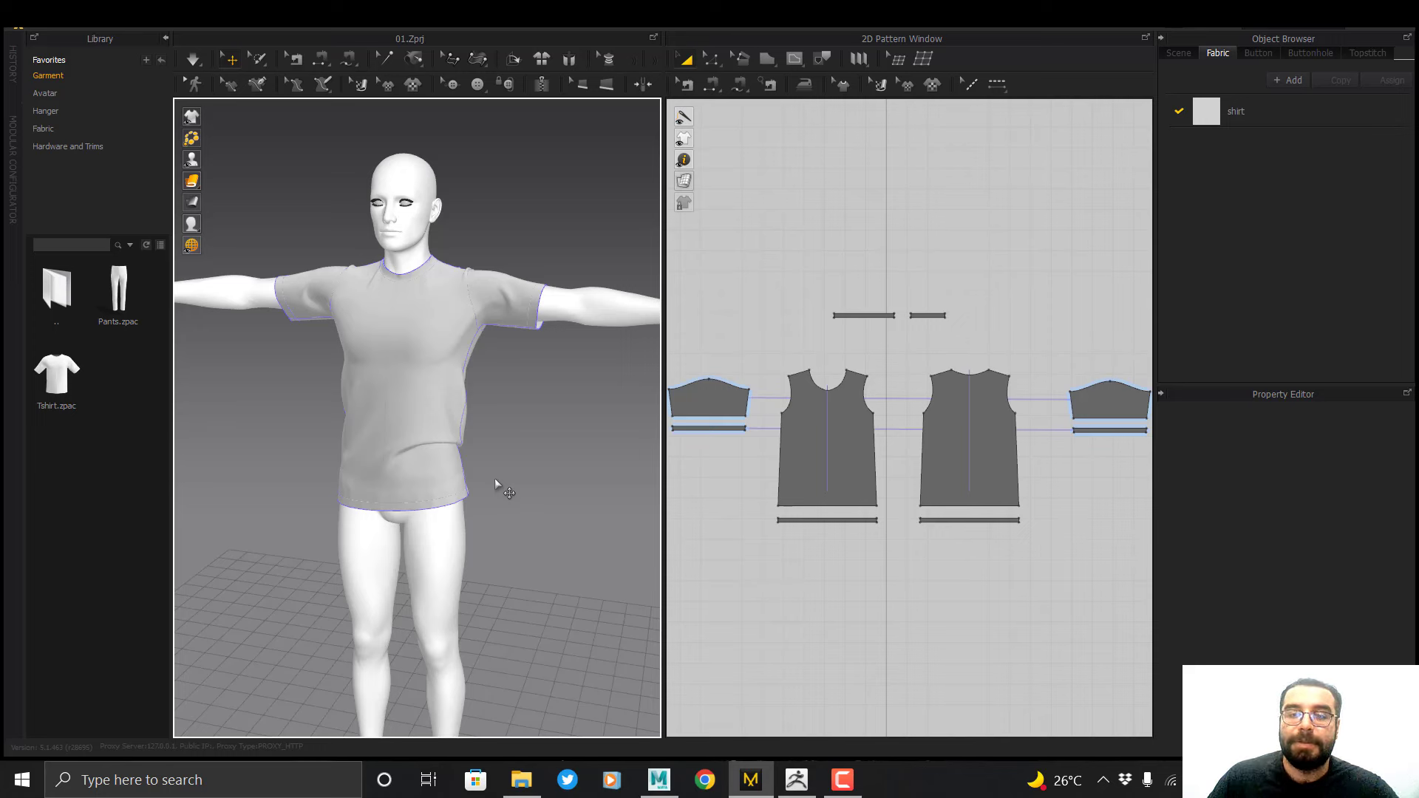
Examine the T-shirt on the avatar and the triangular mesh of its front from several distances
scroll(495, 478, "down", 2)
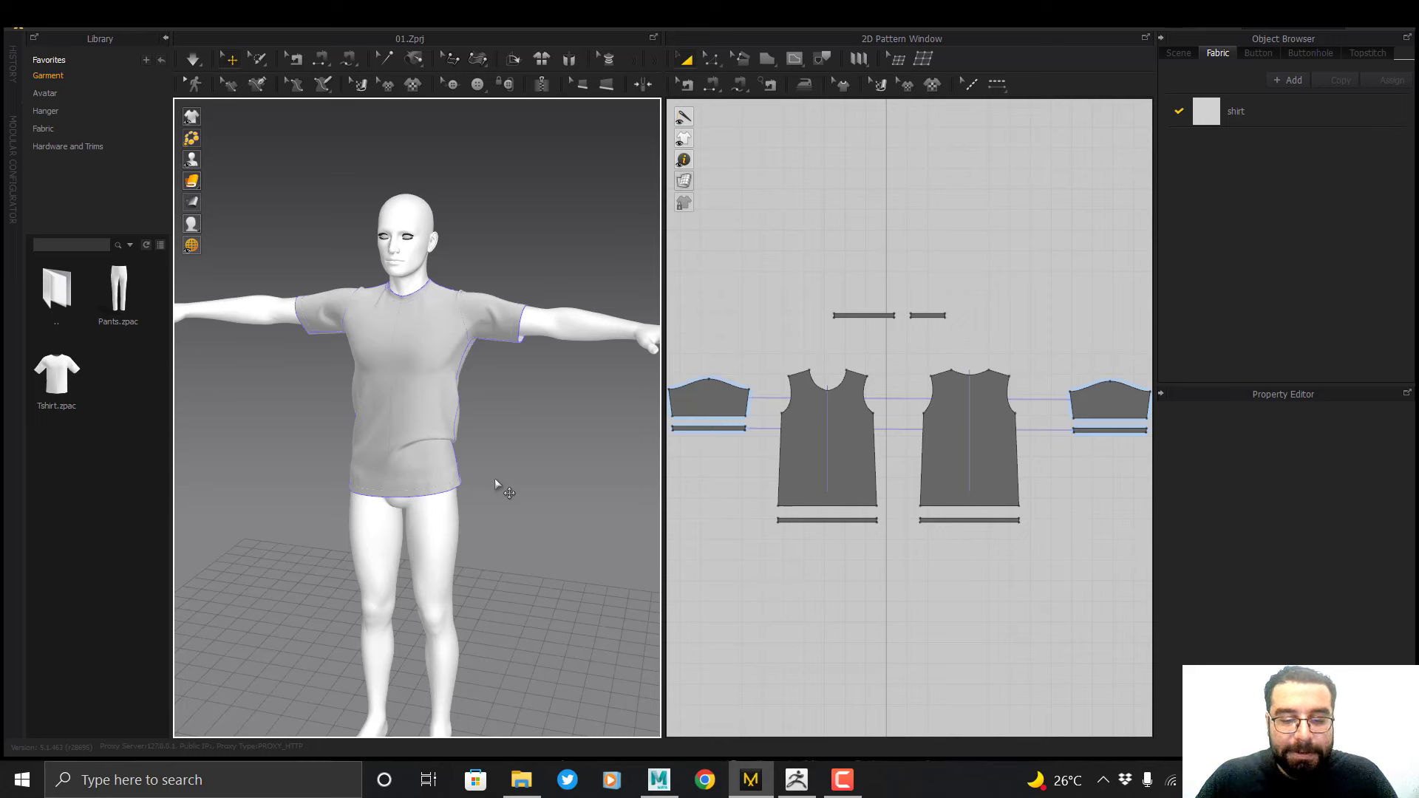
scroll(427, 427, "up", 5)
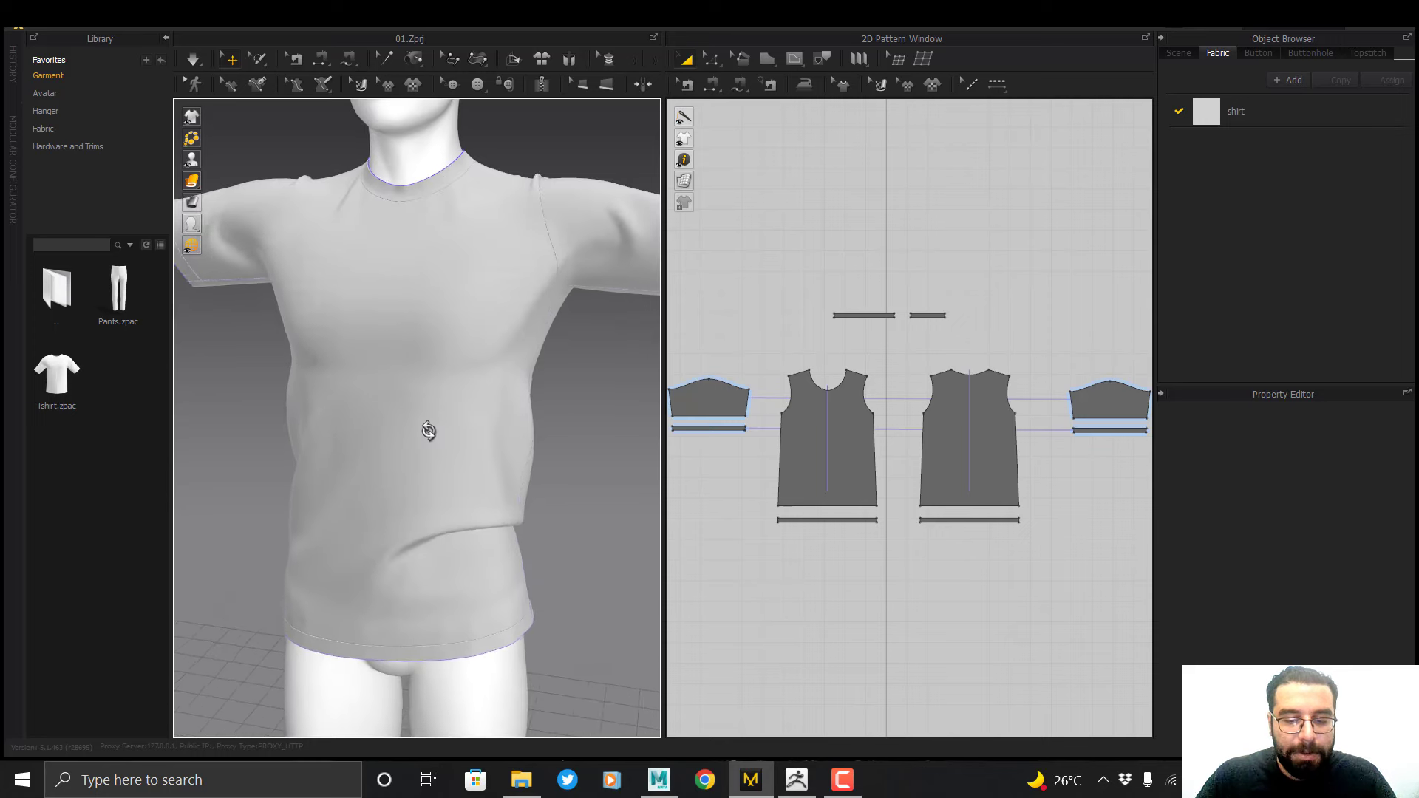
mouse_move(427, 427)
right_mouse_down()
mouse_move(396, 424)
mouse_move(436, 428)
right_mouse_up()
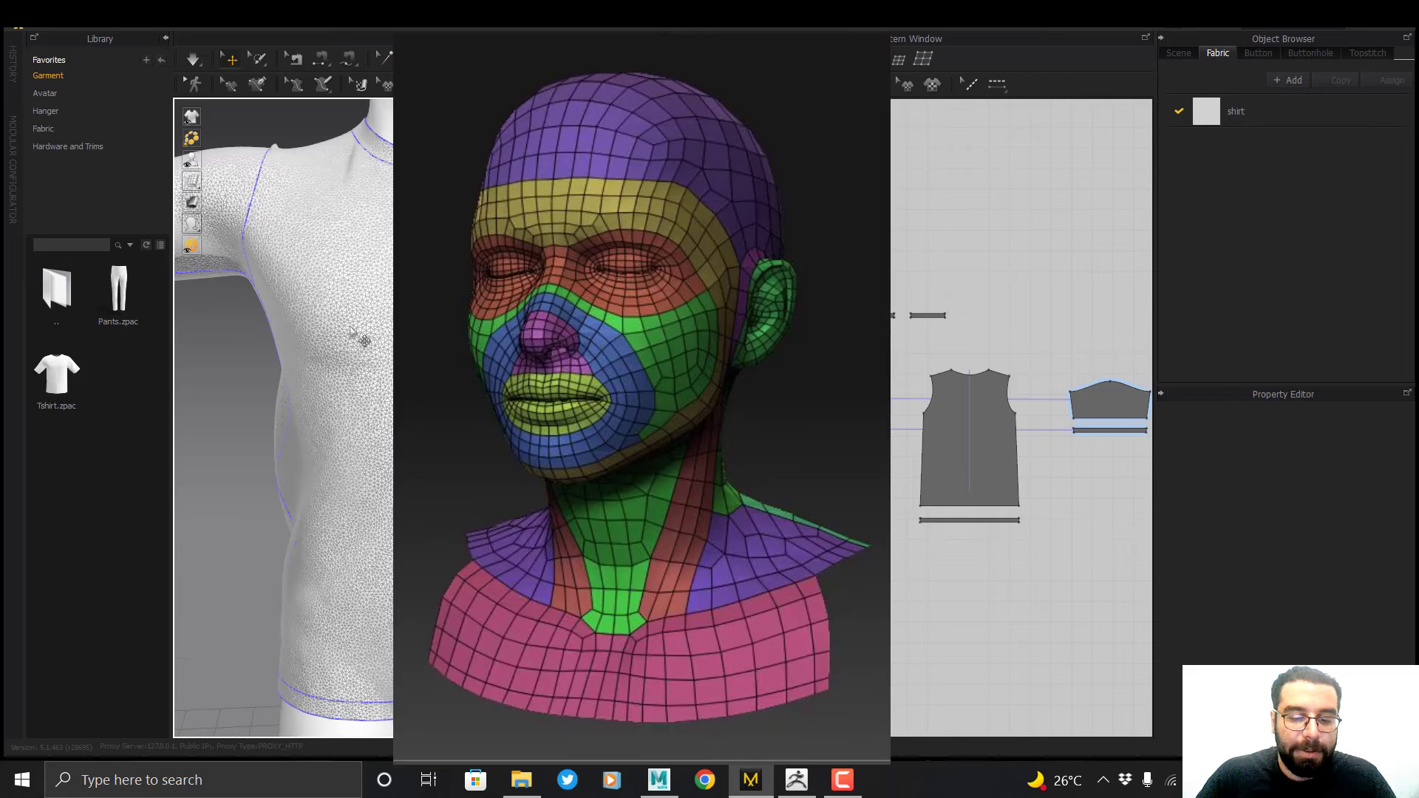
mouse_move(359, 328)
right_mouse_down()
mouse_move(377, 323)
mouse_move(370, 345)
right_mouse_up()
scroll(370, 355, "up", 3)
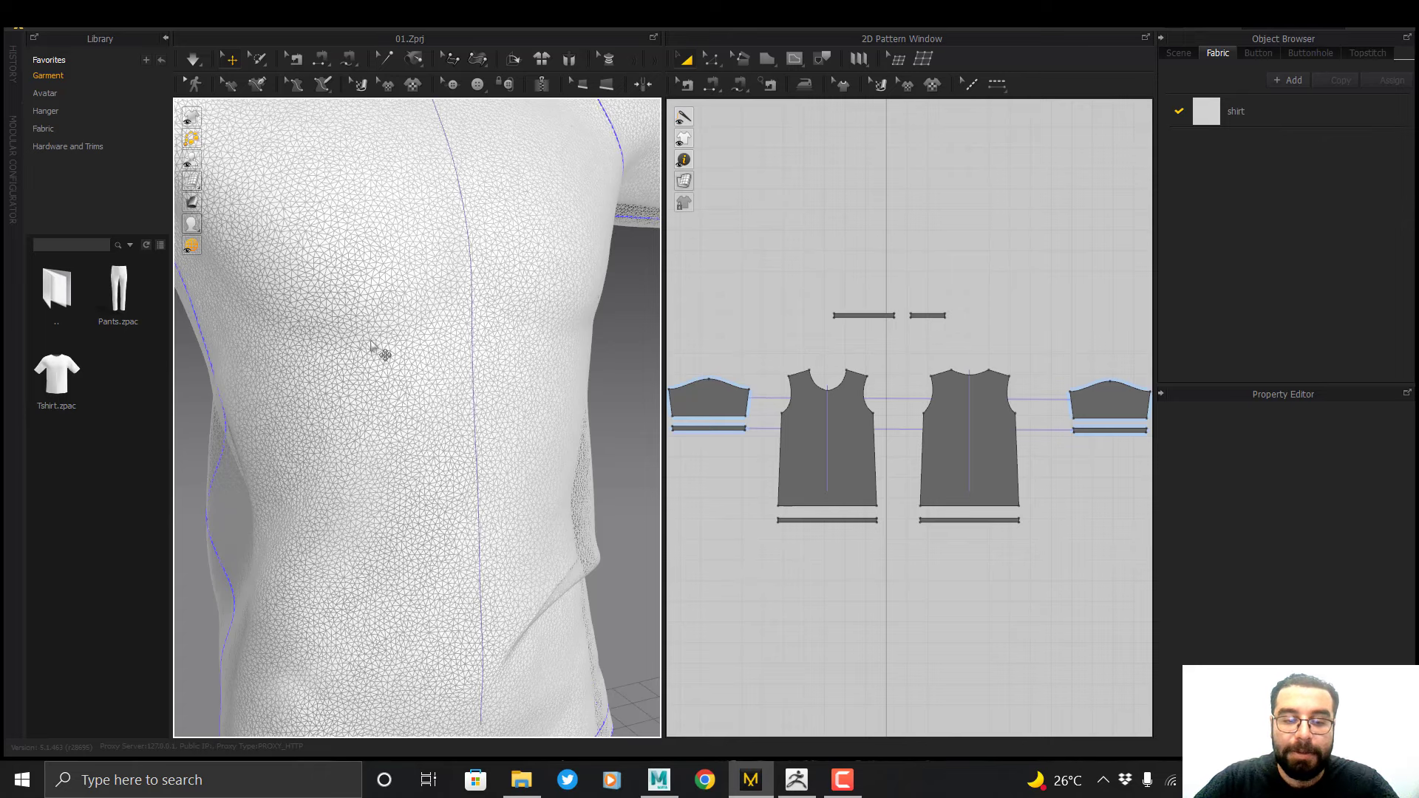
scroll(469, 392, "down", 5)
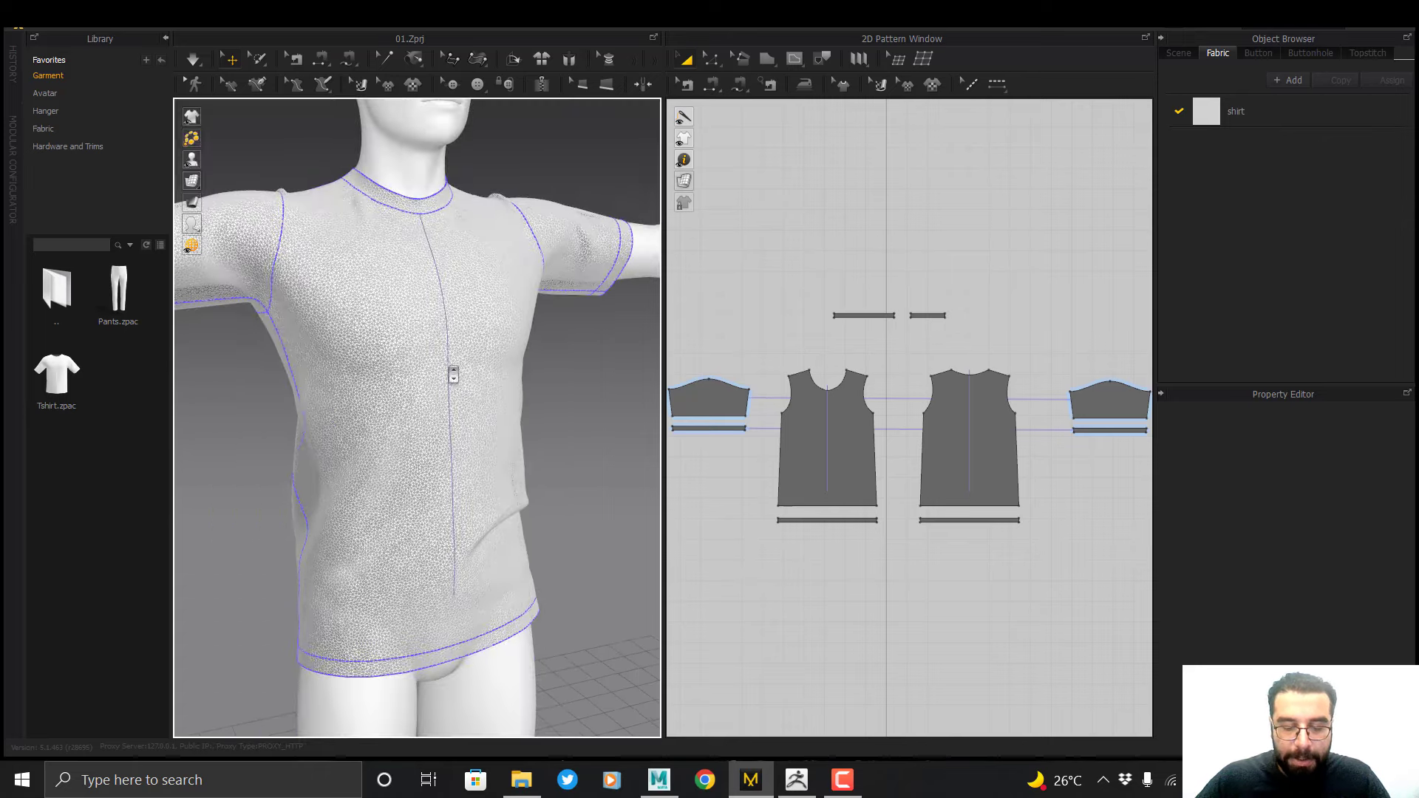
middle_click_drag(491, 355, 476, 403)
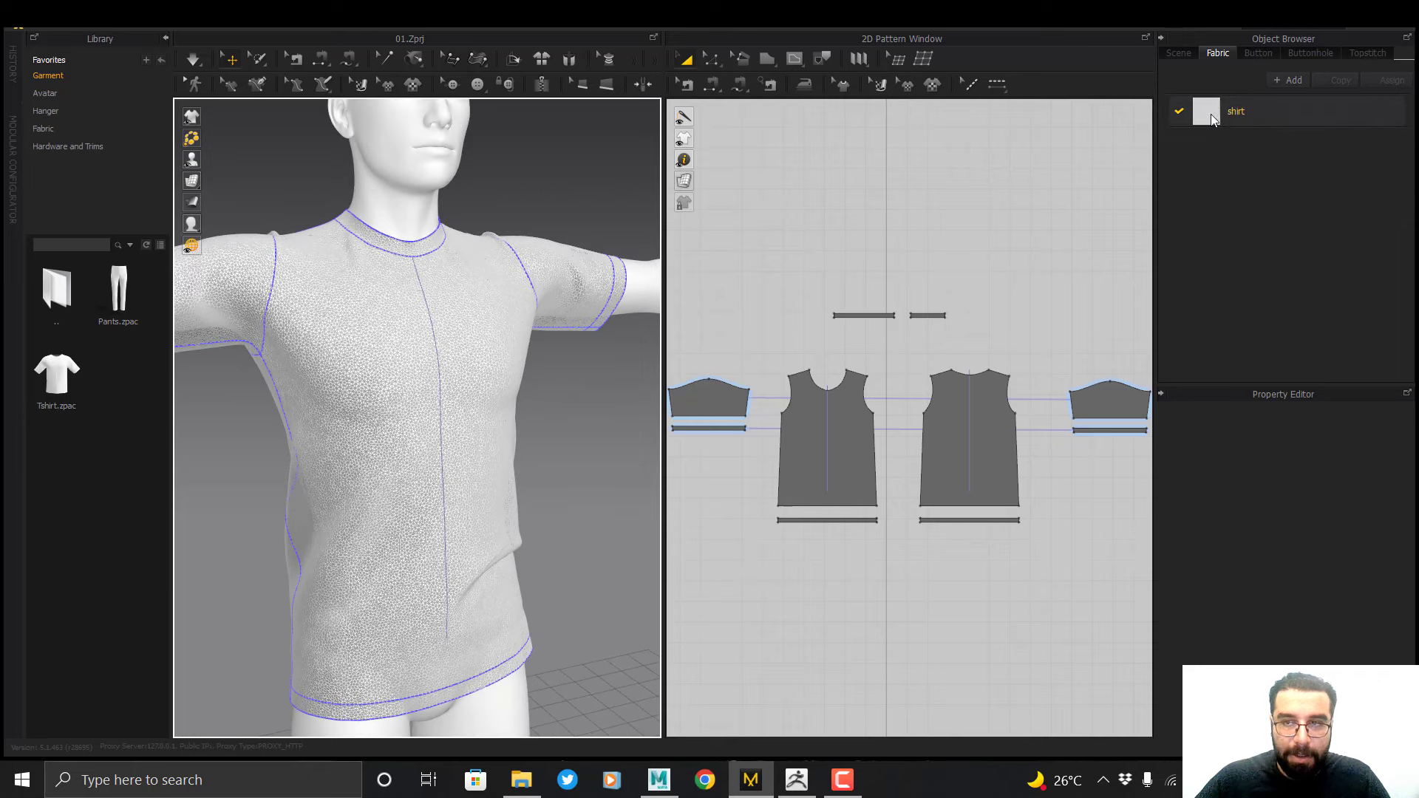
Switch to the UV Editor to examine the shirt's UV layout, and inspect the chest's triangular mesh up close
left_click(1260, 31)
left_click(1276, 140)
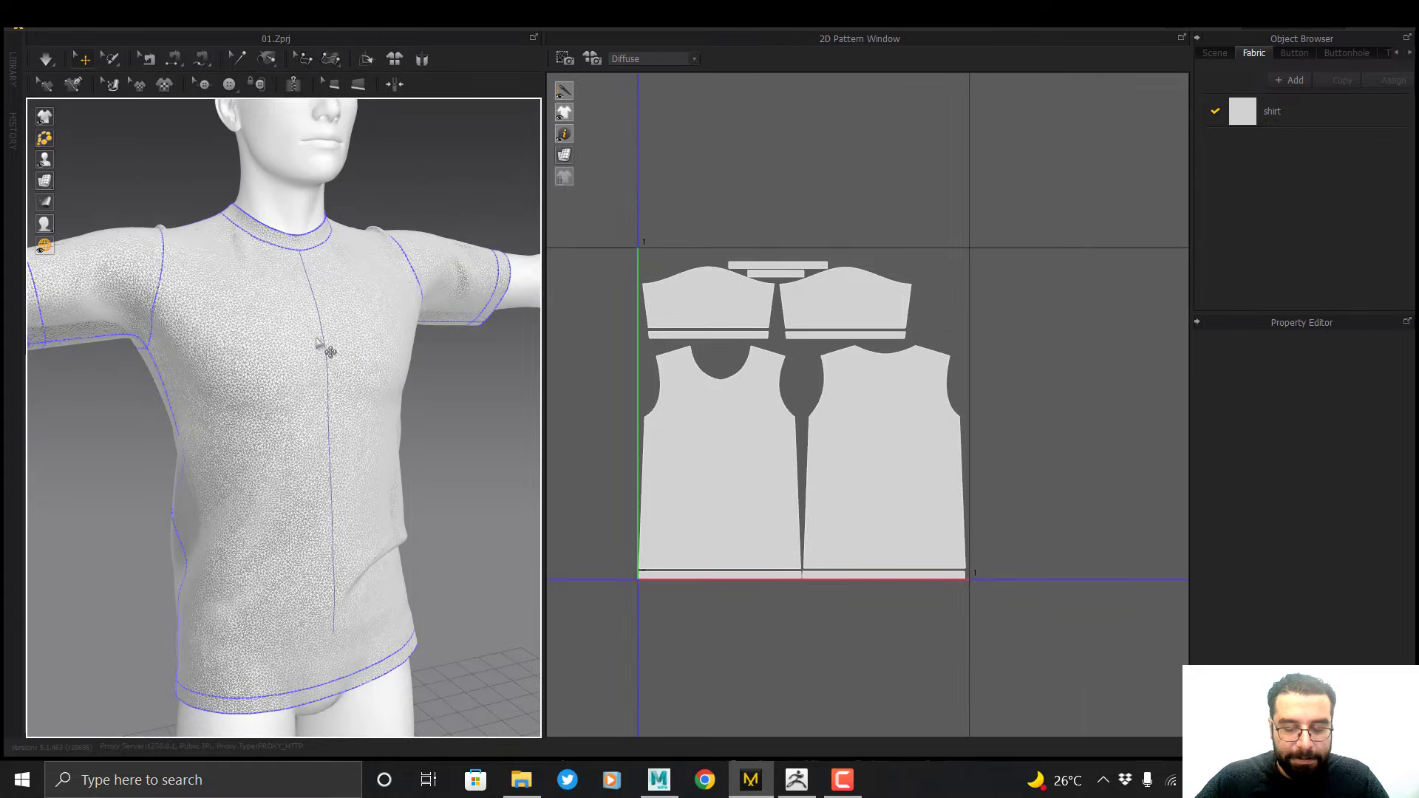
right_click_drag(294, 333, 338, 350)
scroll(330, 396, "up", 10)
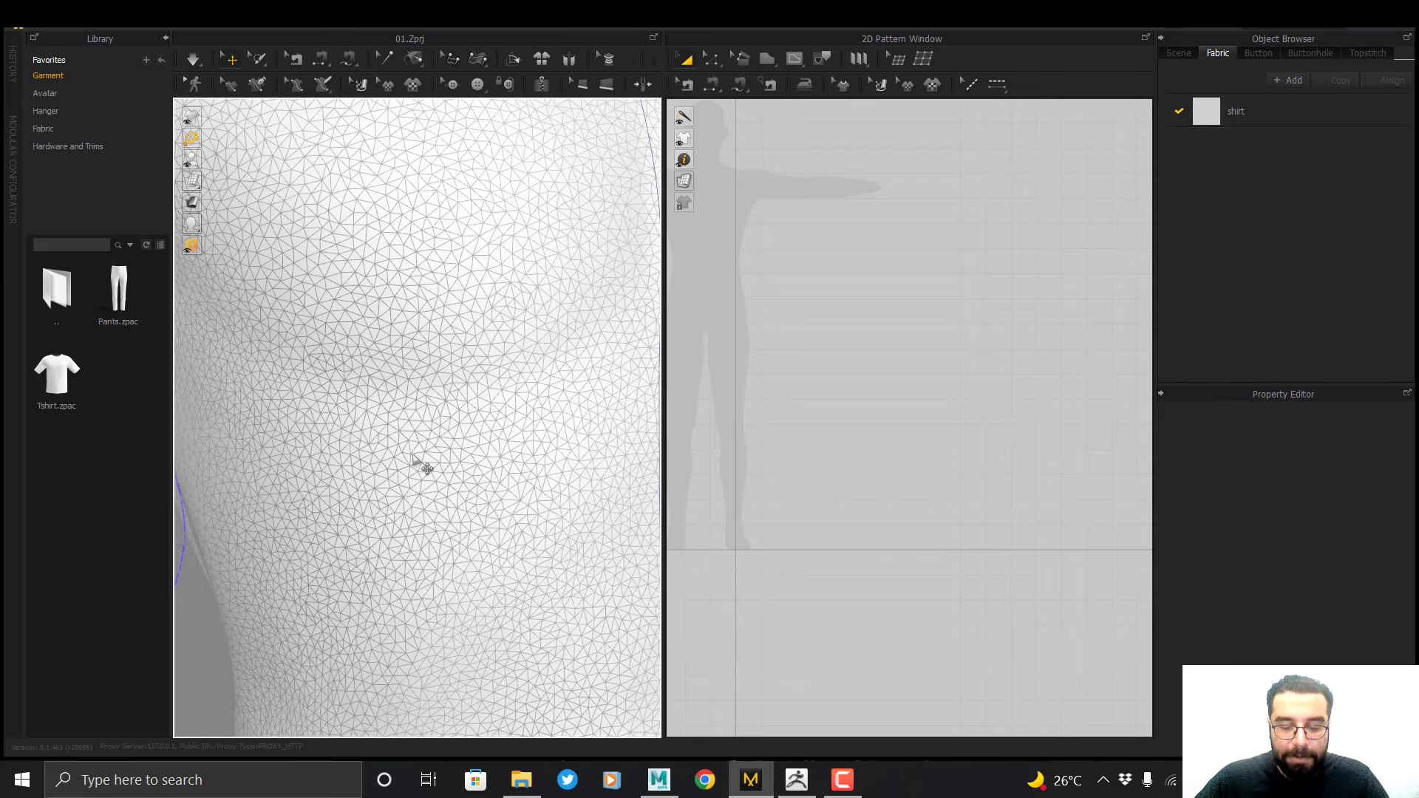
scroll(448, 431, "down", 2)
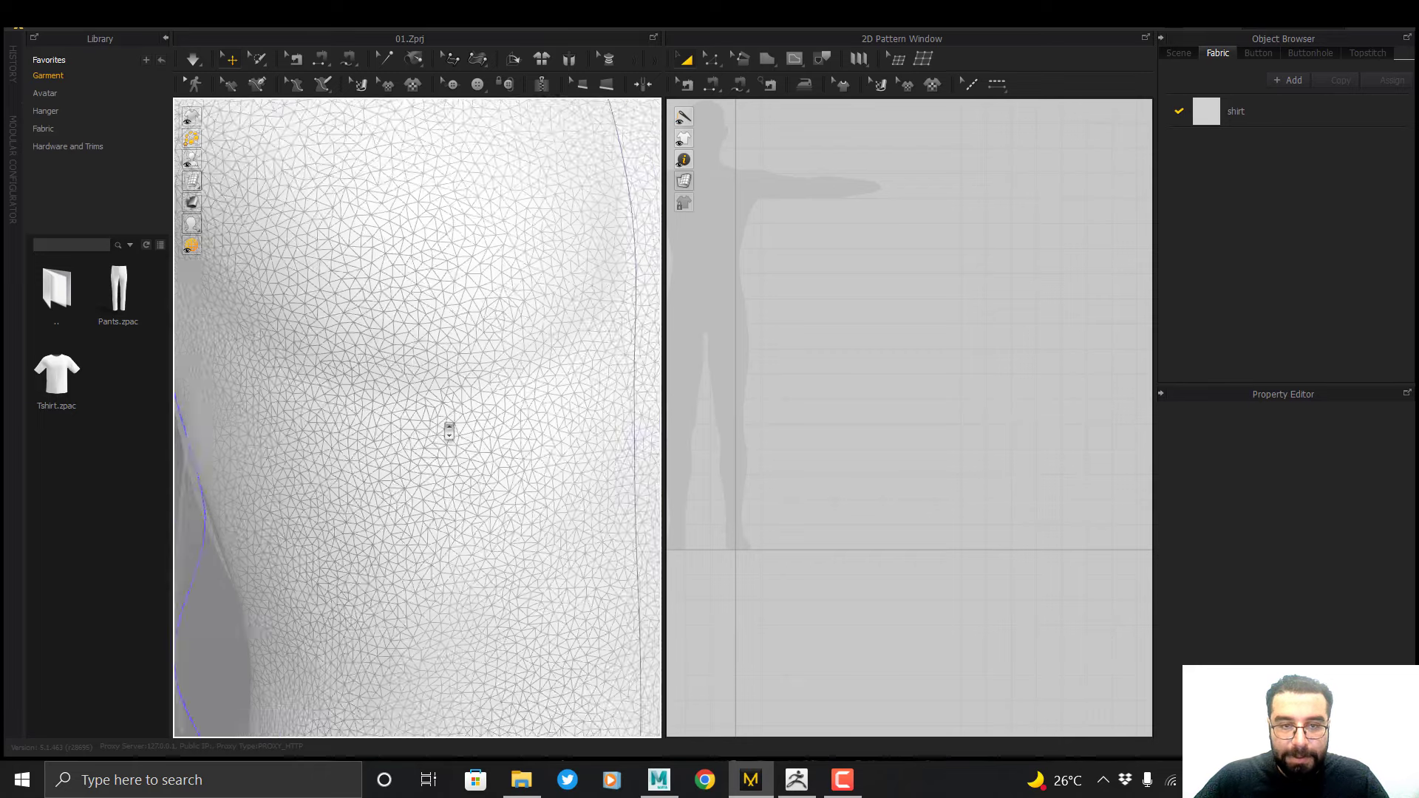
scroll(448, 431, "down", 3)
scroll(978, 456, "down", 5)
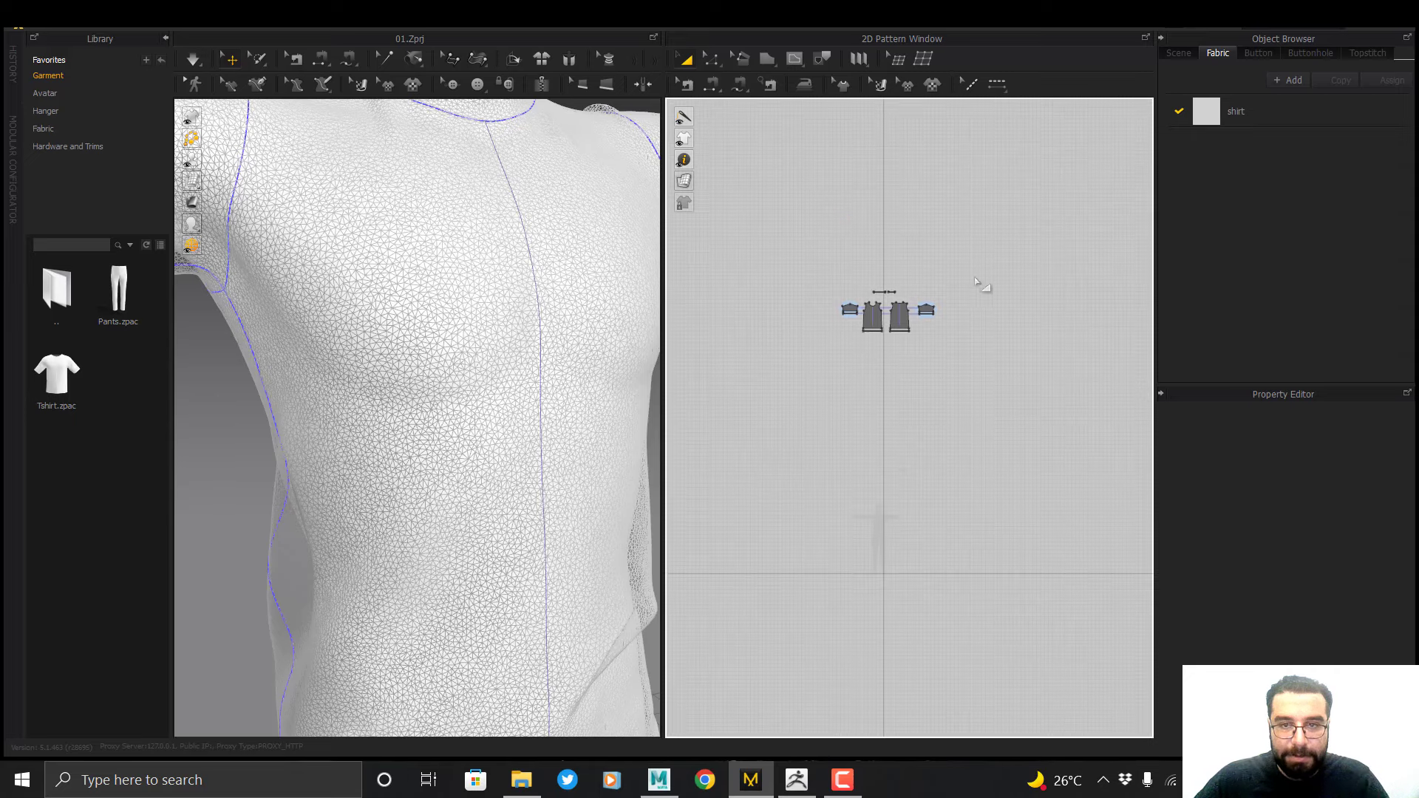
Select all the T-shirt's pattern pieces and convert their triangular mesh to quads with Quadrangulate
left_click_drag(985, 227, 800, 338)
scroll(872, 336, "up", 3)
middle_click_drag(876, 327, 932, 435)
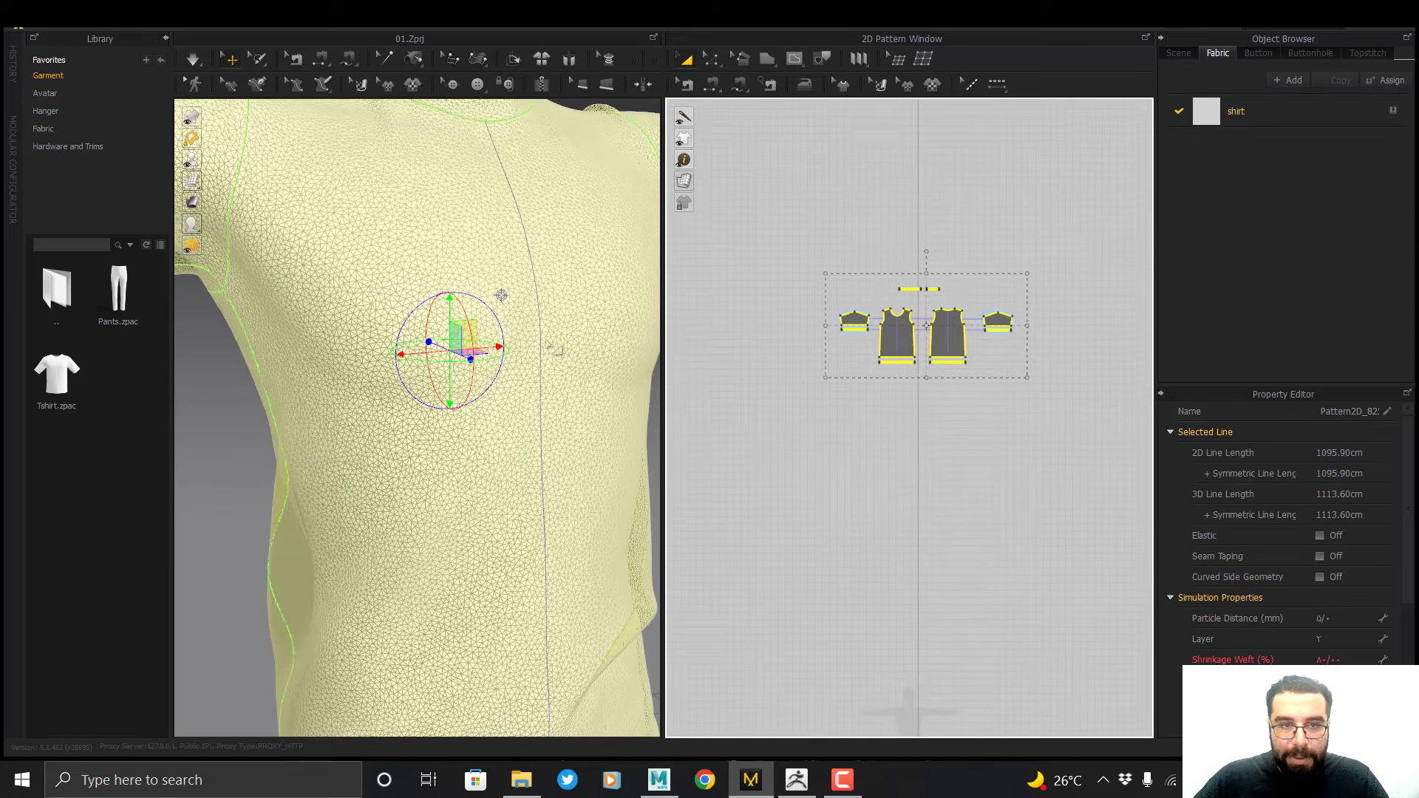
scroll(554, 373, "up", 3)
middle_click_drag(556, 350, 513, 386)
right_click_drag(539, 371, 498, 363)
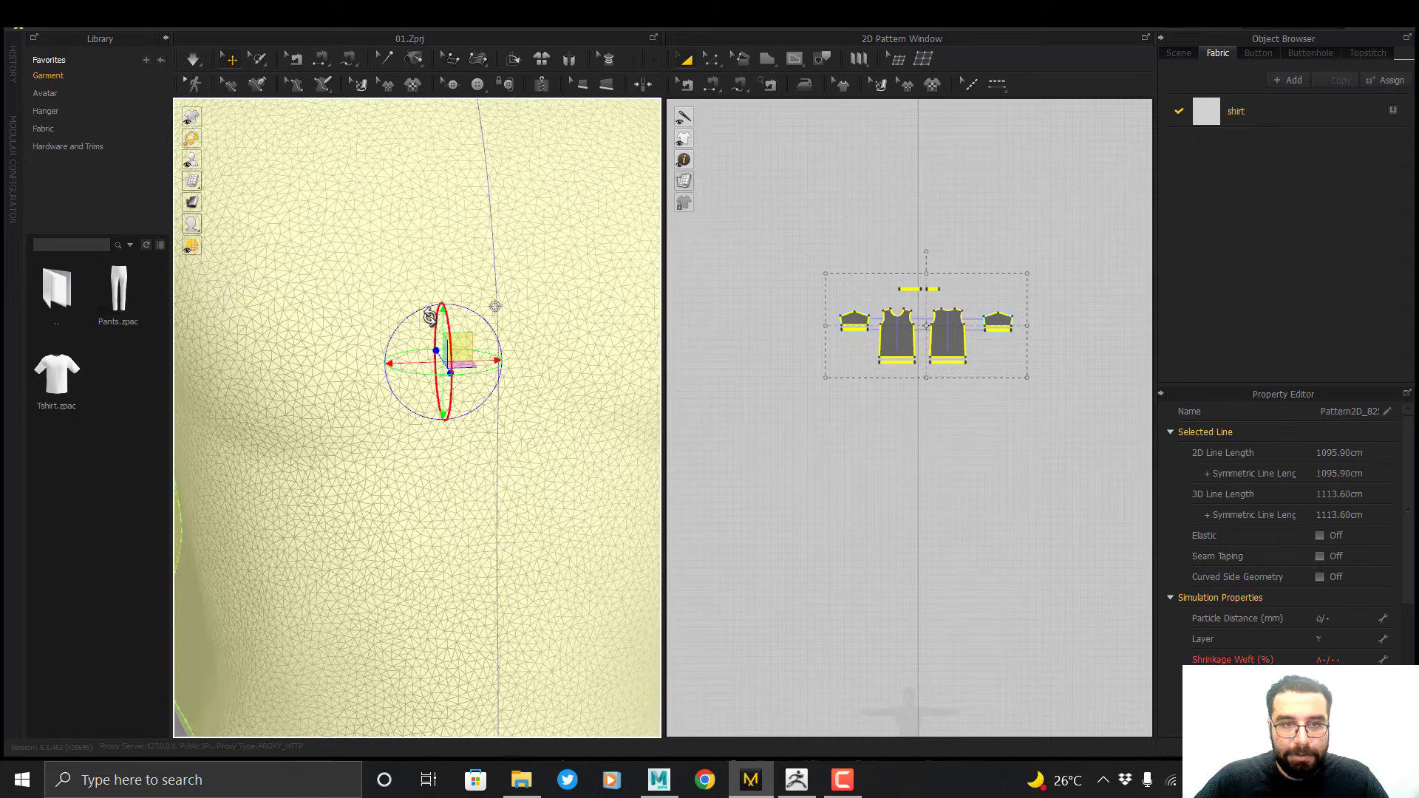
right_click(406, 250)
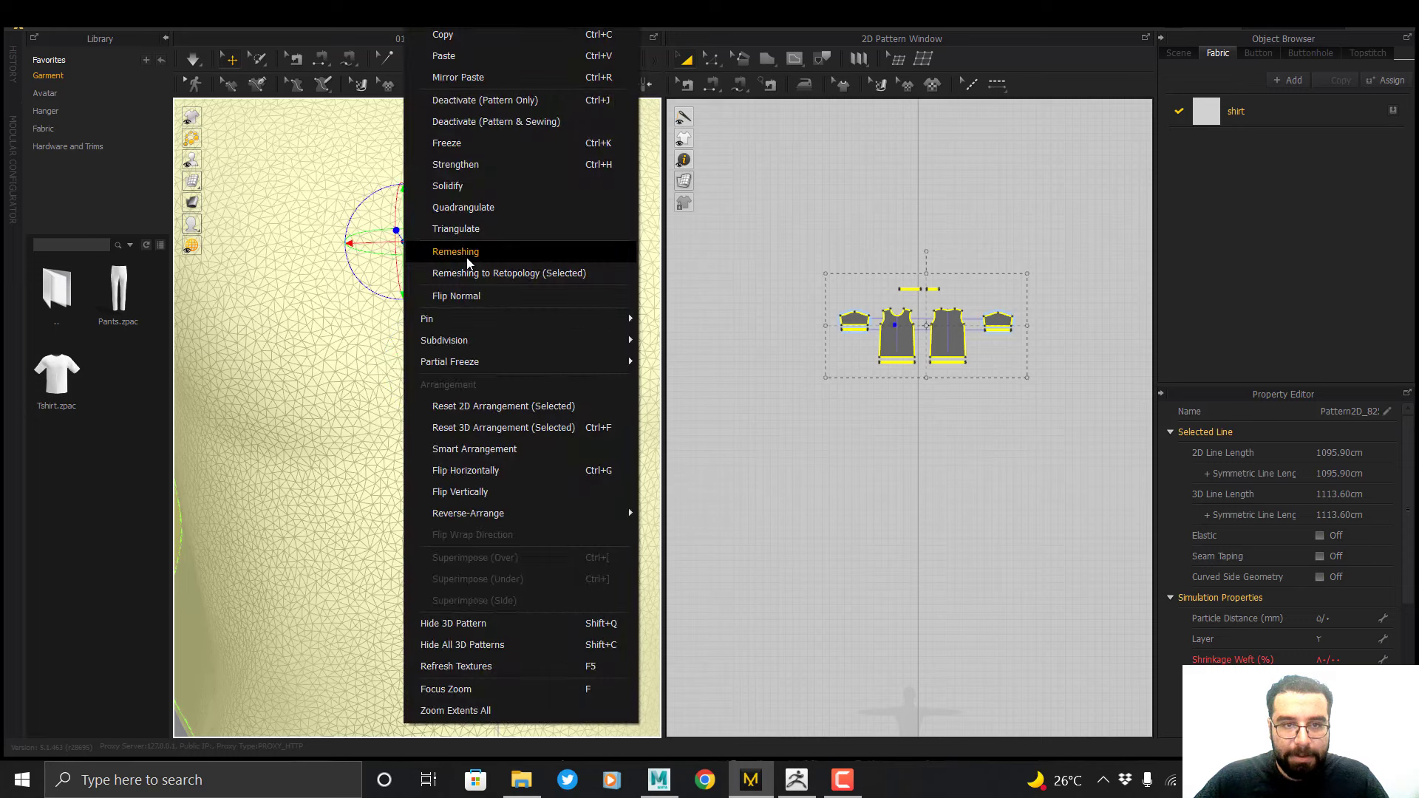
left_click(469, 209)
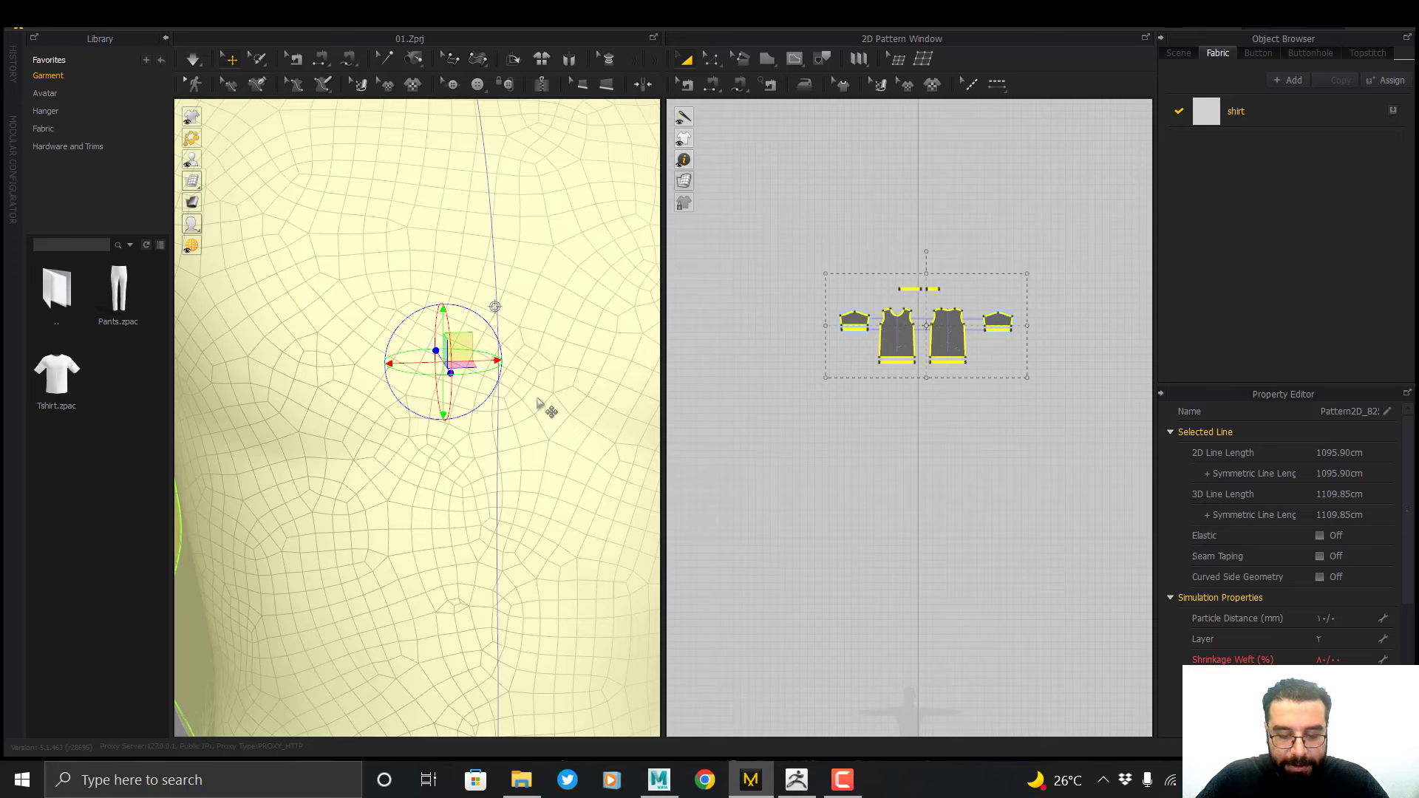
Examine the edge flow of the quadrangulated mesh across the shirt's chest and upper body
scroll(538, 418, "down", 5)
right_click_drag(426, 431, 518, 436)
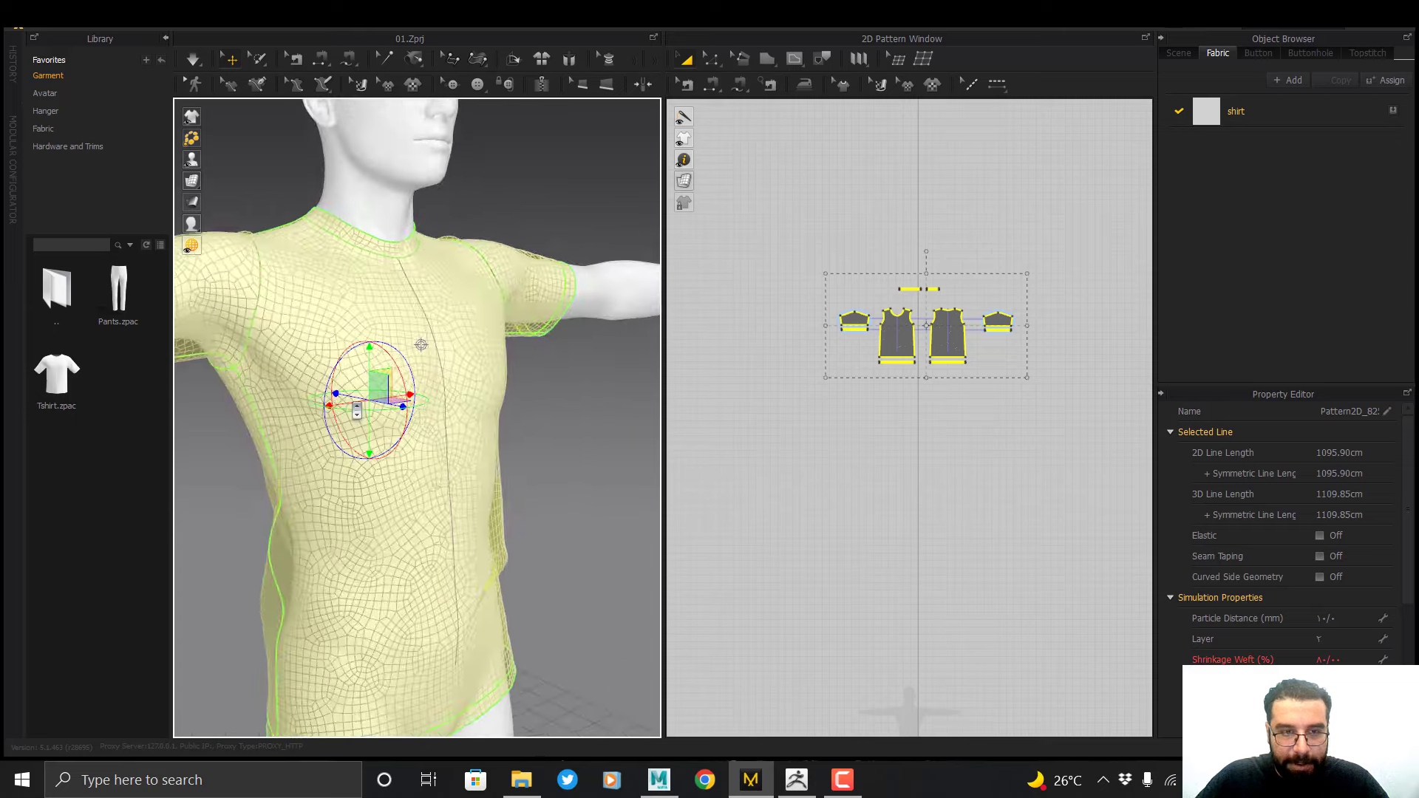
scroll(444, 436, "up", 5)
middle_click_drag(414, 455, 487, 450)
scroll(487, 450, "down", 3)
right_click_drag(382, 459, 350, 442)
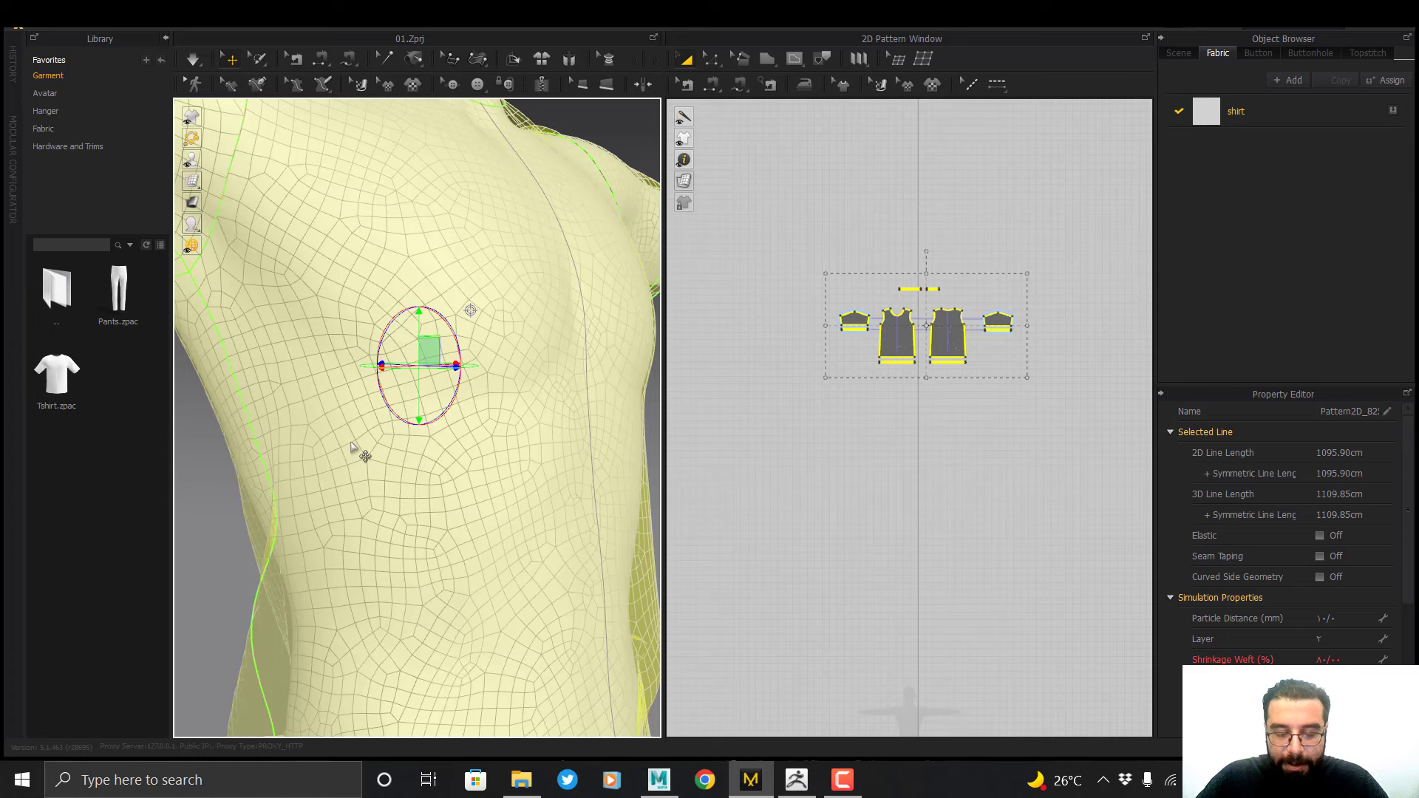
scroll(364, 455, "up", 3)
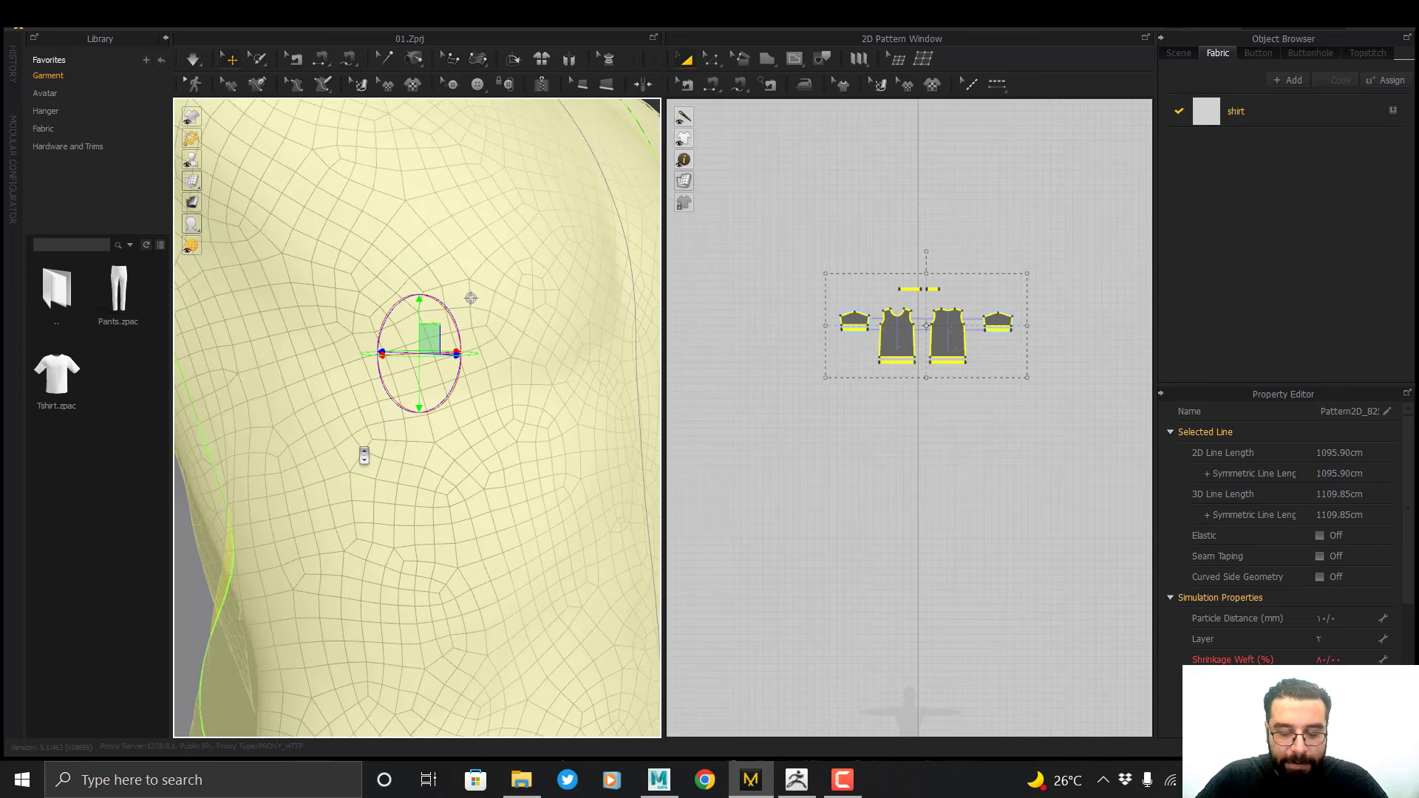
Examine the irregular quads around the shirt's lower front and along the bottom hem
middle_click_drag(403, 479, 421, 344)
scroll(448, 443, "down", 2)
middle_click_drag(457, 583, 416, 423)
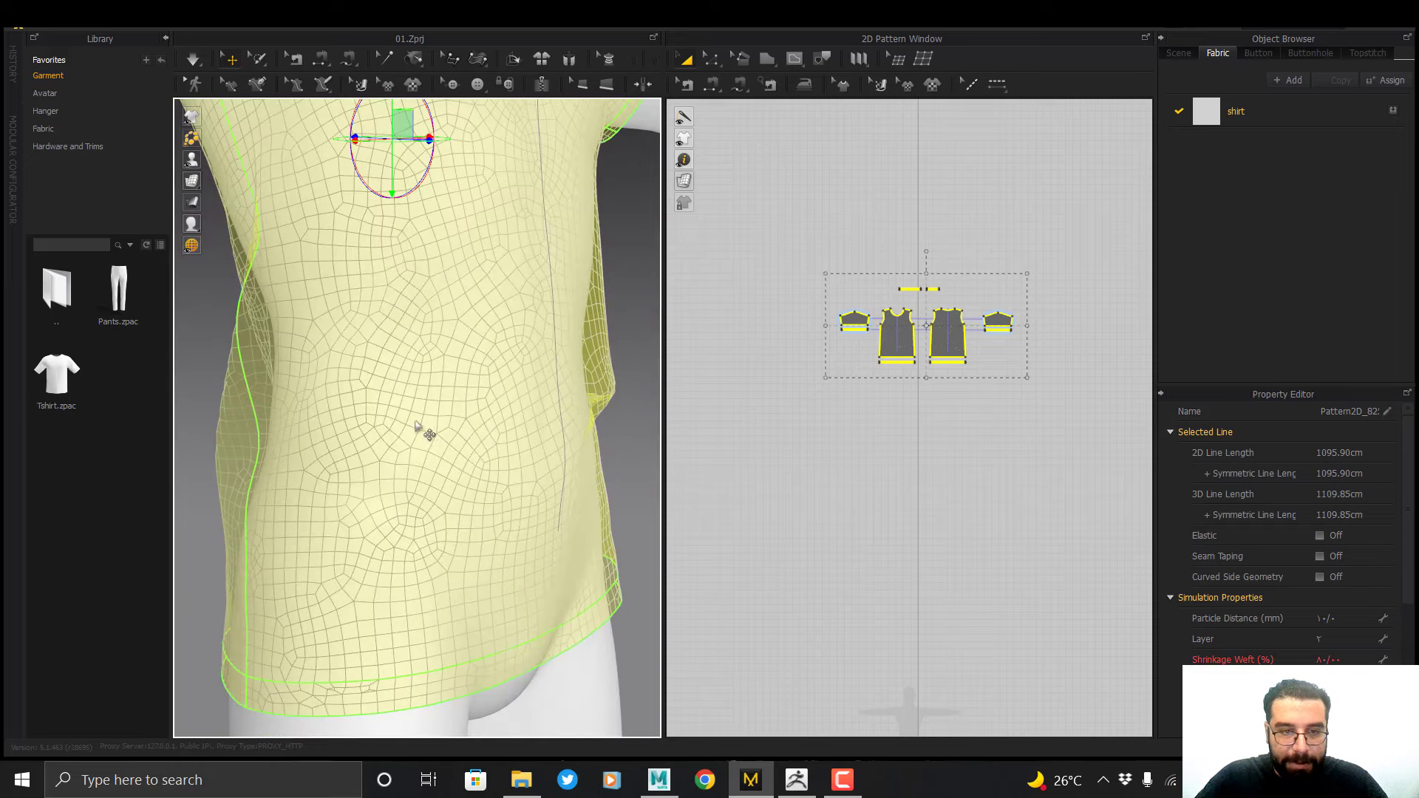
middle_click_drag(361, 583, 352, 410)
scroll(364, 494, "up", 4)
middle_click_drag(365, 494, 628, 339)
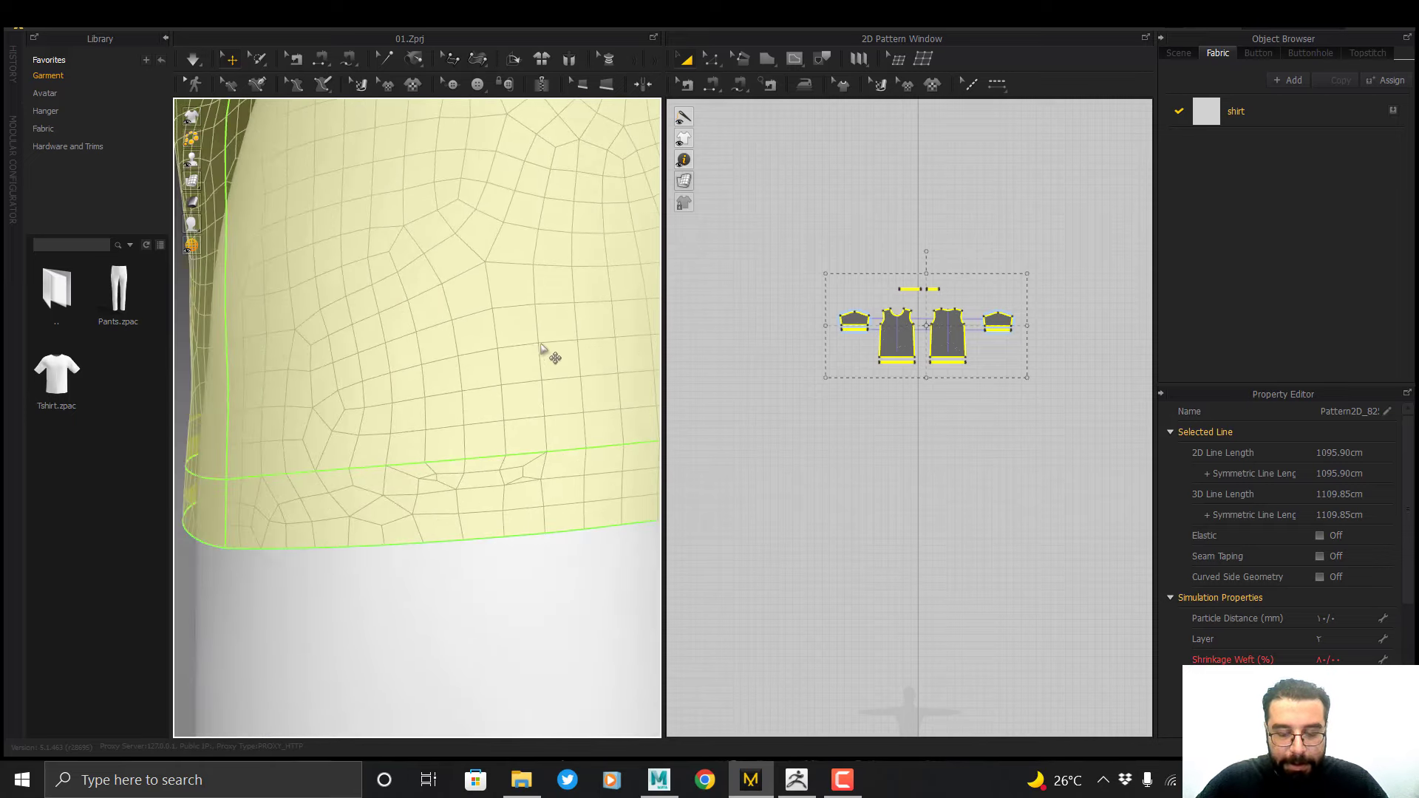
scroll(443, 325, "down", 5)
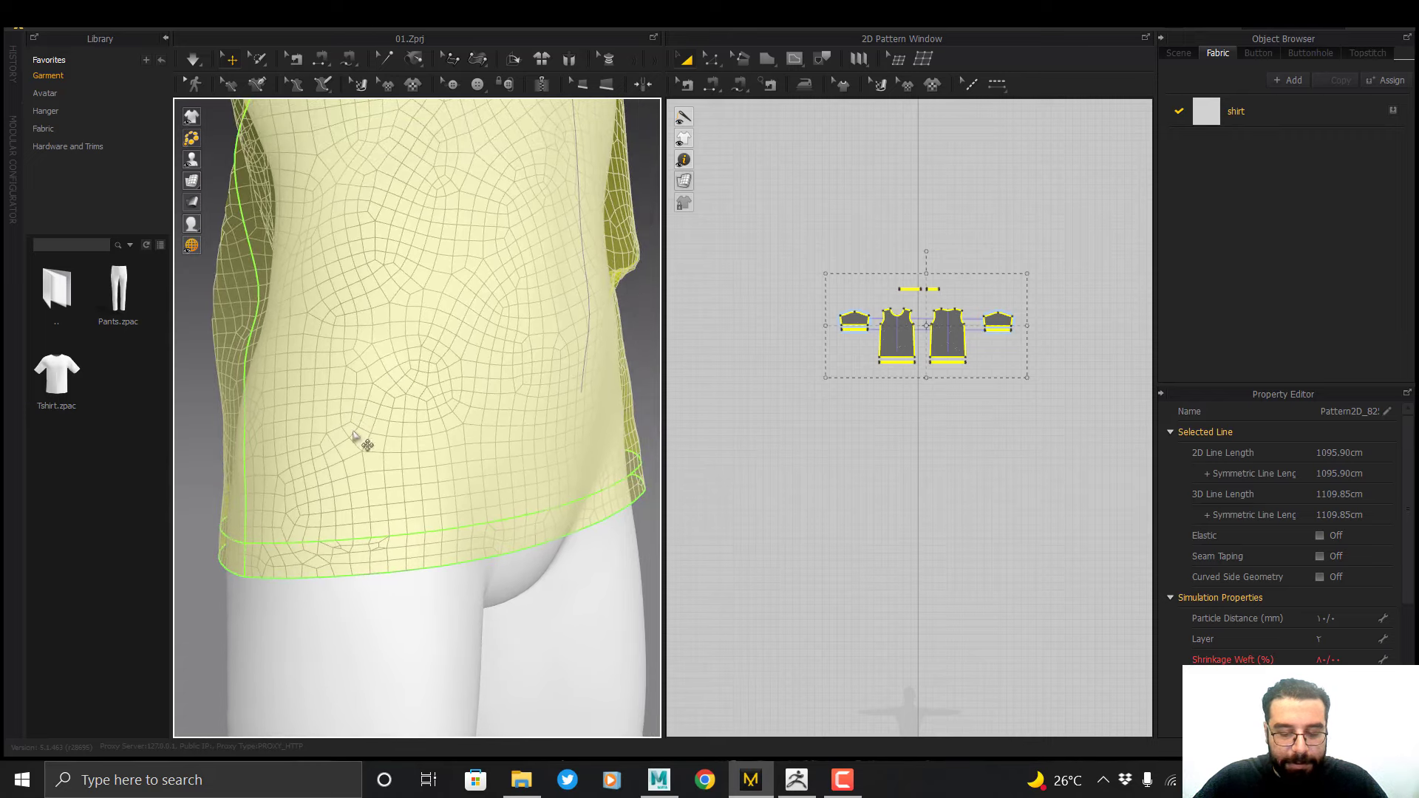
scroll(378, 387, "up", 2)
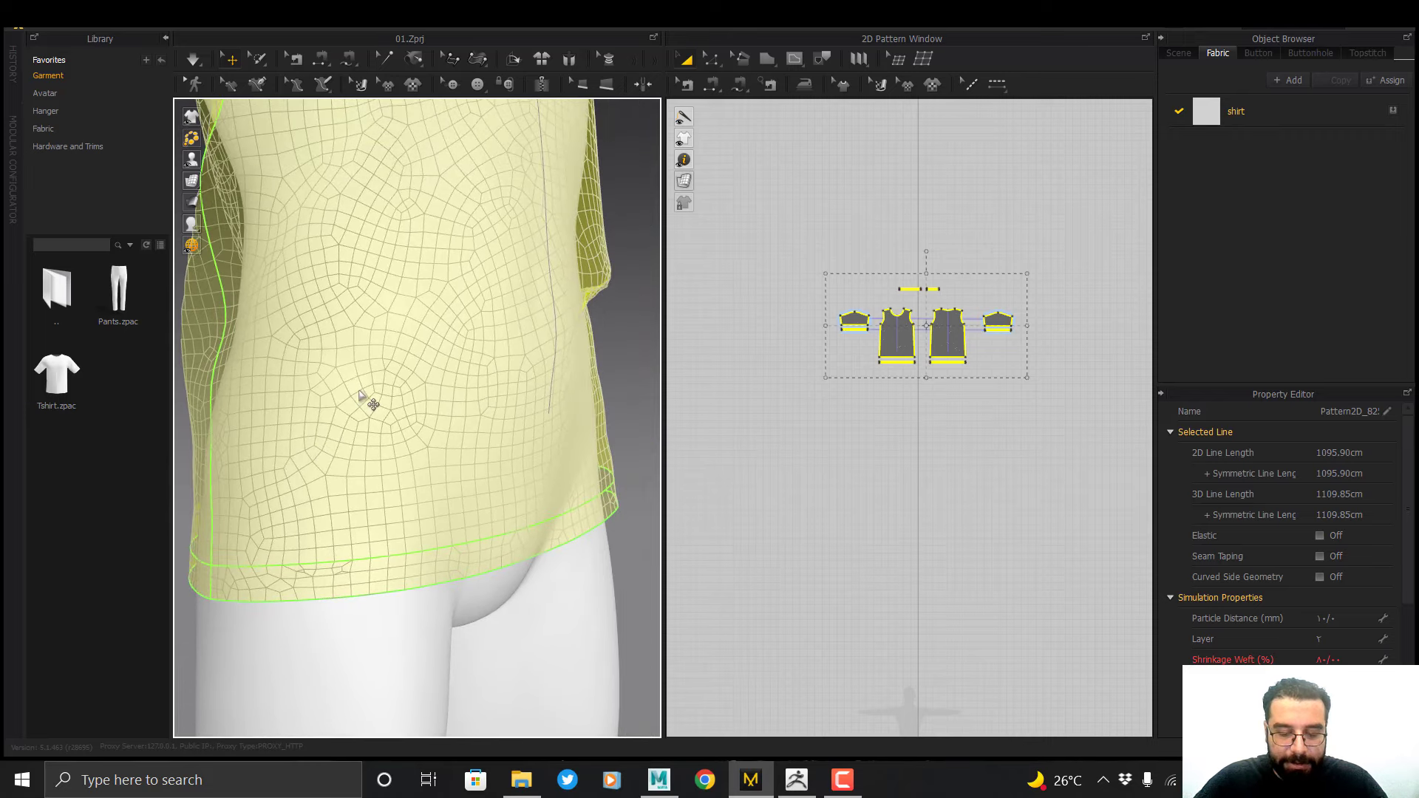
right_click_drag(391, 372, 275, 383)
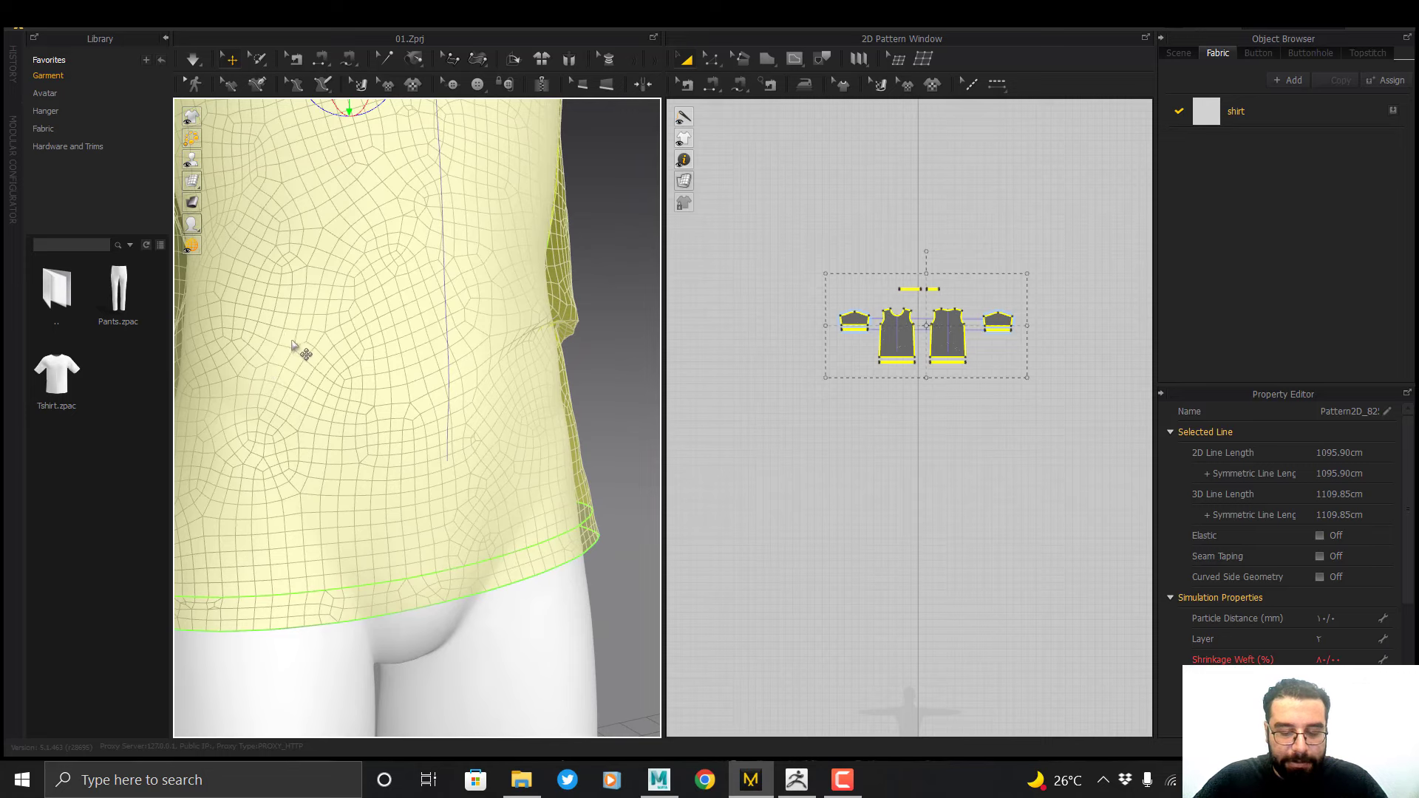
middle_click_drag(298, 330, 340, 379)
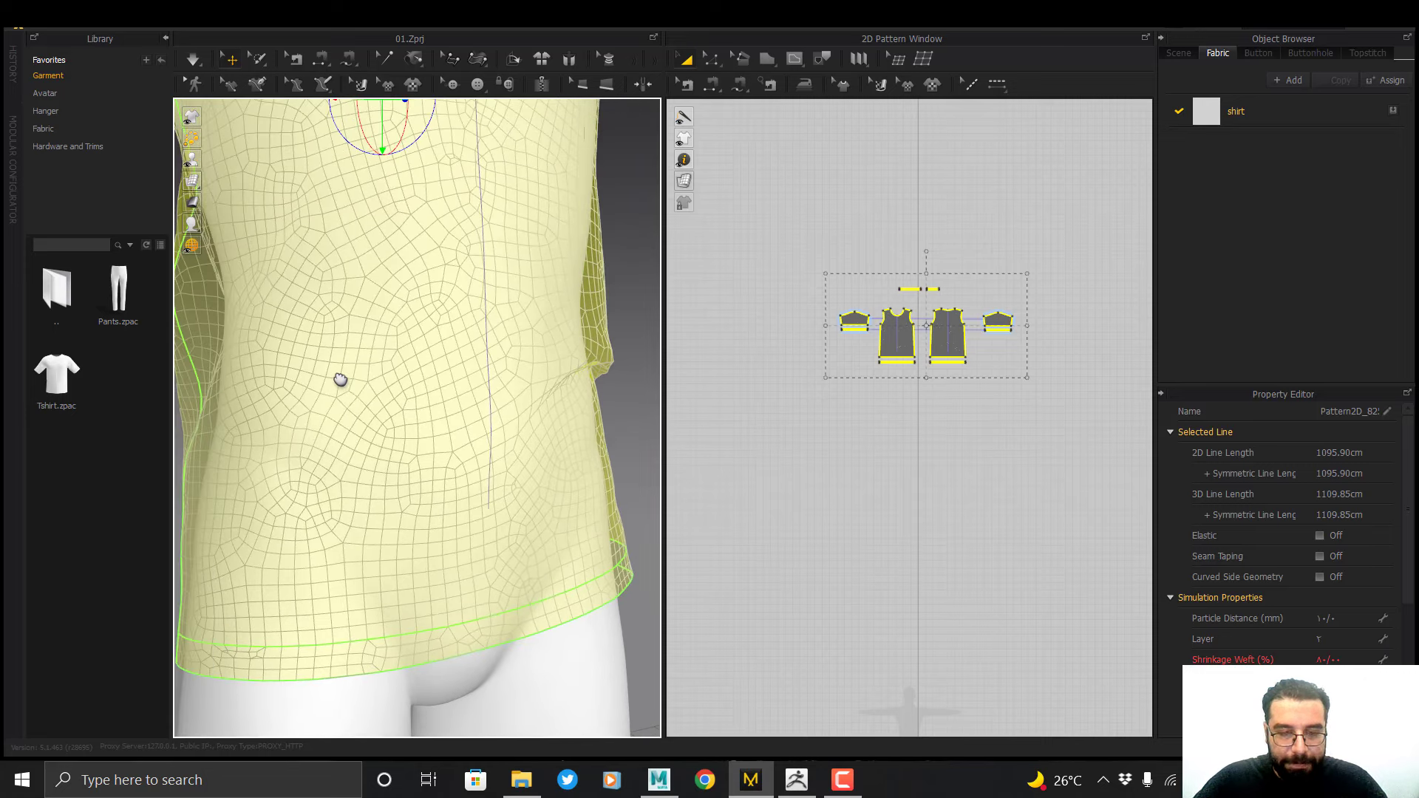
Reselect all the shirt's pattern pieces and rebuild their mesh with Remeshing
left_click(1062, 256)
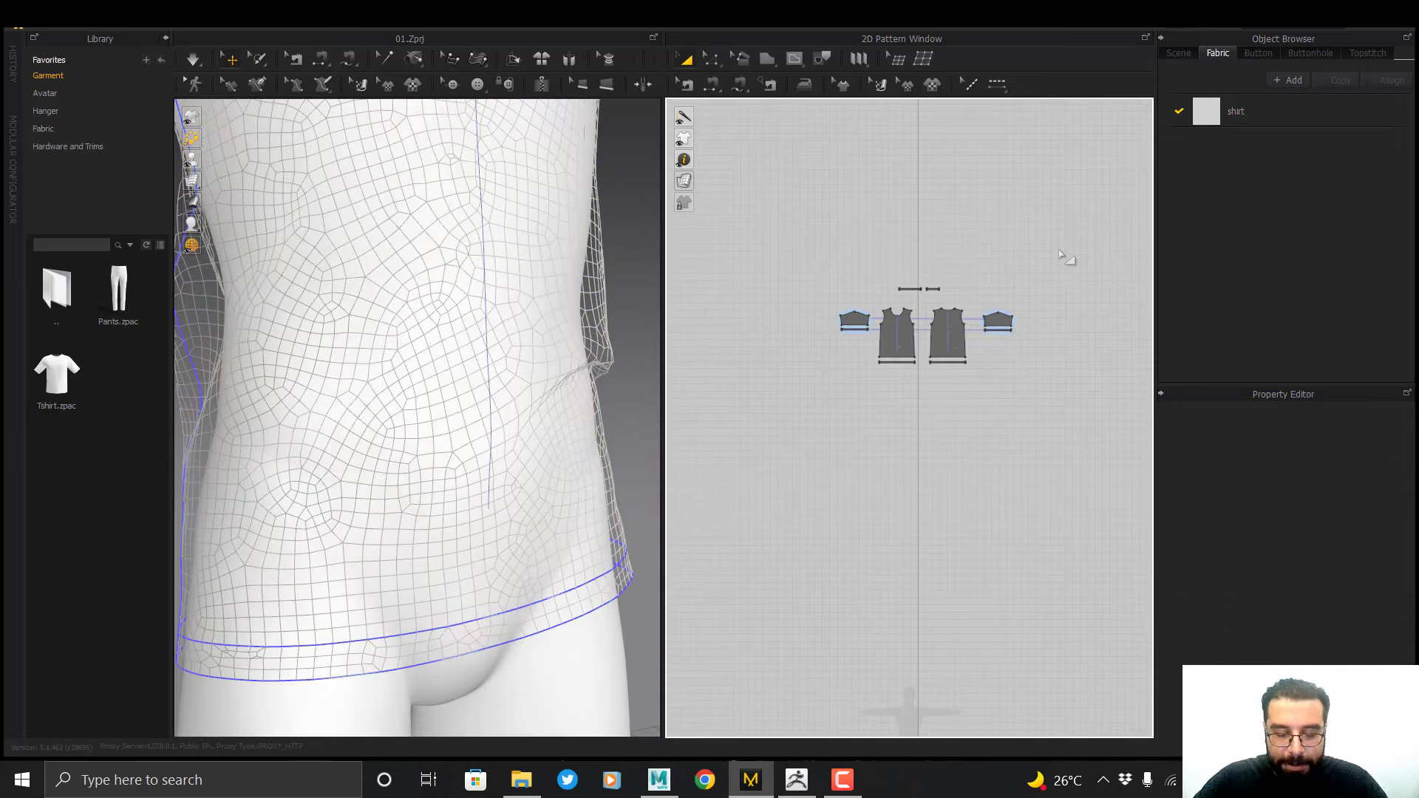
left_click_drag(1059, 251, 776, 419)
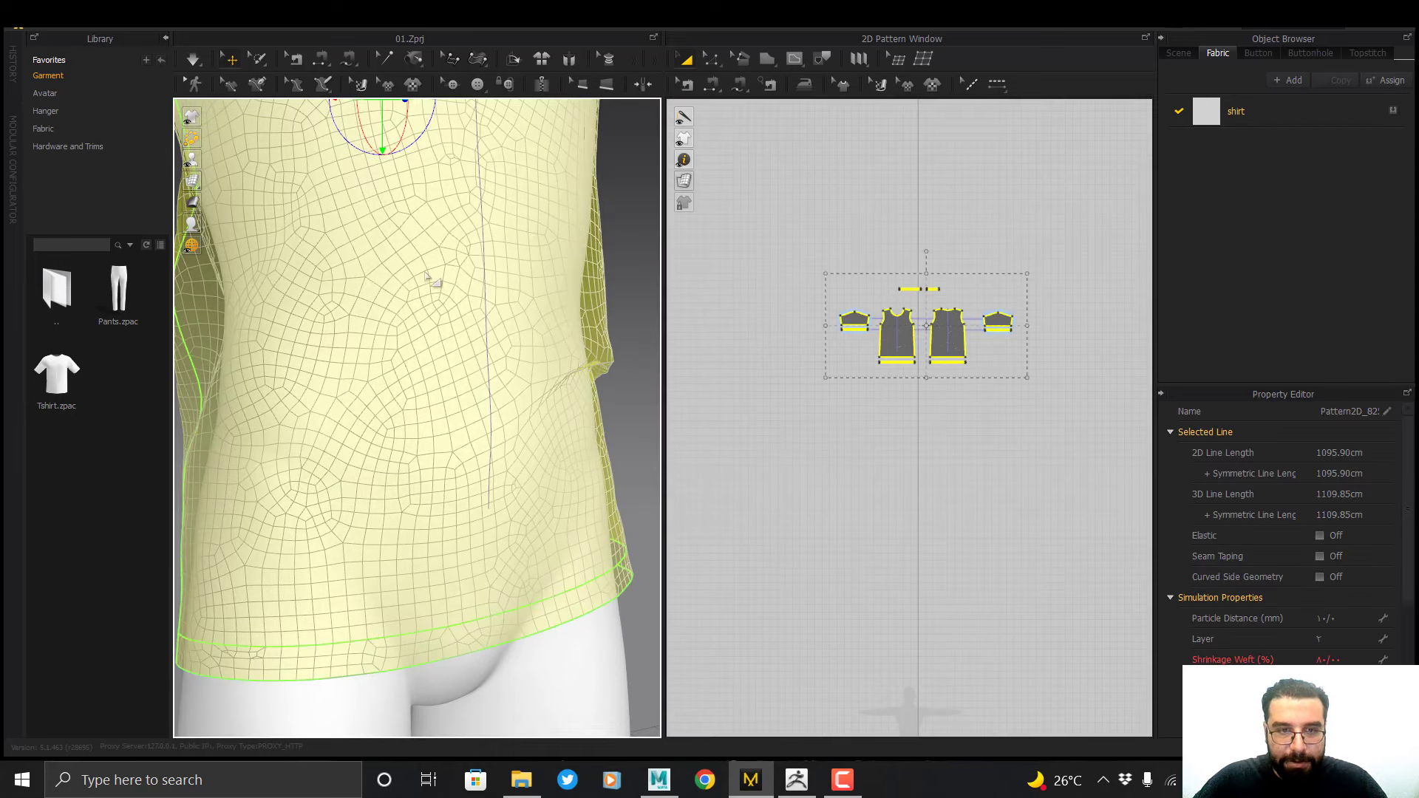
right_click(427, 273)
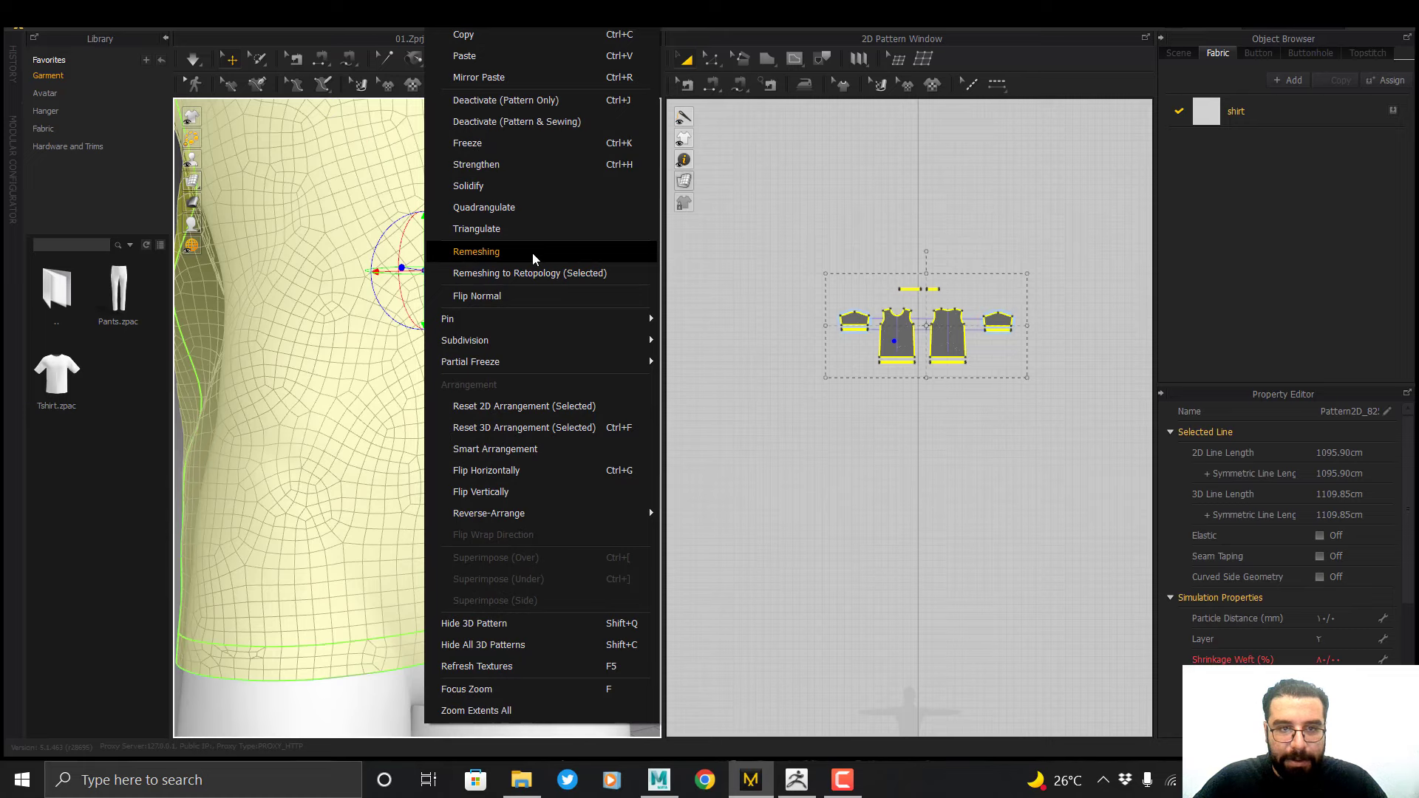
left_click(488, 255)
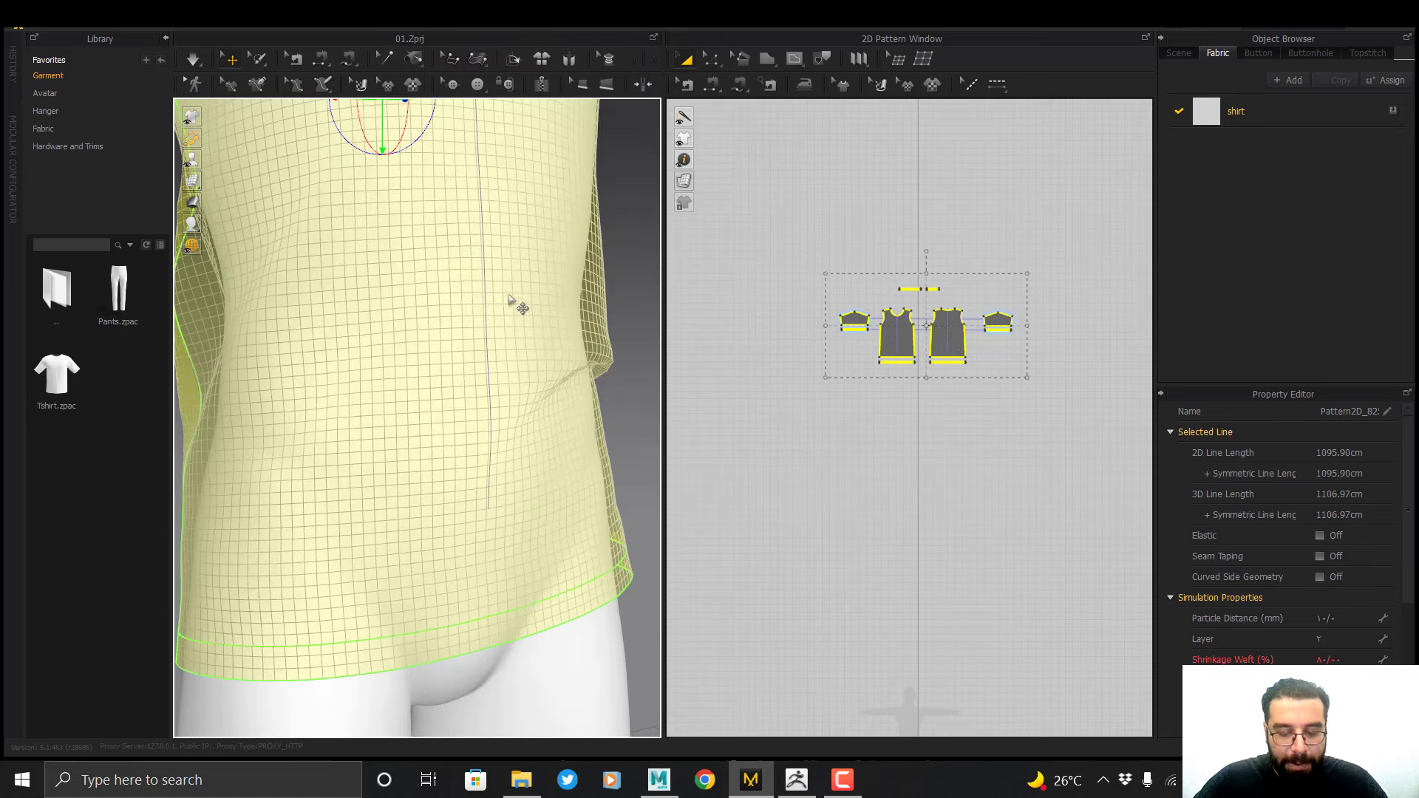
Examine the remeshed shirt's quad grid over the torso and where the front panel meets the collar
middle_click_drag(484, 288, 497, 352)
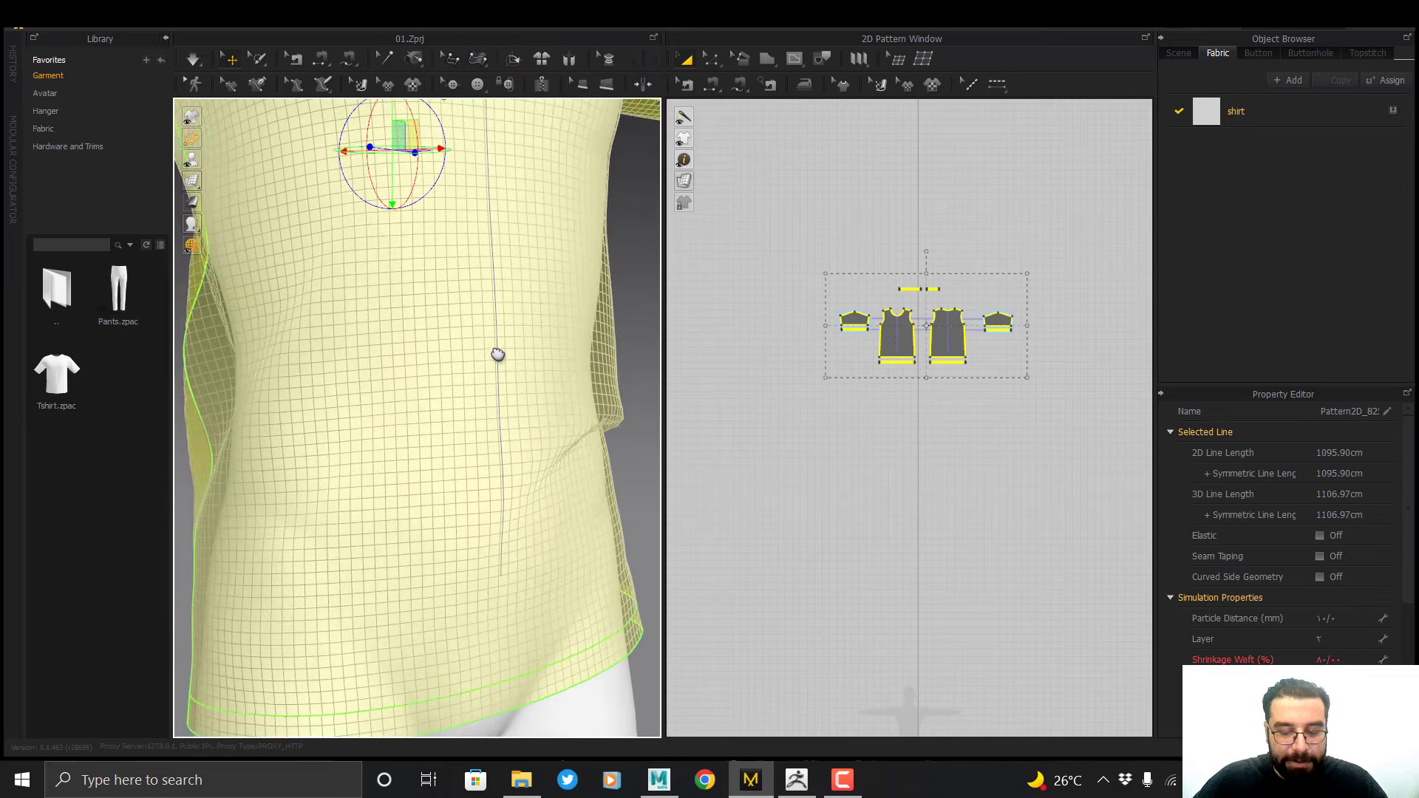
right_click_drag(497, 352, 442, 340)
middle_click_drag(459, 336, 441, 349)
right_click_drag(441, 349, 434, 401)
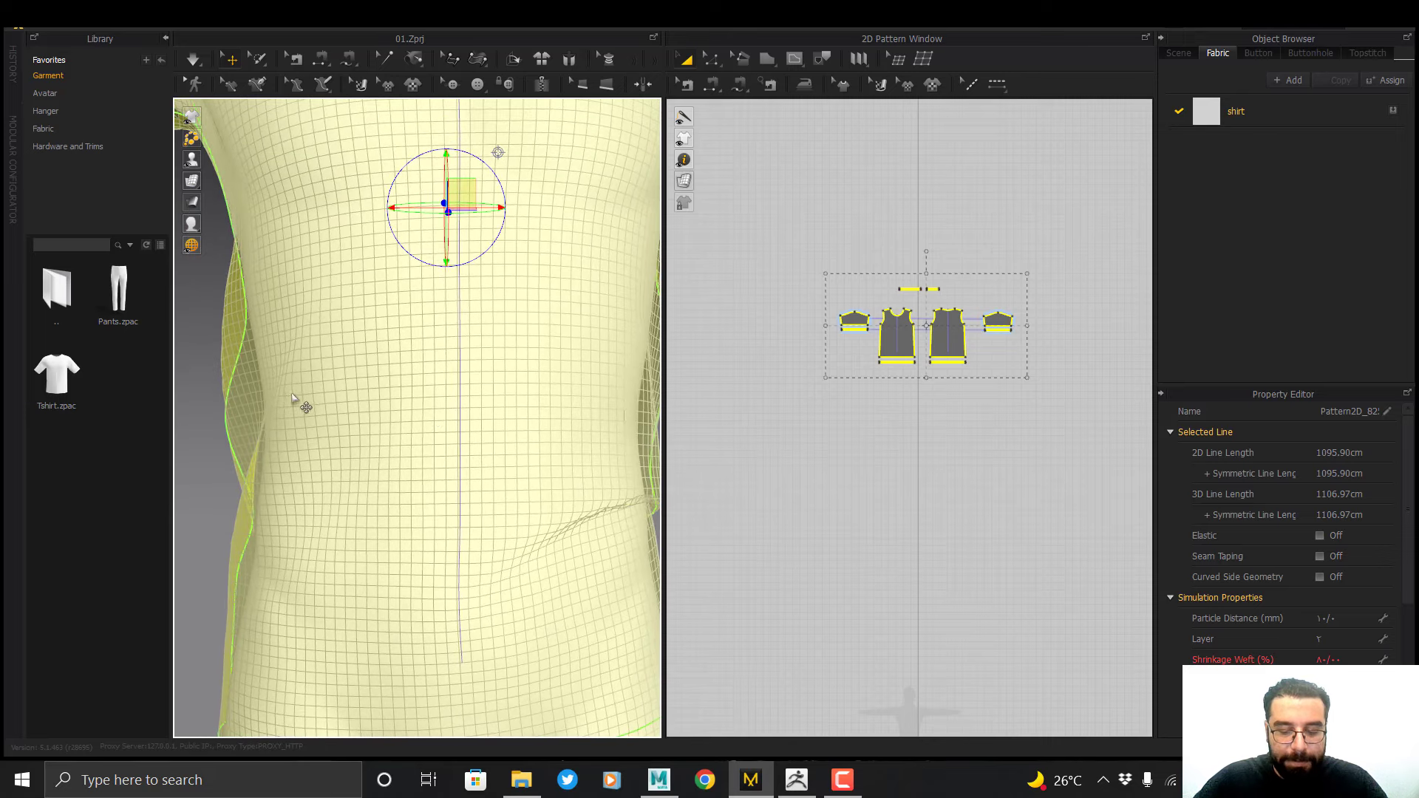
scroll(375, 355, "up", 3)
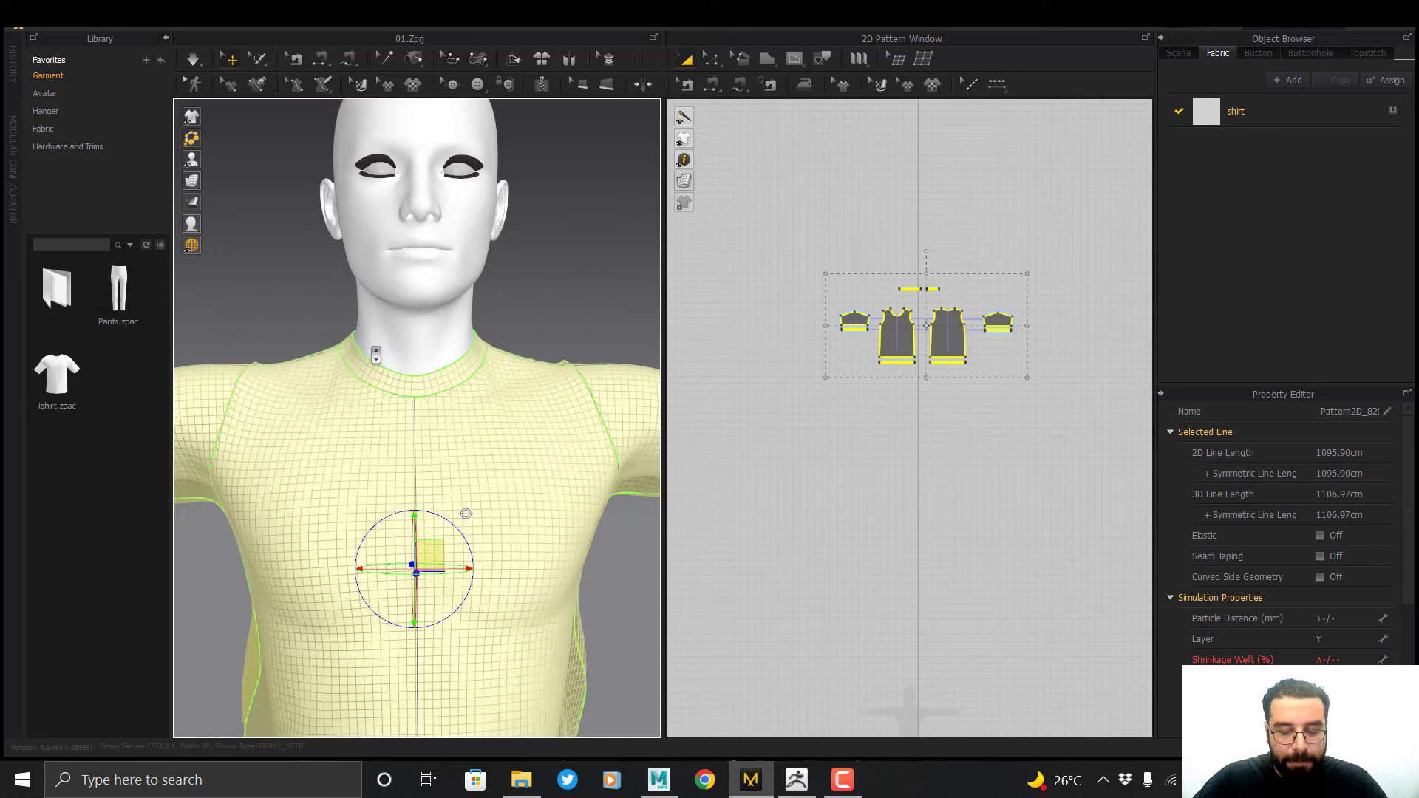
scroll(375, 355, "up", 8)
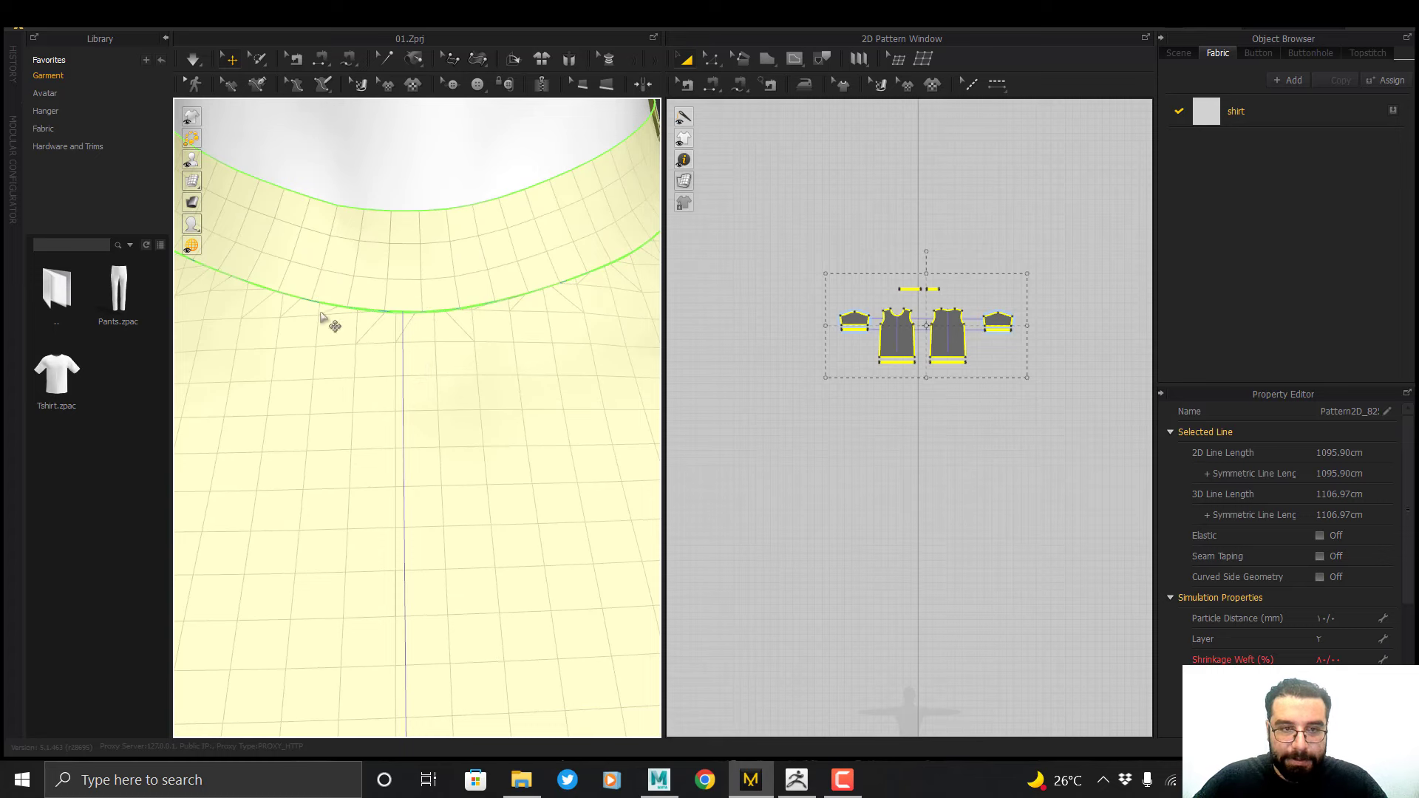
scroll(453, 410, "down", 3)
scroll(453, 410, "down", 5)
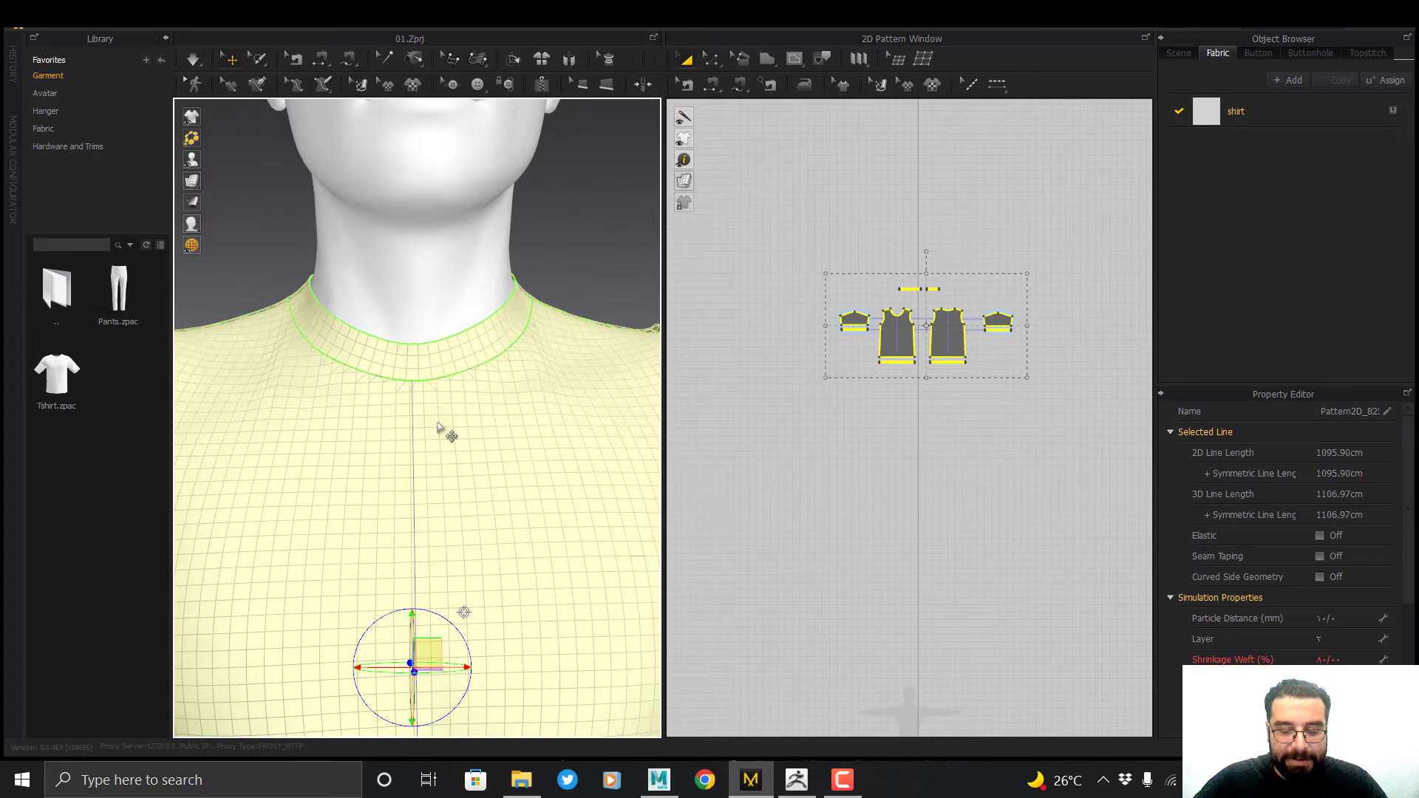
middle_click_drag(418, 420, 437, 355)
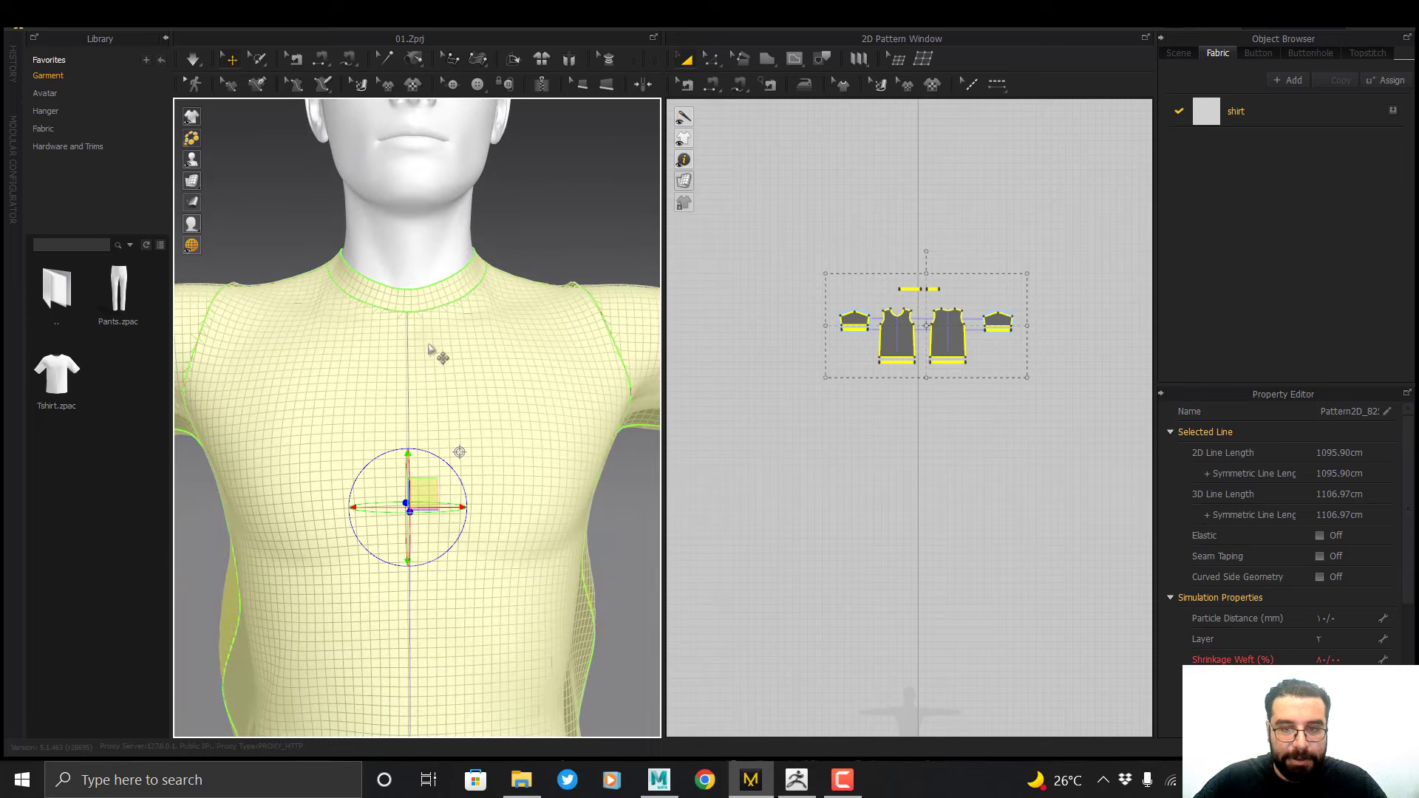
Select all the shirt's pattern pieces and apply Remeshing to Retopology (Selected) with a polygon count
left_click_drag(769, 226, 1048, 397)
left_click(469, 371)
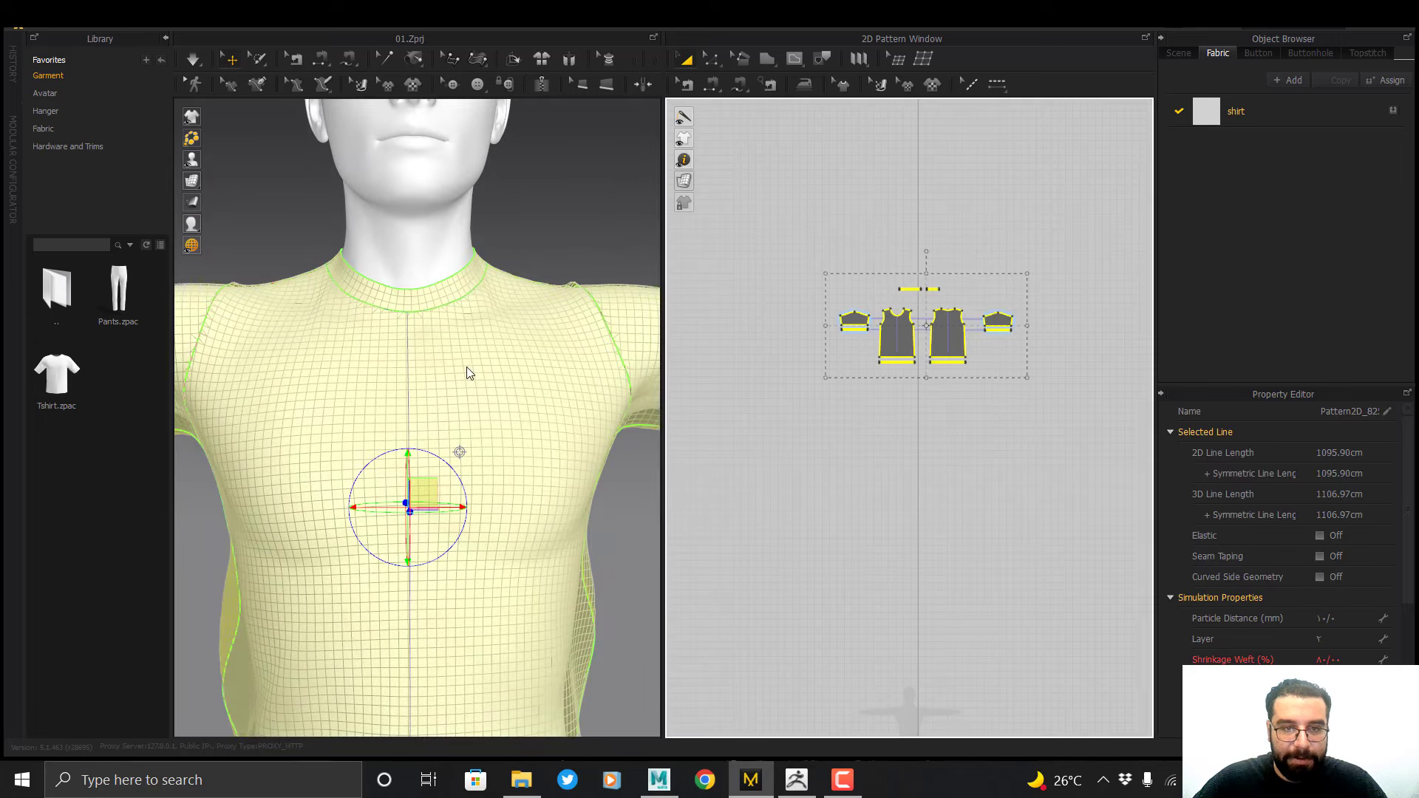
right_click(470, 371)
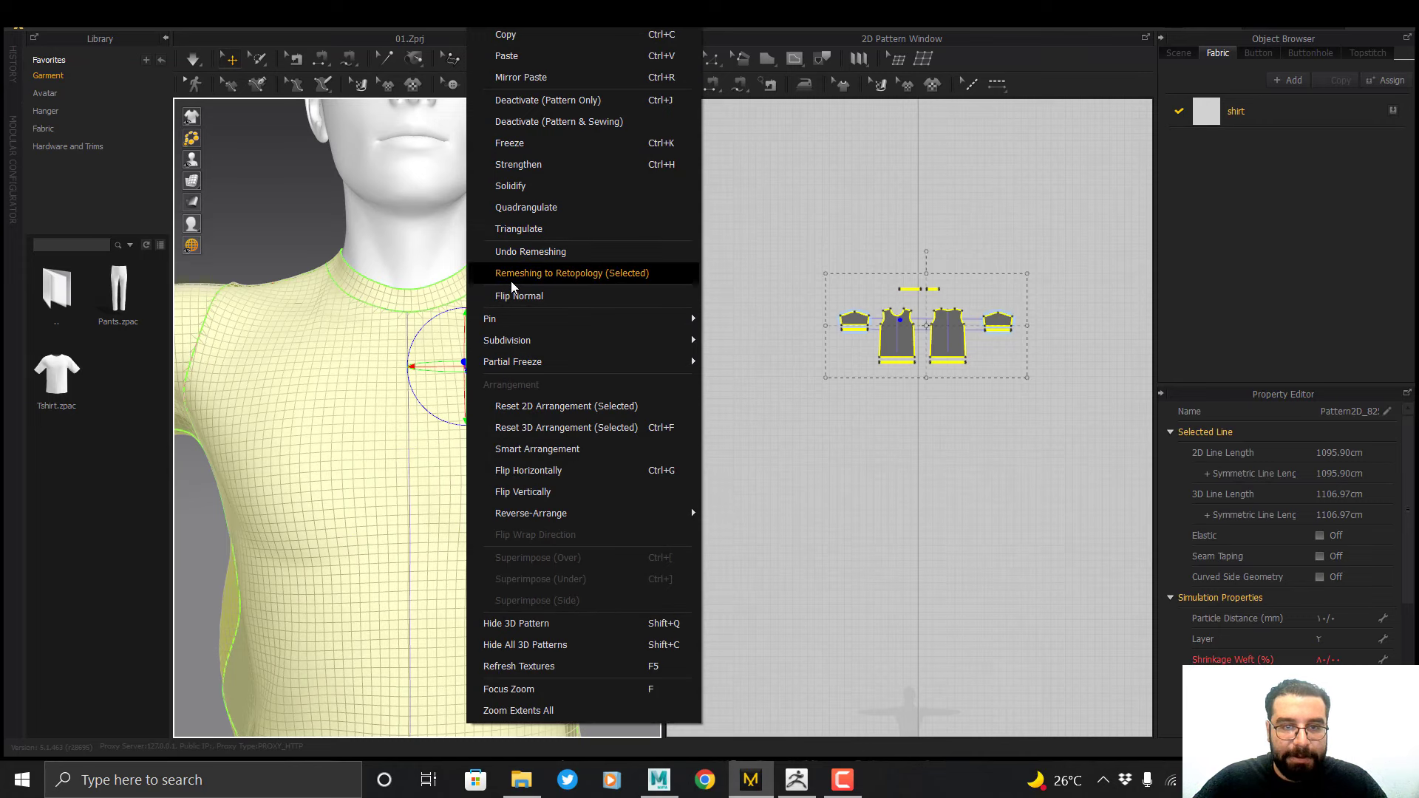
left_click(591, 274)
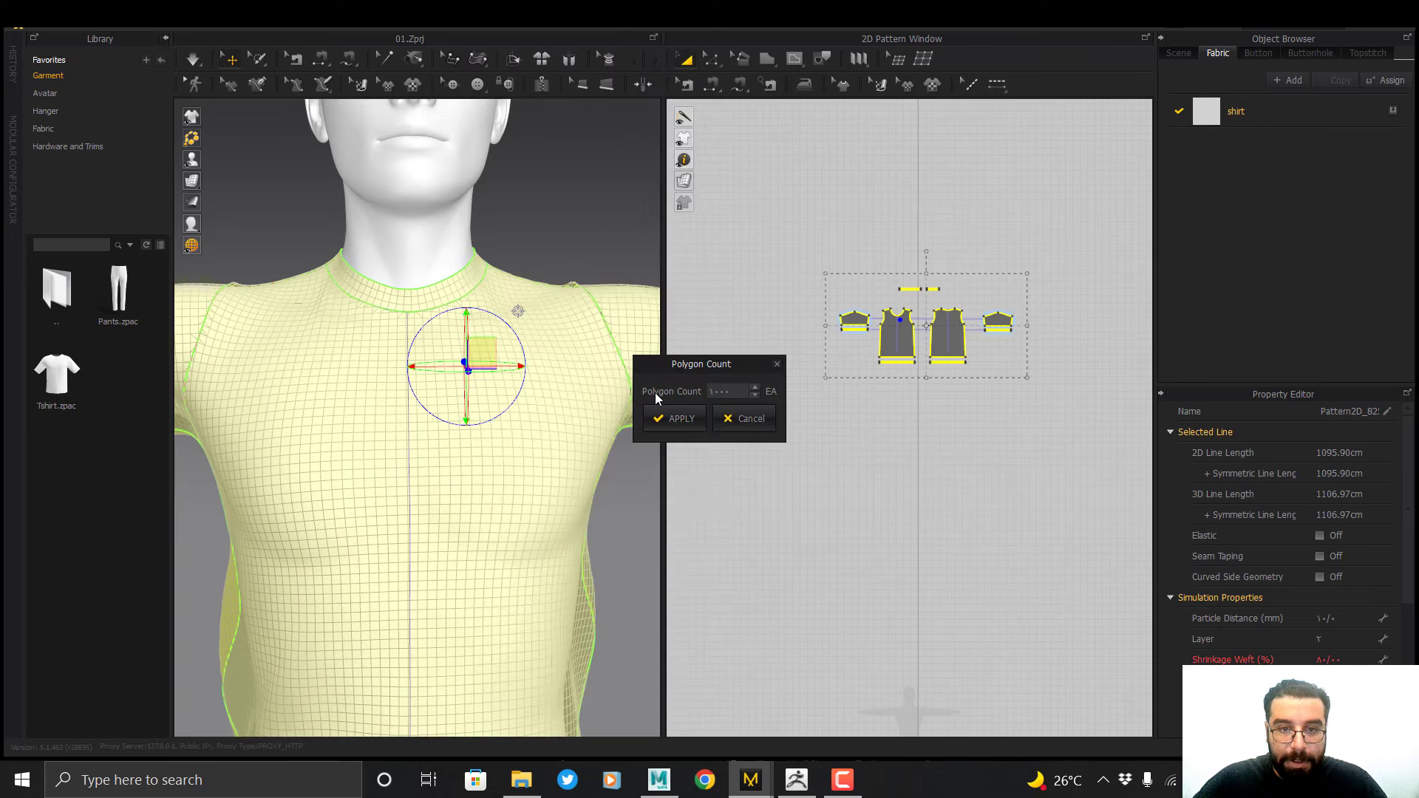
left_click_drag(739, 393, 707, 394)
left_click(678, 418)
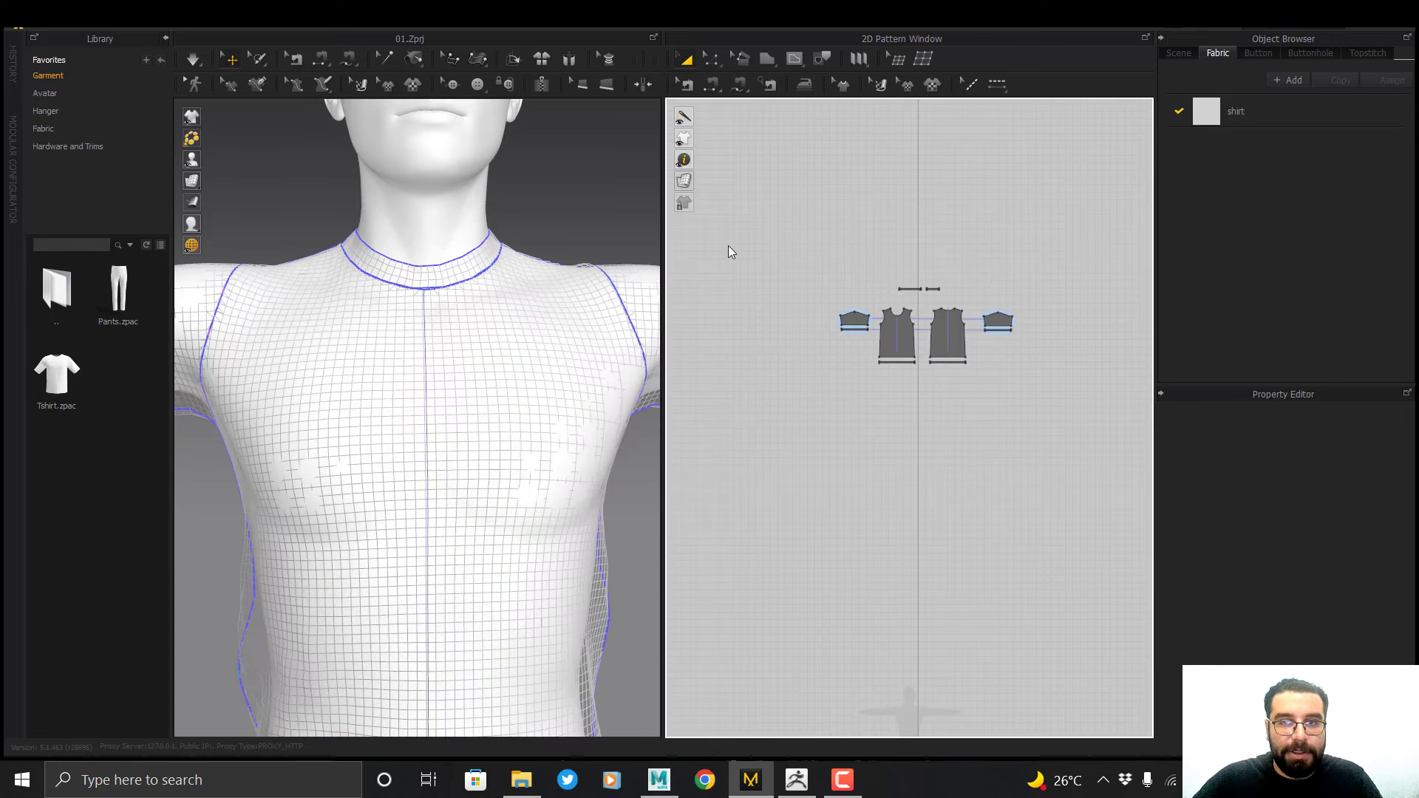
With Edit Topology, merge two neighbouring points on the front panel's neckline beside the small triangular faces
left_click(896, 61)
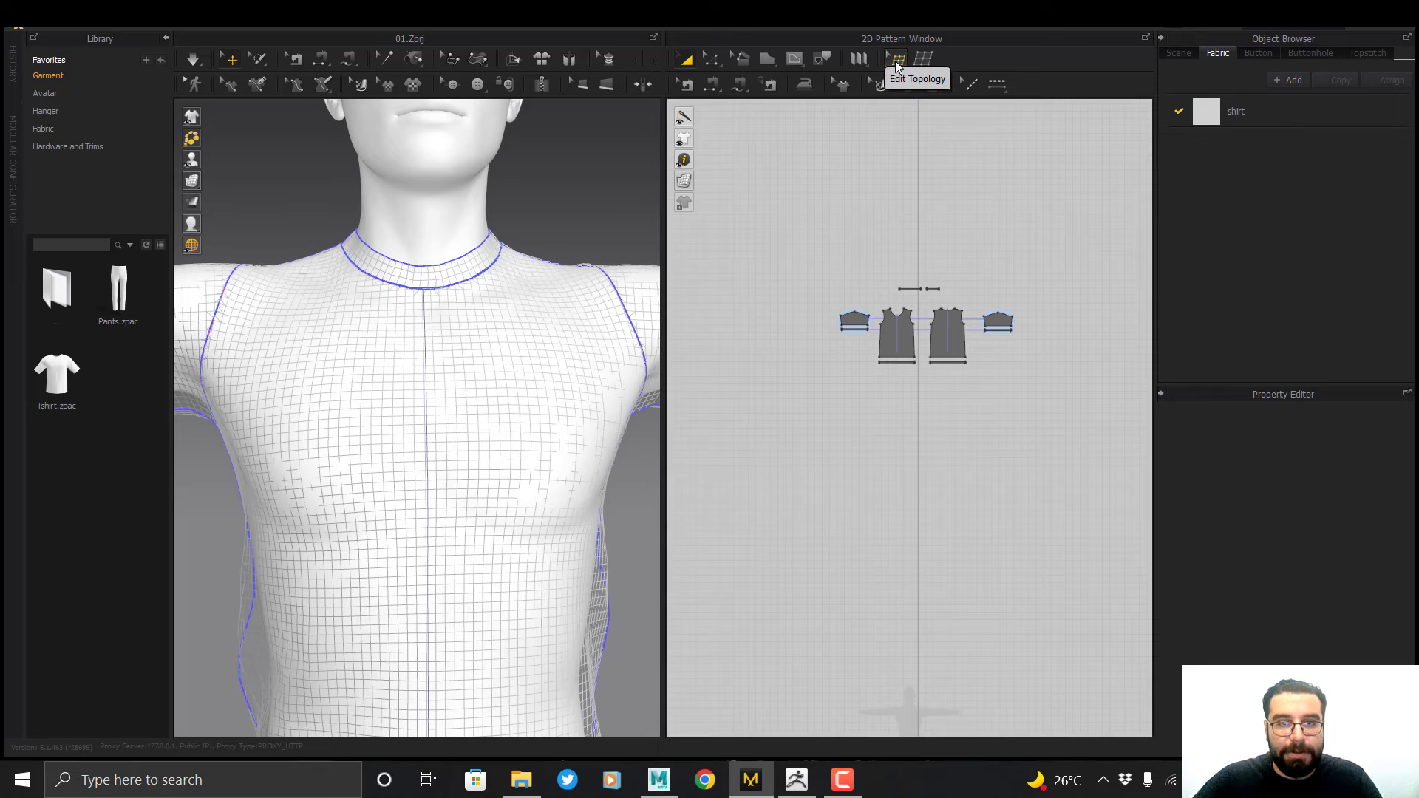
right_click_drag(566, 298, 524, 334)
scroll(928, 413, "up", 8)
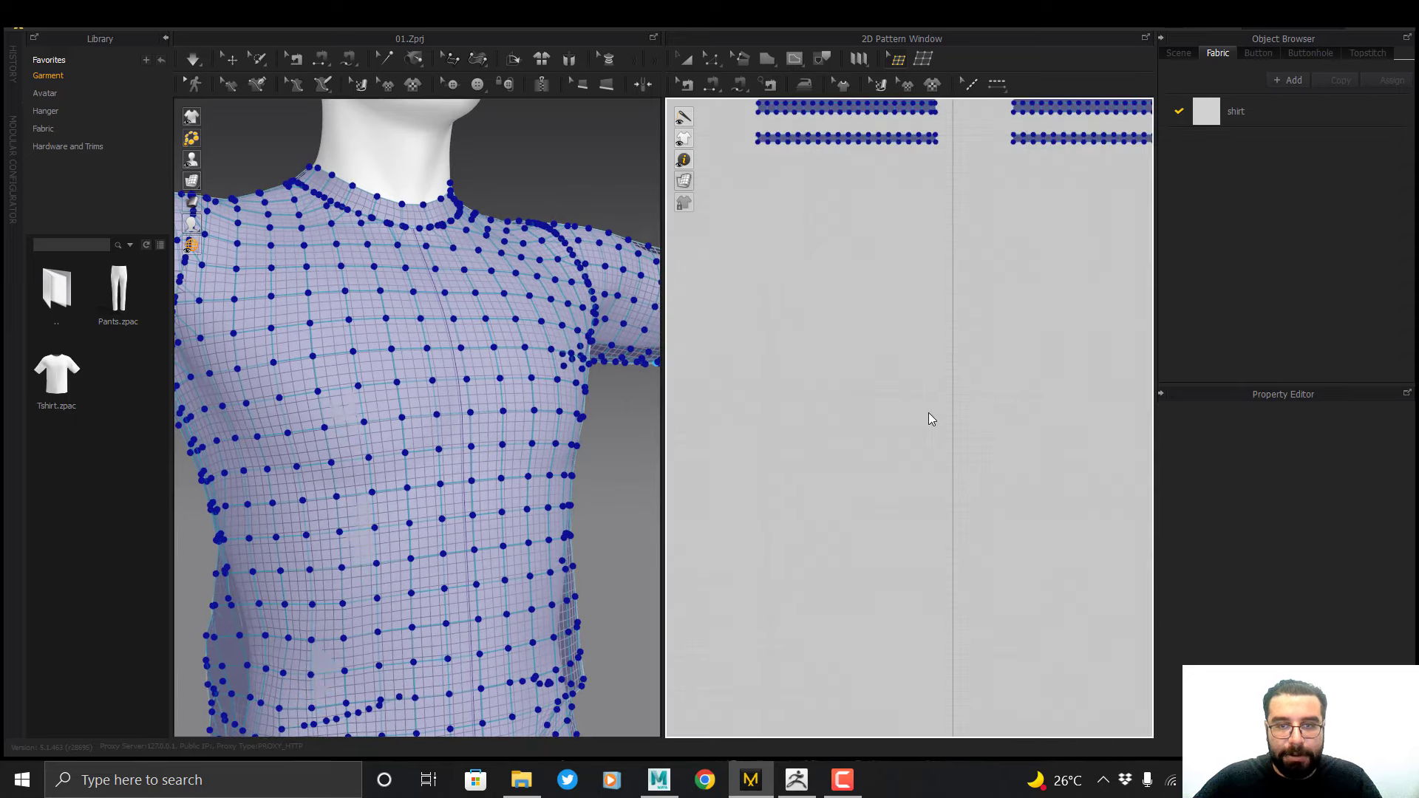
scroll(983, 548, "down", 8)
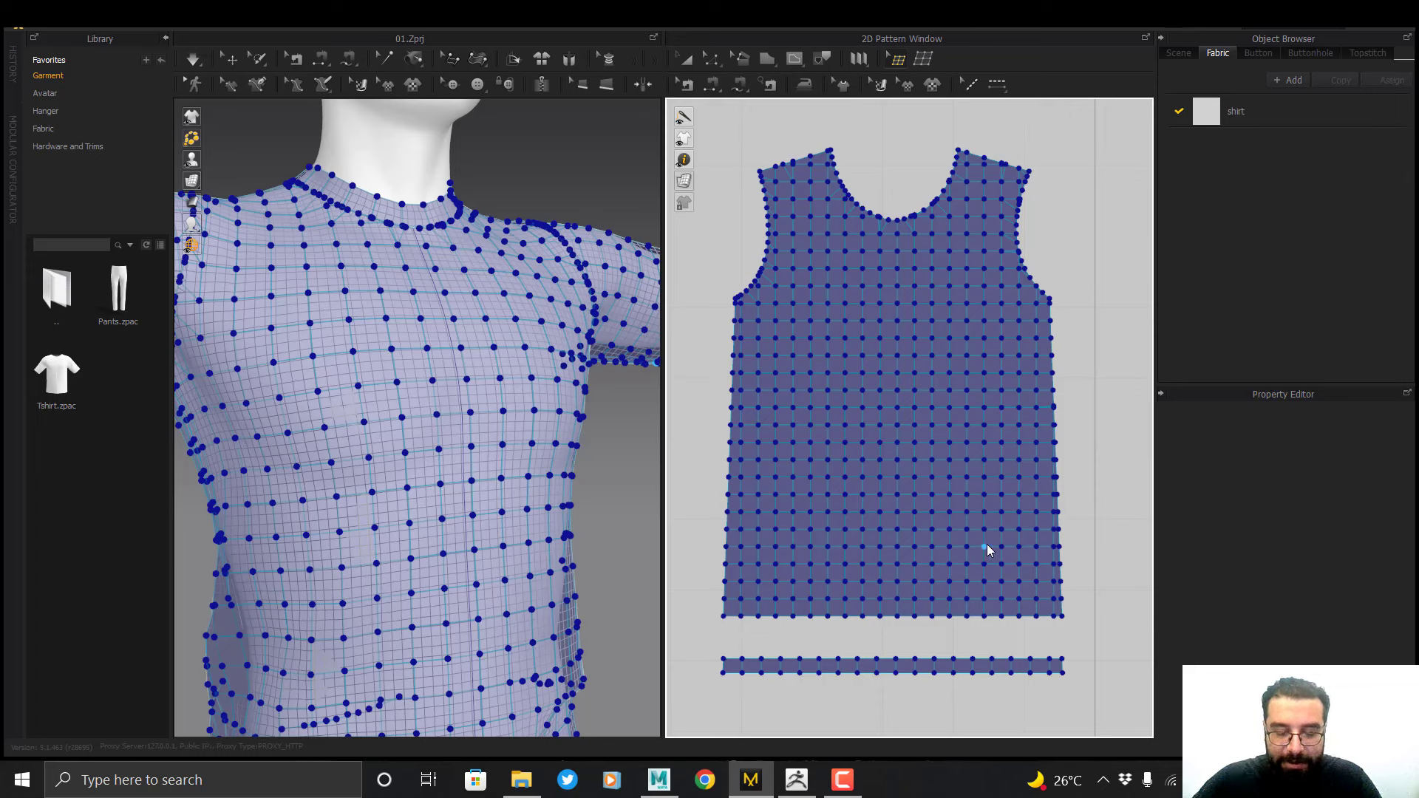
right_click_drag(1014, 540, 1026, 693)
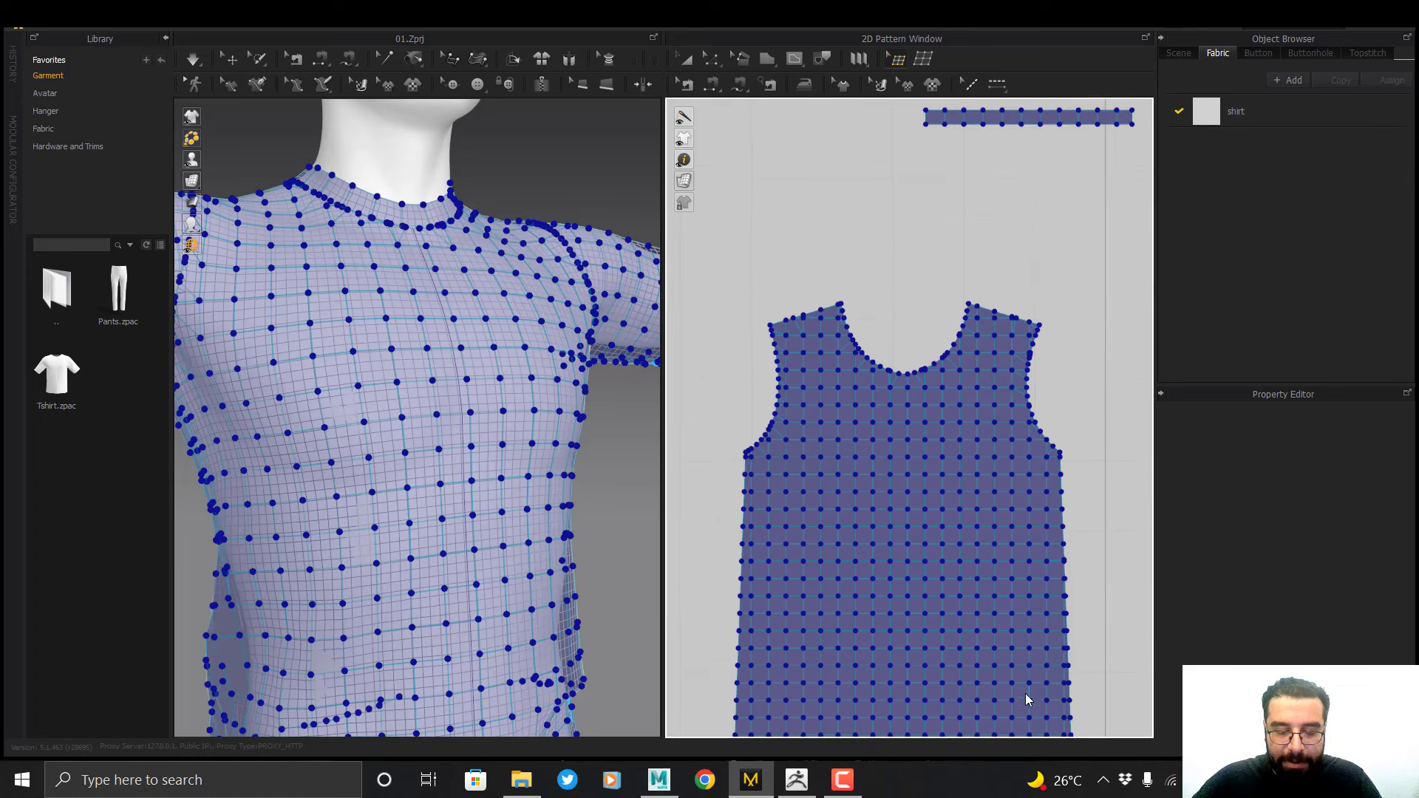
scroll(857, 326, "up", 5)
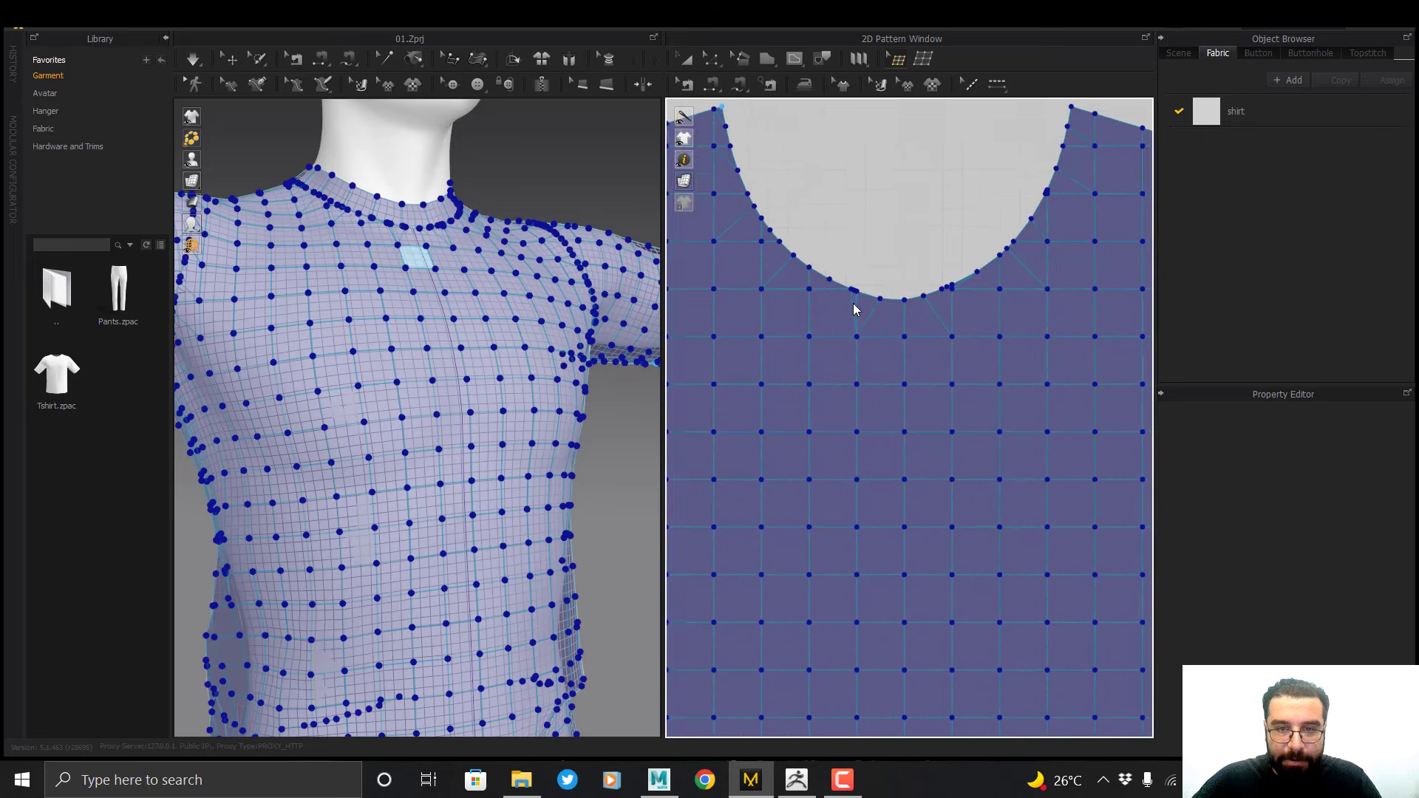
scroll(854, 309, "up", 5)
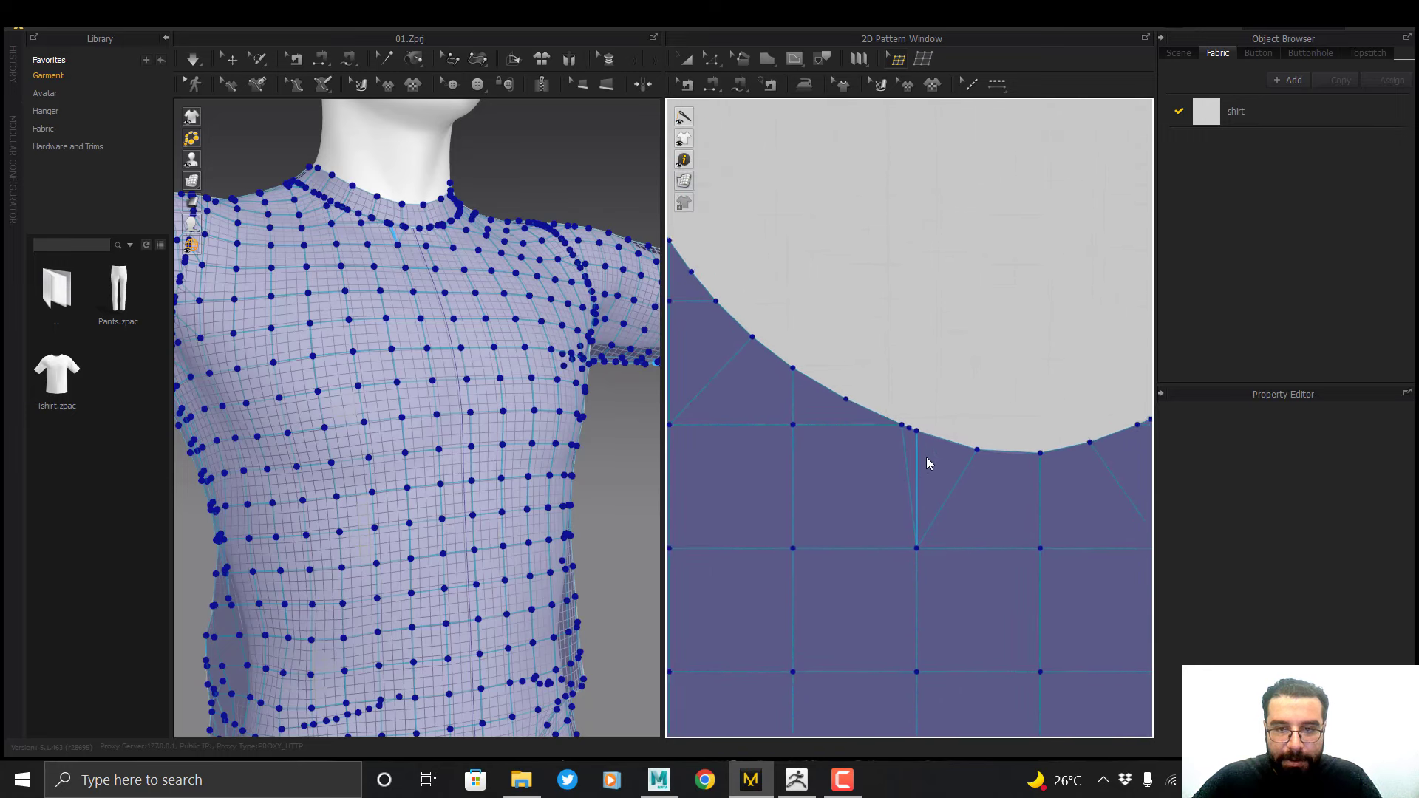
scroll(930, 464, "up", 2)
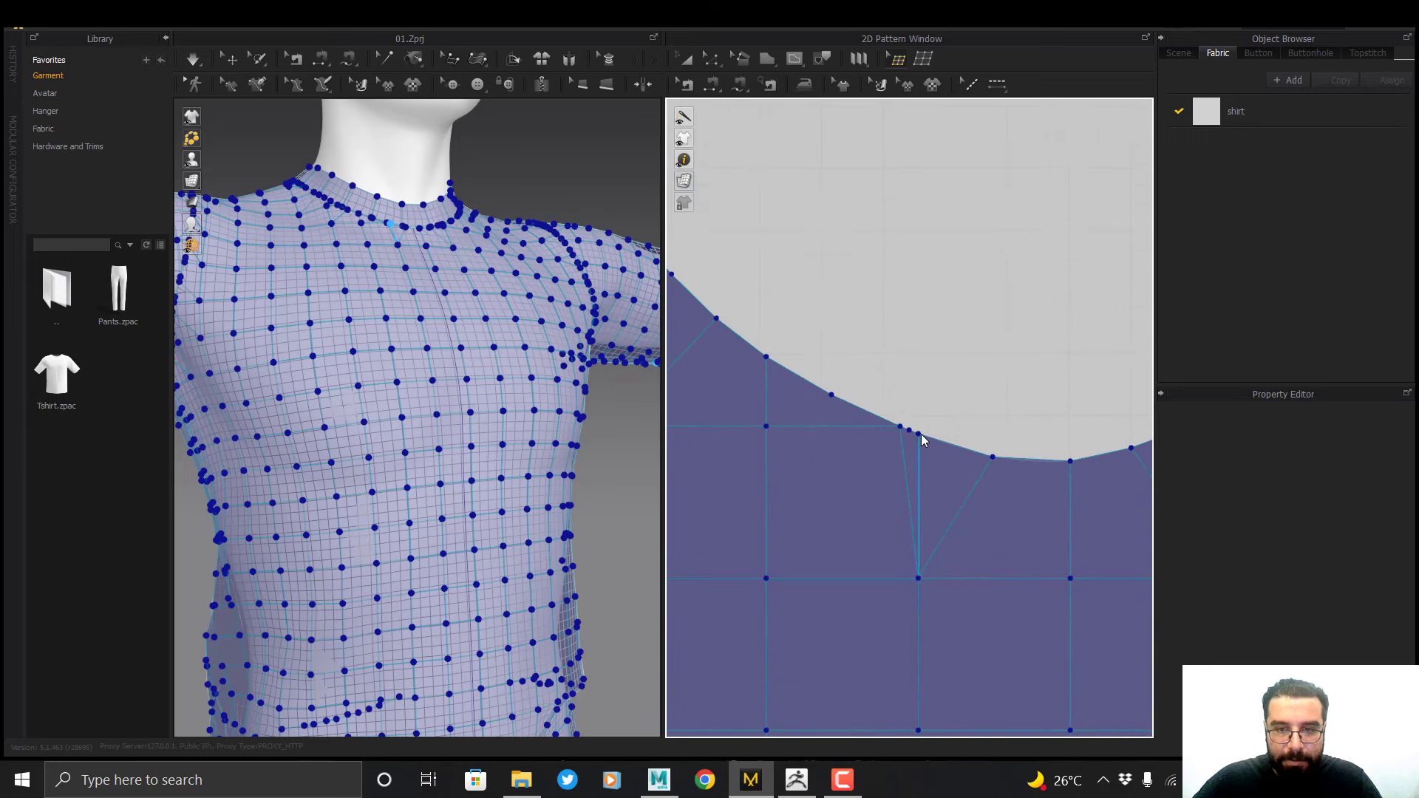
left_click(918, 435)
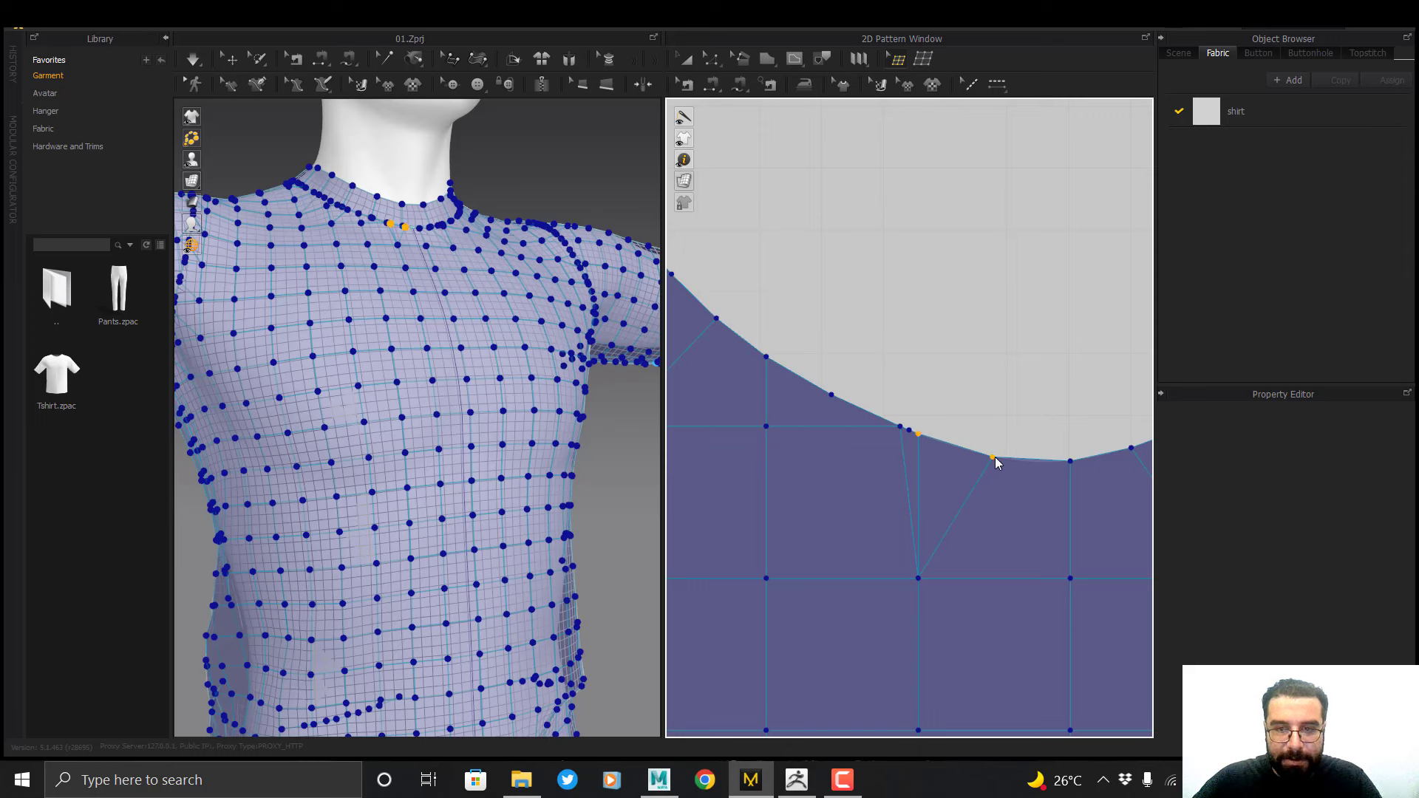
right_click(992, 457)
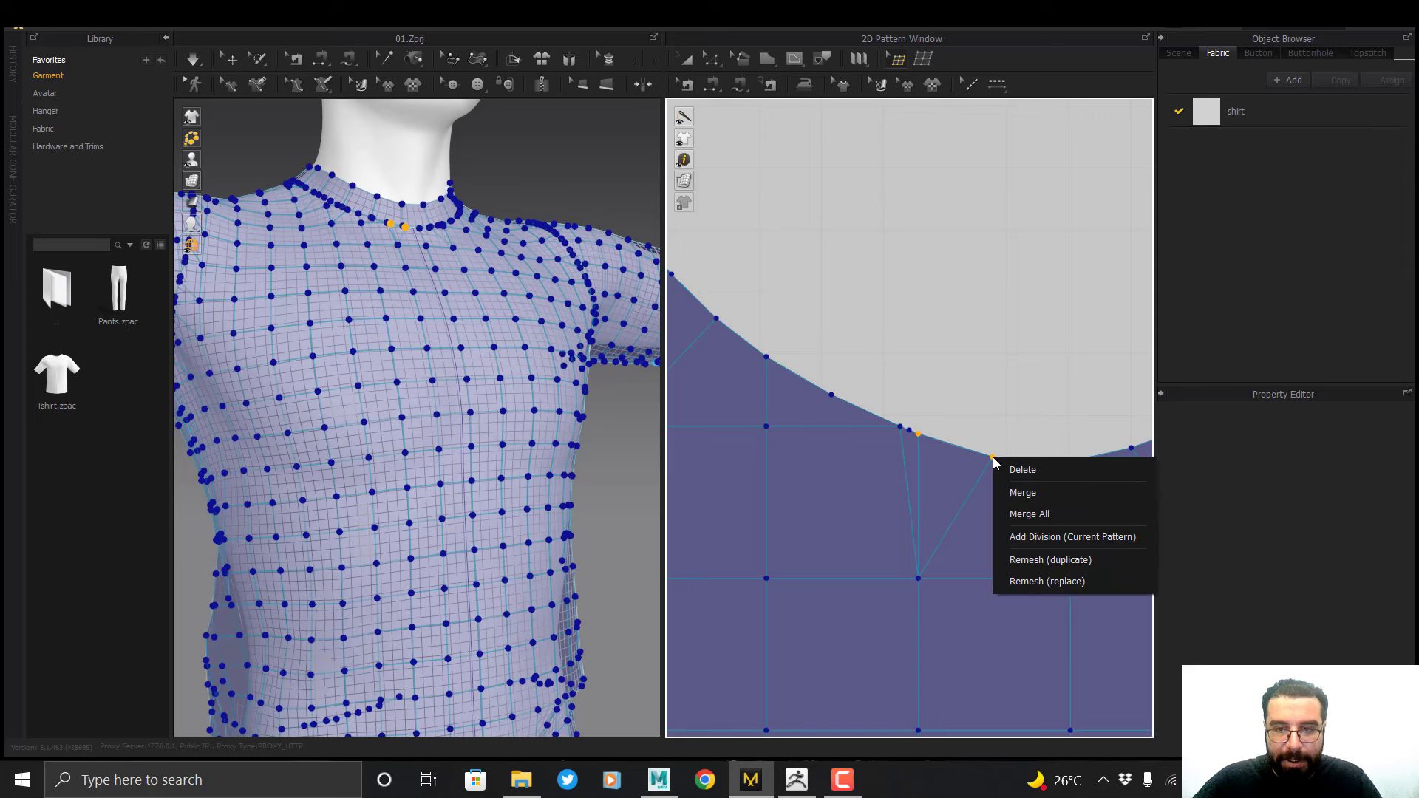
left_click(1025, 493)
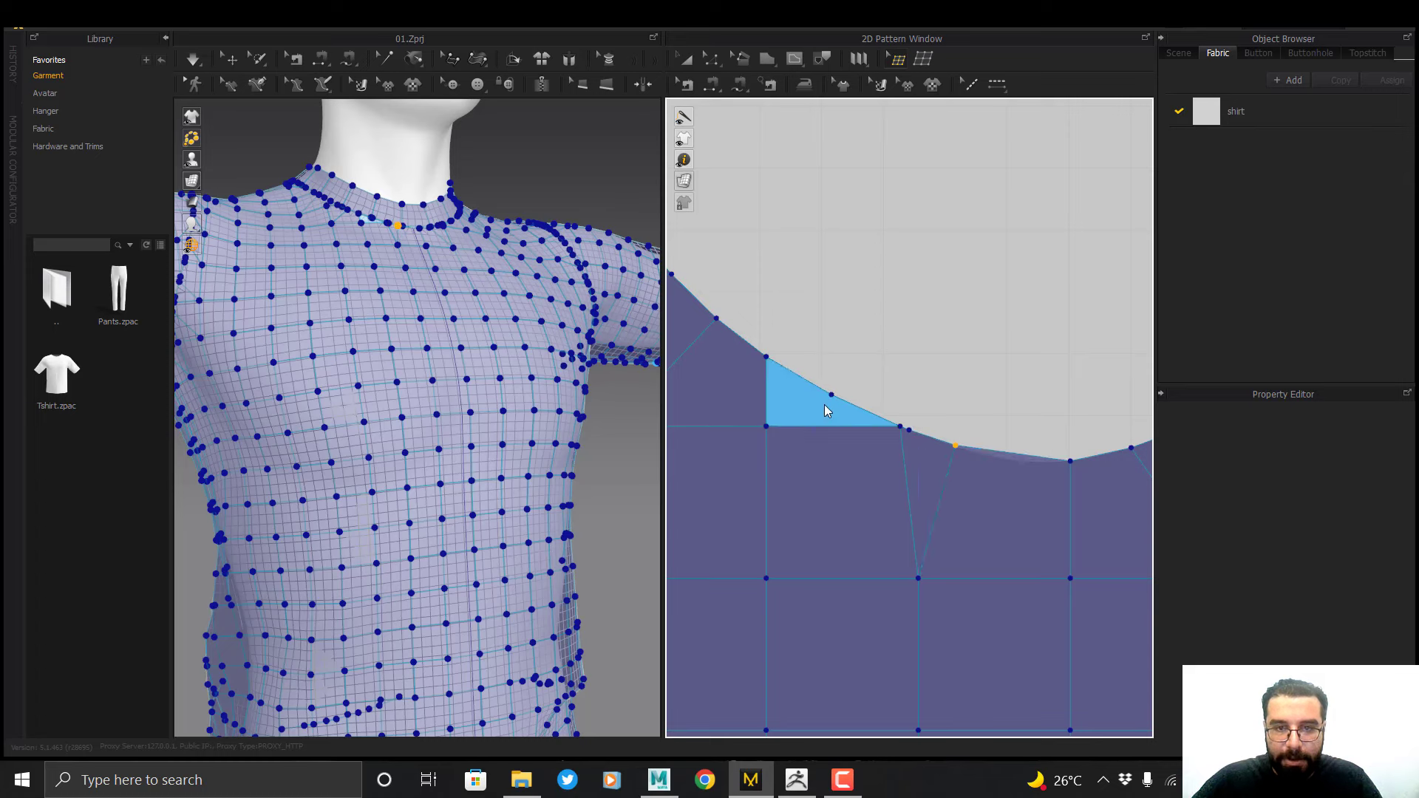
Remesh the front panel from its retopology grid with the replace option
middle_click_drag(751, 361, 919, 451)
scroll(917, 443, "down", 3)
middle_click_drag(763, 174, 844, 288)
scroll(835, 380, "down", 2)
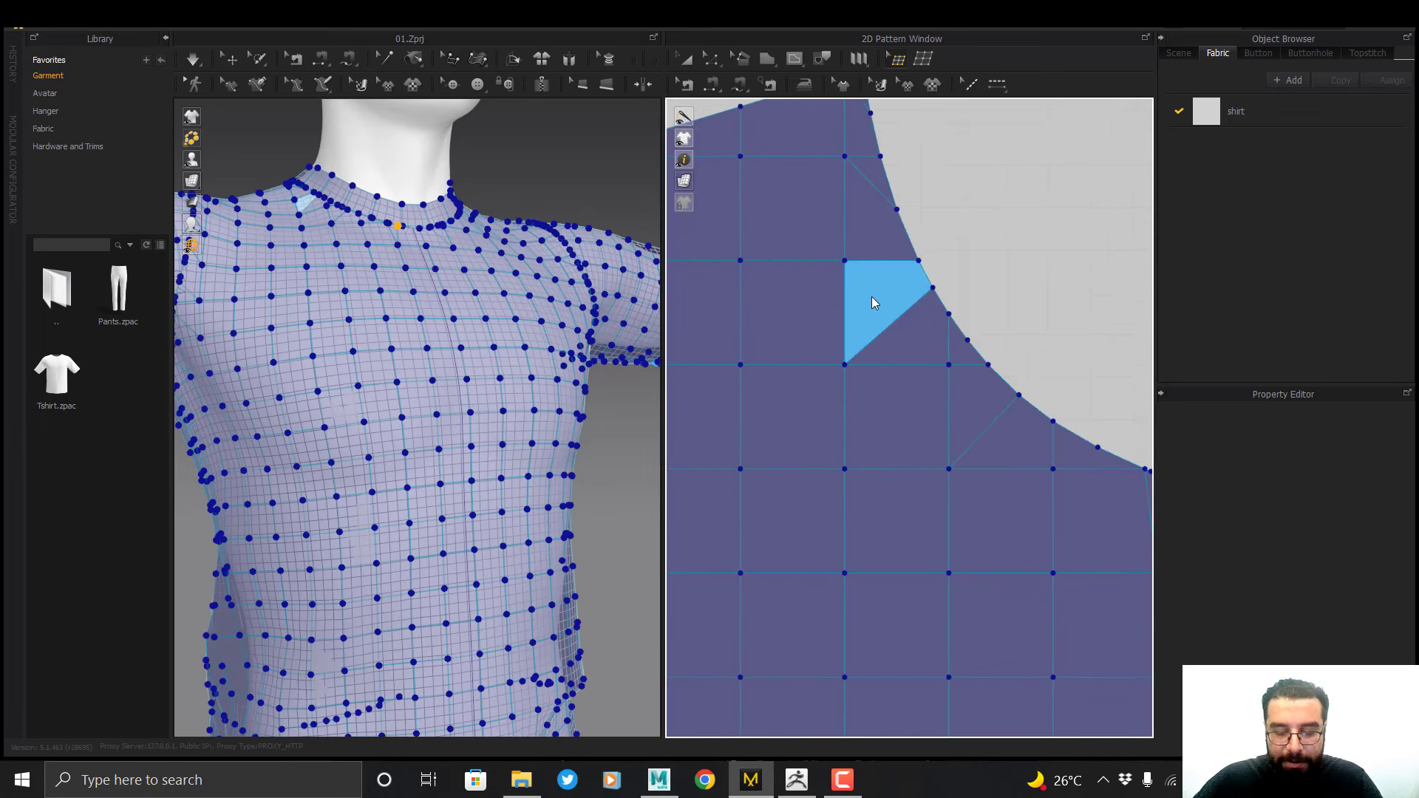
right_click_drag(878, 296, 875, 250)
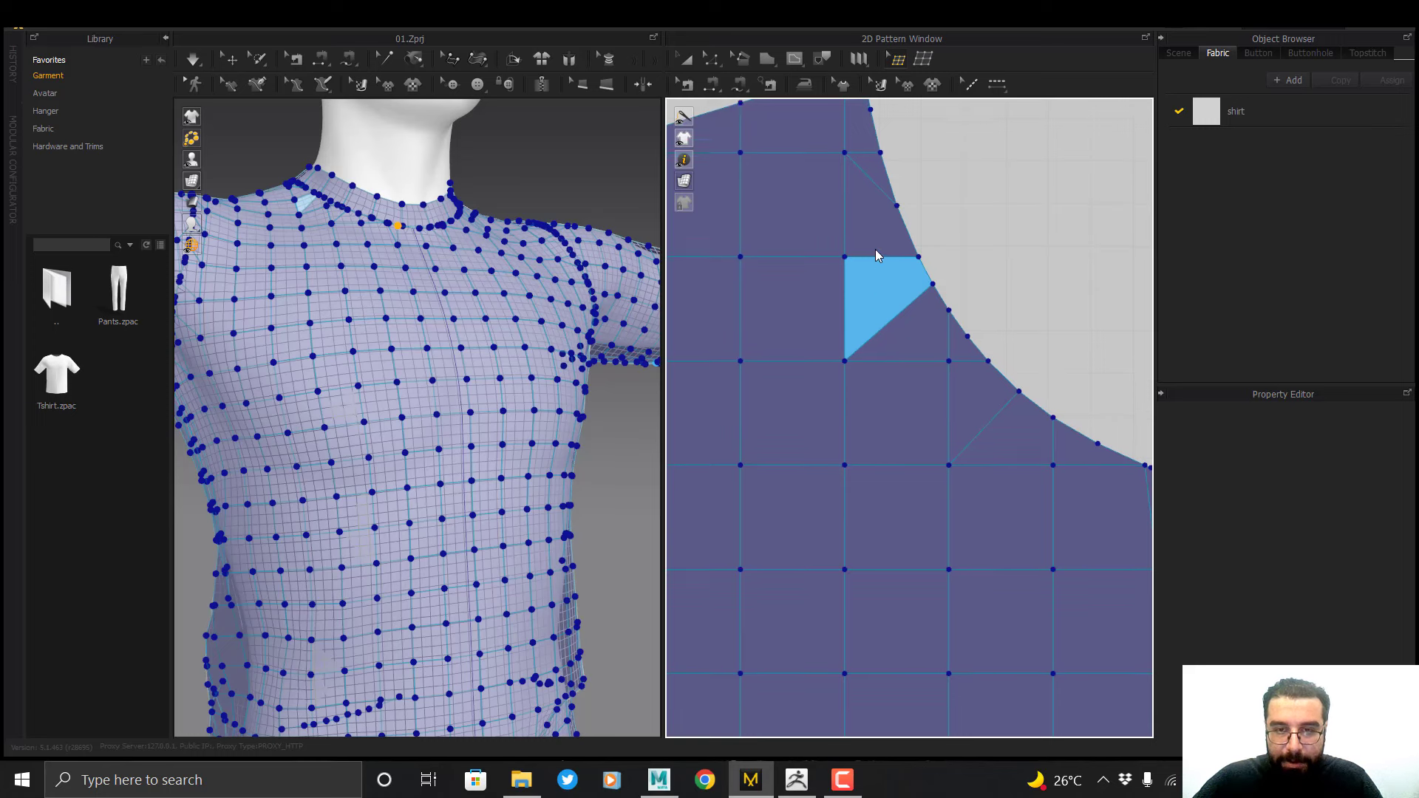
right_click(772, 256)
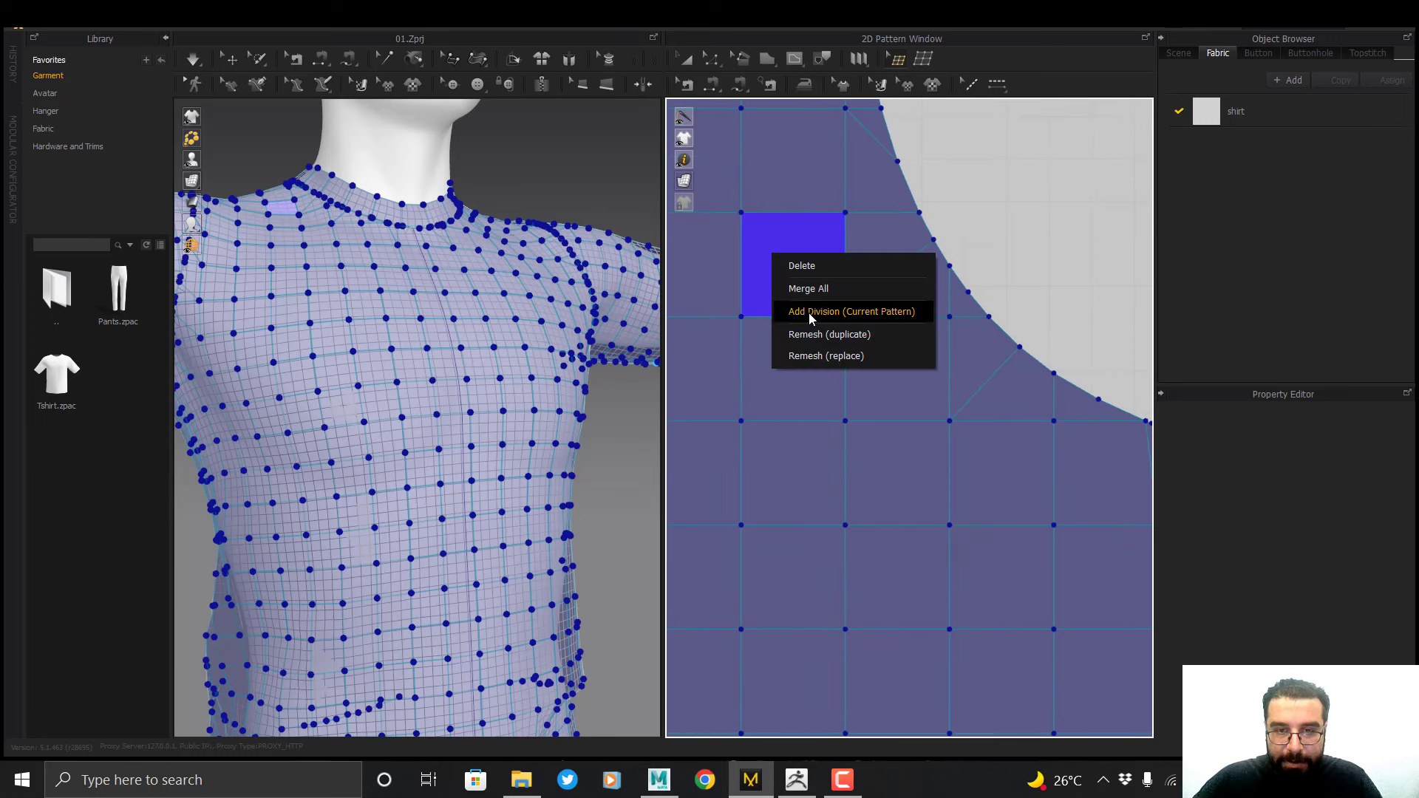
left_click(812, 357)
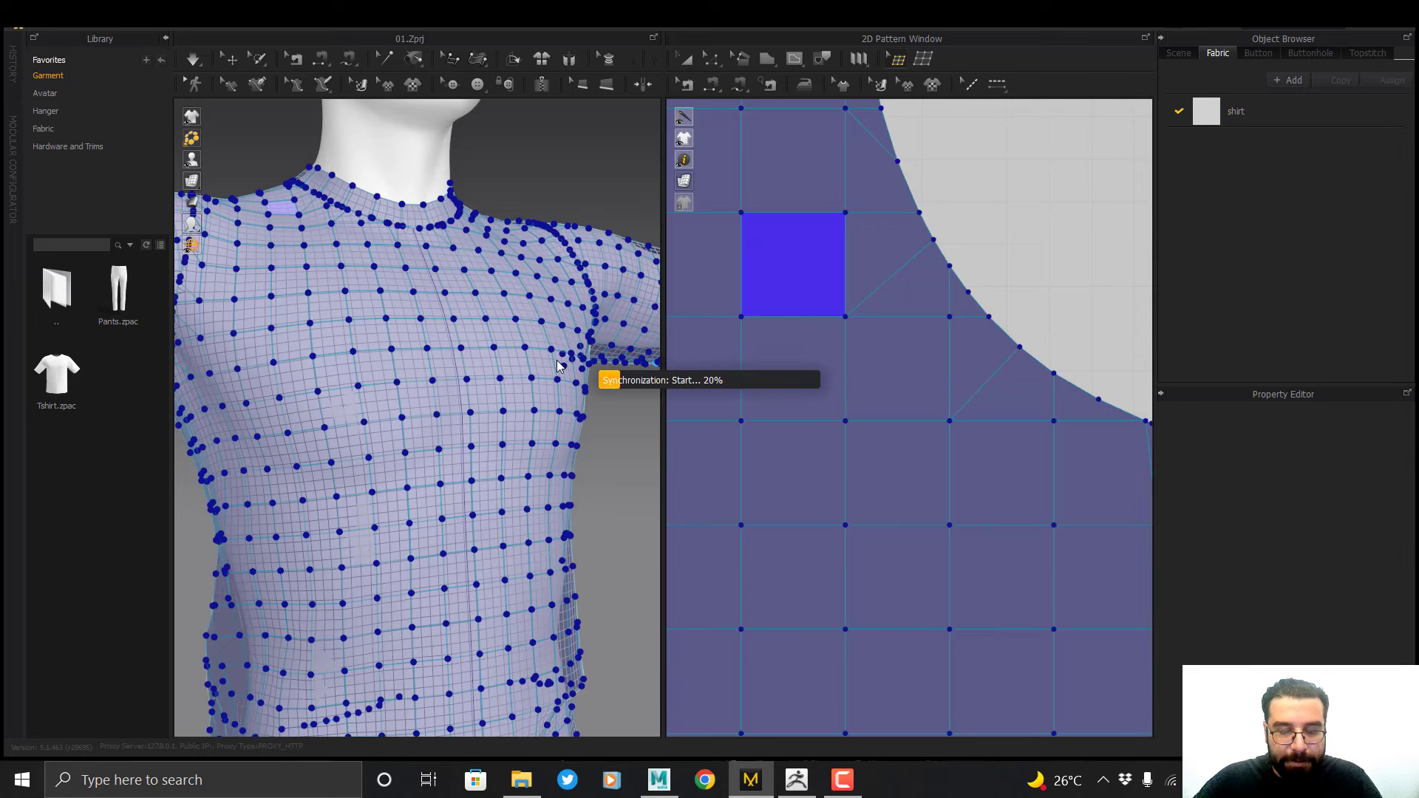
Remesh the sleeve beside the front panel and its cuff band with the replace option
scroll(770, 460, "down", 6)
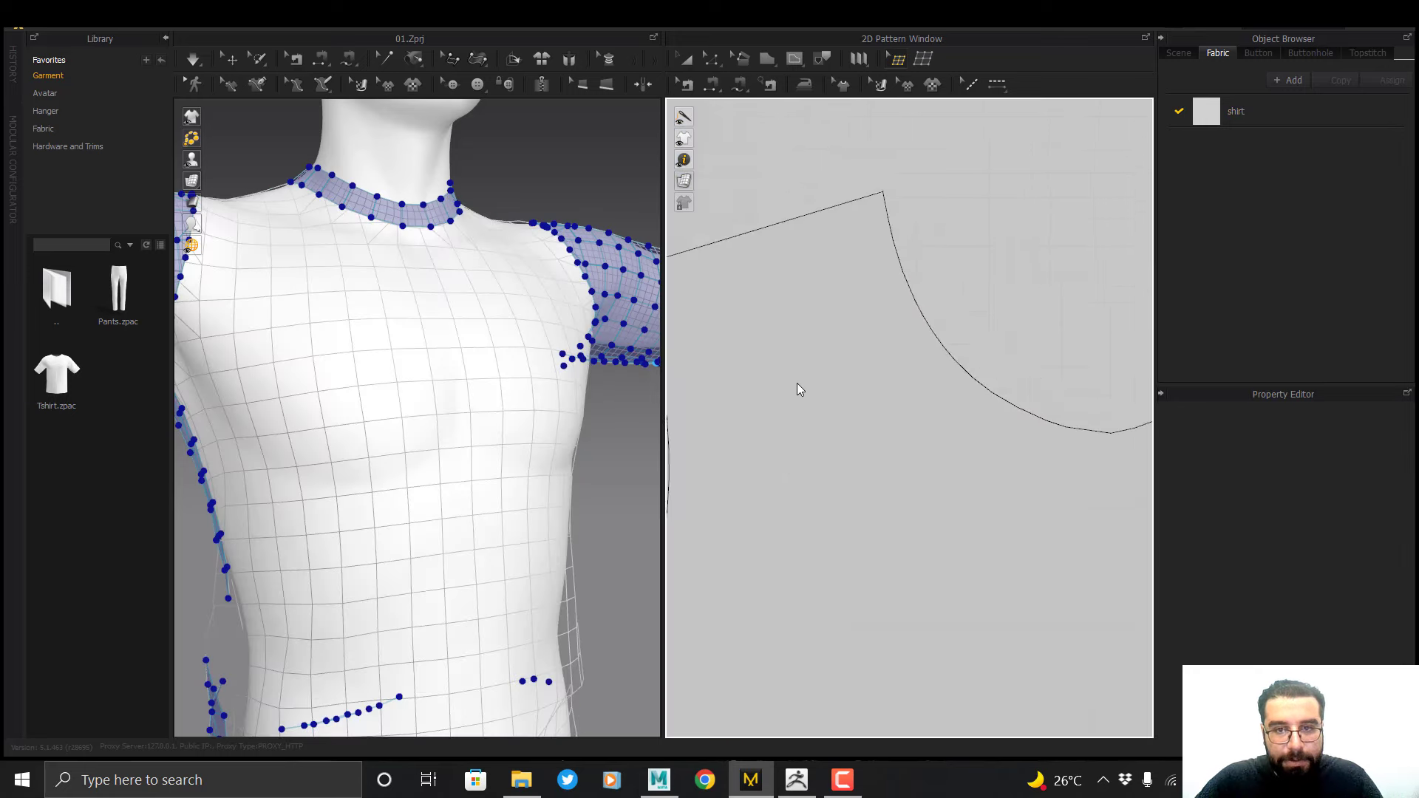
scroll(748, 358, "up", 5)
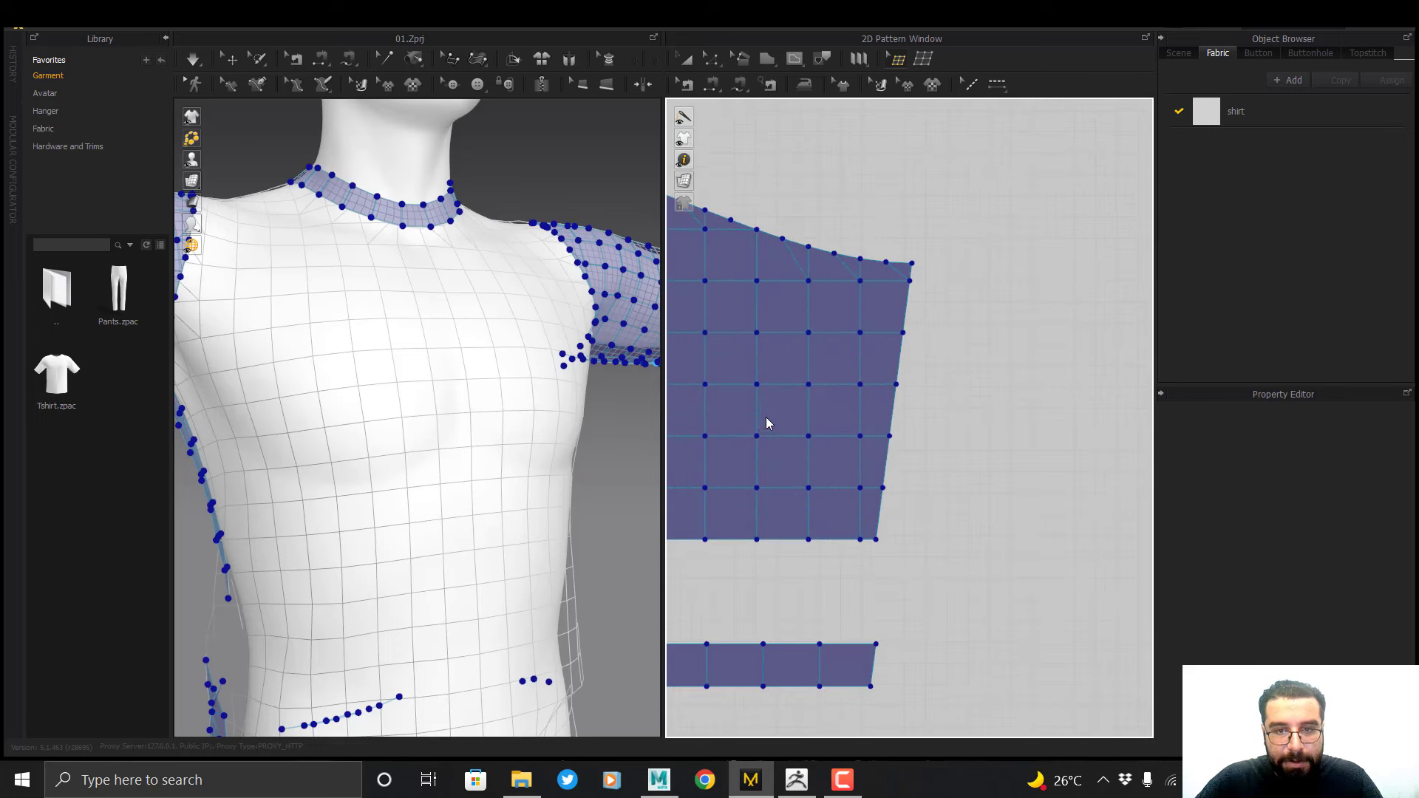
right_click(769, 357)
left_click(821, 455)
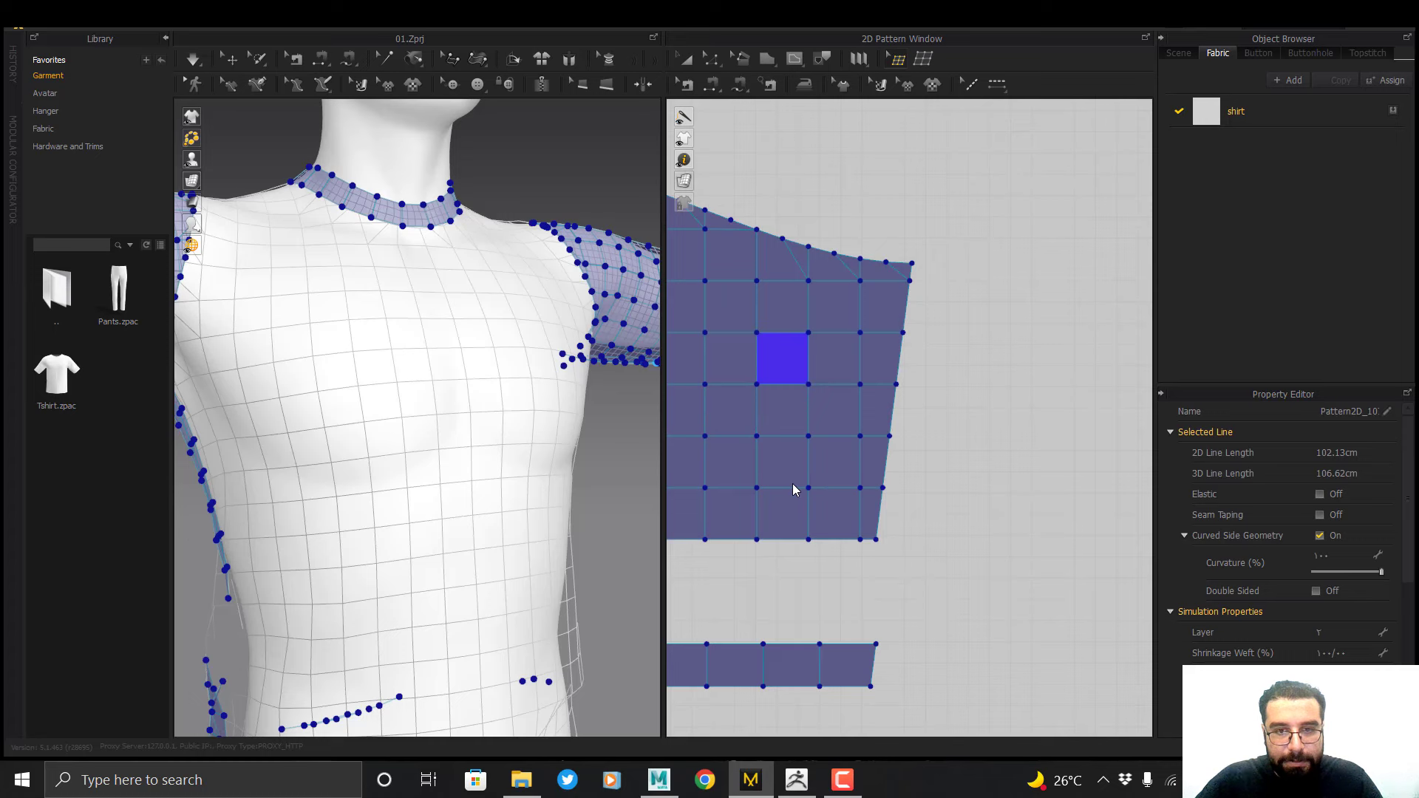
middle_click_drag(763, 453, 889, 310)
right_click(845, 519)
left_click(889, 613)
Remesh the hem band below the front panel with the replace option
scroll(906, 468, "down", 5)
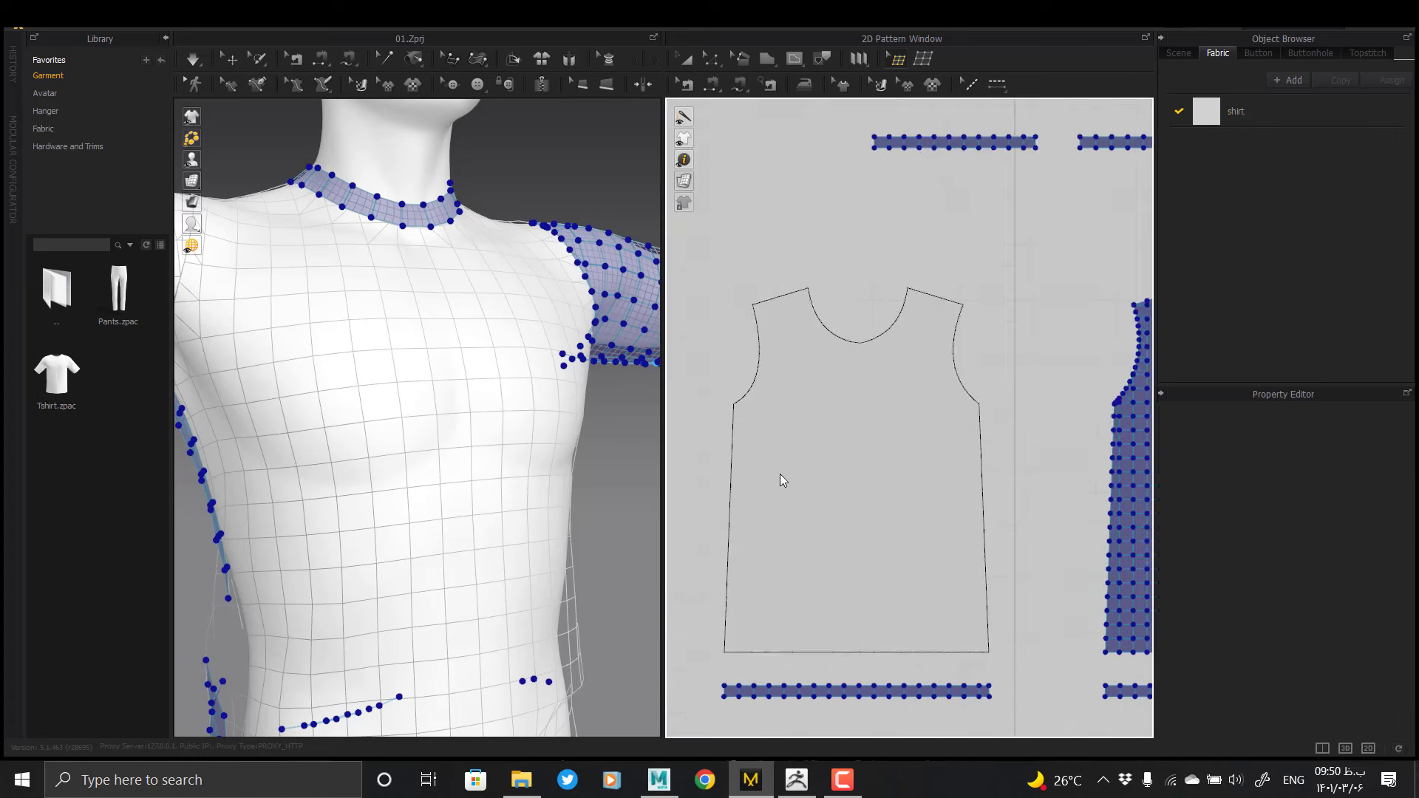
scroll(850, 692, "up", 7)
middle_click_drag(876, 545, 880, 396)
right_click(852, 491)
left_click(900, 573)
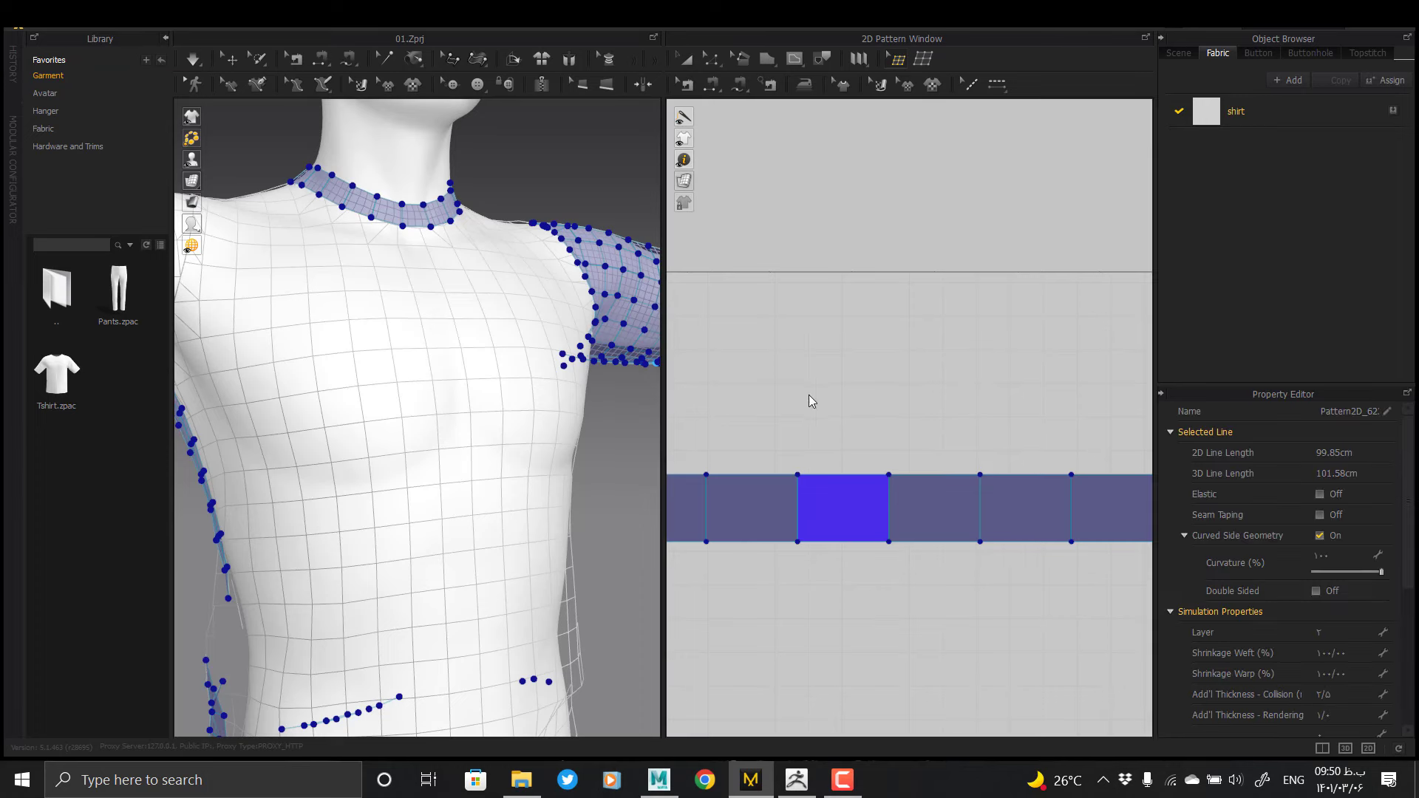
Remesh the back panel and its hem band with the replace option
scroll(809, 394, "down", 3)
right_click(844, 290)
left_click(892, 390)
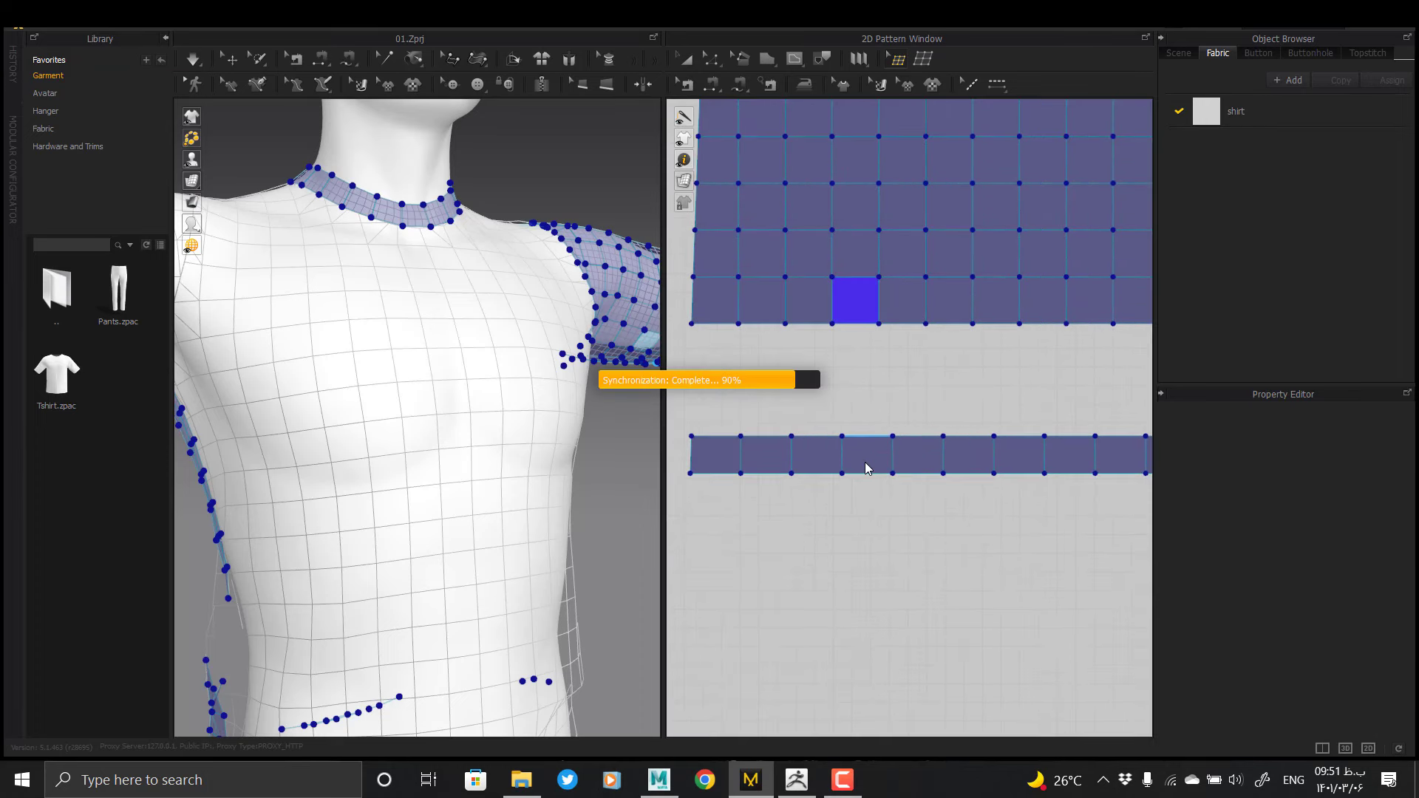
right_click(862, 455)
left_click(910, 557)
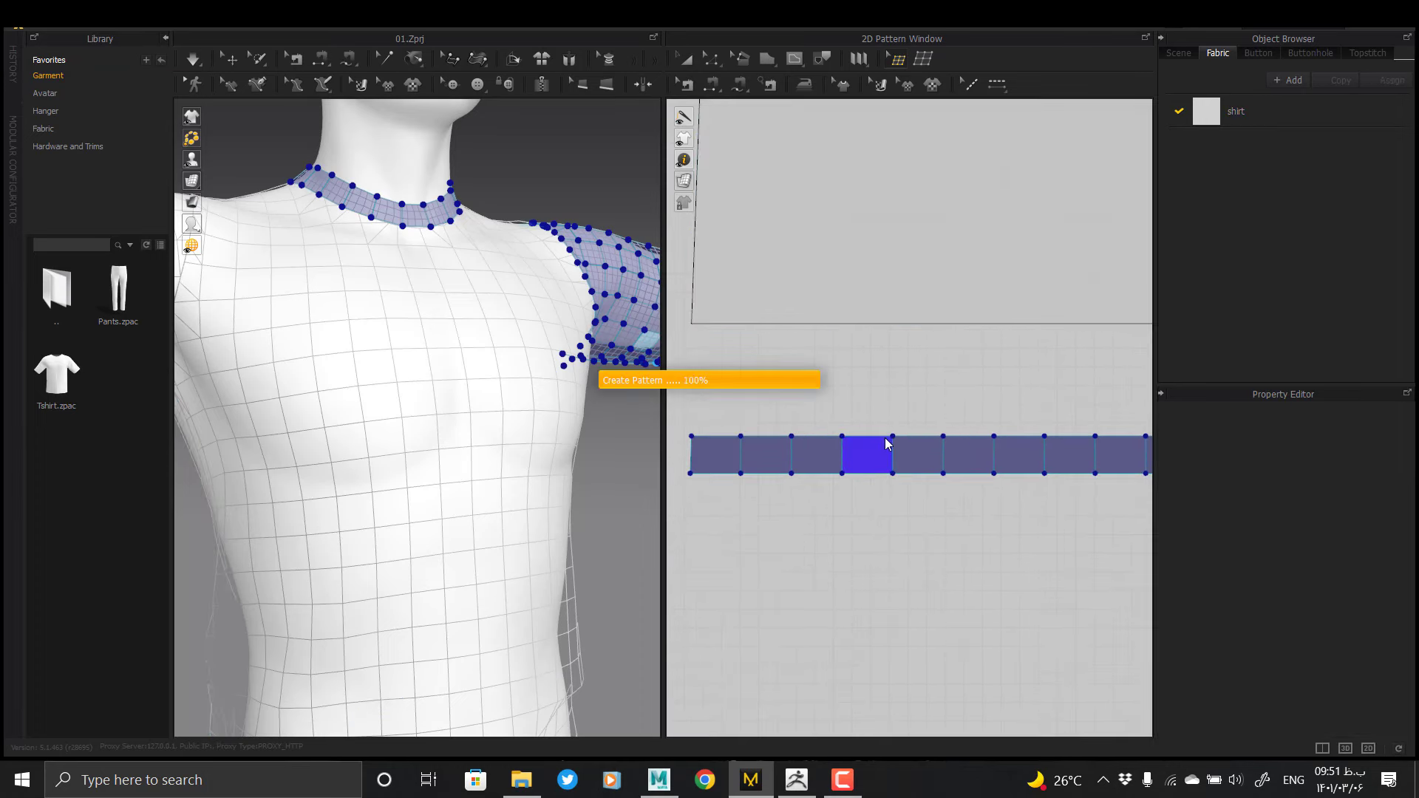
Remesh the sleeve beside the back panel and its cuff band with the replace option
scroll(942, 394, "down", 5)
middle_click_drag(1108, 255, 774, 402)
scroll(775, 405, "up", 3)
right_click(814, 372)
left_click(850, 425)
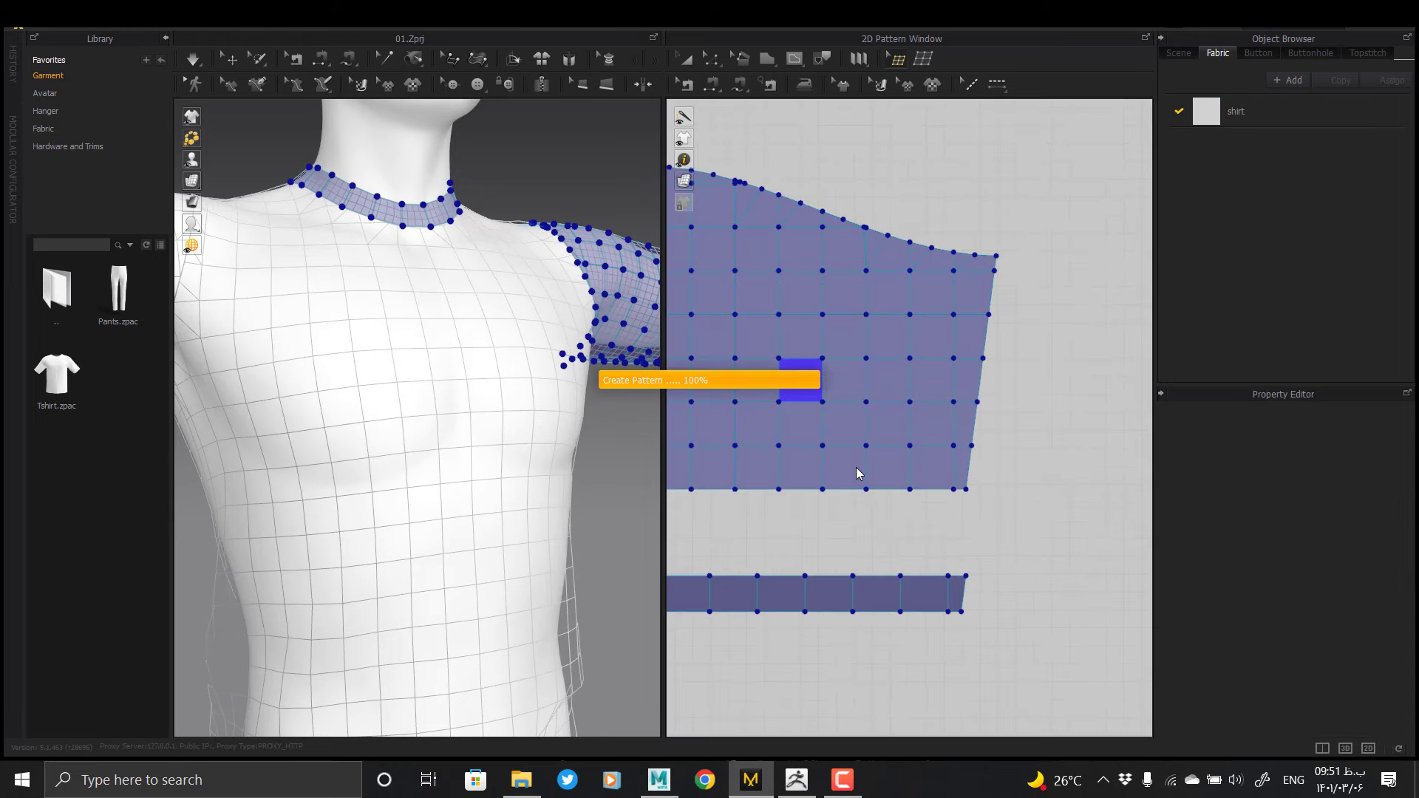
scroll(828, 458, "up", 3)
right_click(871, 517)
left_click(912, 615)
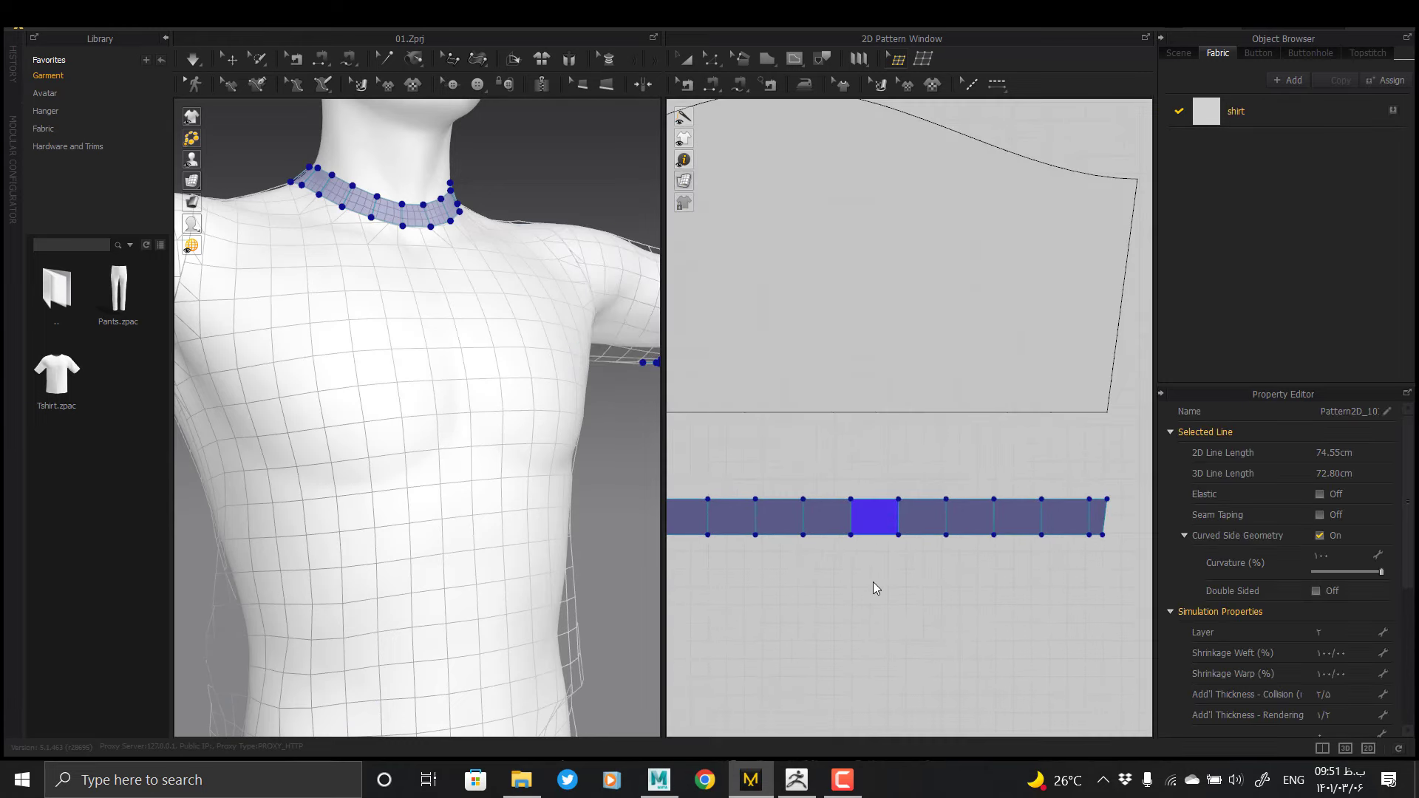
Remesh both collar strips above the body panels with the replace option
middle_click_drag(695, 488, 1098, 465)
scroll(915, 298, "down", 5)
scroll(898, 379, "up", 6)
right_click(913, 326)
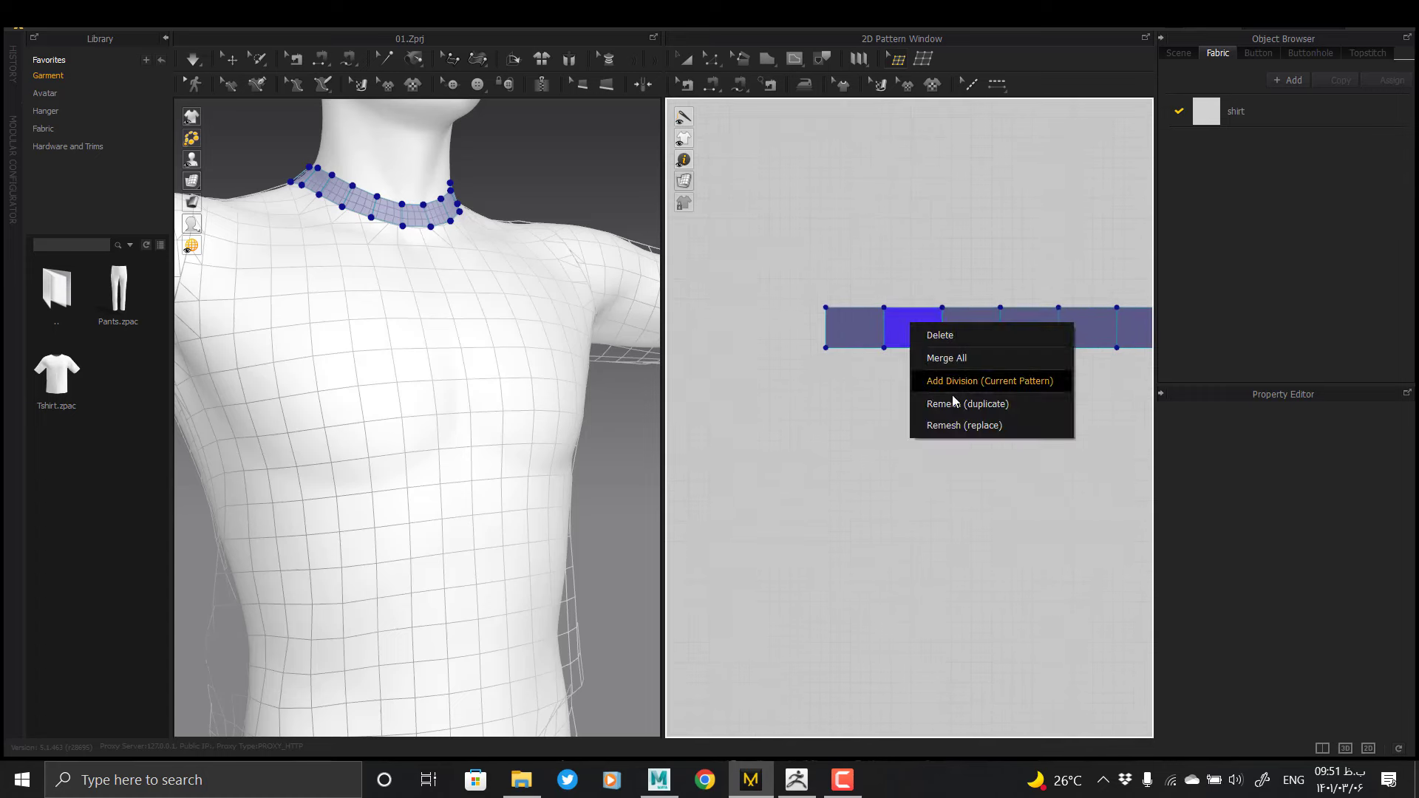
left_click(952, 395)
middle_click_drag(1109, 373, 595, 380)
right_click(828, 339)
left_click(863, 432)
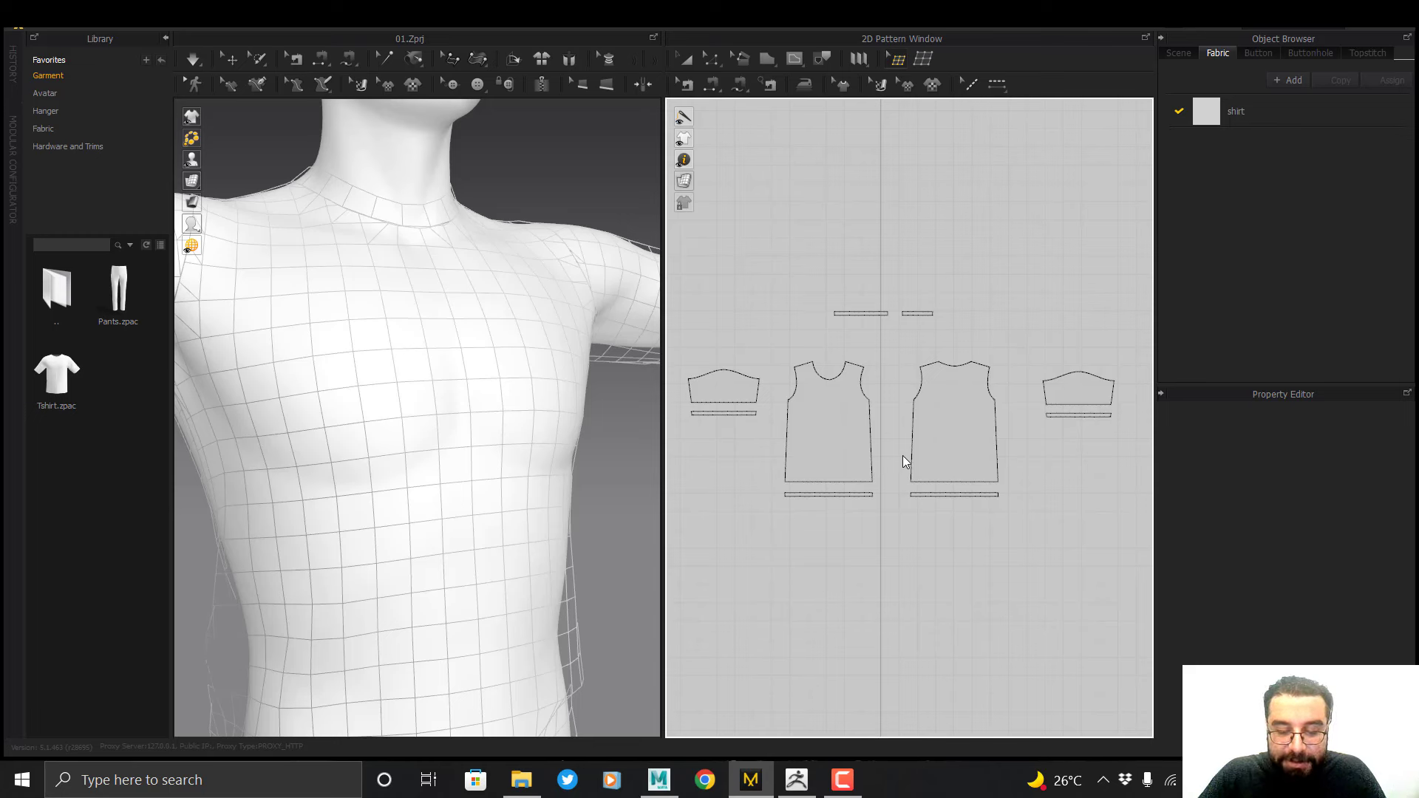
Simulate the remeshed pattern pieces briefly on the avatar and stop the simulation
key("space")
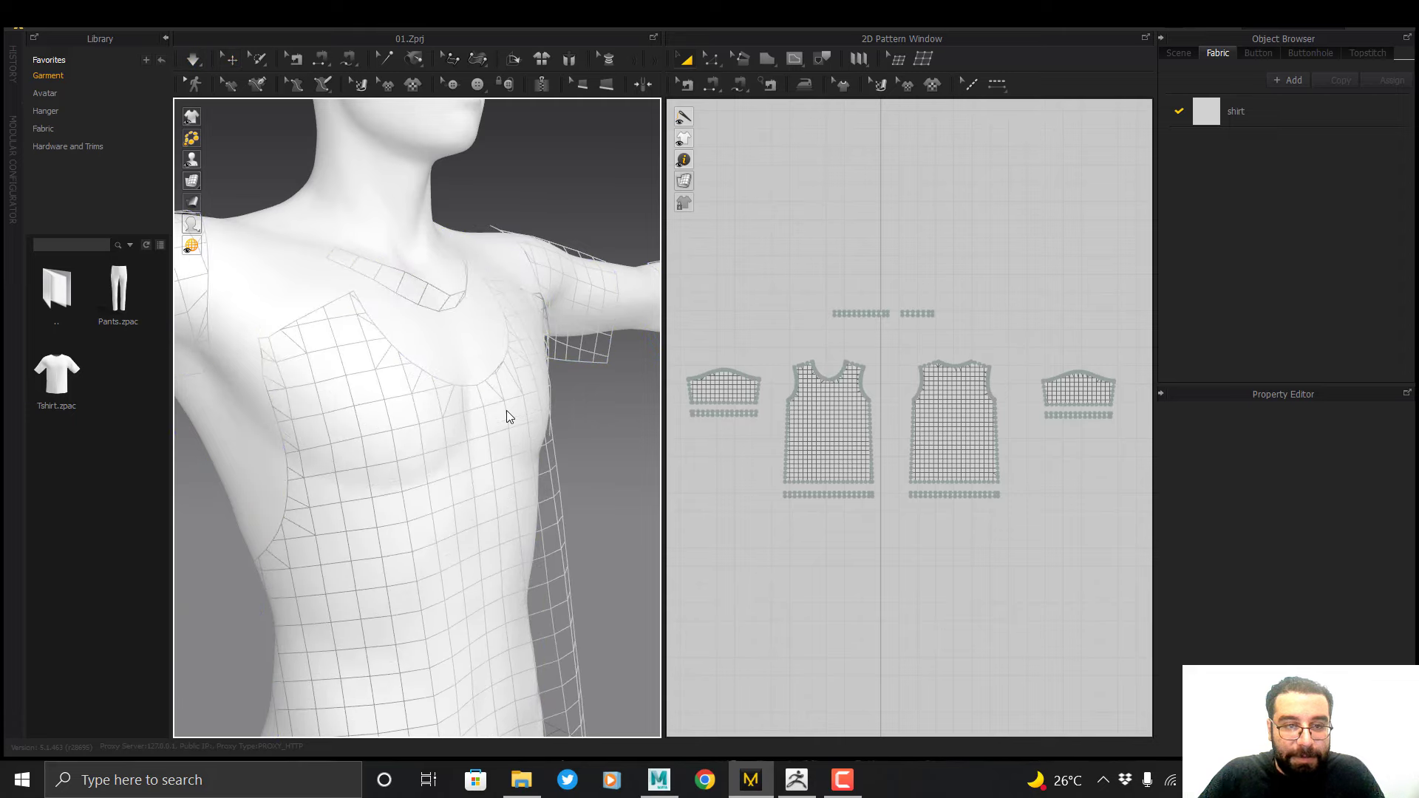
key("space")
right_click_drag(494, 442, 496, 392)
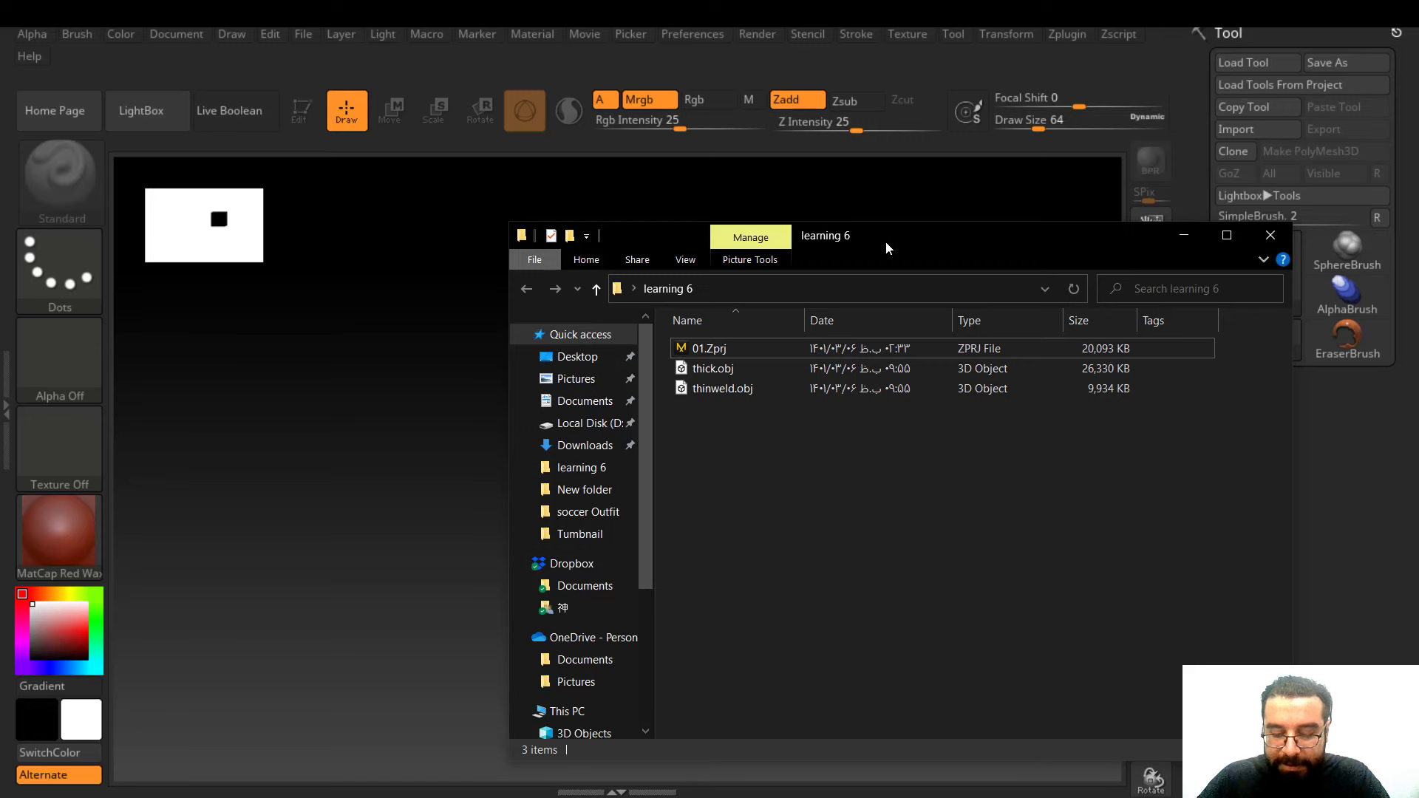
Switch to ZBrush, import thinweld.obj onto a cleared canvas and display the shirt's polyframe
double_click(738, 388)
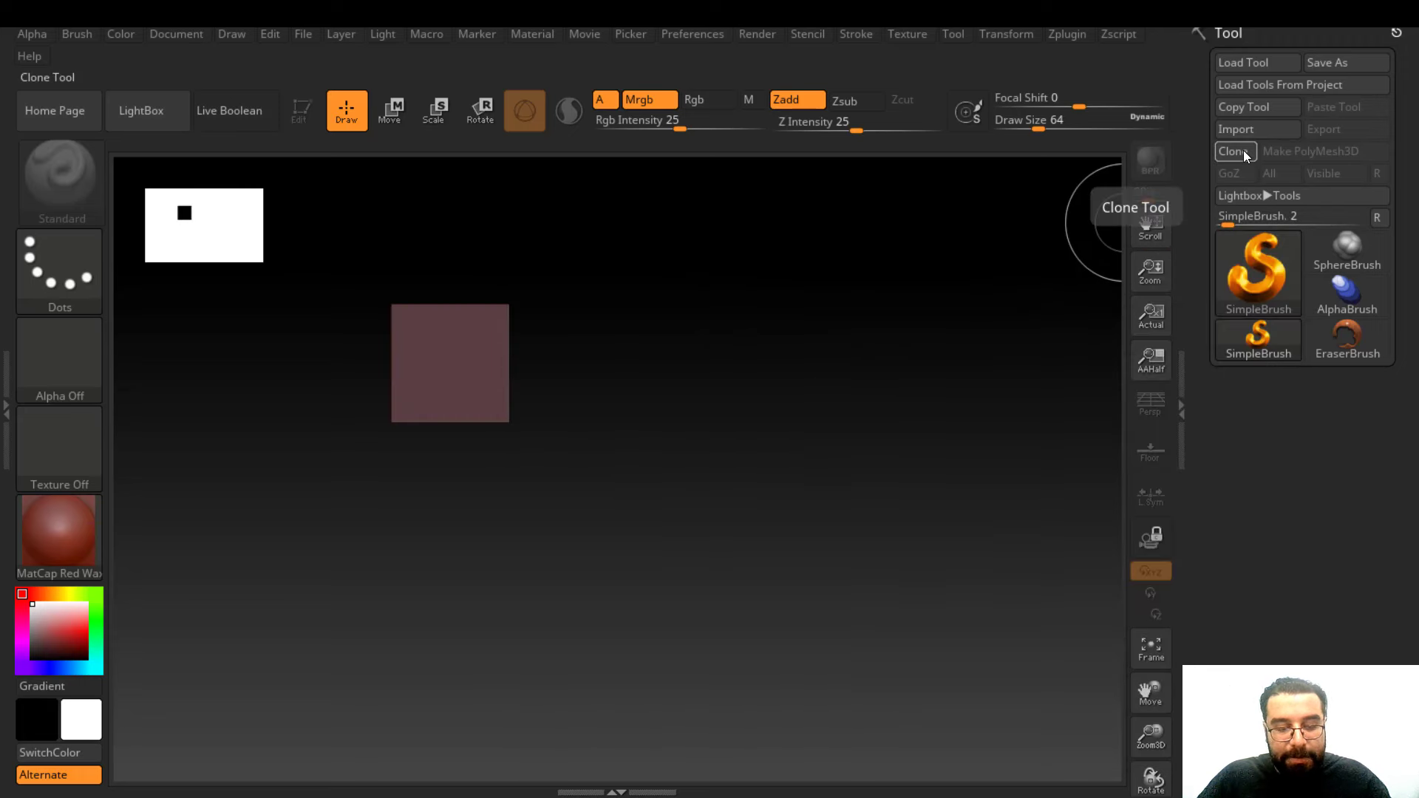
key("ctrl+n")
left_click(1261, 132)
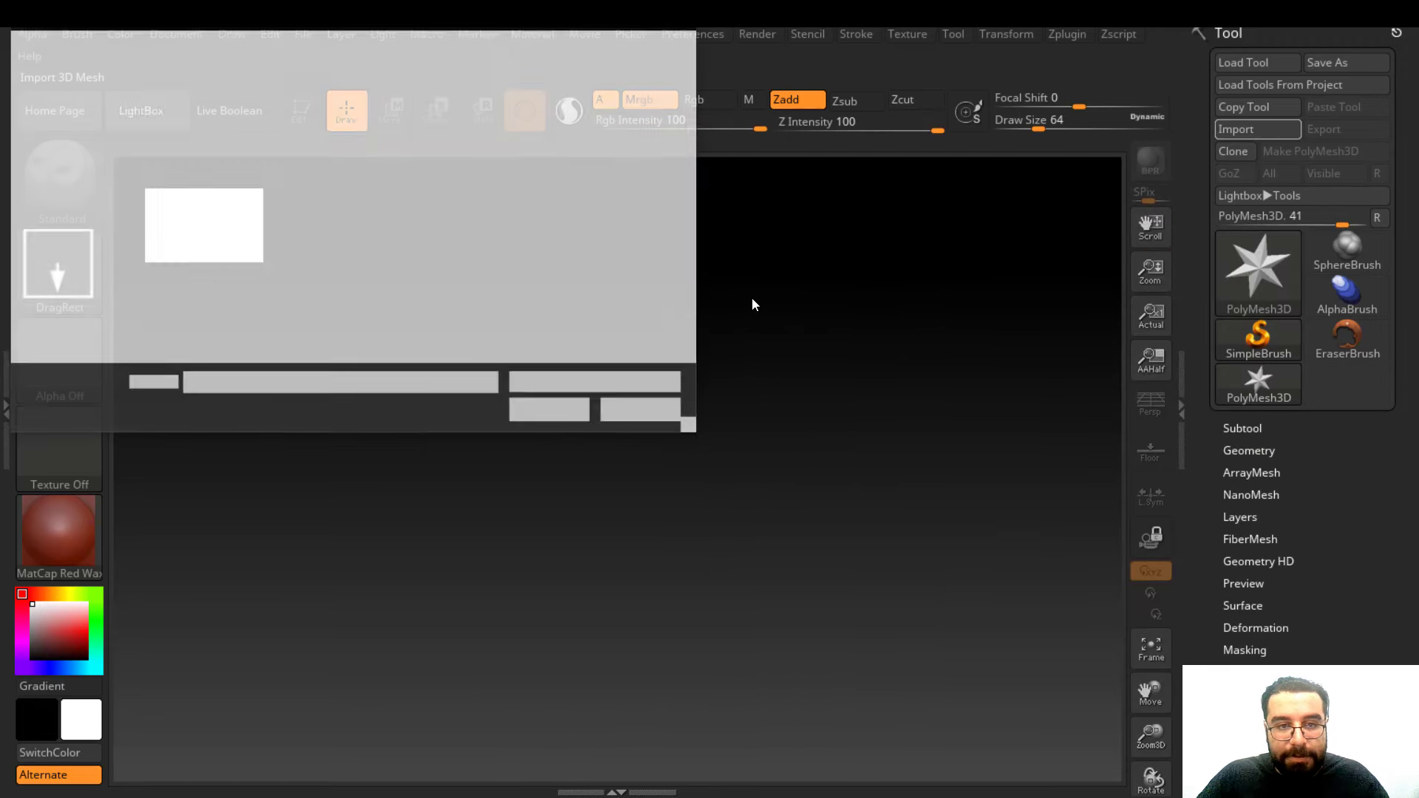
left_click(309, 181)
double_click(309, 179)
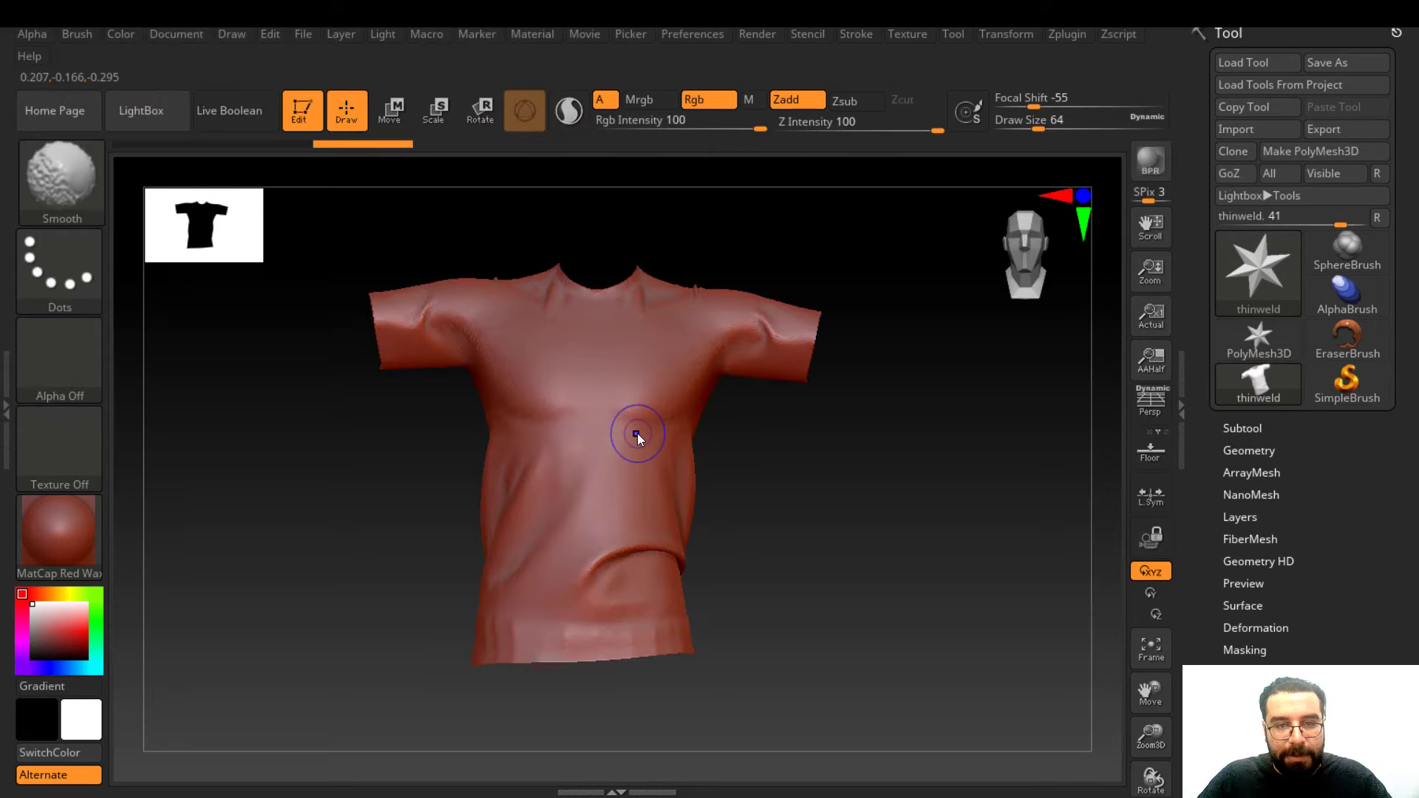
key("shift+f")
mouse_move(637, 433)
right_mouse_down()
mouse_move(620, 442)
mouse_move(644, 495)
mouse_move(601, 476)
right_mouse_up()
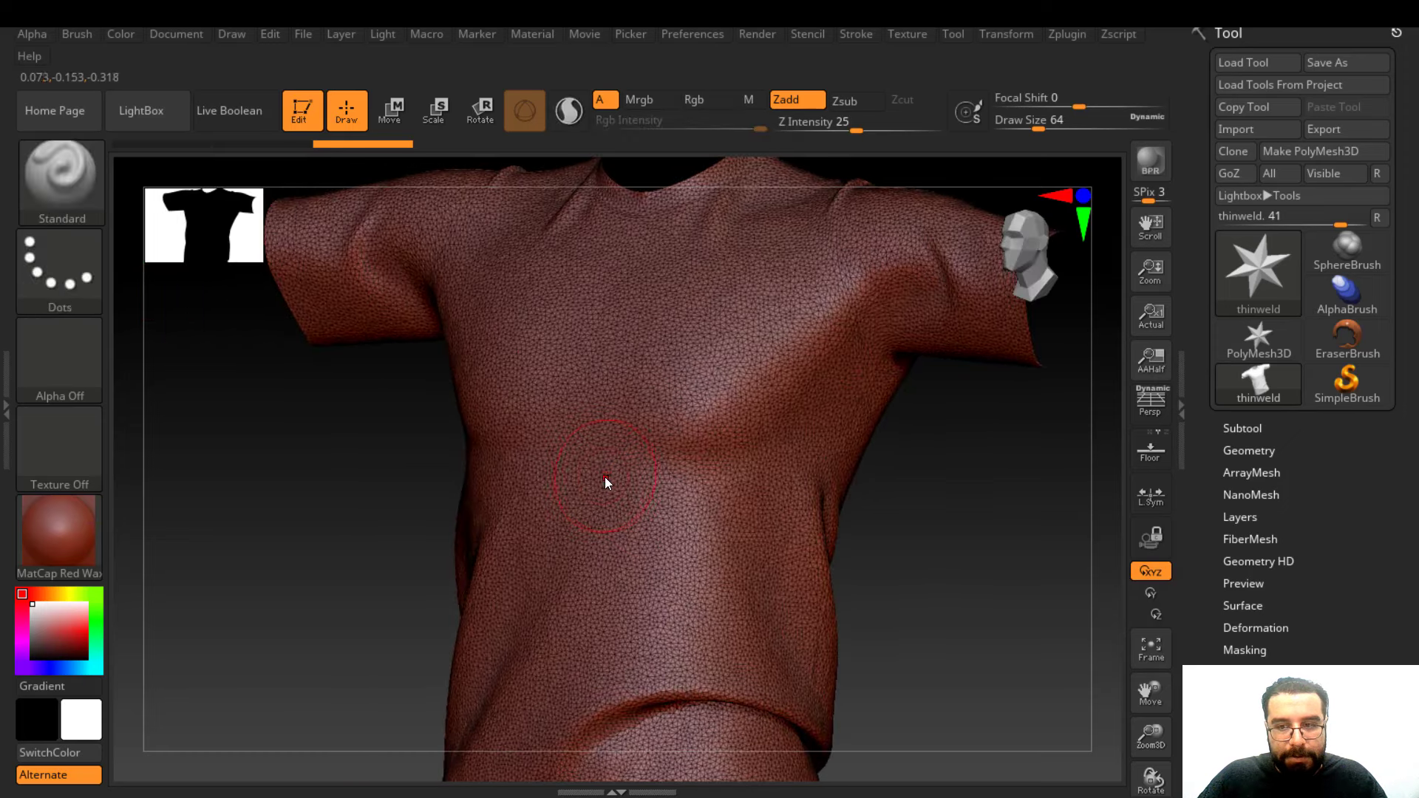
Run ZRemesher on the thinweld shirt with a target polygons count of 5 and view the resulting topology
left_click(1253, 452)
left_click_drag(1201, 429, 1205, 367)
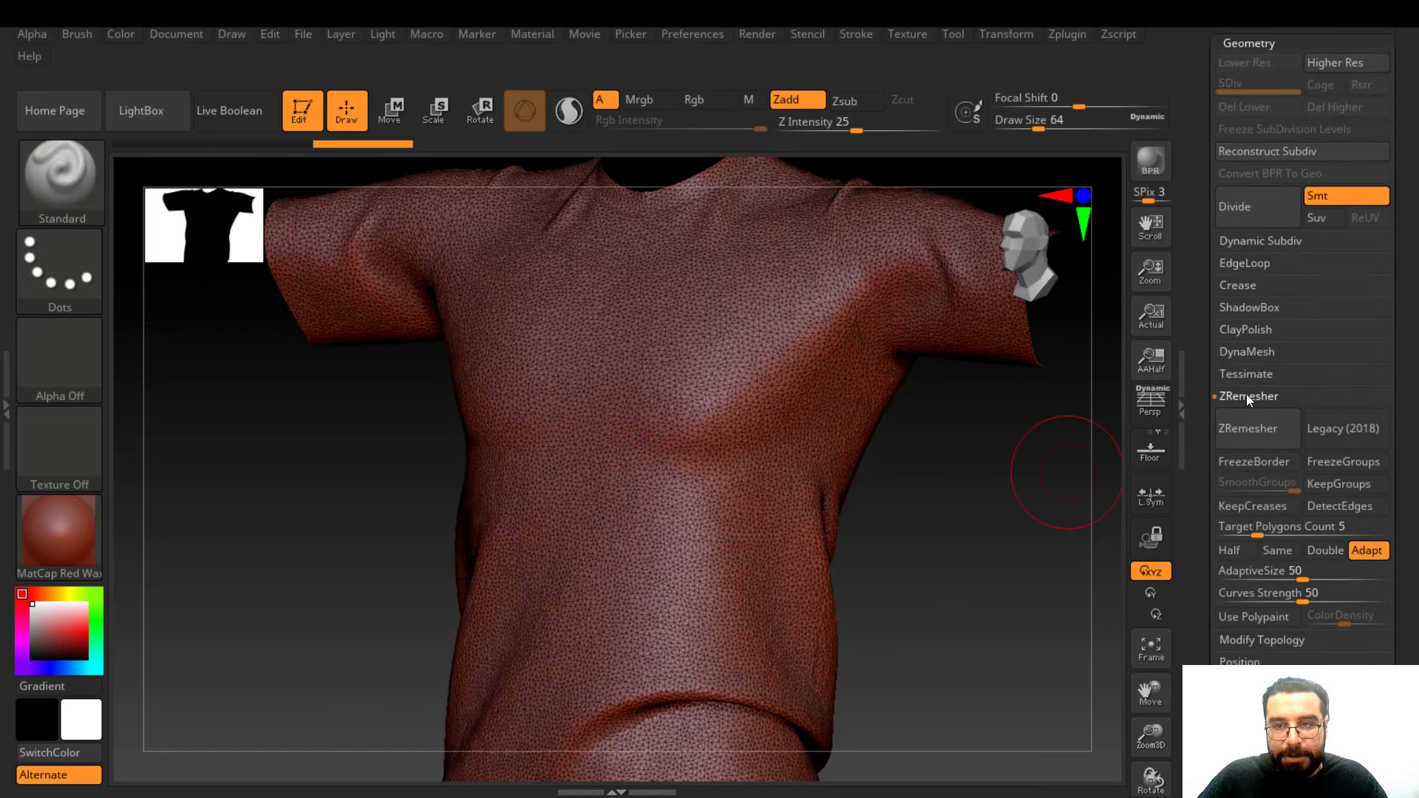
left_click(1246, 394)
left_click(1246, 394)
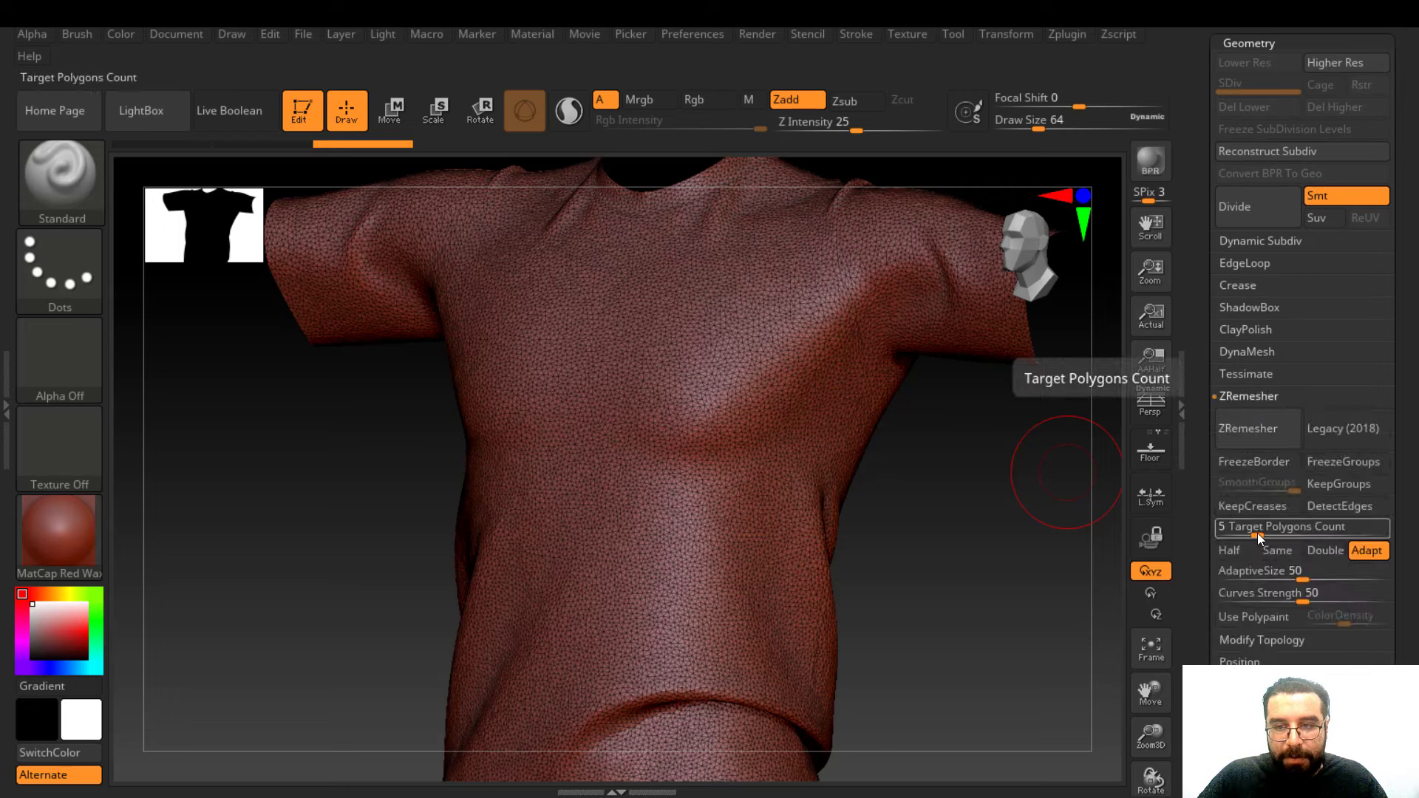
left_click(1238, 439)
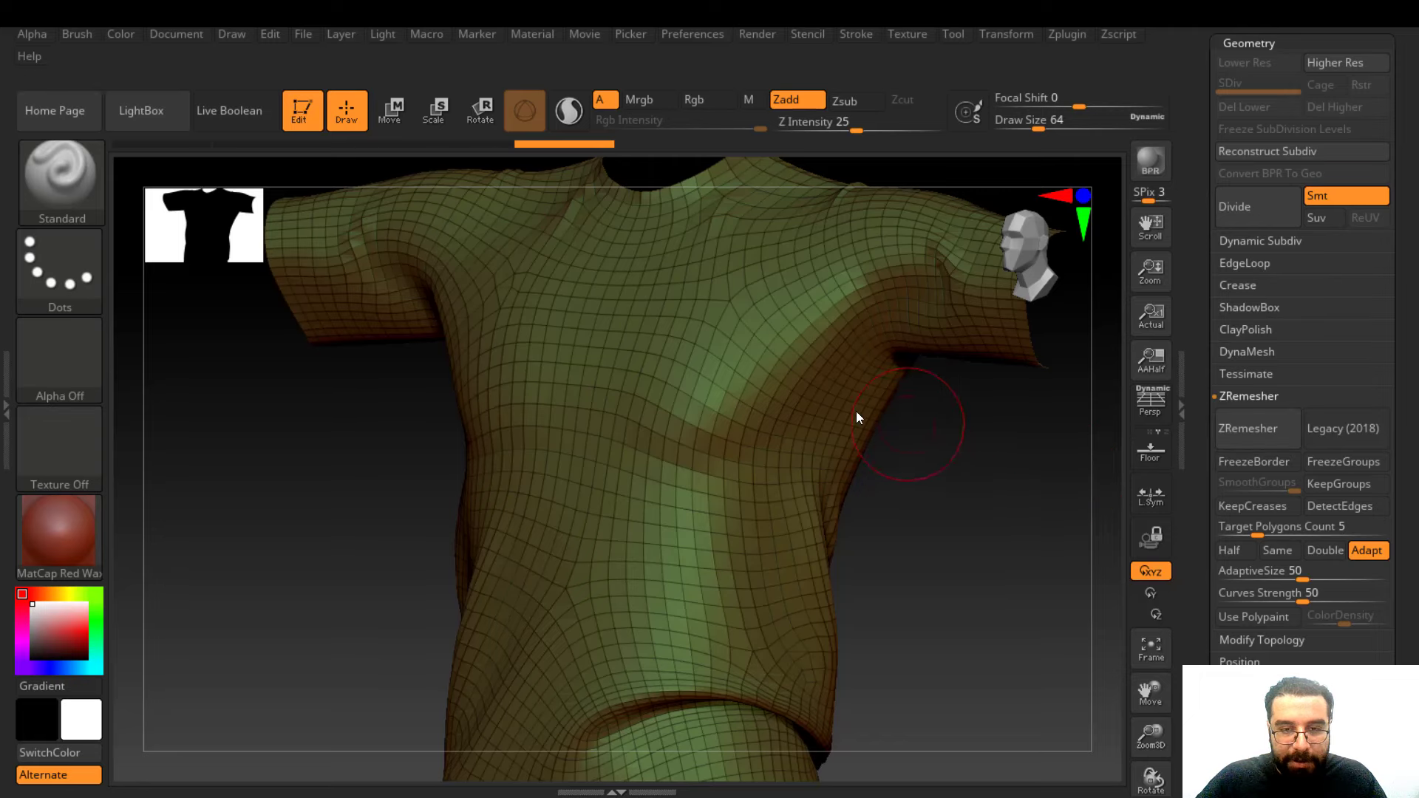
right_click_drag(723, 464, 695, 466)
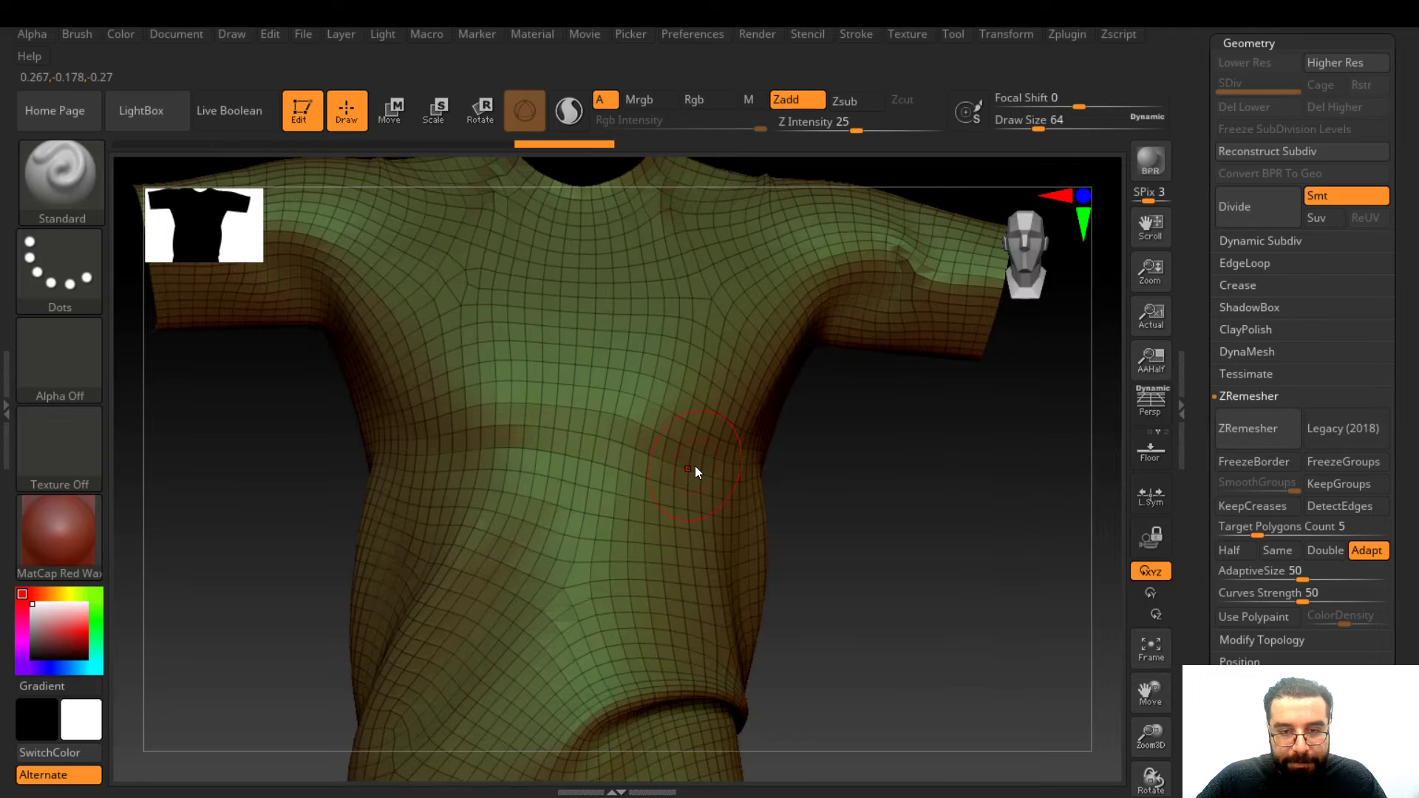
Import thick.obj on a cleared canvas, place the shirt in edit mode and bring it closer
left_click(1258, 129)
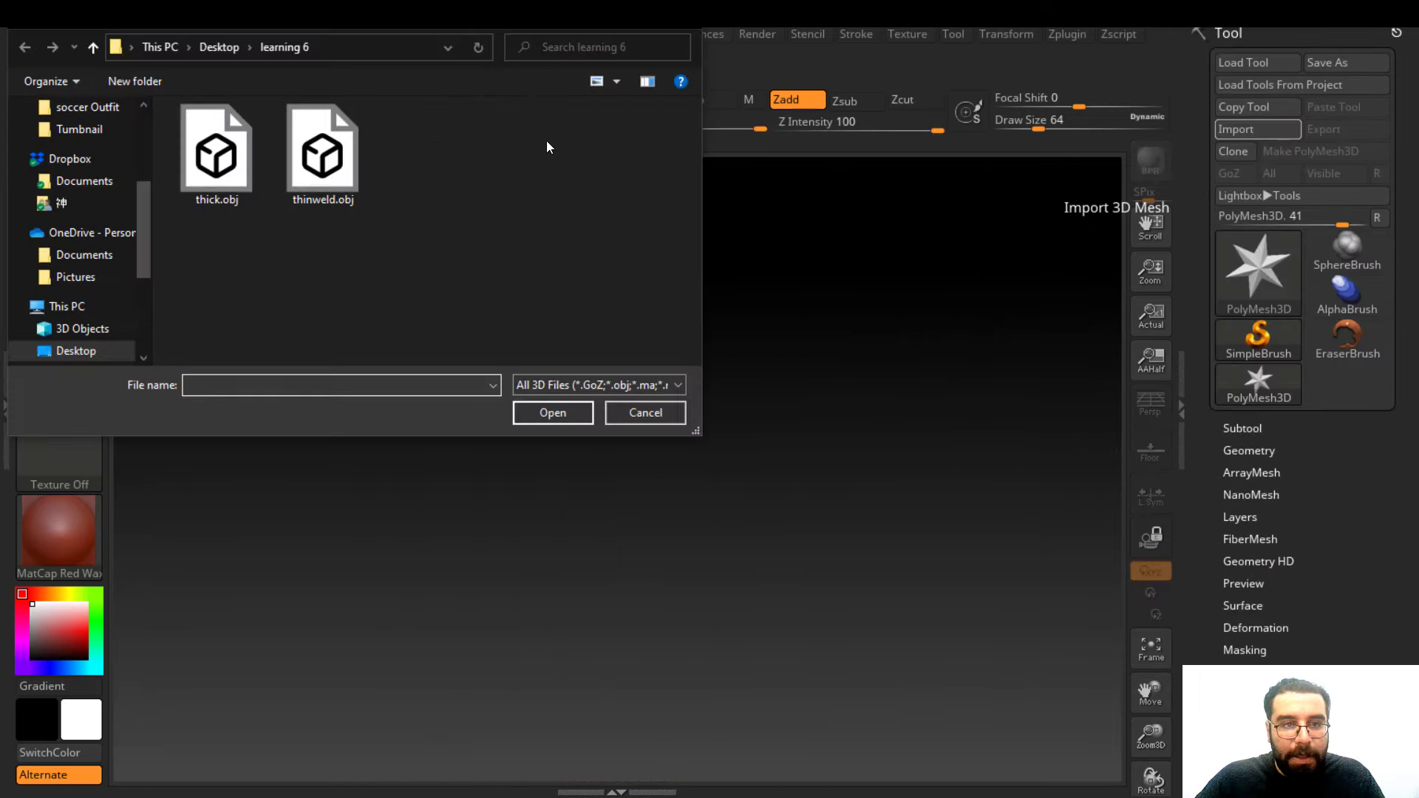
left_click(214, 179)
left_click(581, 413)
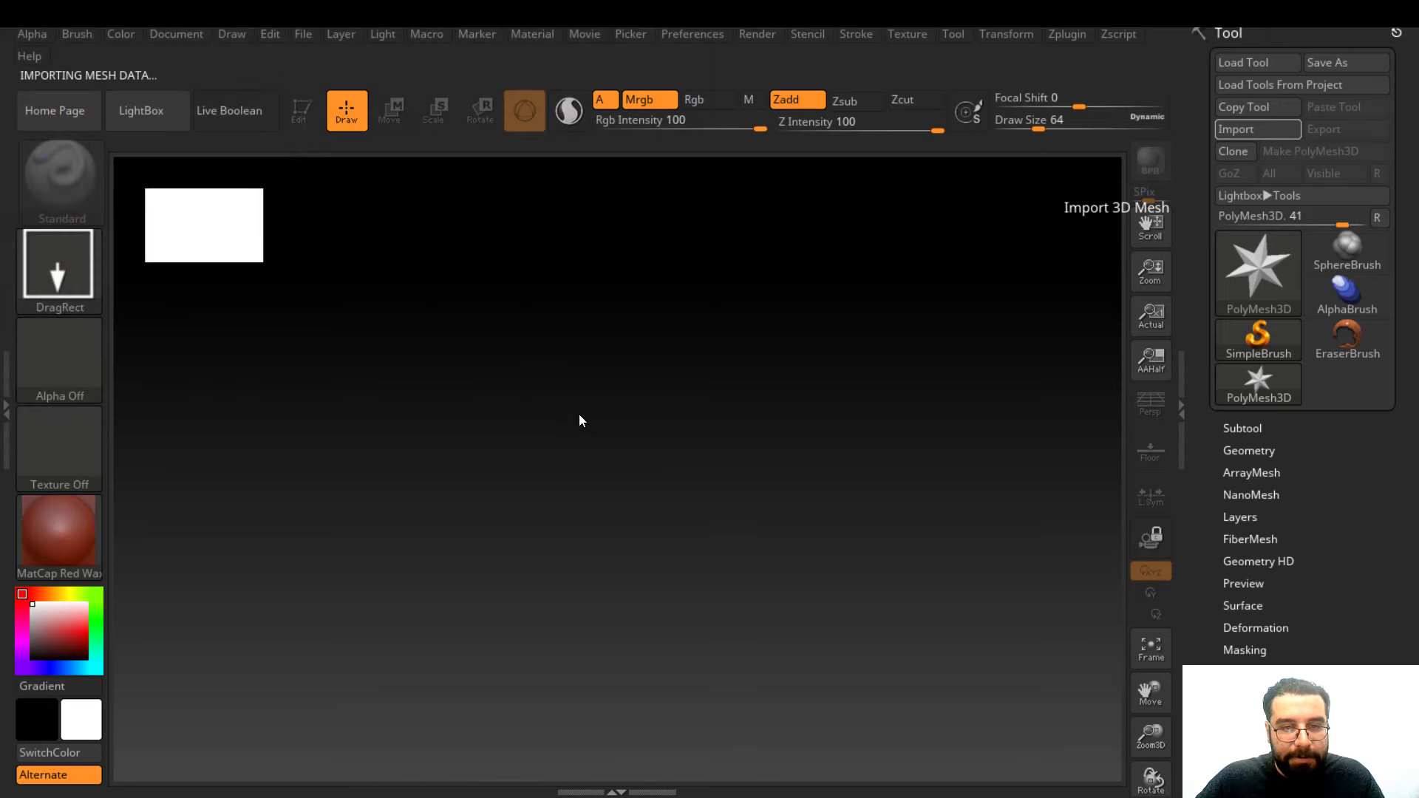
mouse_move(689, 454)
left_mouse_down()
mouse_move(676, 707)
mouse_move(702, 646)
left_mouse_up()
key("t")
left_click(624, 711)
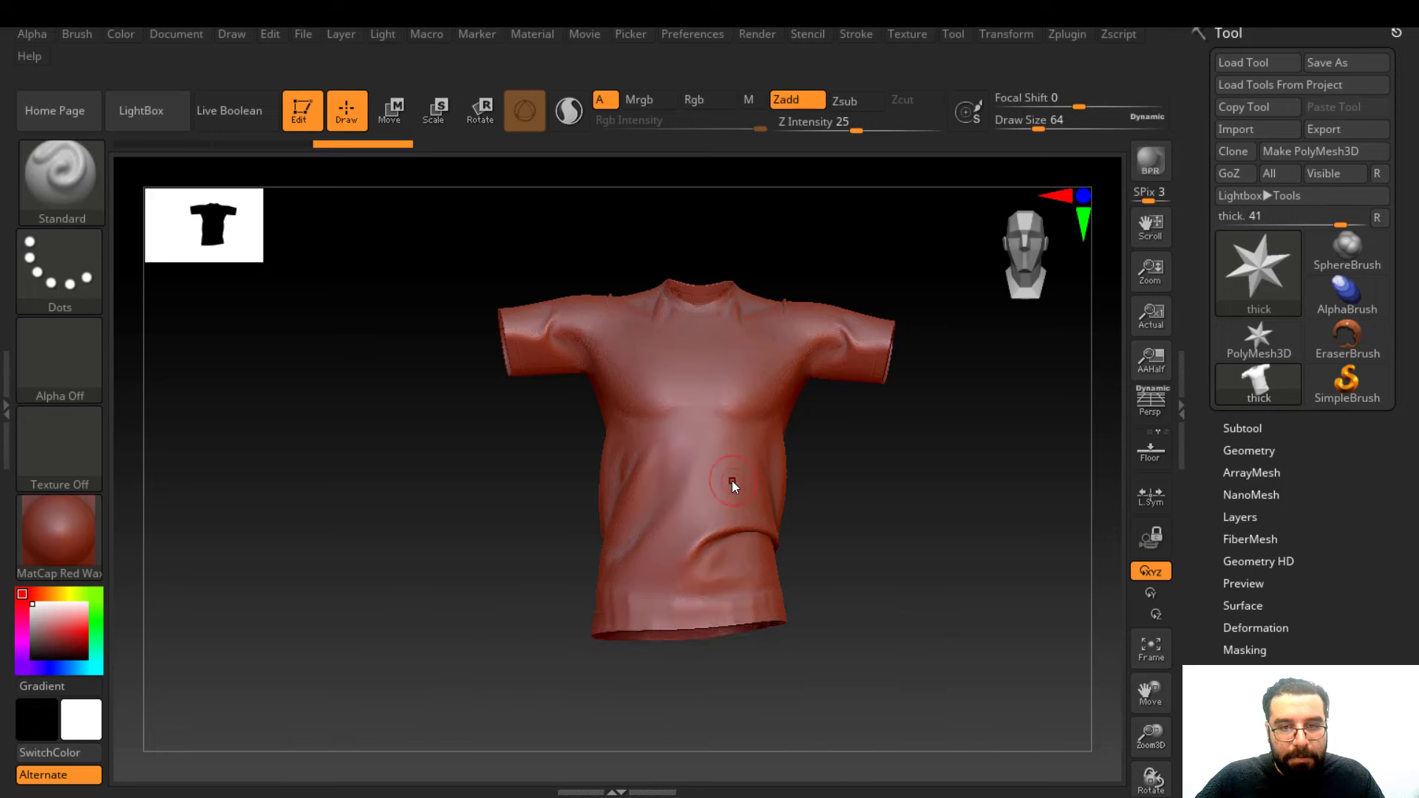
mouse_move(725, 427)
right_mouse_down("ctrl")
mouse_move(739, 428)
mouse_move(697, 419)
right_mouse_up("ctrl")
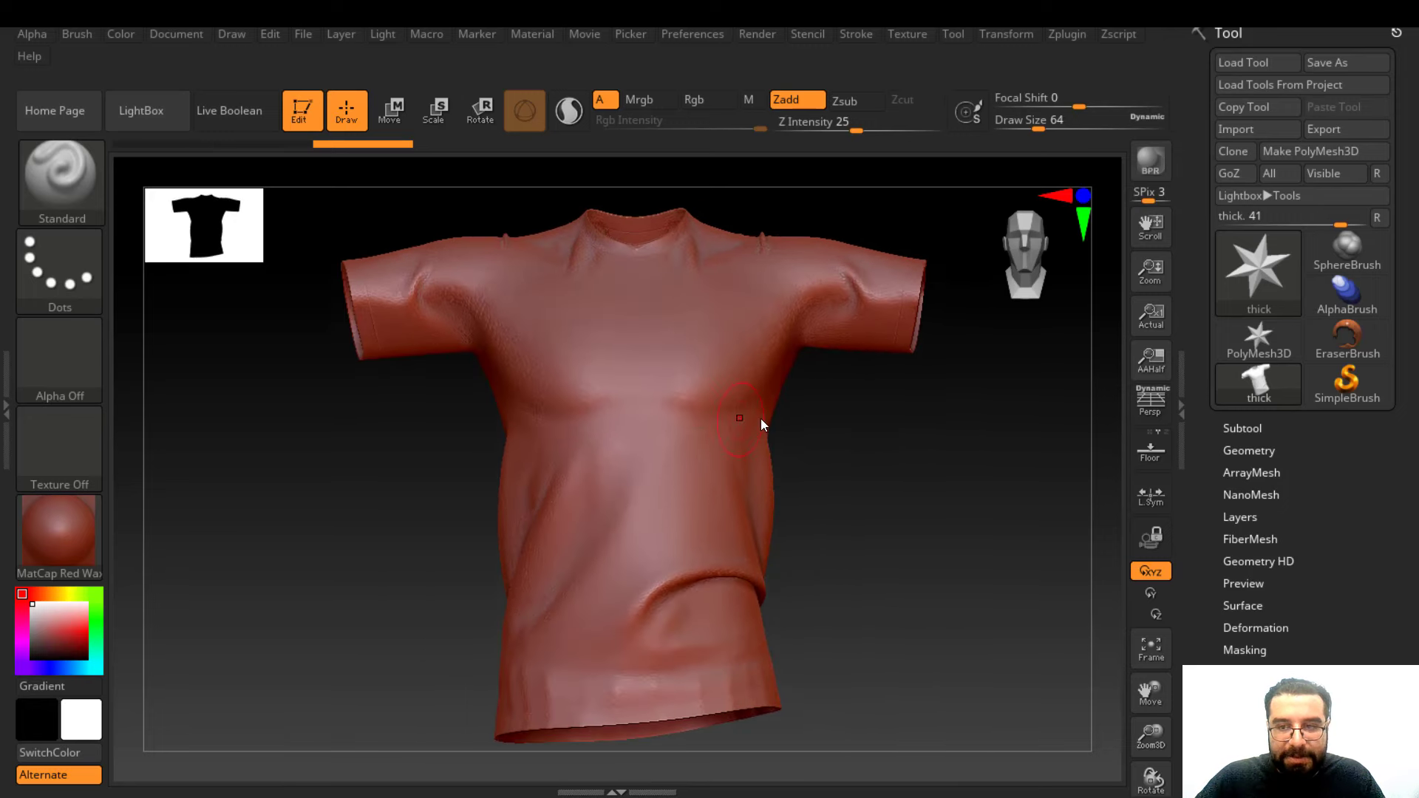
Run ZRemesher on the thick shirt with a target polygons count of 5 and inspect its seams and collar with polyframe shown
left_click(1249, 452)
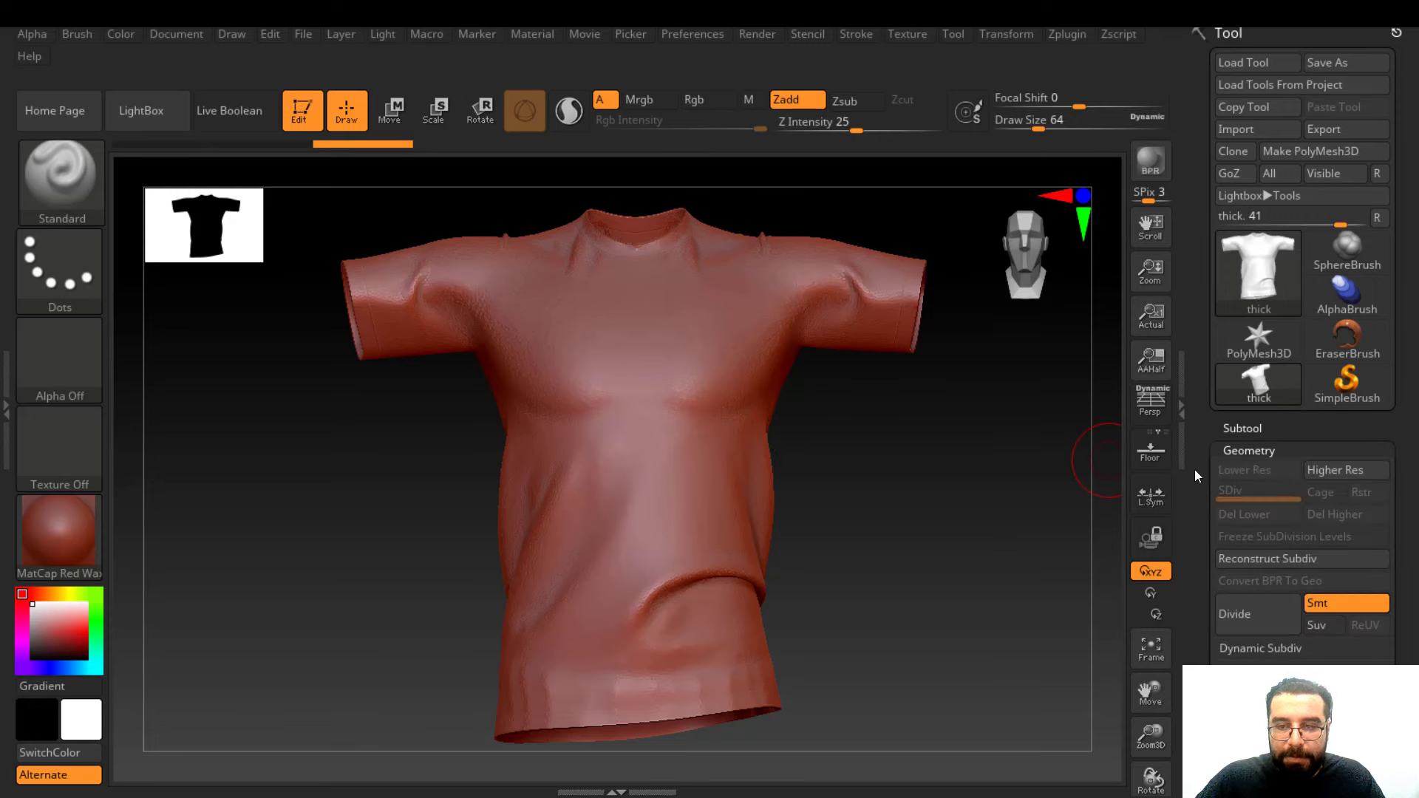
left_click_drag(1195, 471, 1182, 318)
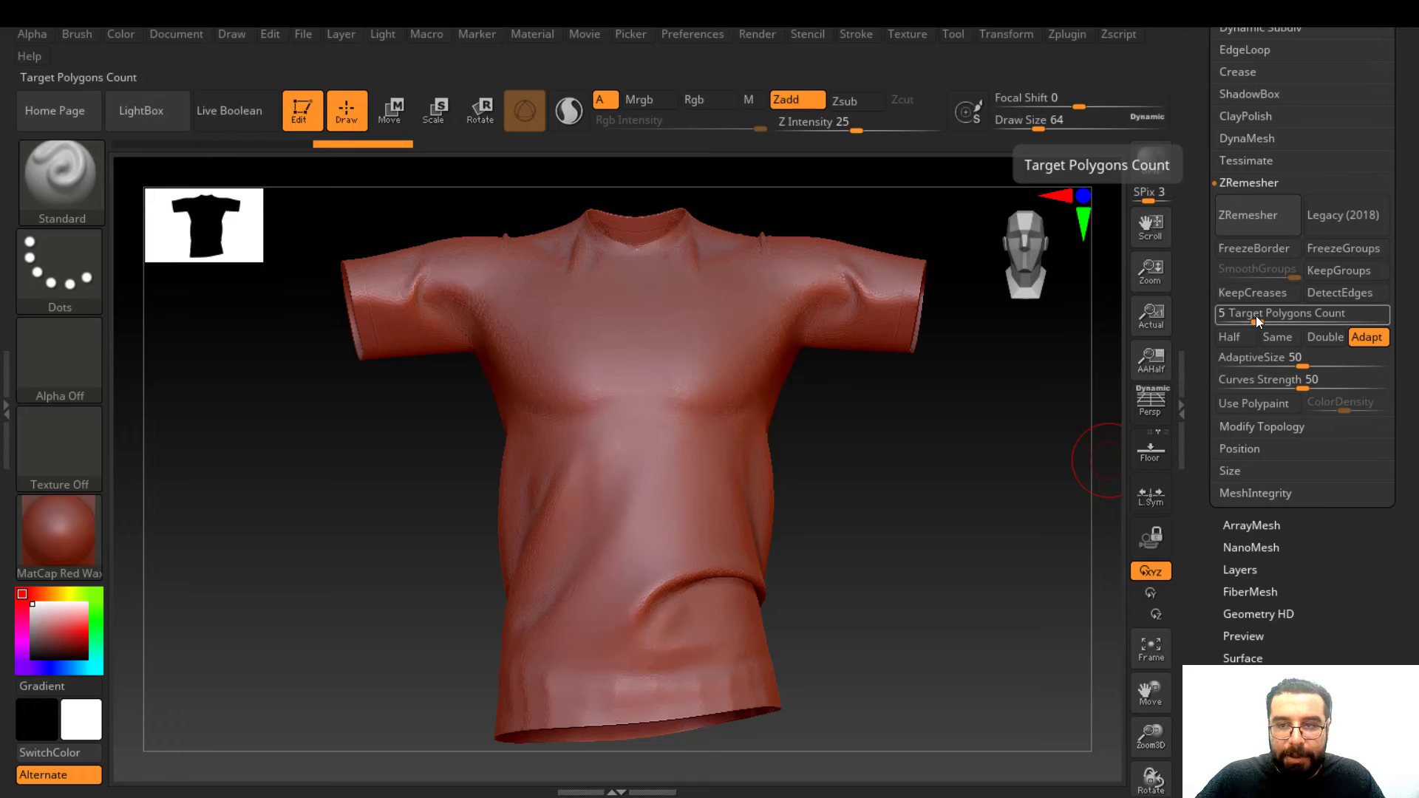
left_click(1252, 221)
key("shift+f")
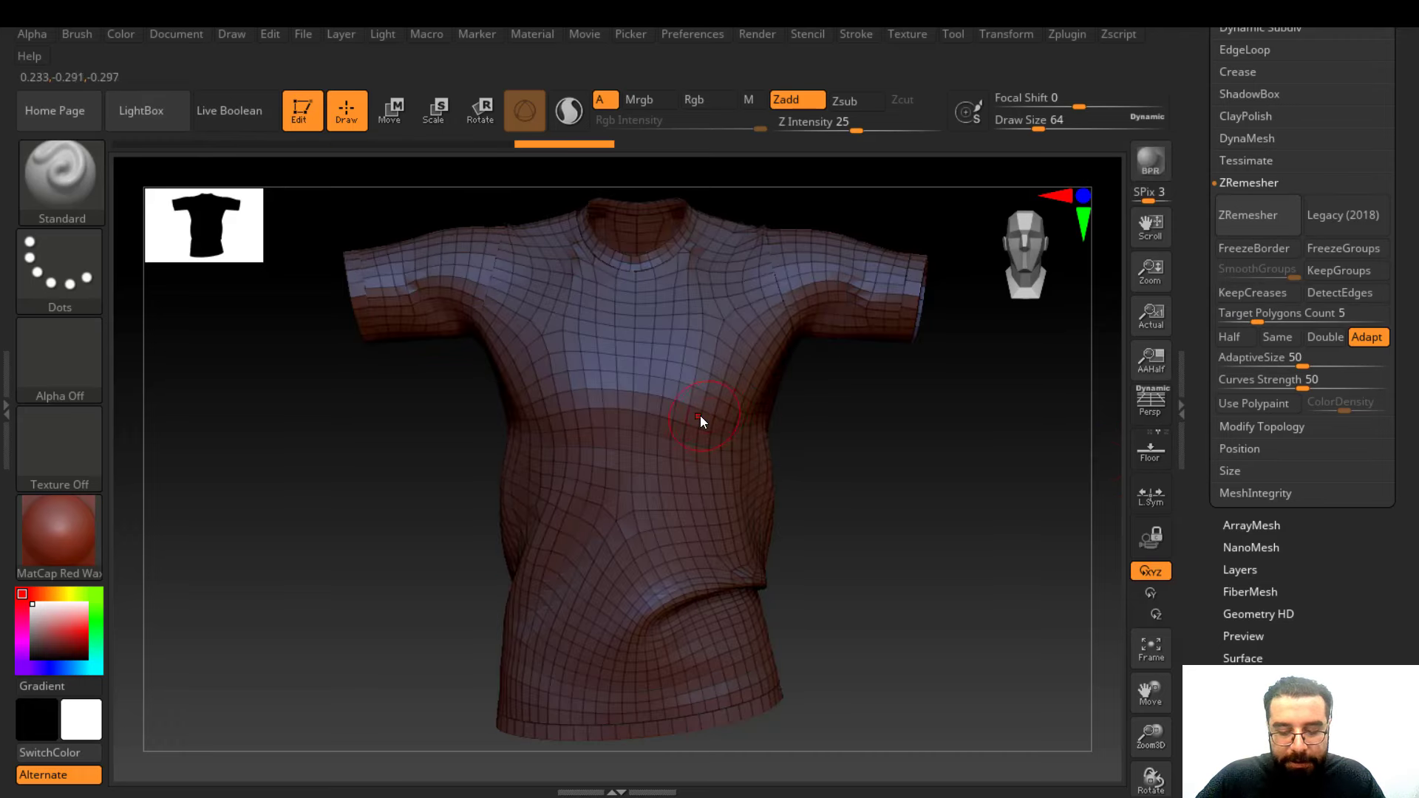
mouse_move(699, 416)
right_mouse_down("ctrl")
mouse_move(756, 440)
mouse_move(754, 461)
mouse_move(865, 507)
mouse_move(822, 453)
right_mouse_up("ctrl")
key("ctrl")
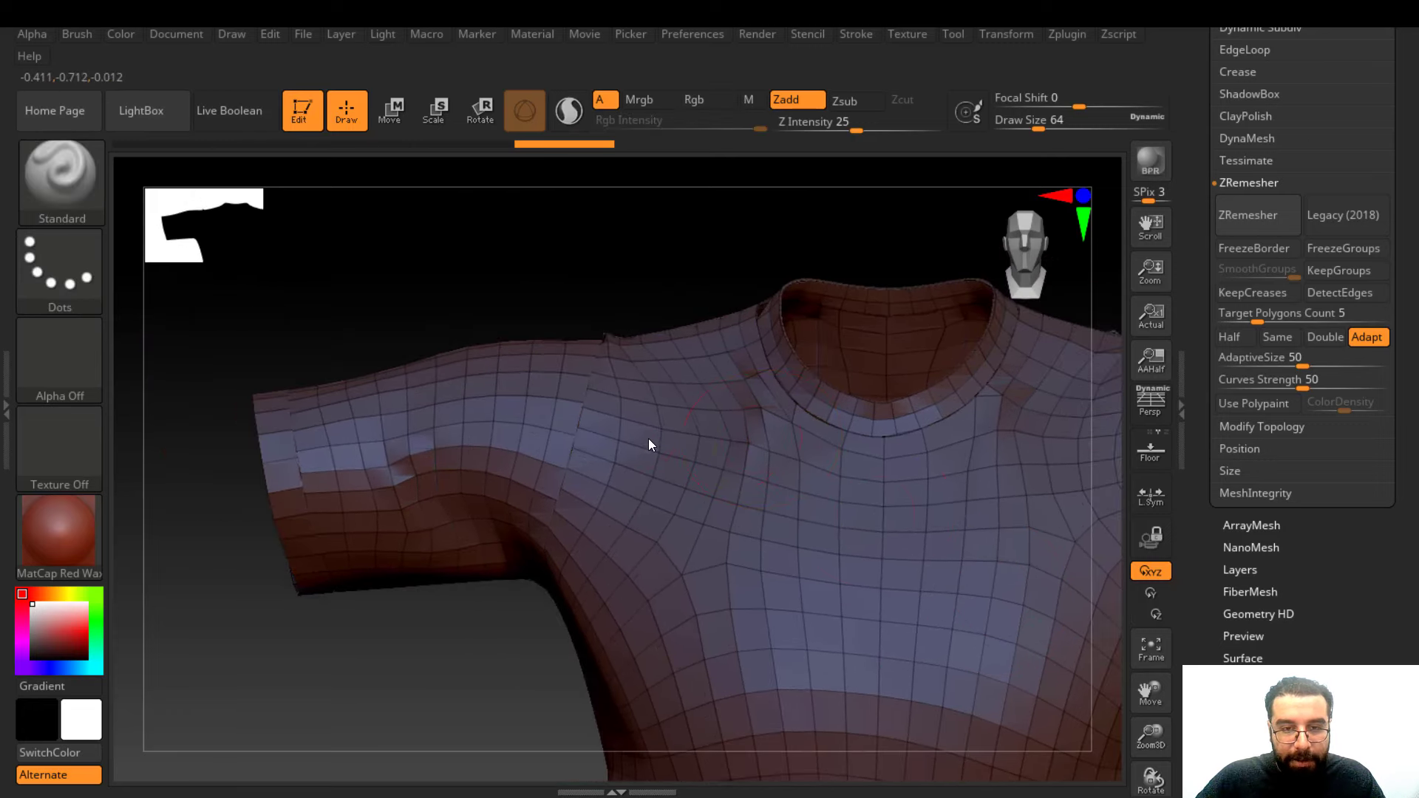
mouse_move(649, 438)
right_mouse_down()
mouse_move(657, 507)
mouse_move(579, 416)
mouse_move(558, 458)
mouse_move(561, 476)
mouse_move(612, 488)
mouse_move(621, 595)
mouse_move(570, 469)
mouse_move(647, 411)
mouse_move(601, 384)
mouse_move(662, 403)
mouse_move(485, 357)
right_mouse_up()
key("ctrl")
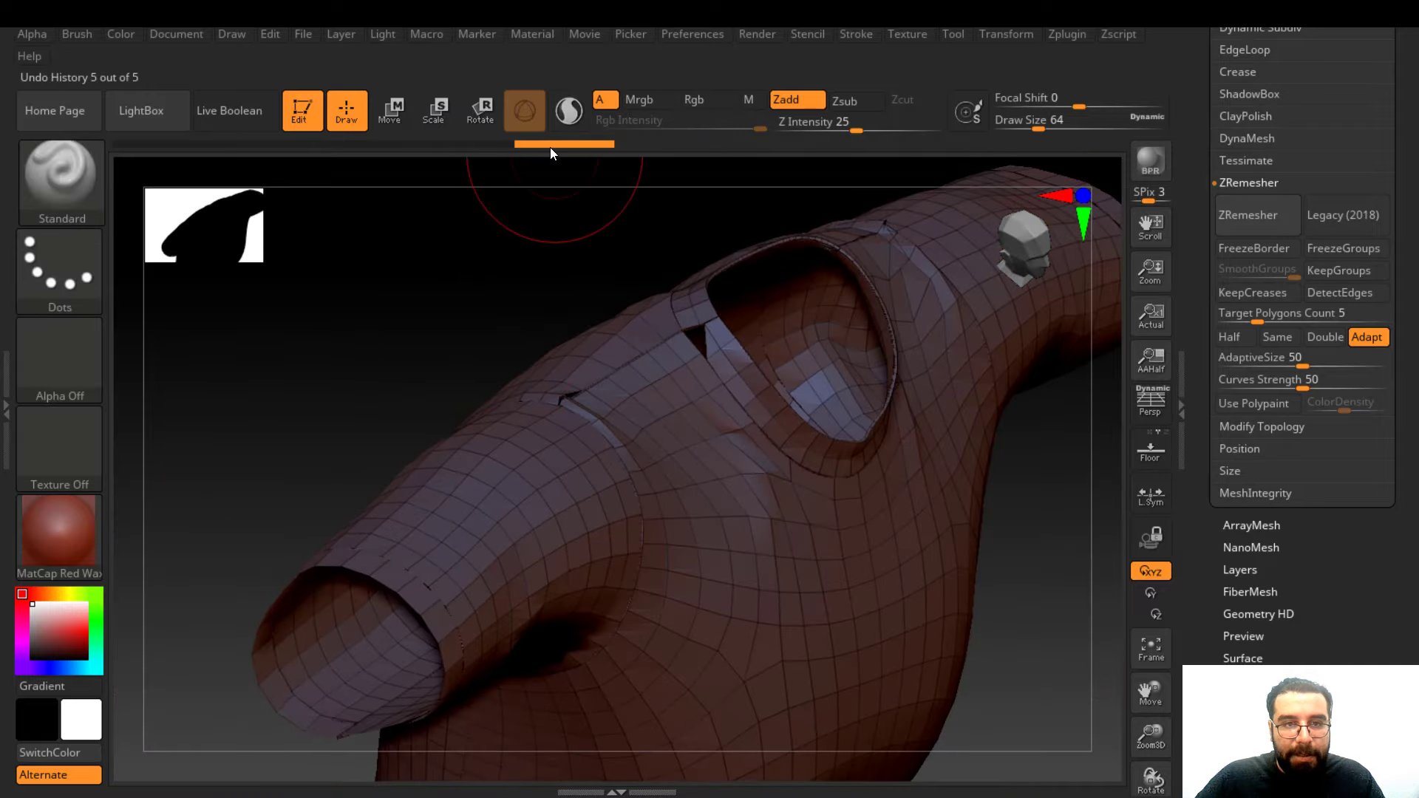
Step back in the undo history to before the thick shirt's remesh and examine the original panel borders
left_click_drag(550, 148, 392, 147)
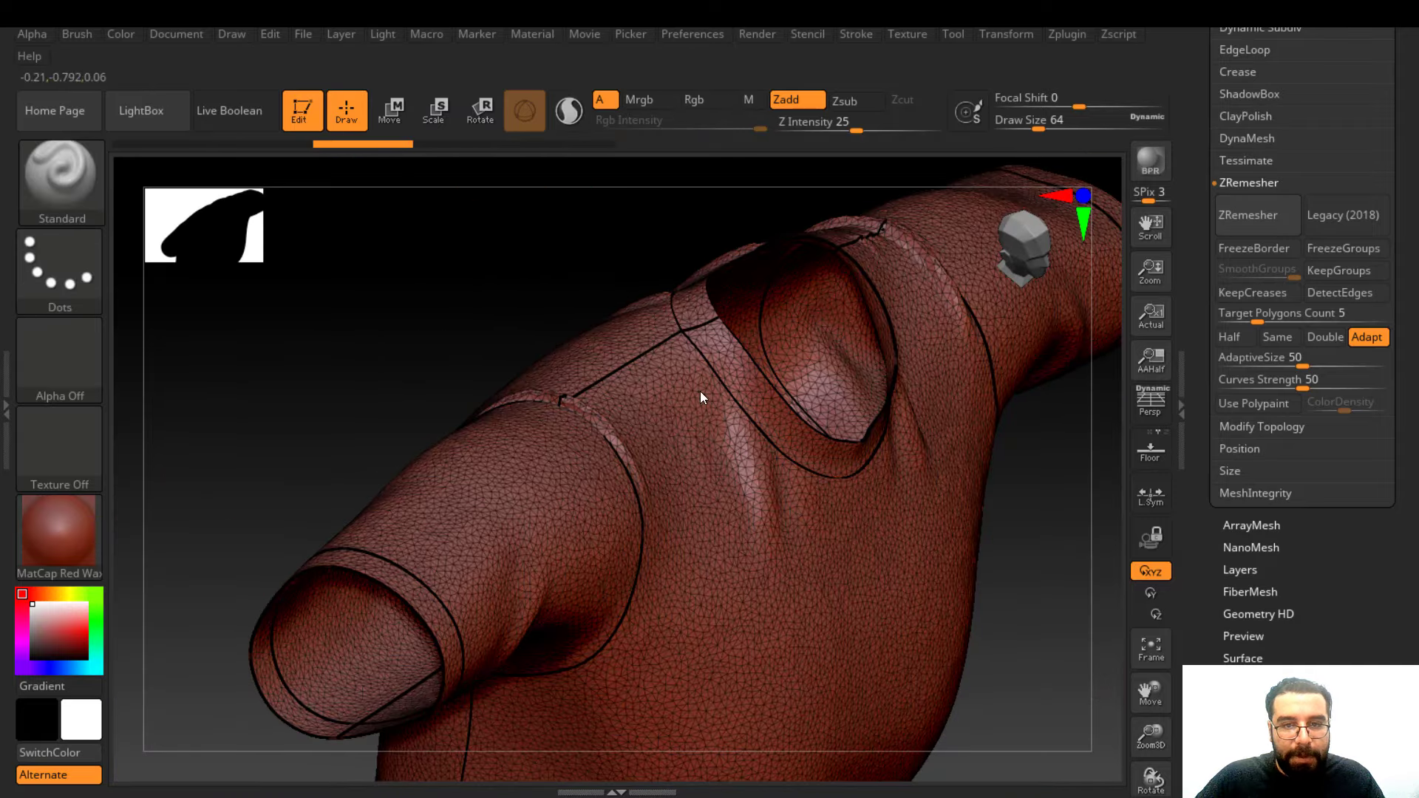
right_click_drag(702, 397, 535, 311)
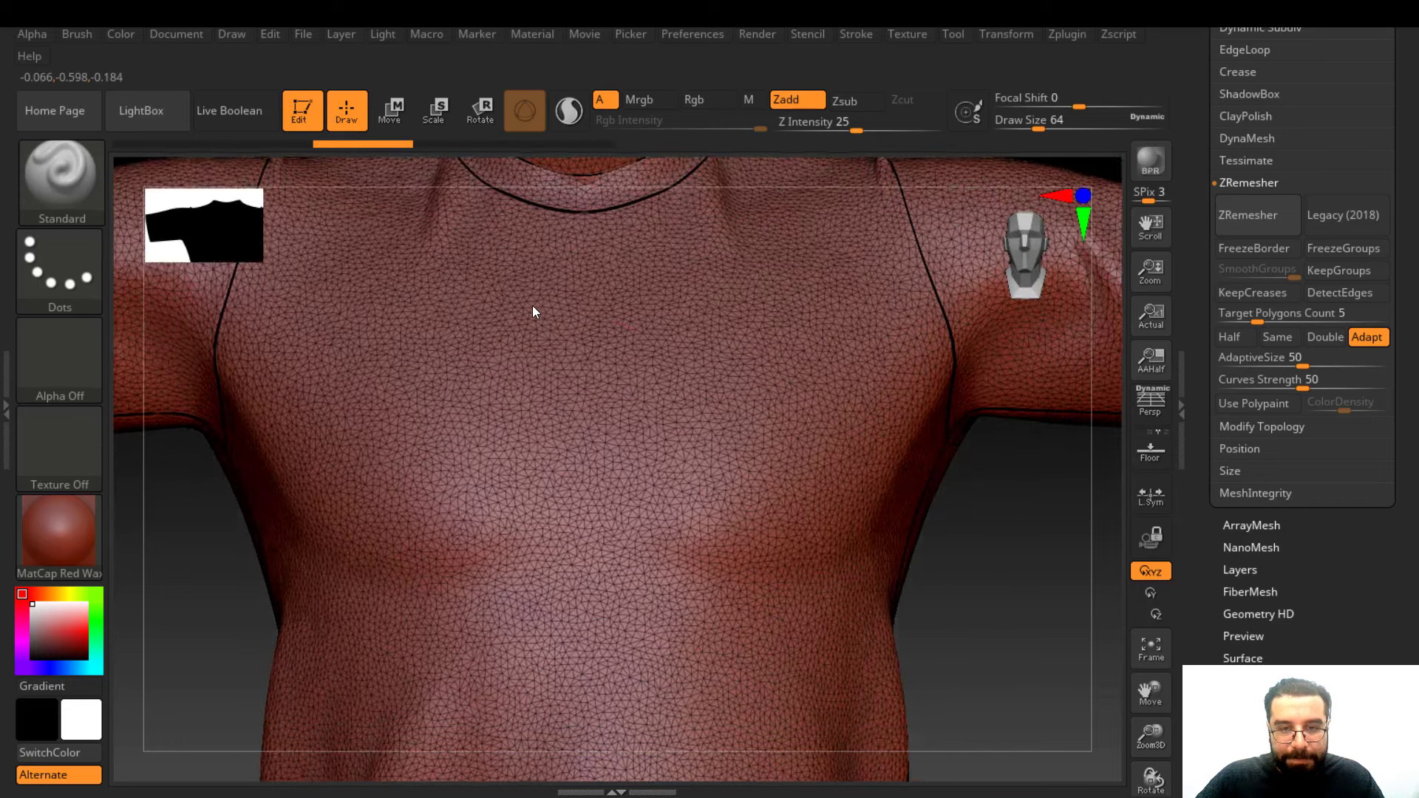
right_click_drag(698, 436, 662, 428, "ctrl")
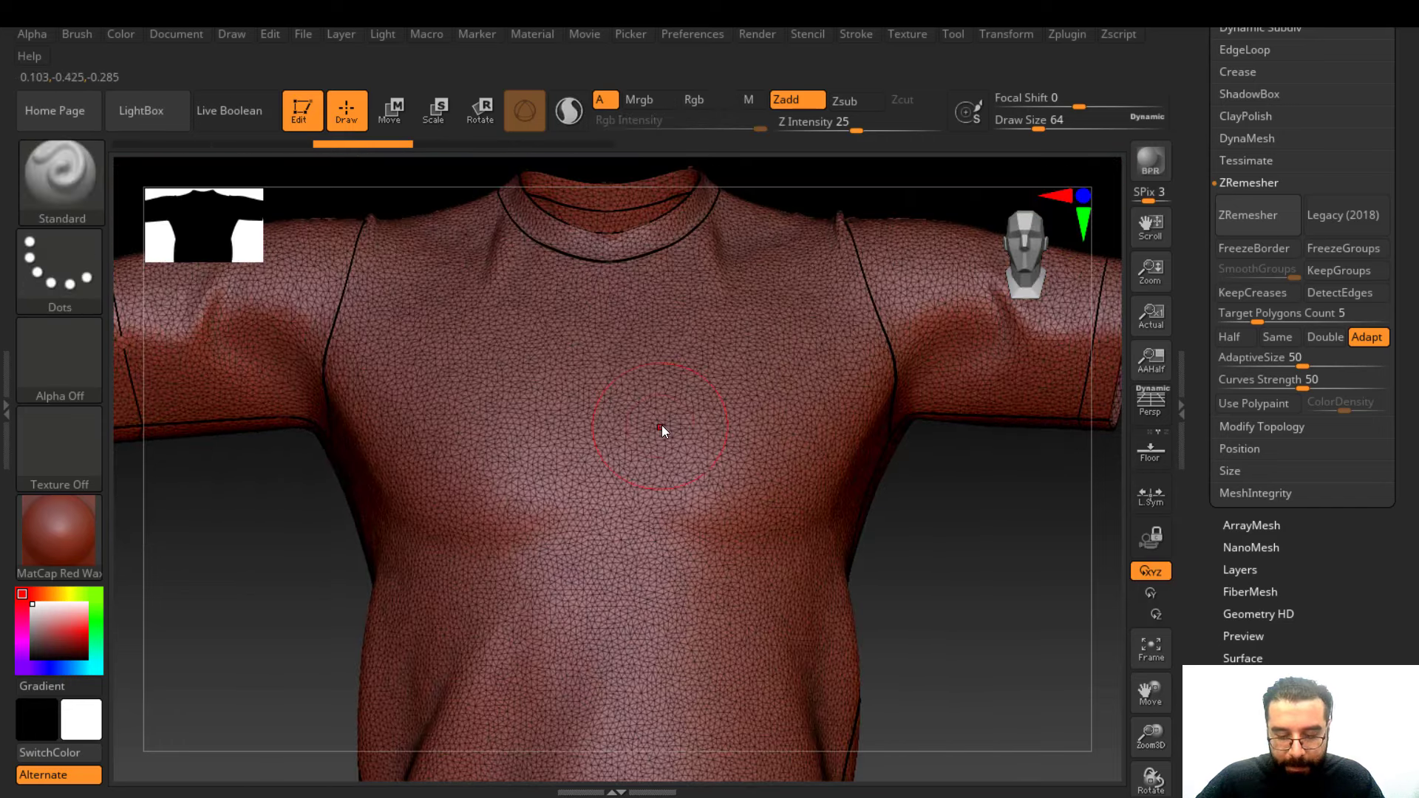
Weld the thick shirt's panel border points using a weld distance of 10
left_click(1239, 183)
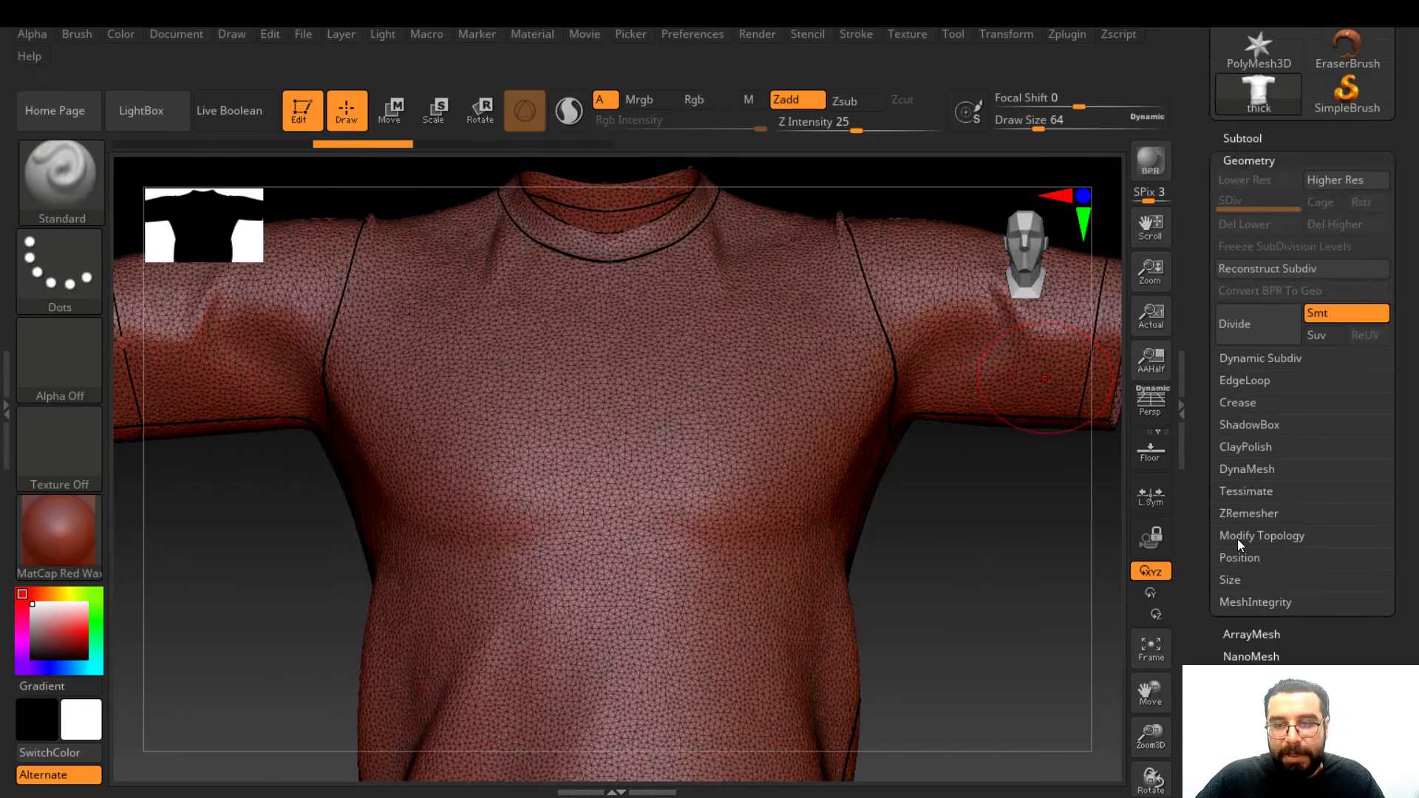
left_click(1268, 539)
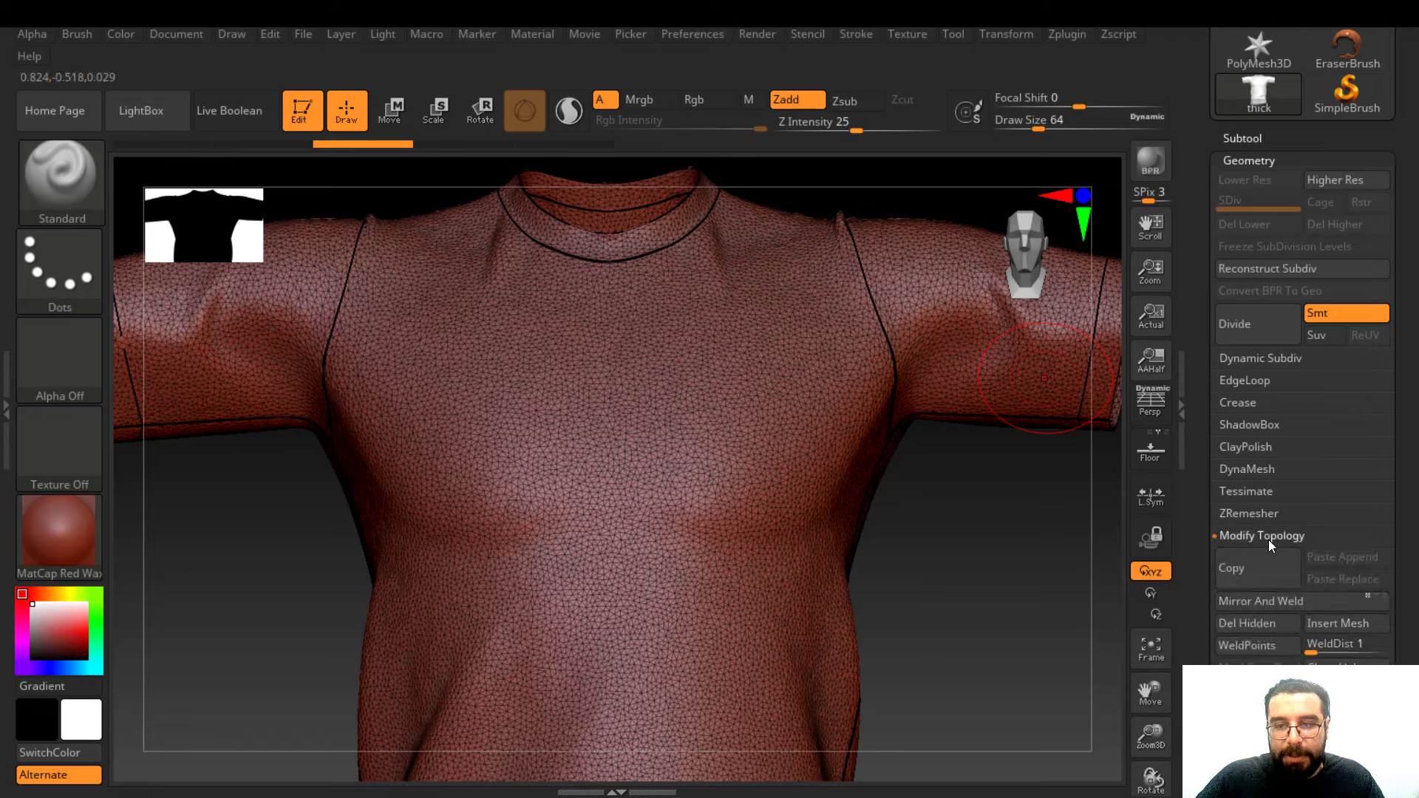
scroll(1204, 558, "down", 5)
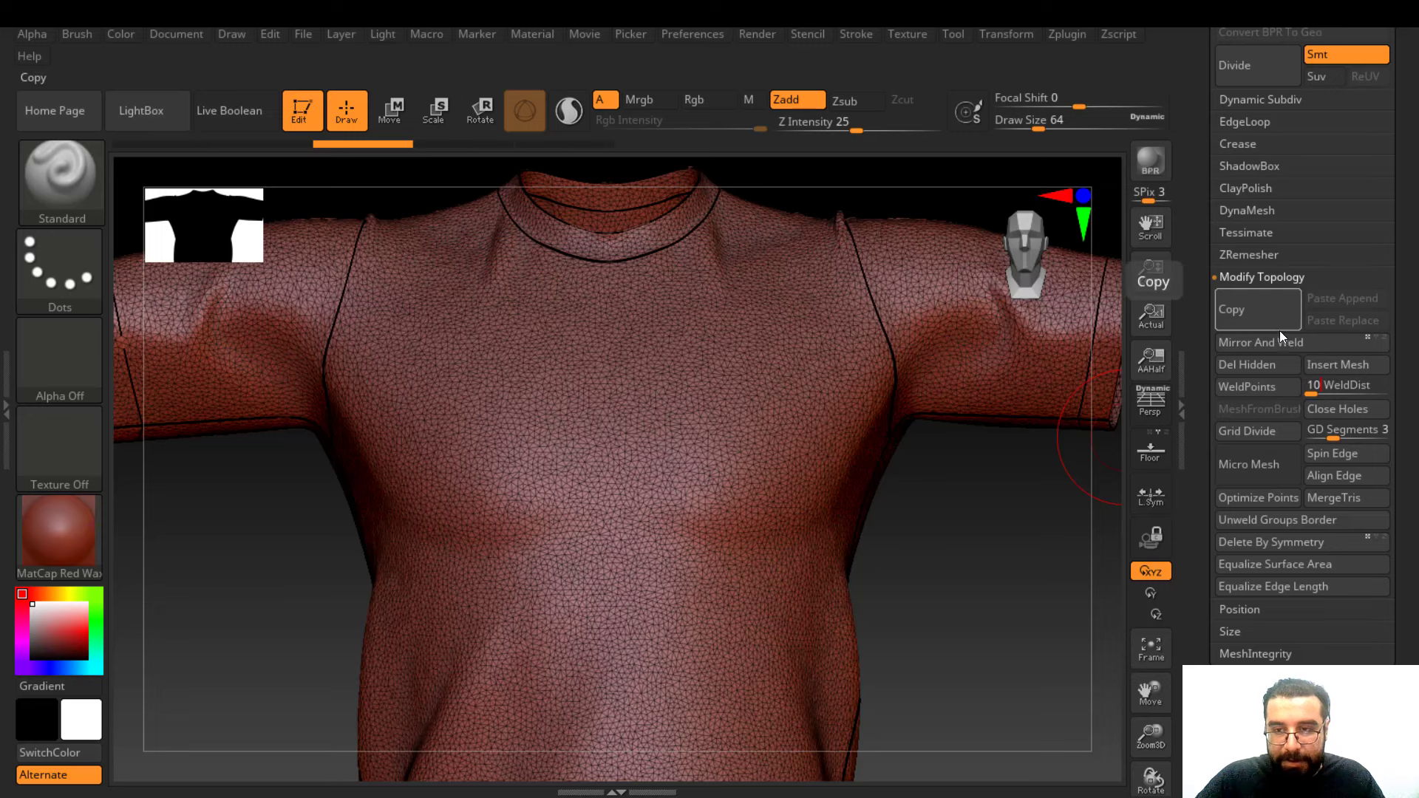
left_click(1248, 389)
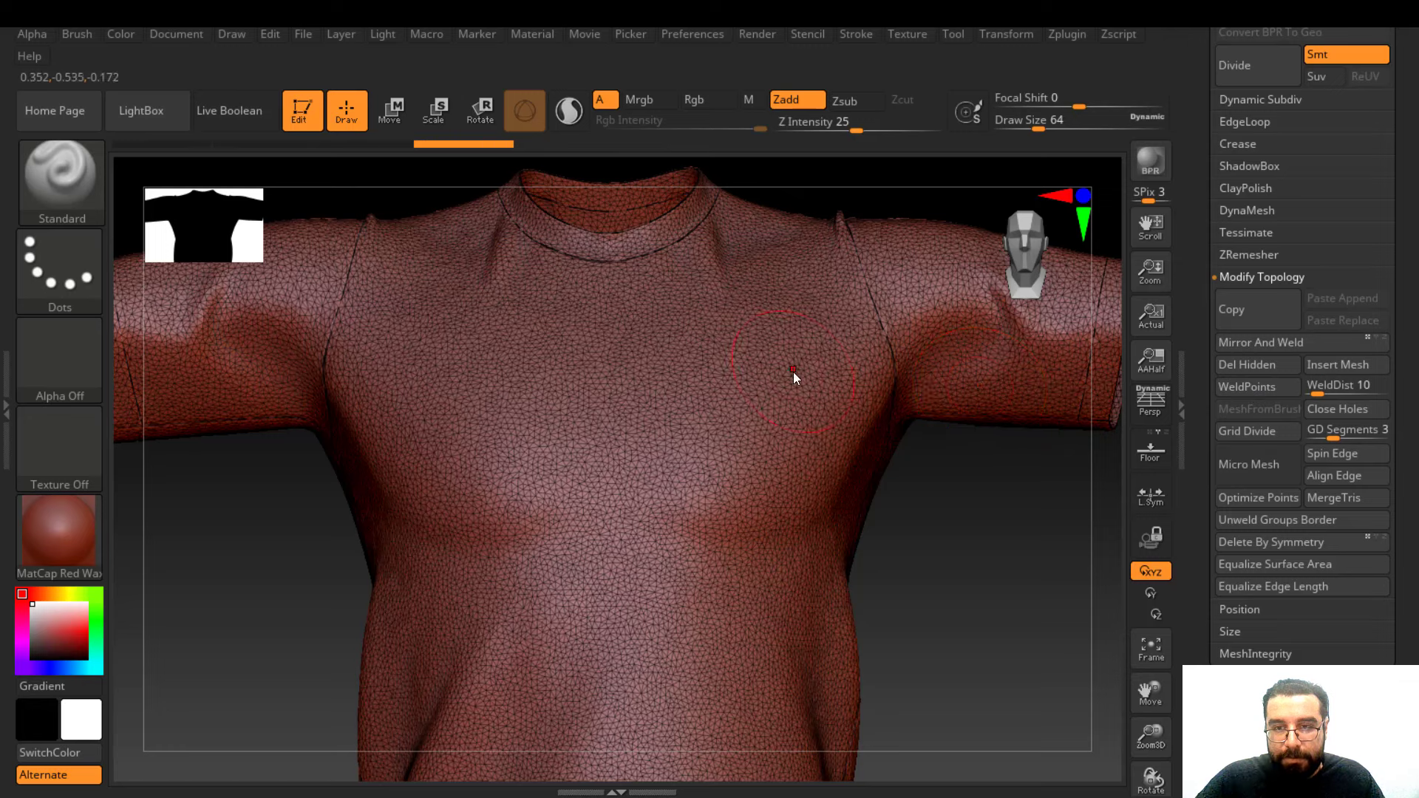
left_click(1248, 279)
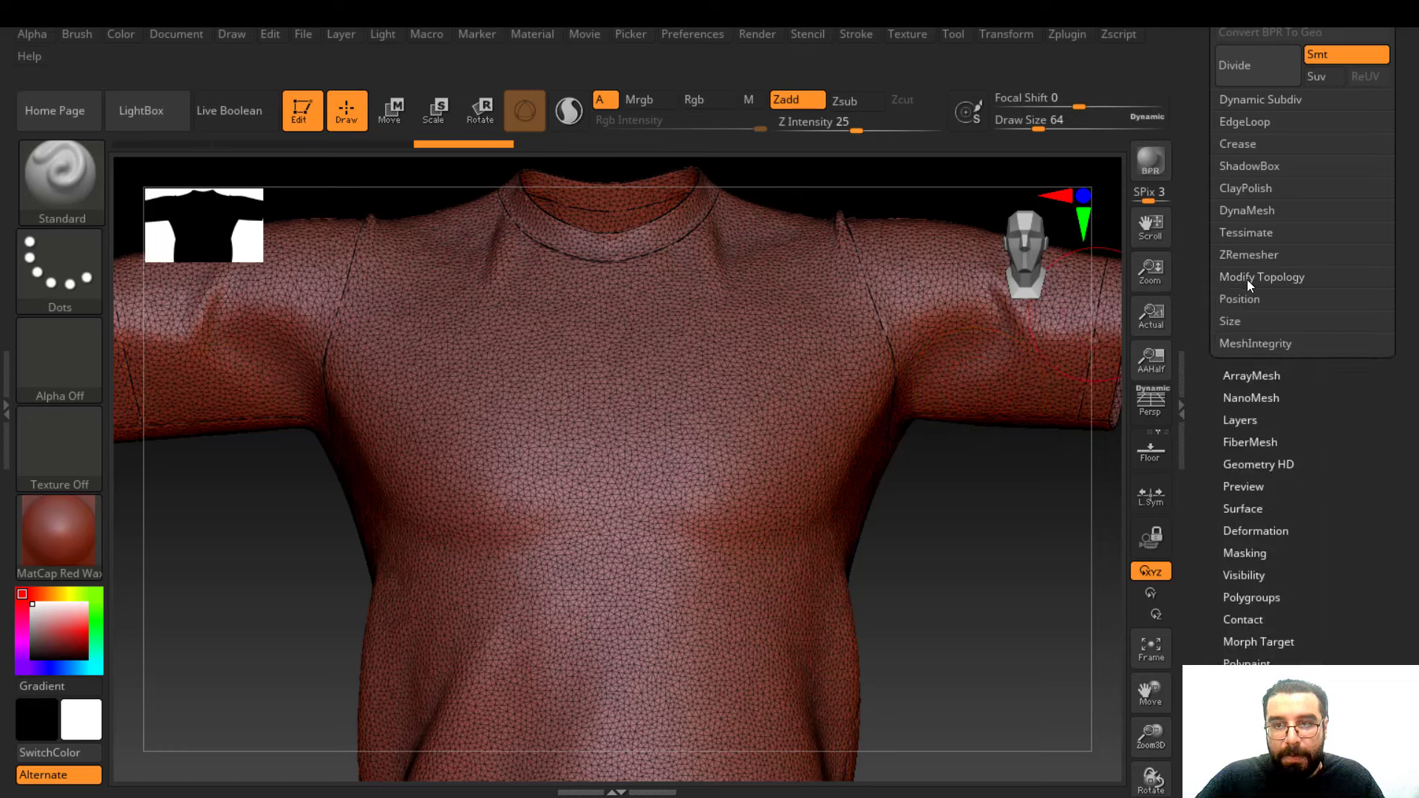
Run ZRemesher on the welded thick shirt with a target polygons count of 5 and inspect the whole garment
left_click_drag(1209, 232, 1198, 288)
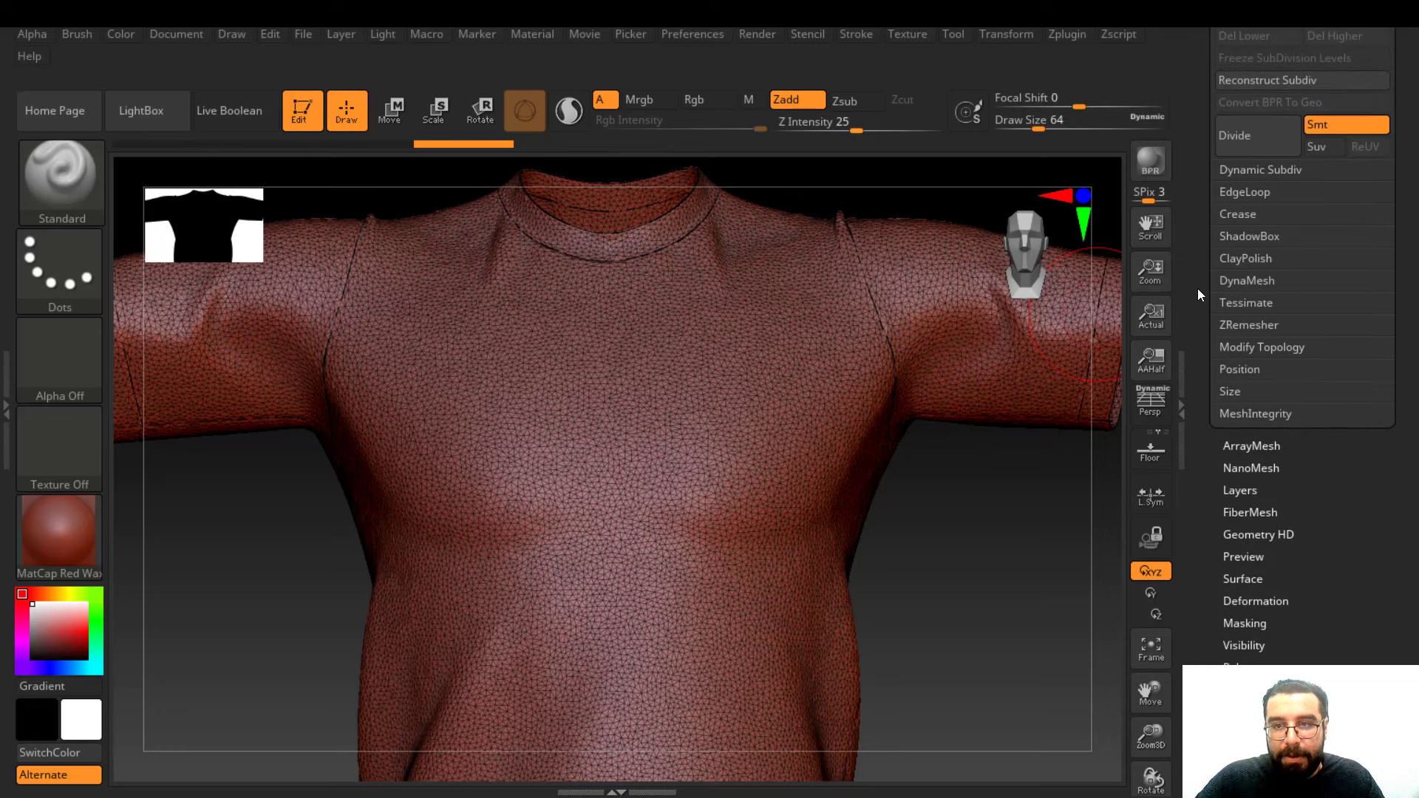
left_click(1247, 326)
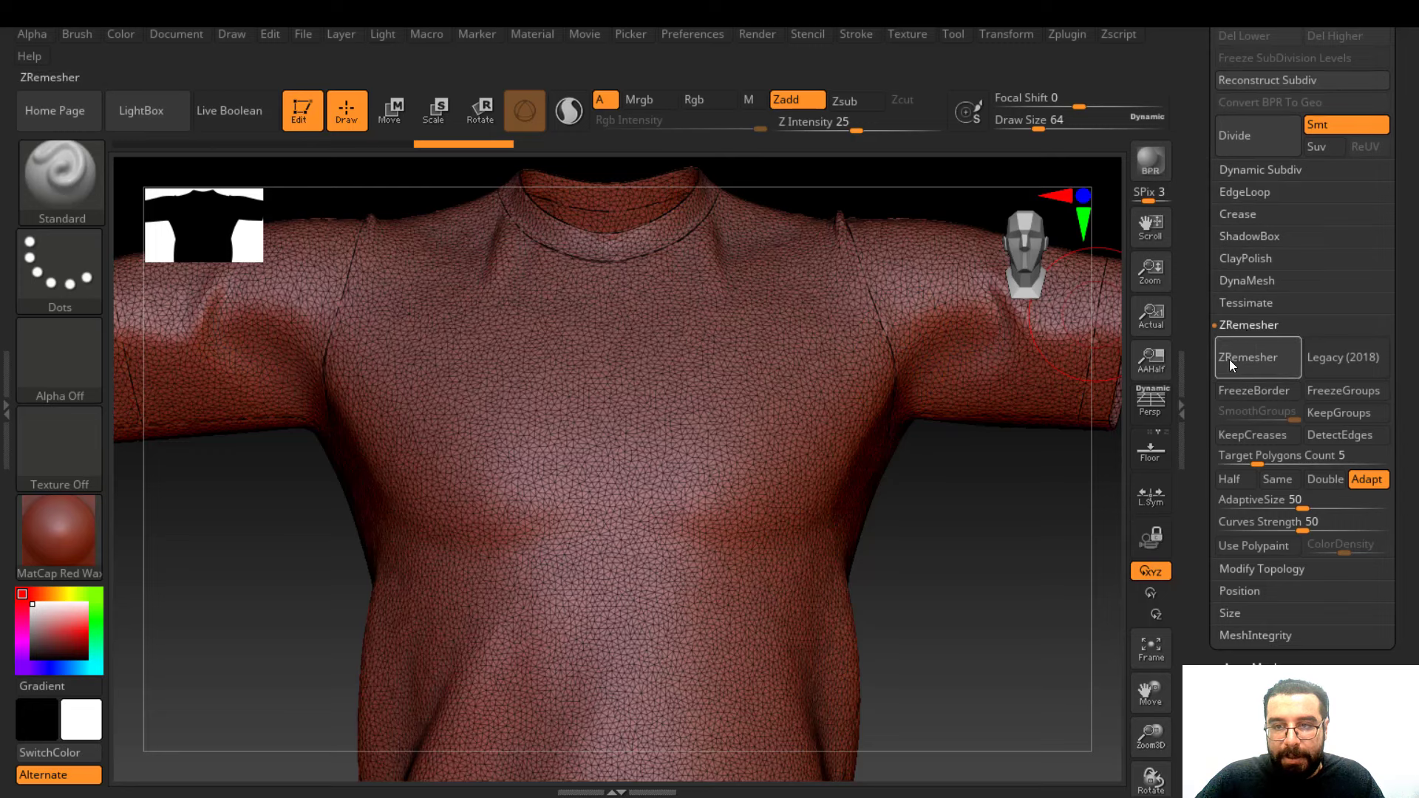
left_click(1245, 359)
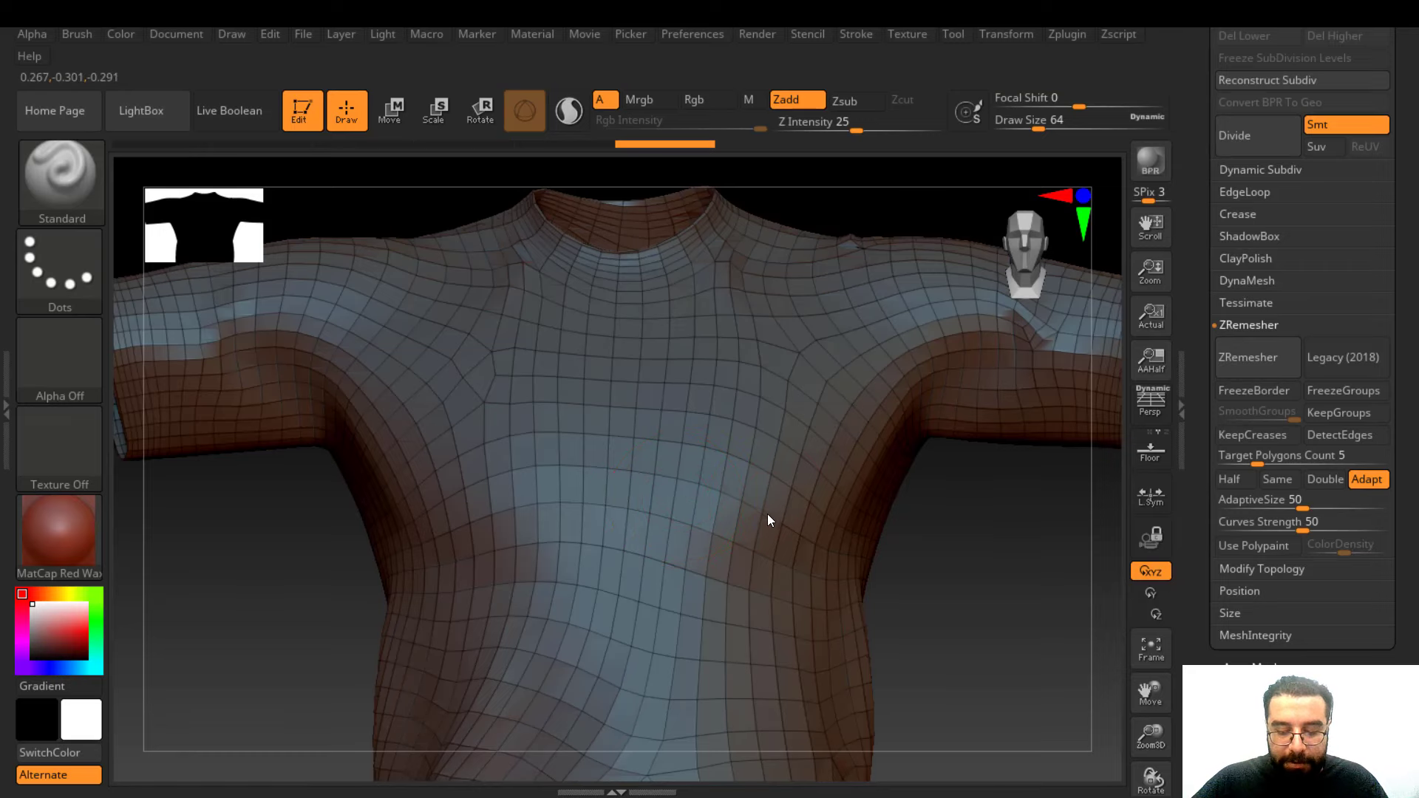
mouse_move(767, 513)
right_mouse_down("alt")
mouse_move(743, 453)
mouse_move(675, 555)
mouse_move(500, 554)
right_mouse_up("alt")
key("ctrl+z")
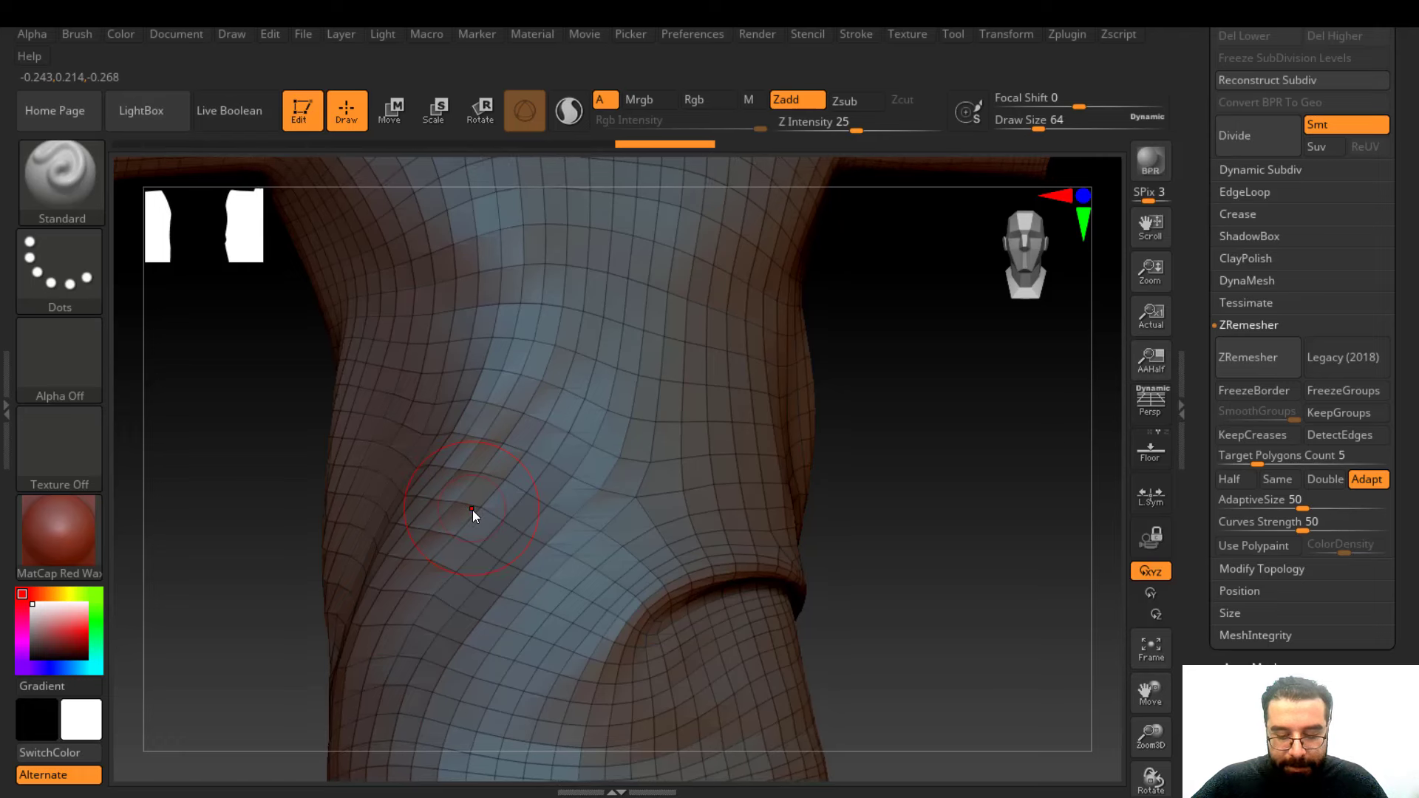
key("f")
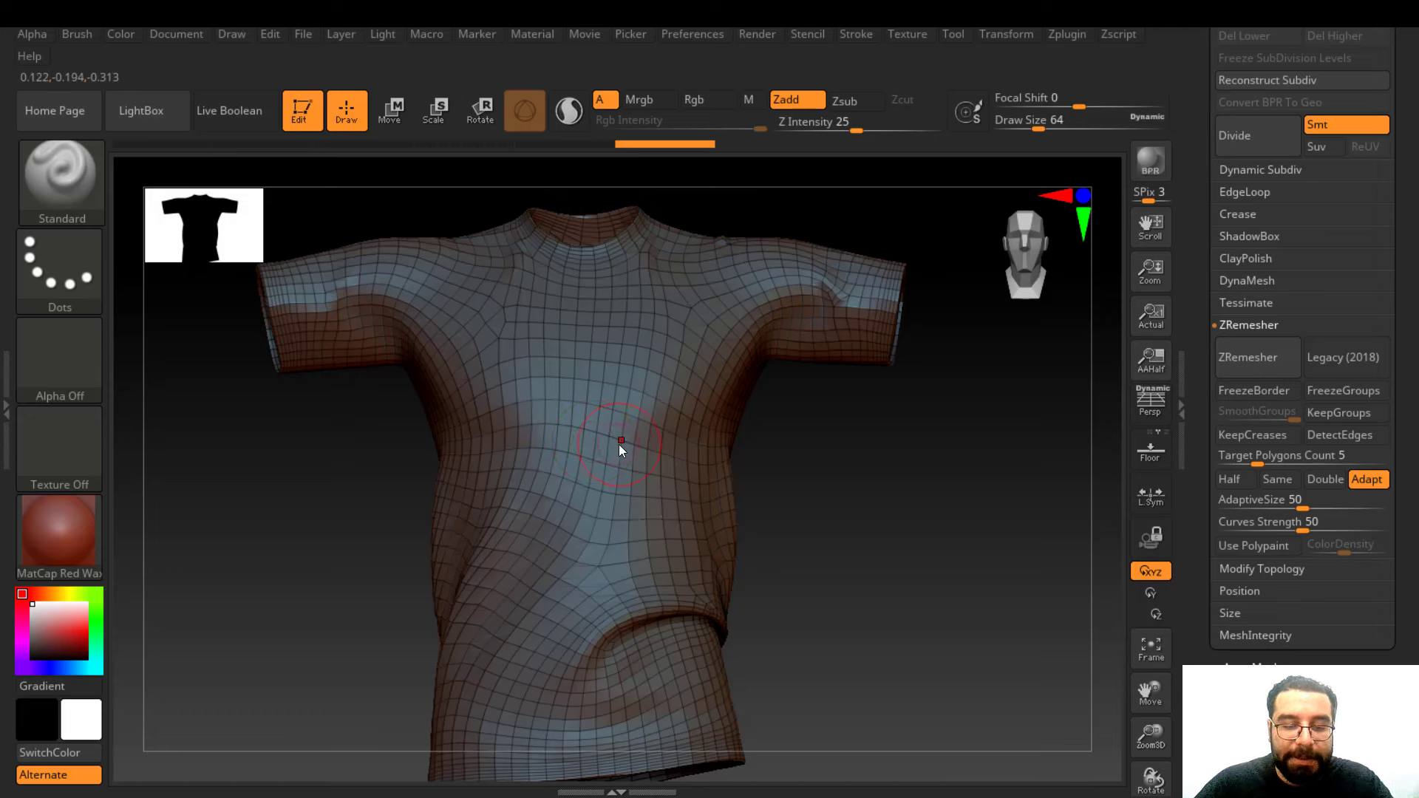
mouse_move(660, 508)
right_mouse_down()
mouse_move(646, 509)
mouse_move(680, 508)
mouse_move(668, 509)
right_mouse_up()
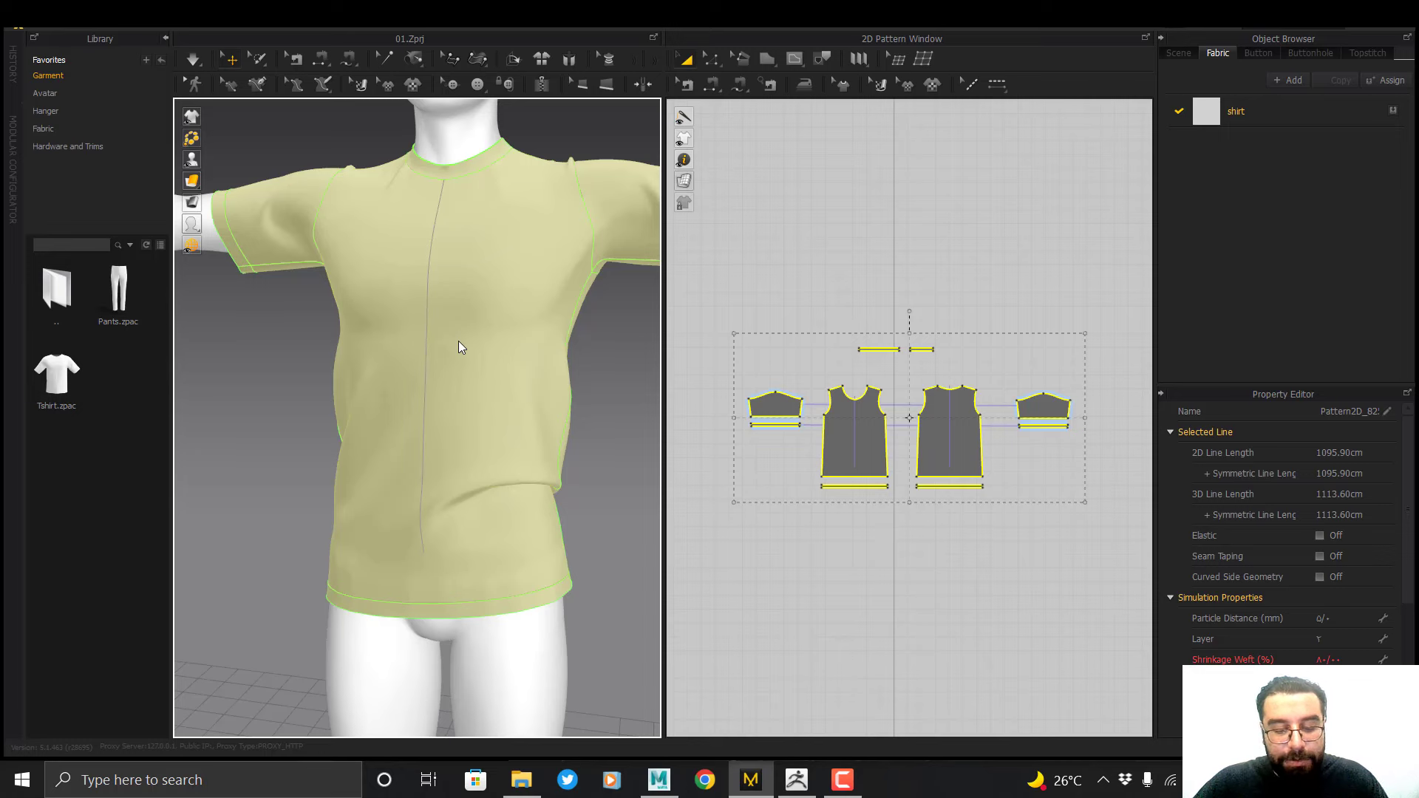
Switch to Marvelous Designer, open the garment's OBJ export save dialog and cancel it
key("ctrl+e")
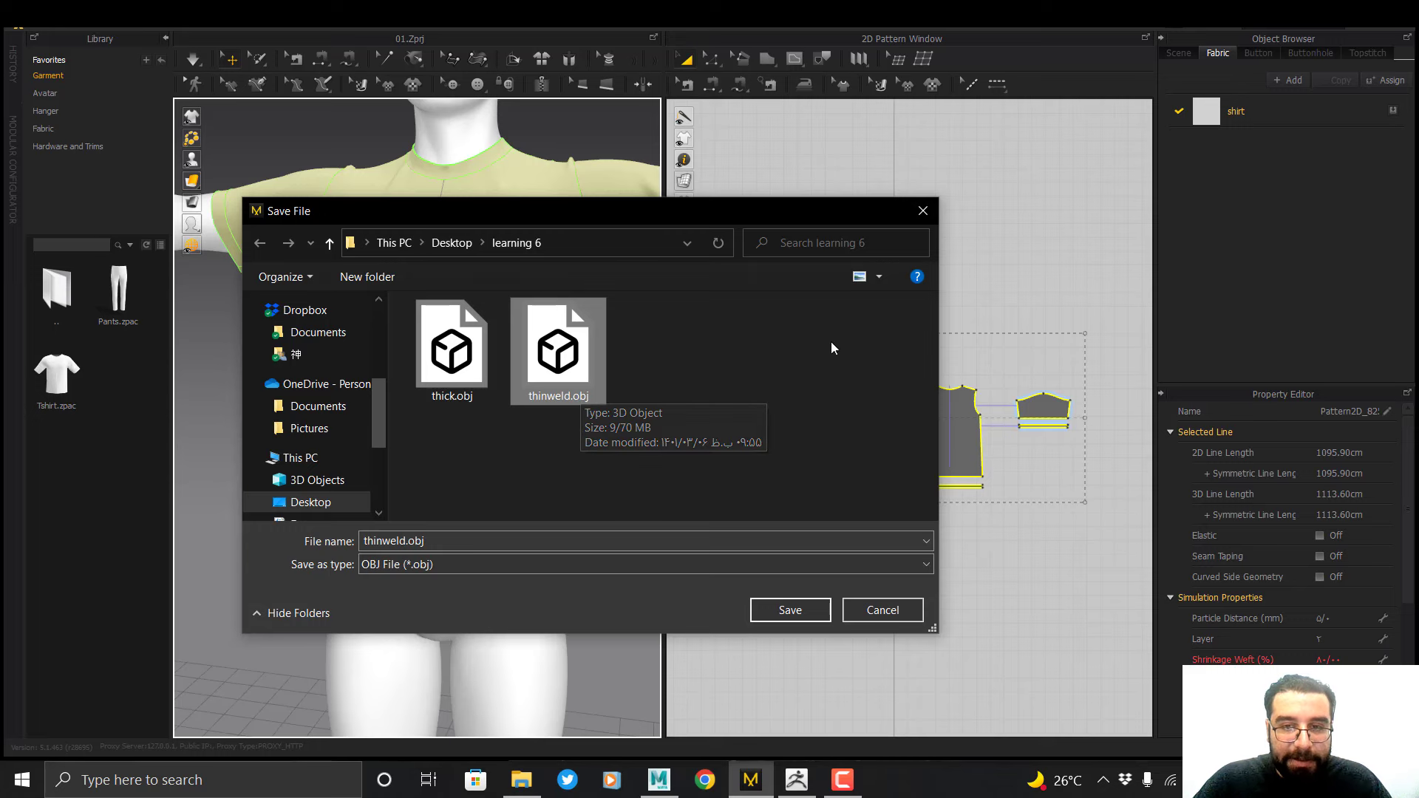
left_click(922, 211)
Select all the pattern pieces, reset them to their flat 2D arrangement and show them from the front
left_click_drag(711, 295, 1080, 545)
middle_click_drag(553, 300, 539, 320)
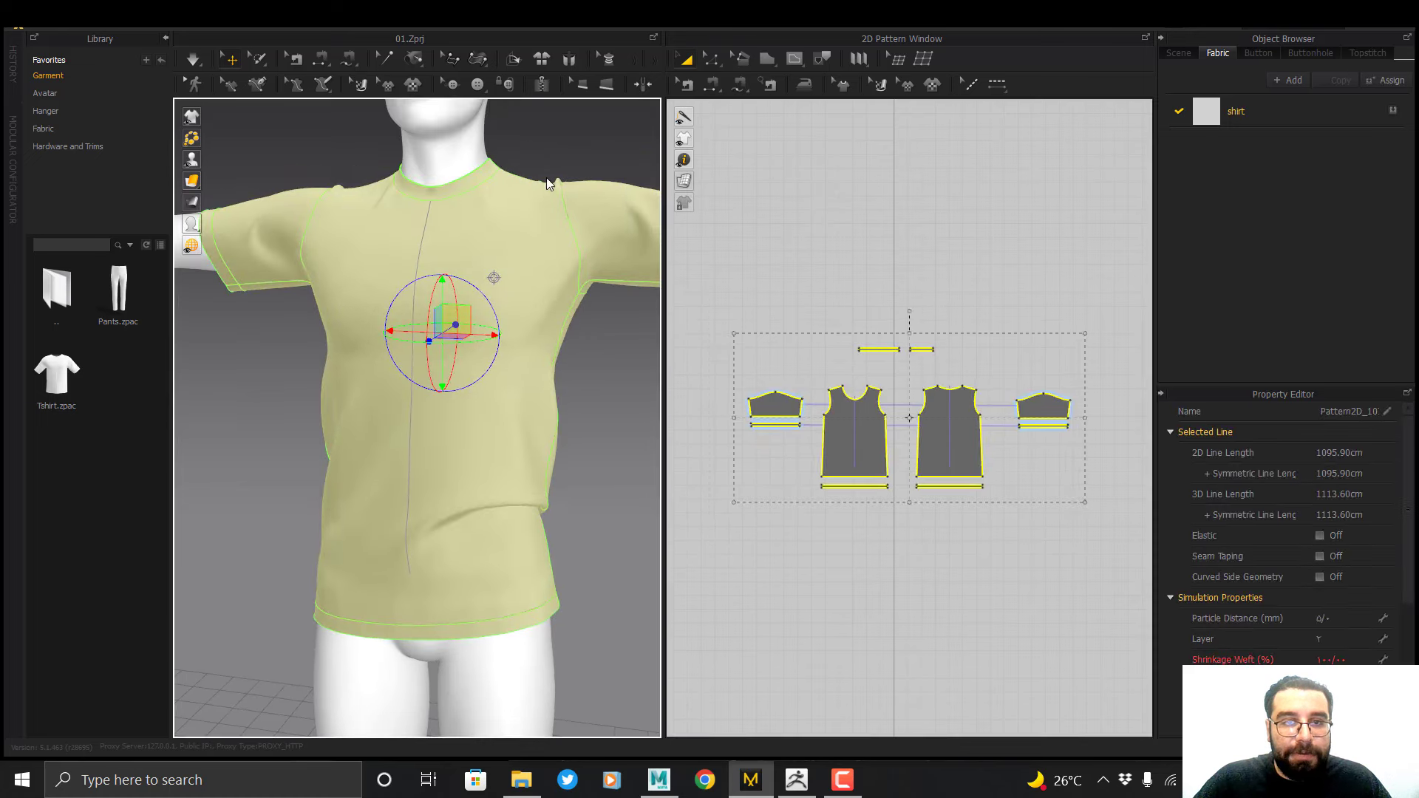
left_click(543, 60)
scroll(519, 445, "down", 5)
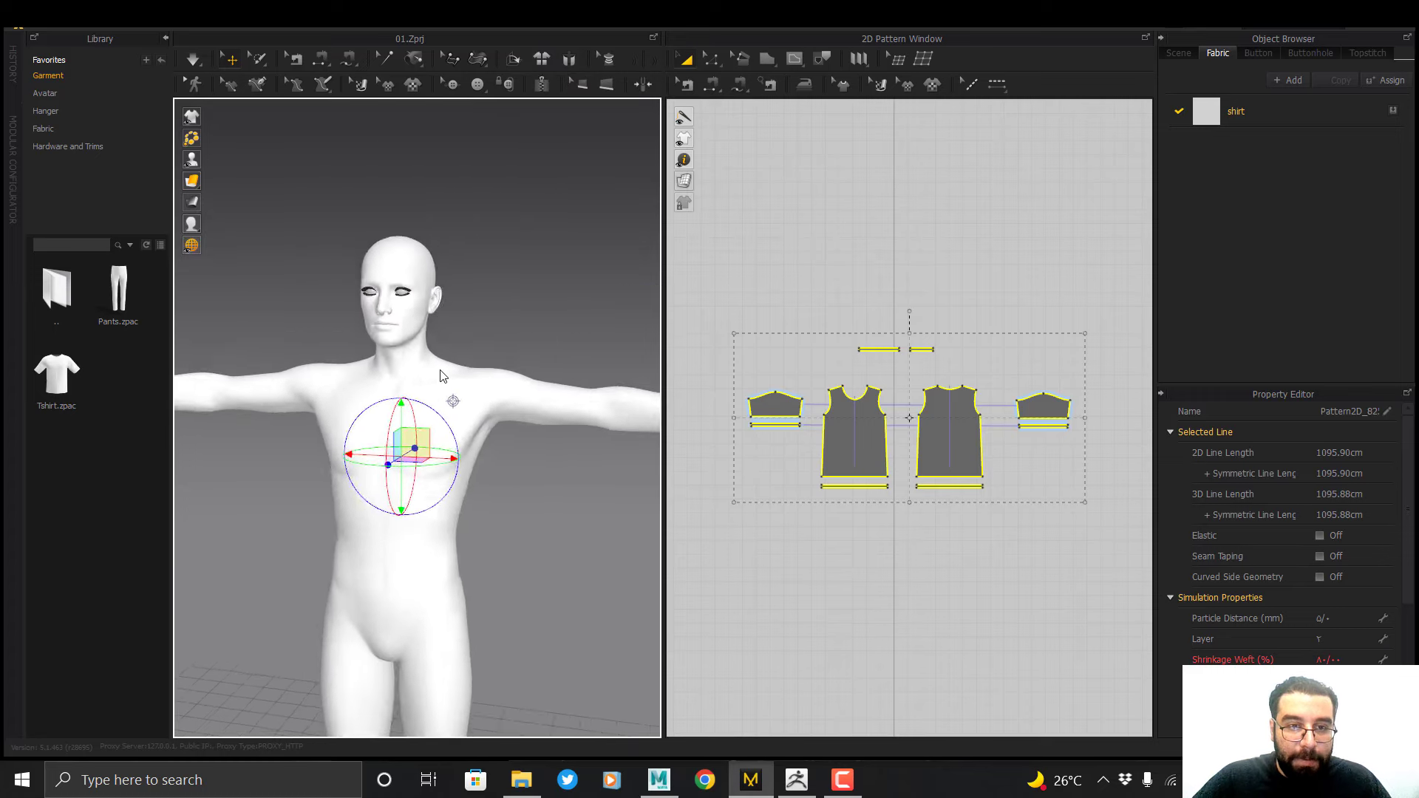
scroll(519, 440, "down", 4)
middle_click_drag(458, 367, 453, 515)
key("2")
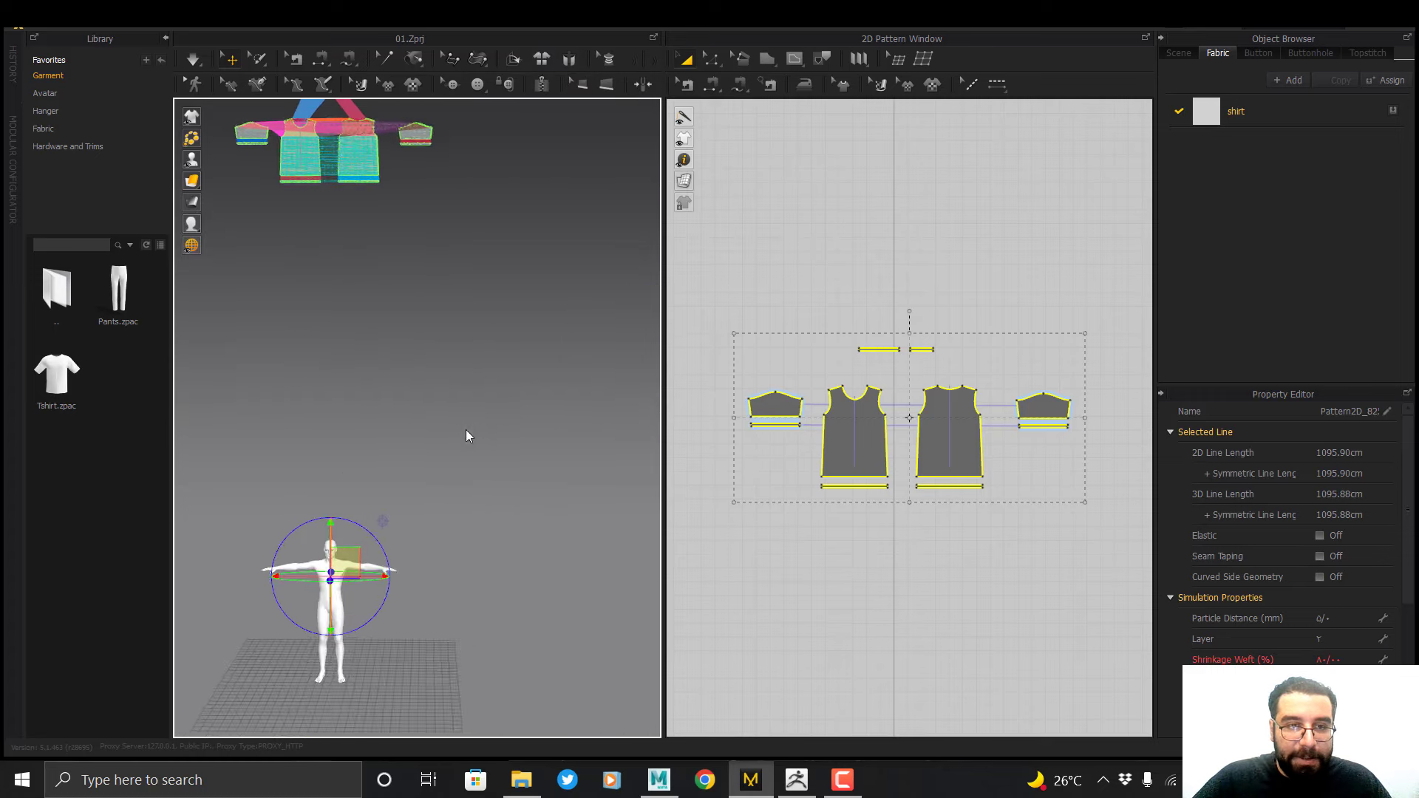
middle_click_drag(451, 310, 517, 516)
scroll(471, 476, "up", 4)
middle_click_drag(472, 454, 484, 485)
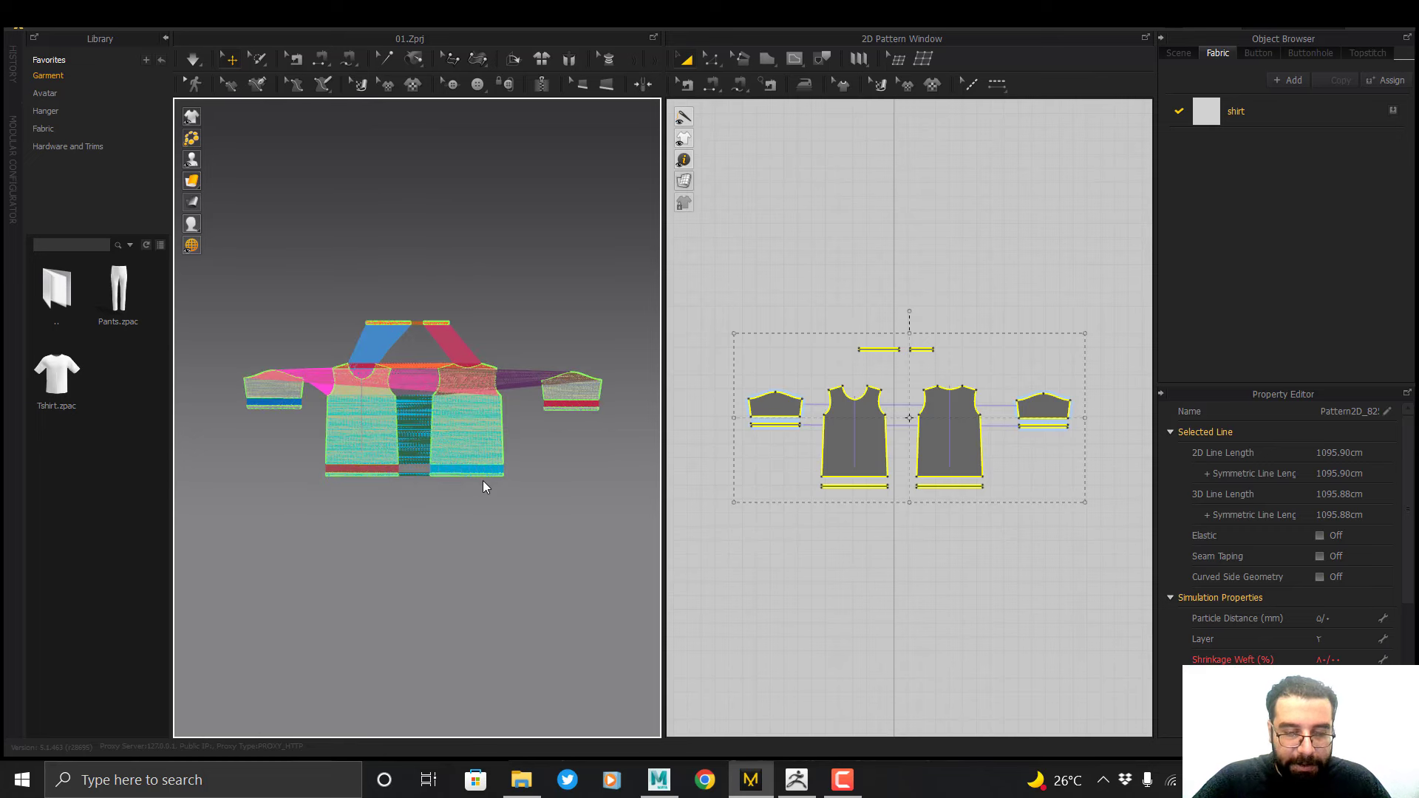
Select every seam line between the pattern pieces, delete them all and return to the pattern transform tool
left_click(686, 84)
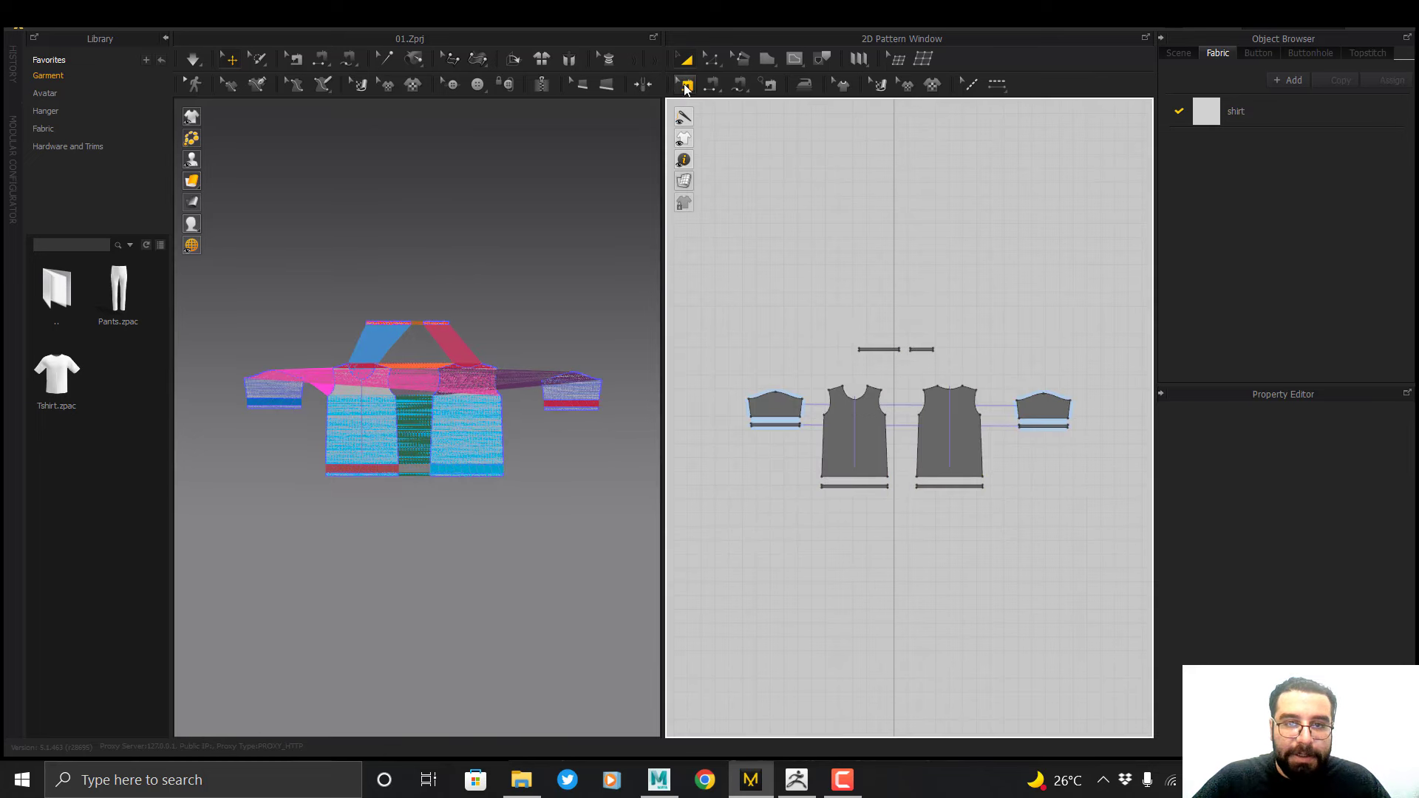
left_click_drag(1102, 570, 1102, 570)
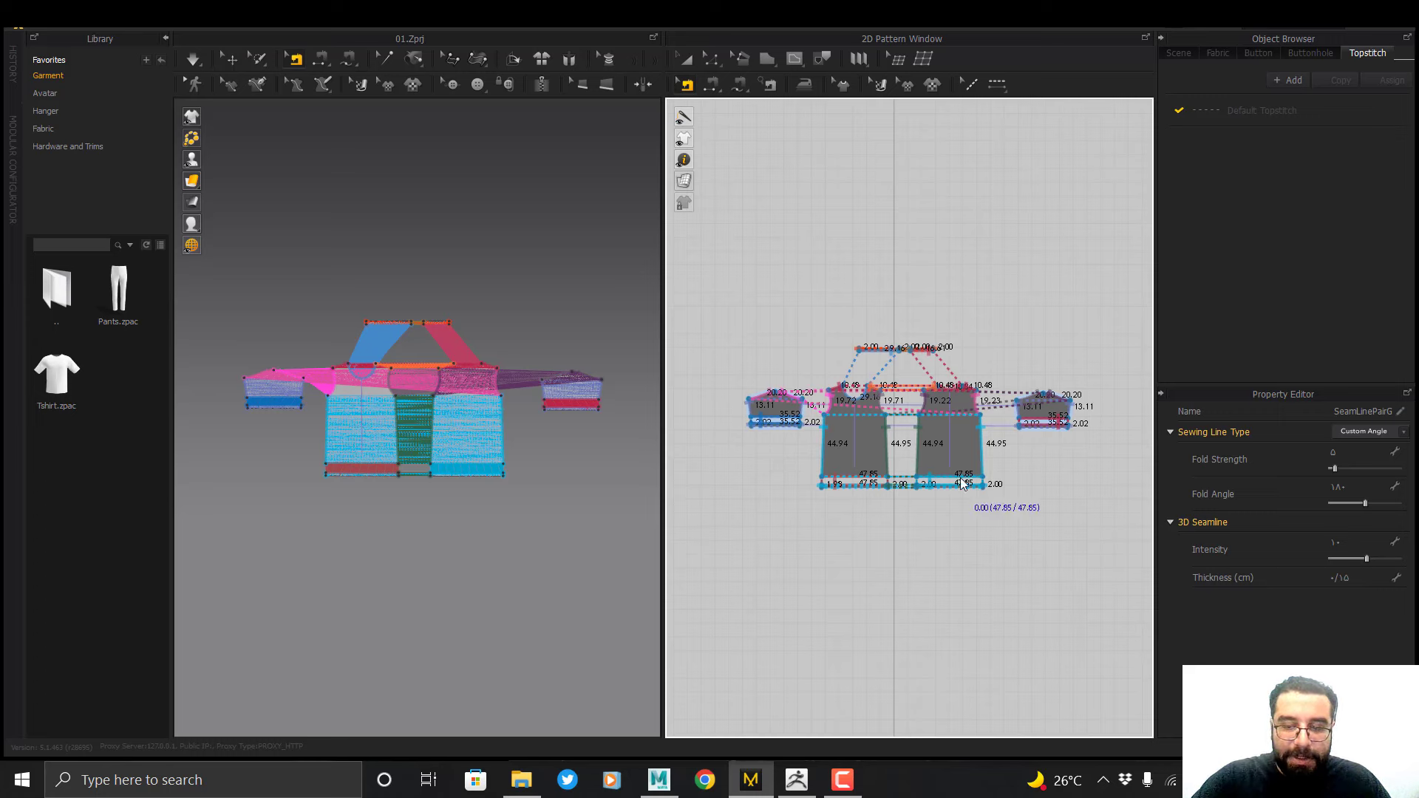
key("a")
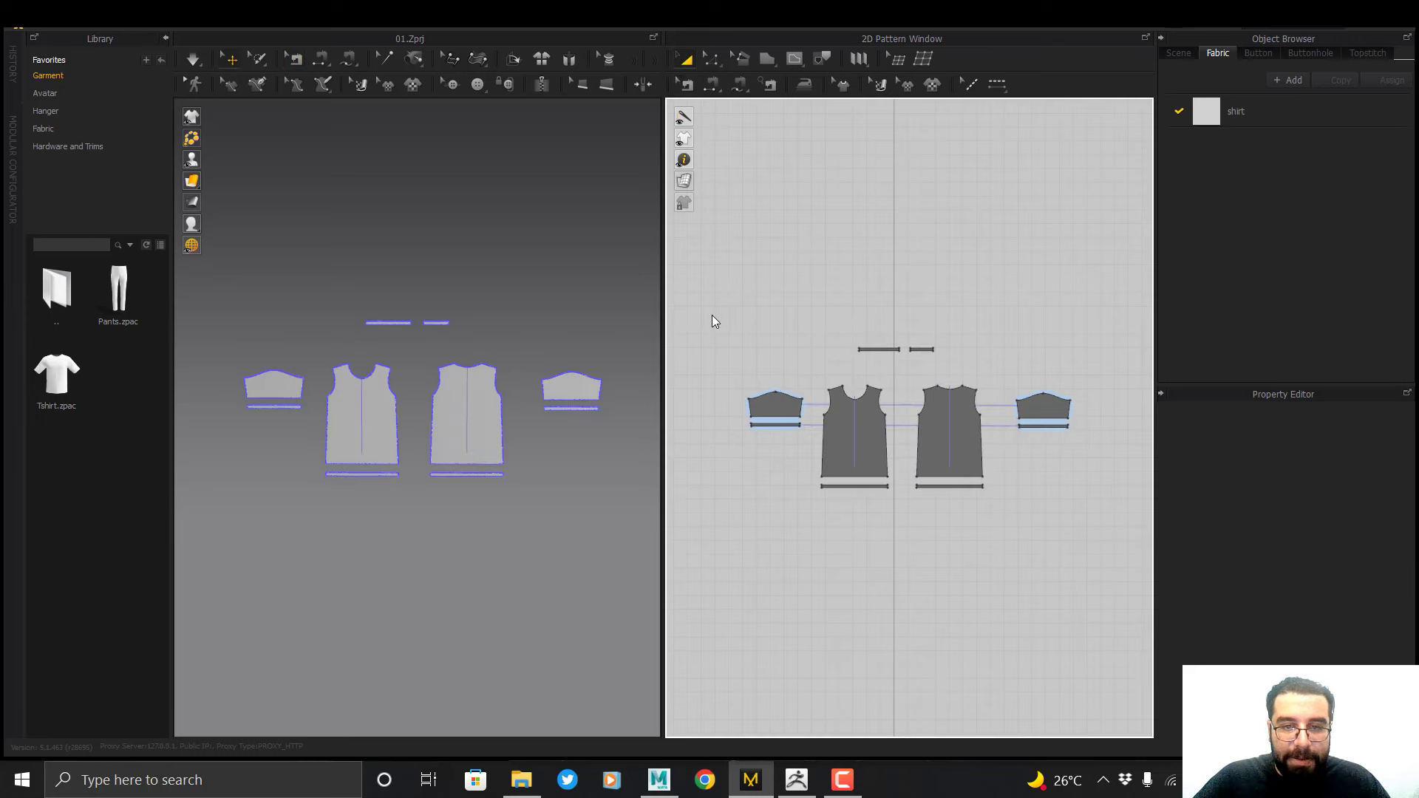
Select all the flat pattern pieces and export them as an unwelded, thin OBJ file named flat
key("ctrl+a")
left_click(57, 26)
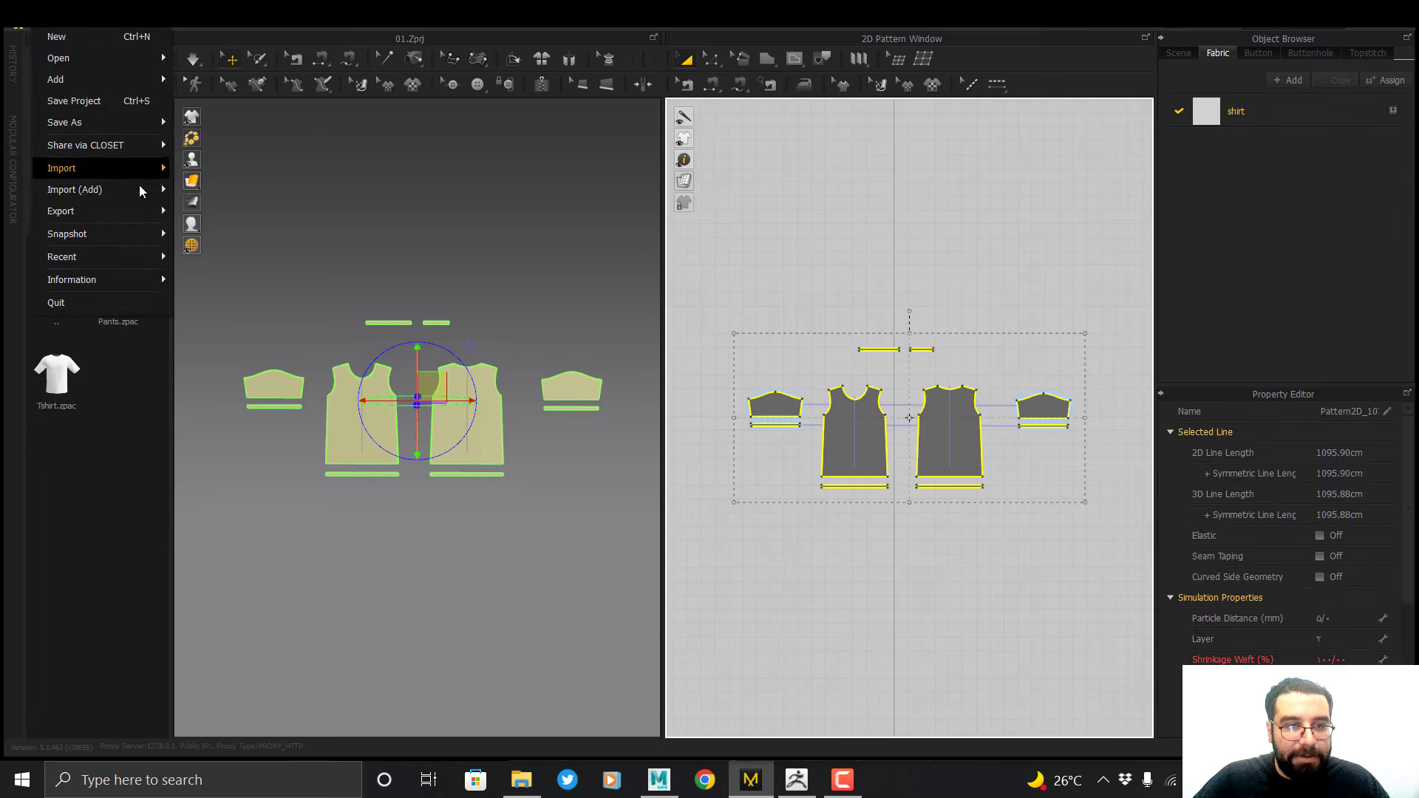
mouse_move(138, 211)
left_click(275, 235)
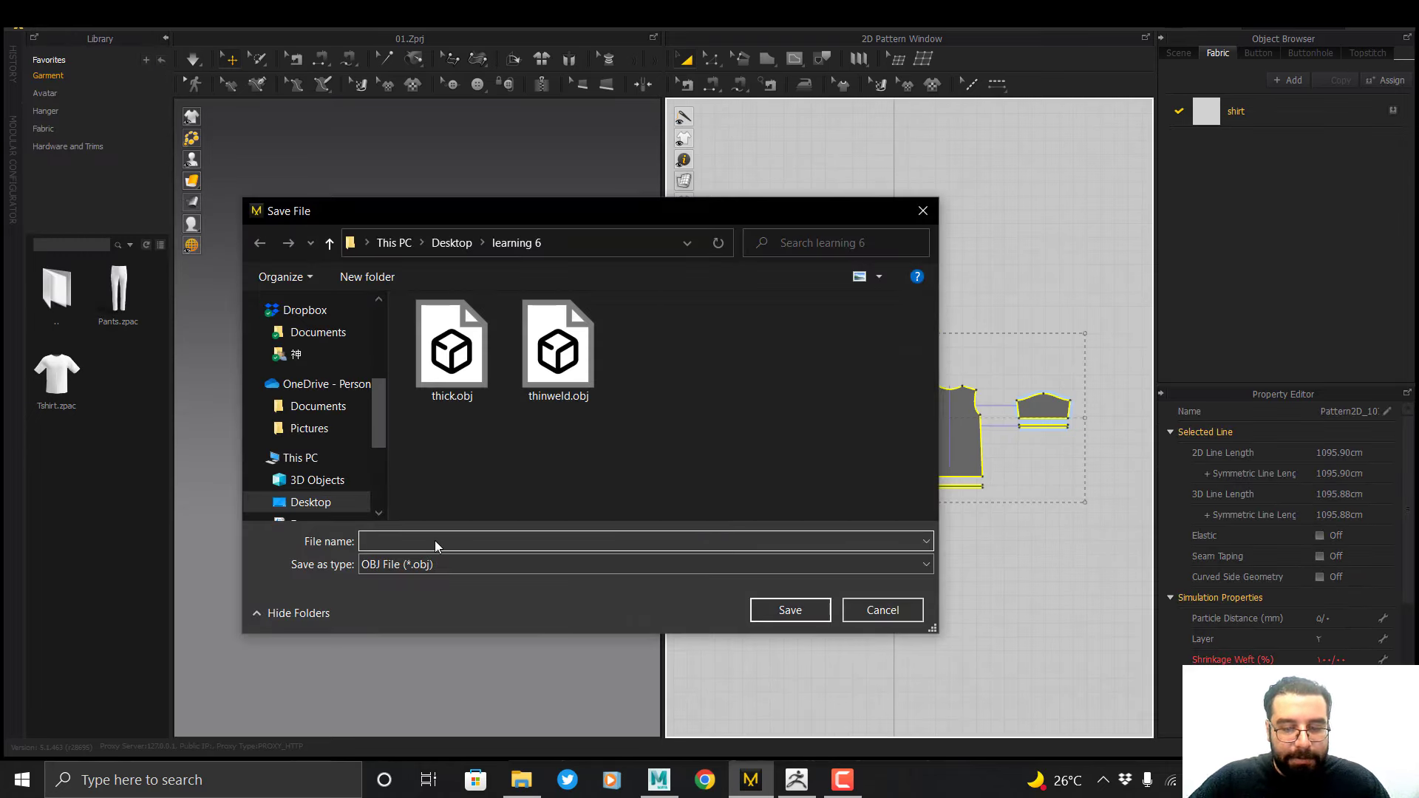
type("f")
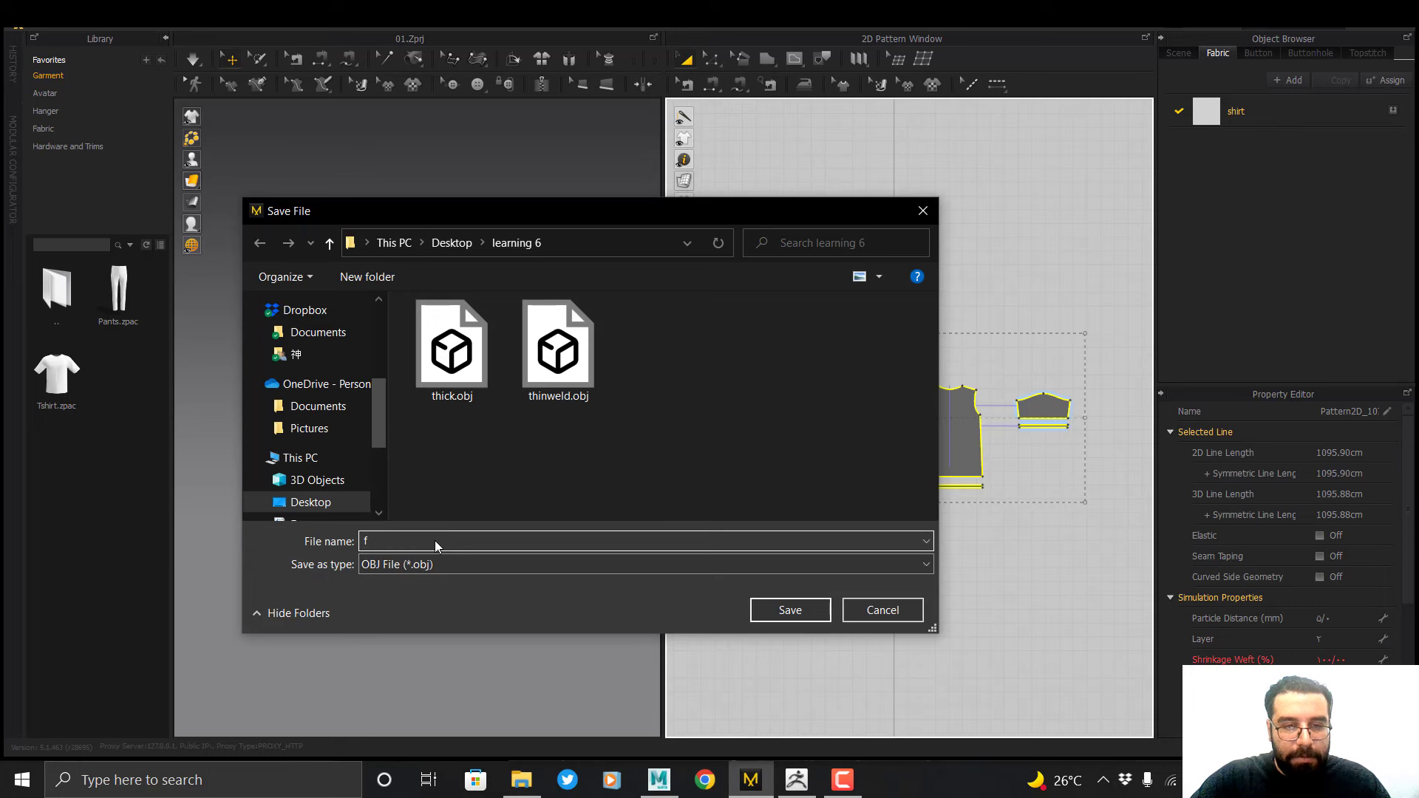
type("lat")
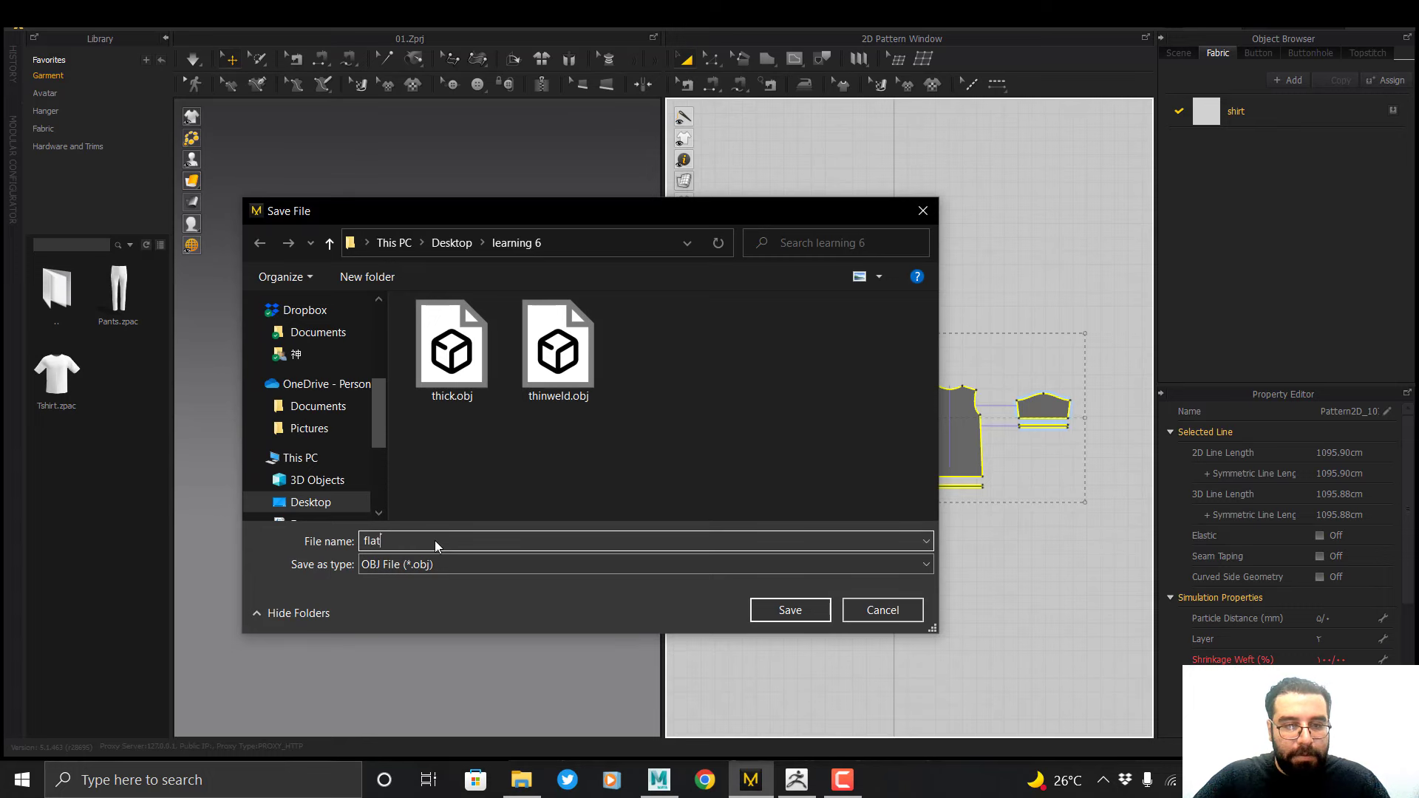
key("Return")
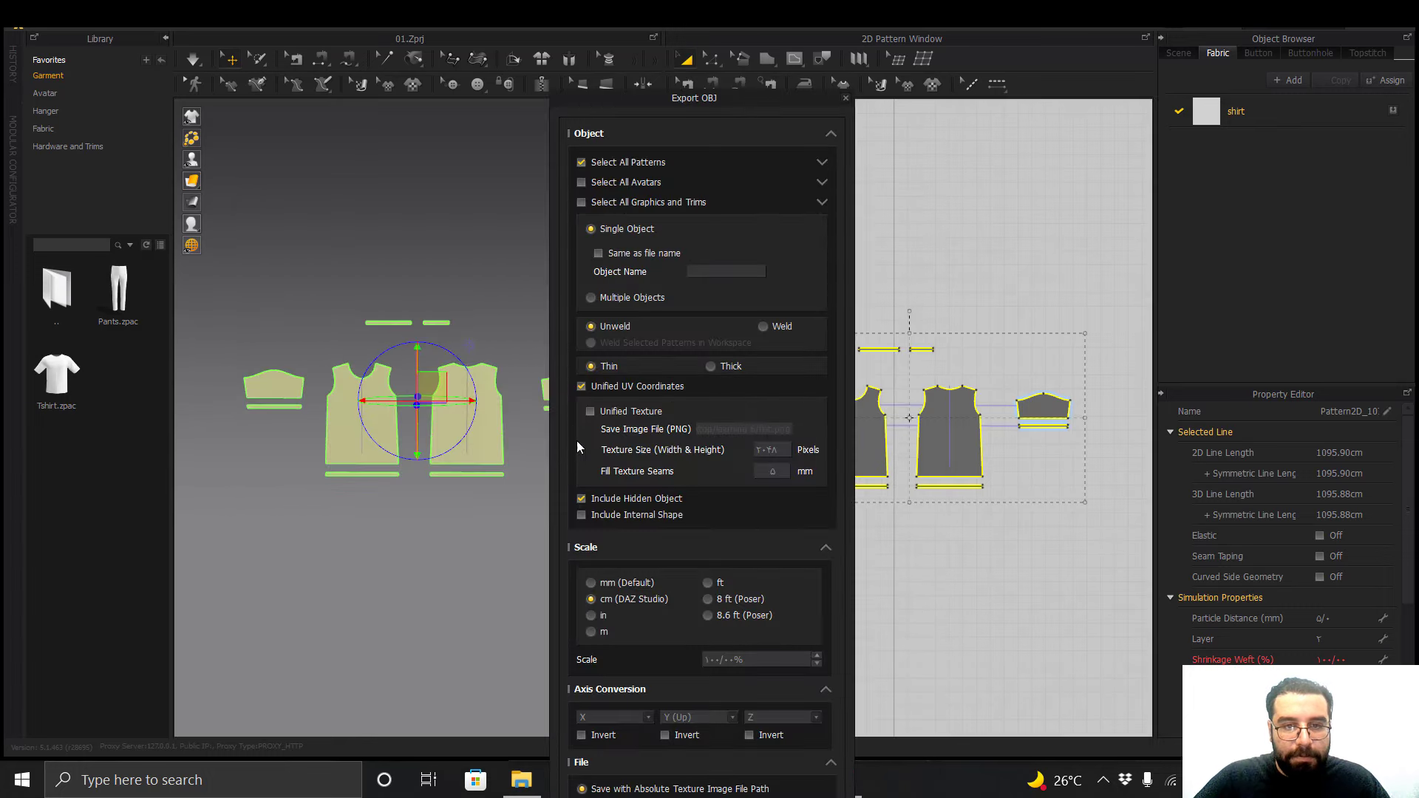
left_click(830, 134)
left_click(758, 511)
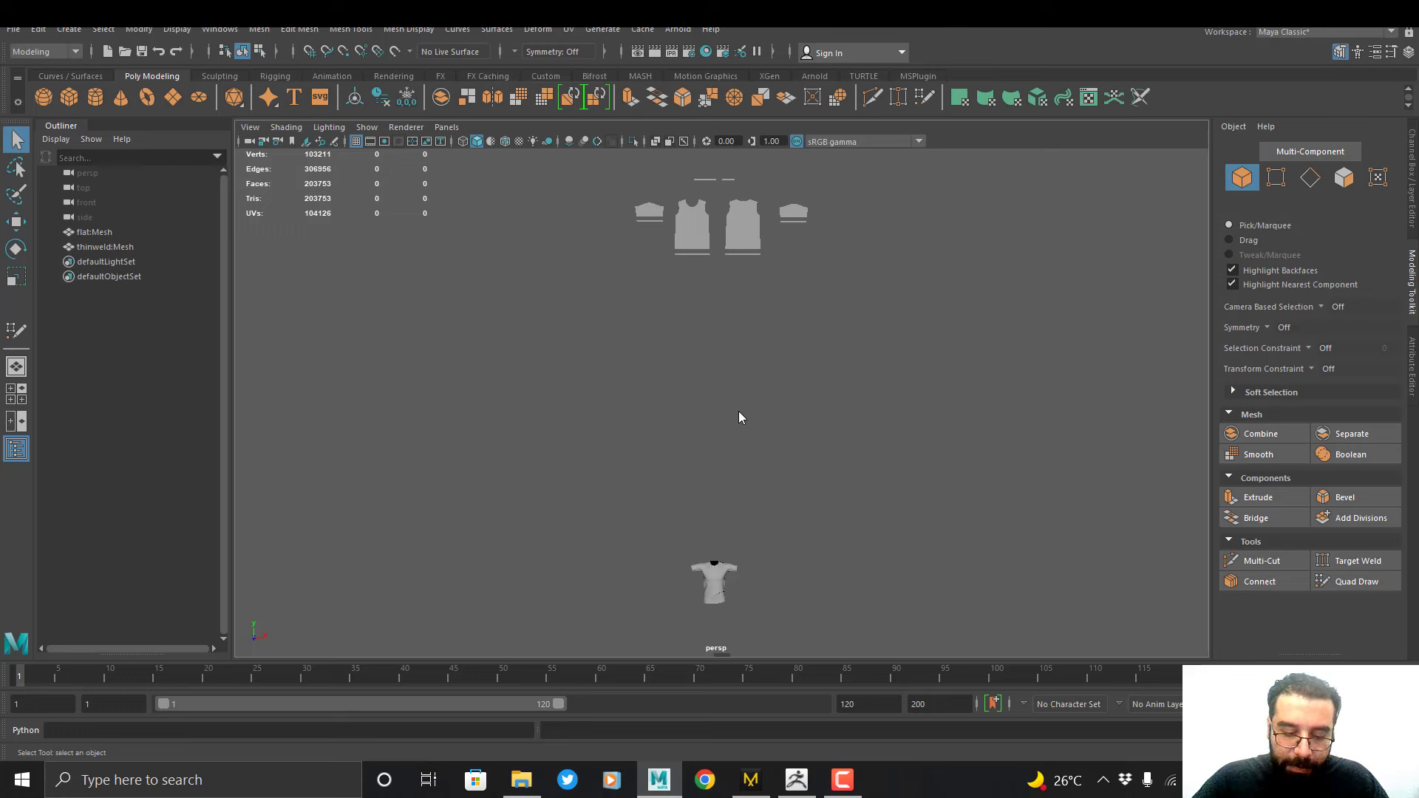
Switch to Maya, select the imported flat pattern mesh and frame it in the front view
middle_click_drag(775, 383, 778, 427, "alt")
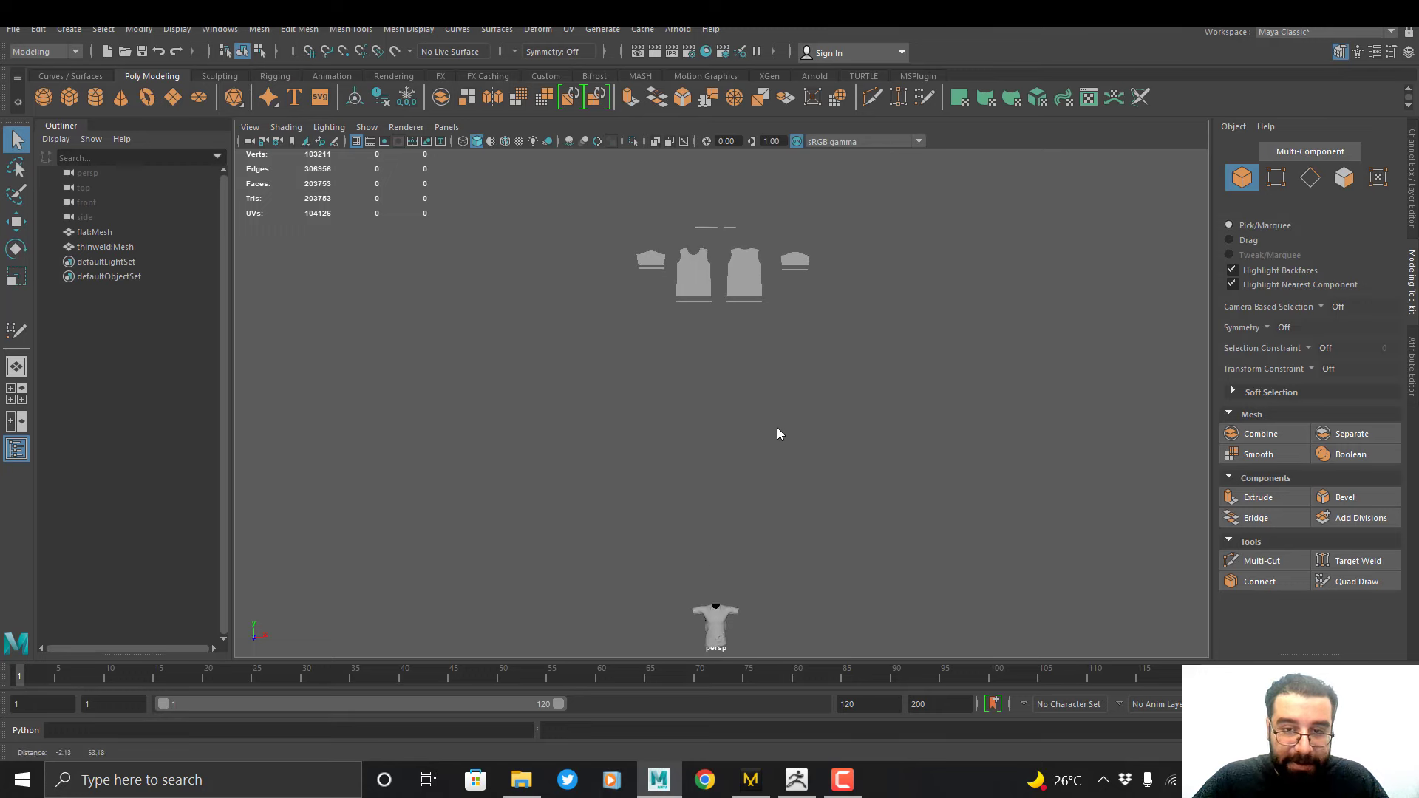
left_click(749, 290)
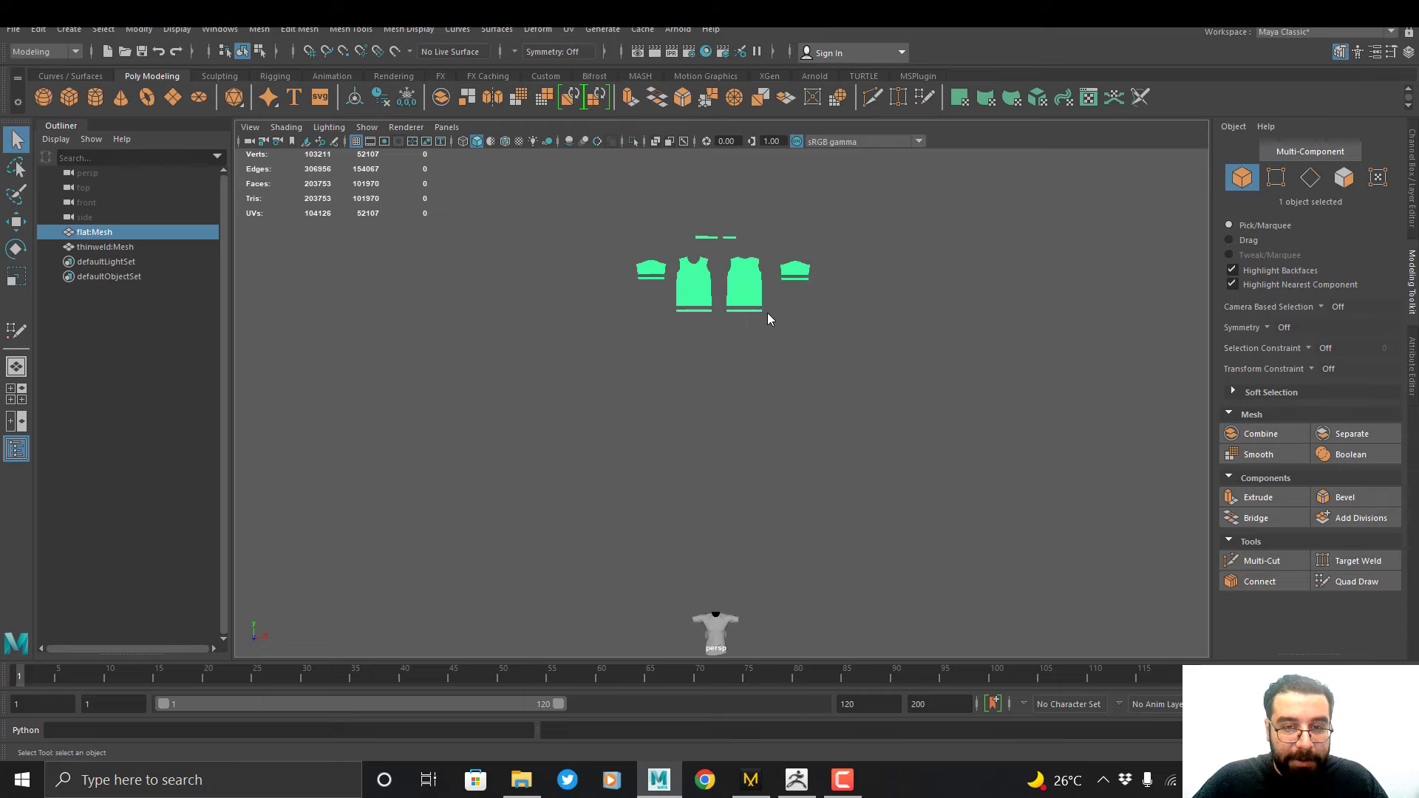
key("space")
key("space")
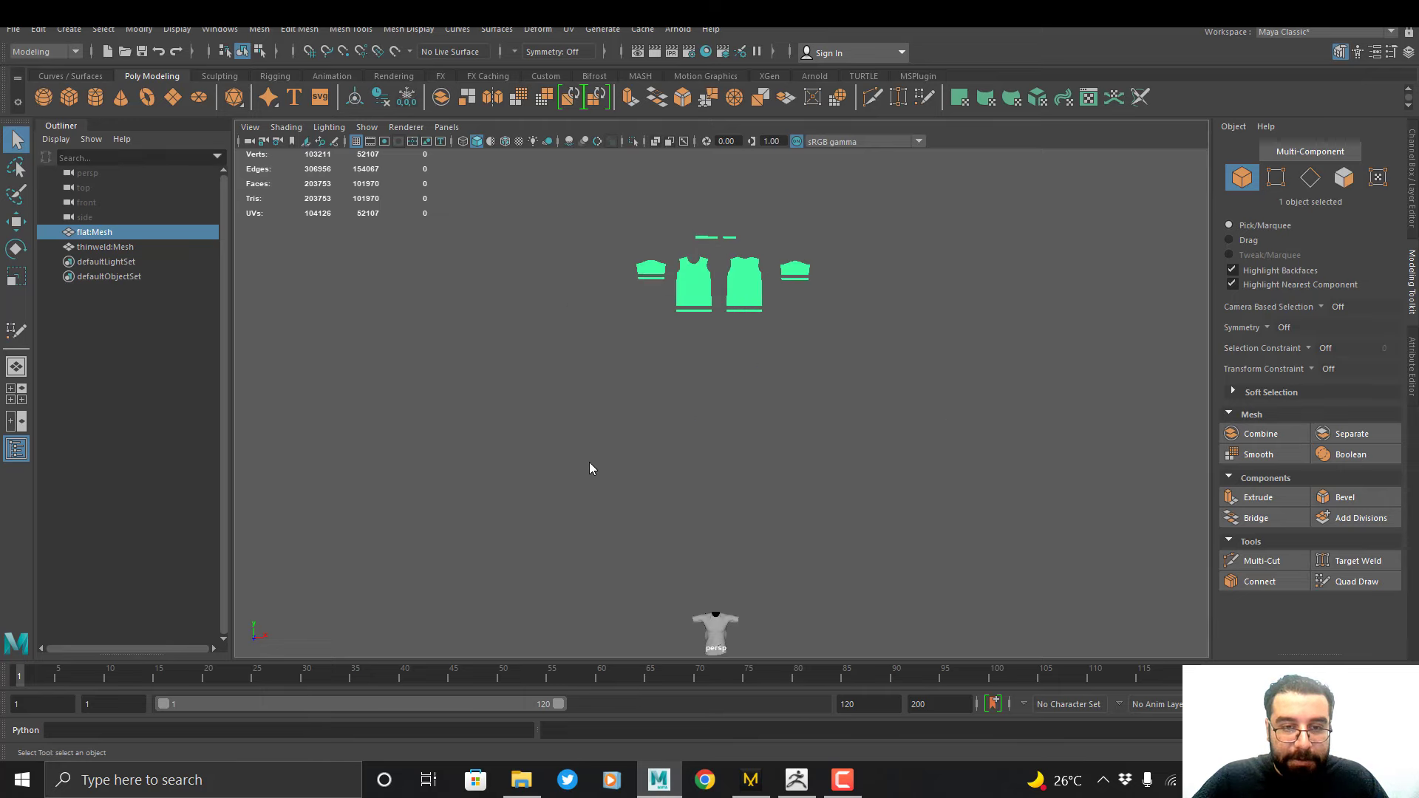
key("space")
key("space")
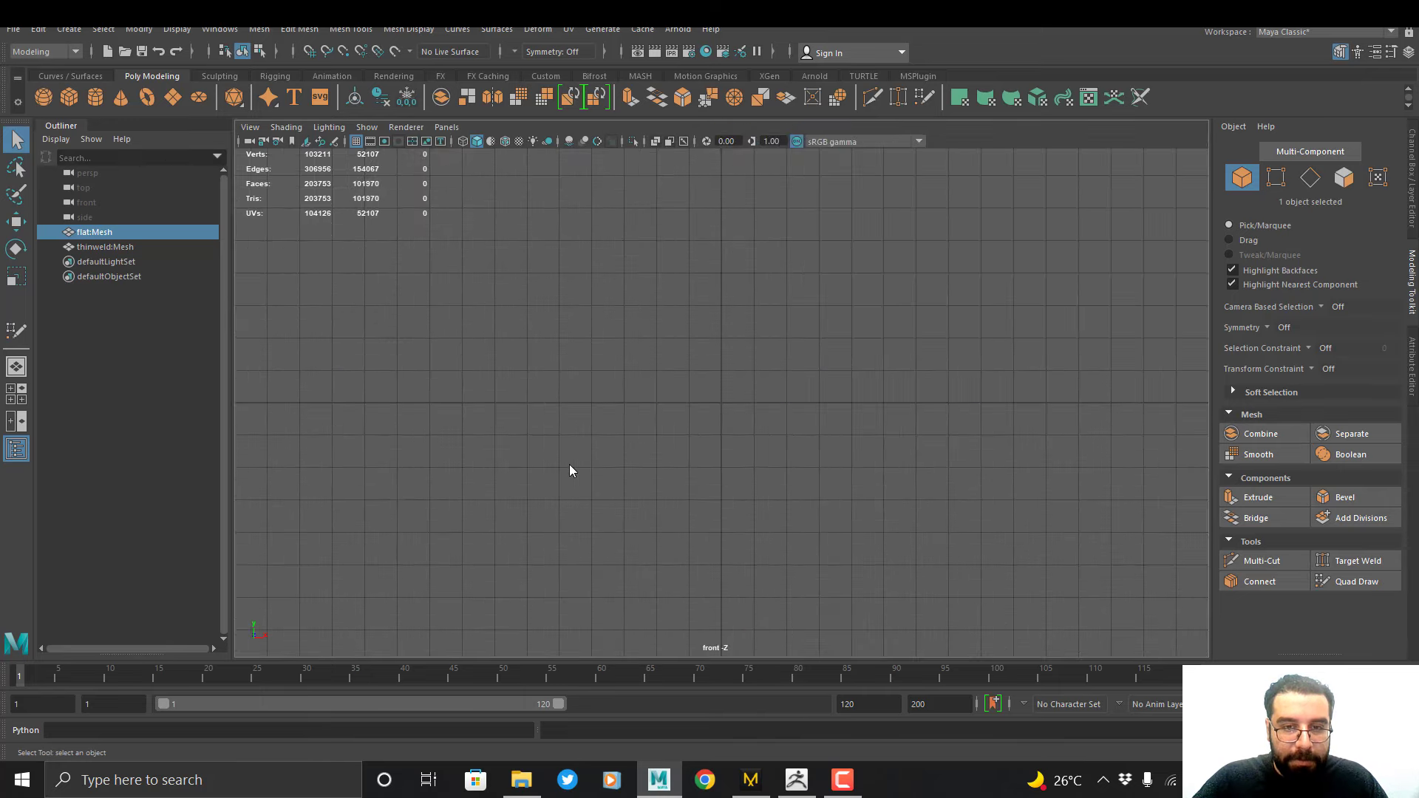
key("f")
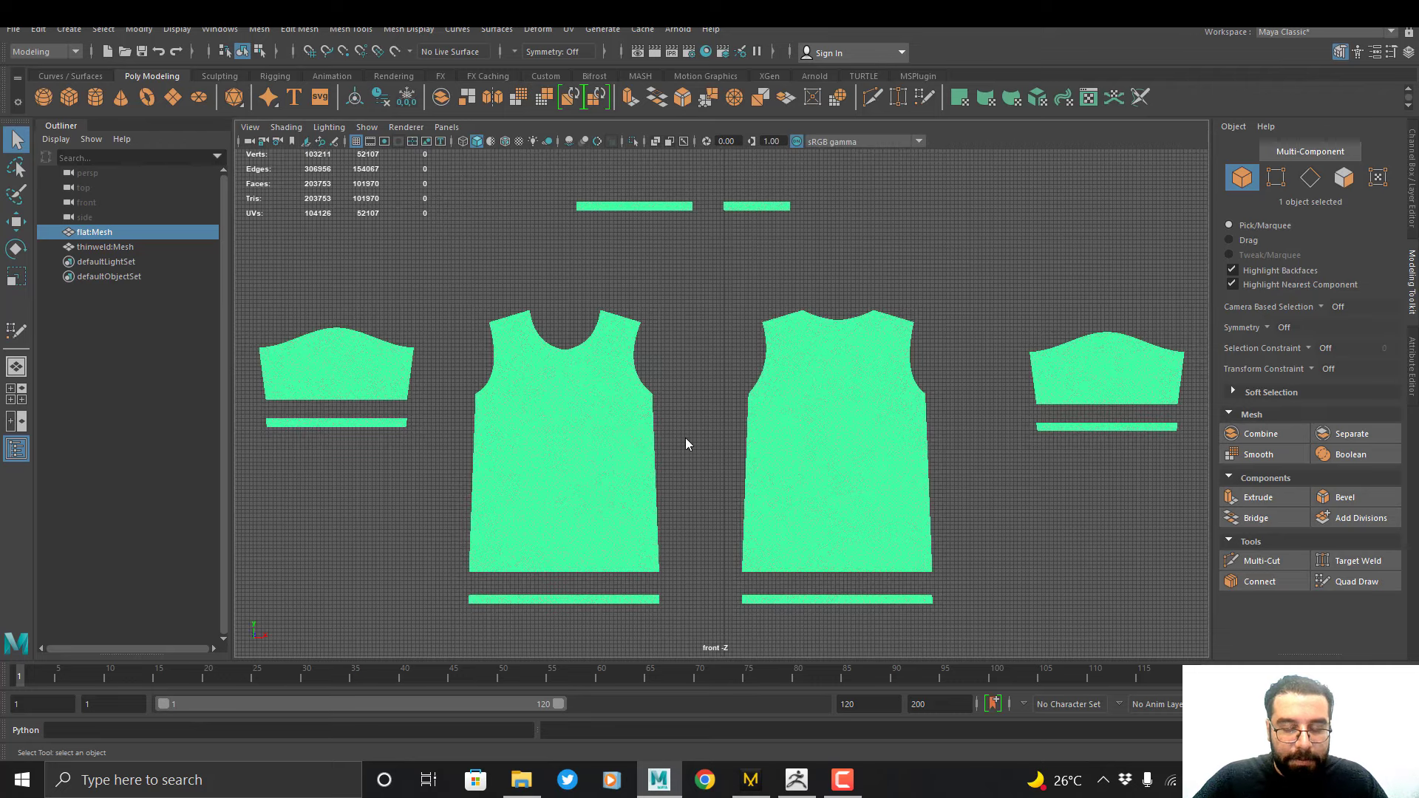
Make the flat pattern mesh a live surface and activate Quad Draw
left_click(887, 274)
left_click(864, 351)
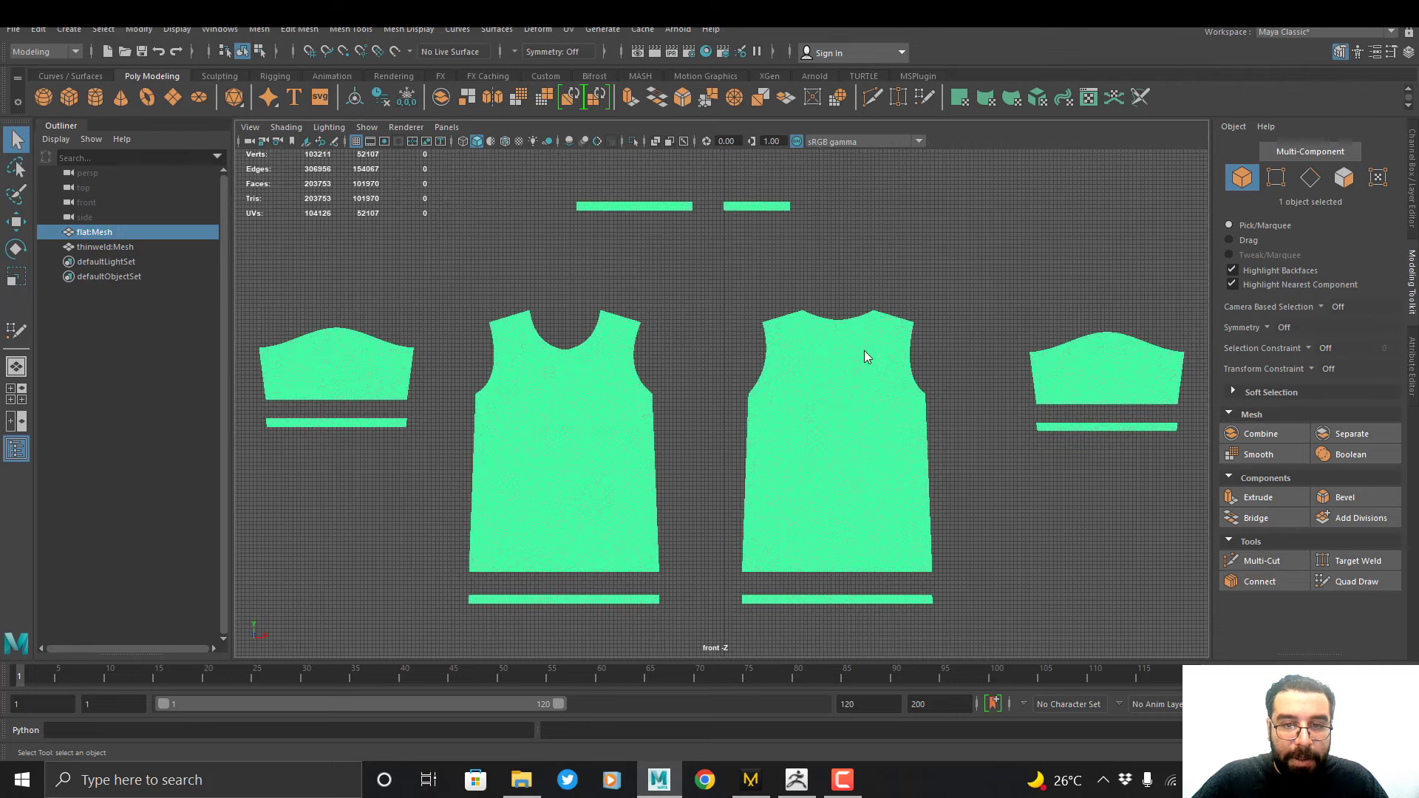
left_click(394, 53)
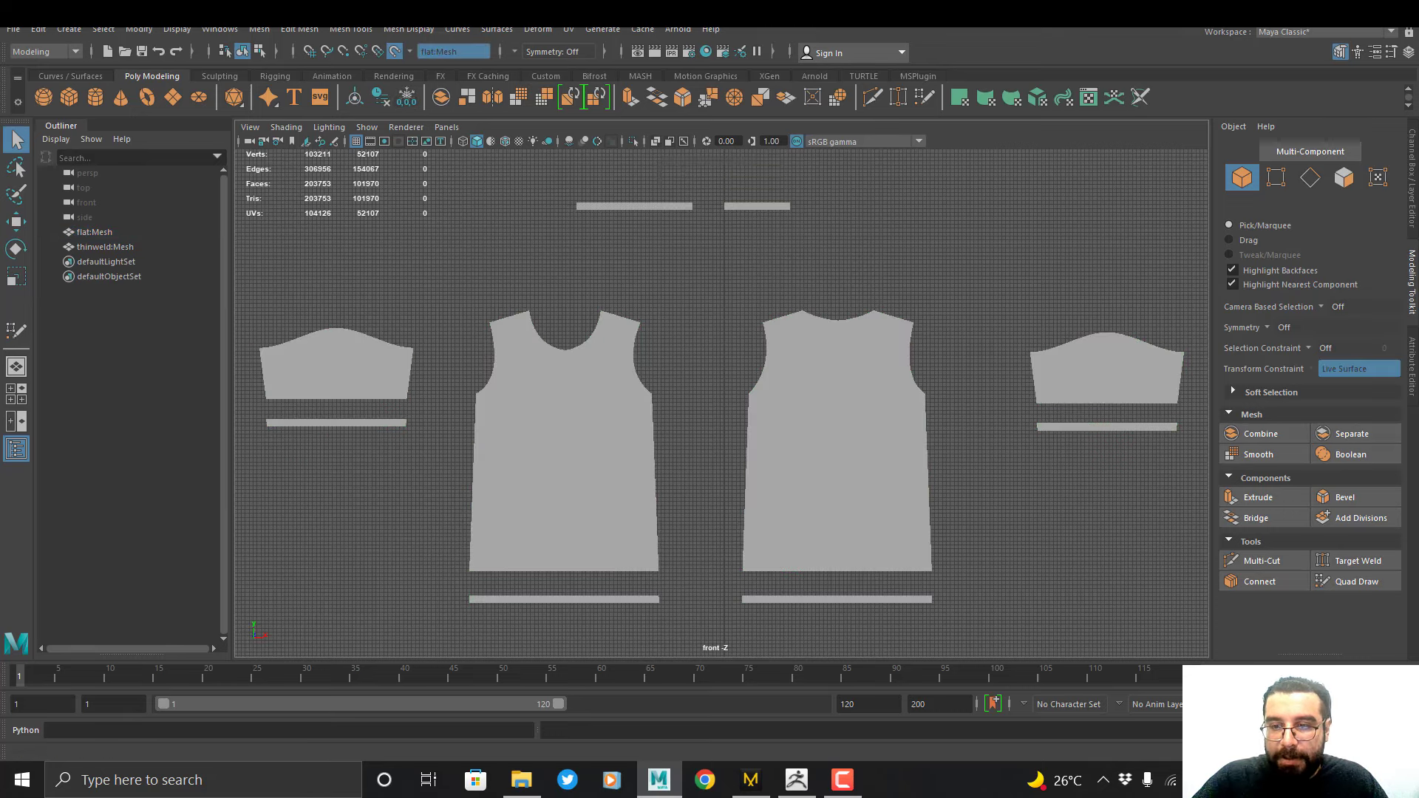
left_click(1339, 584)
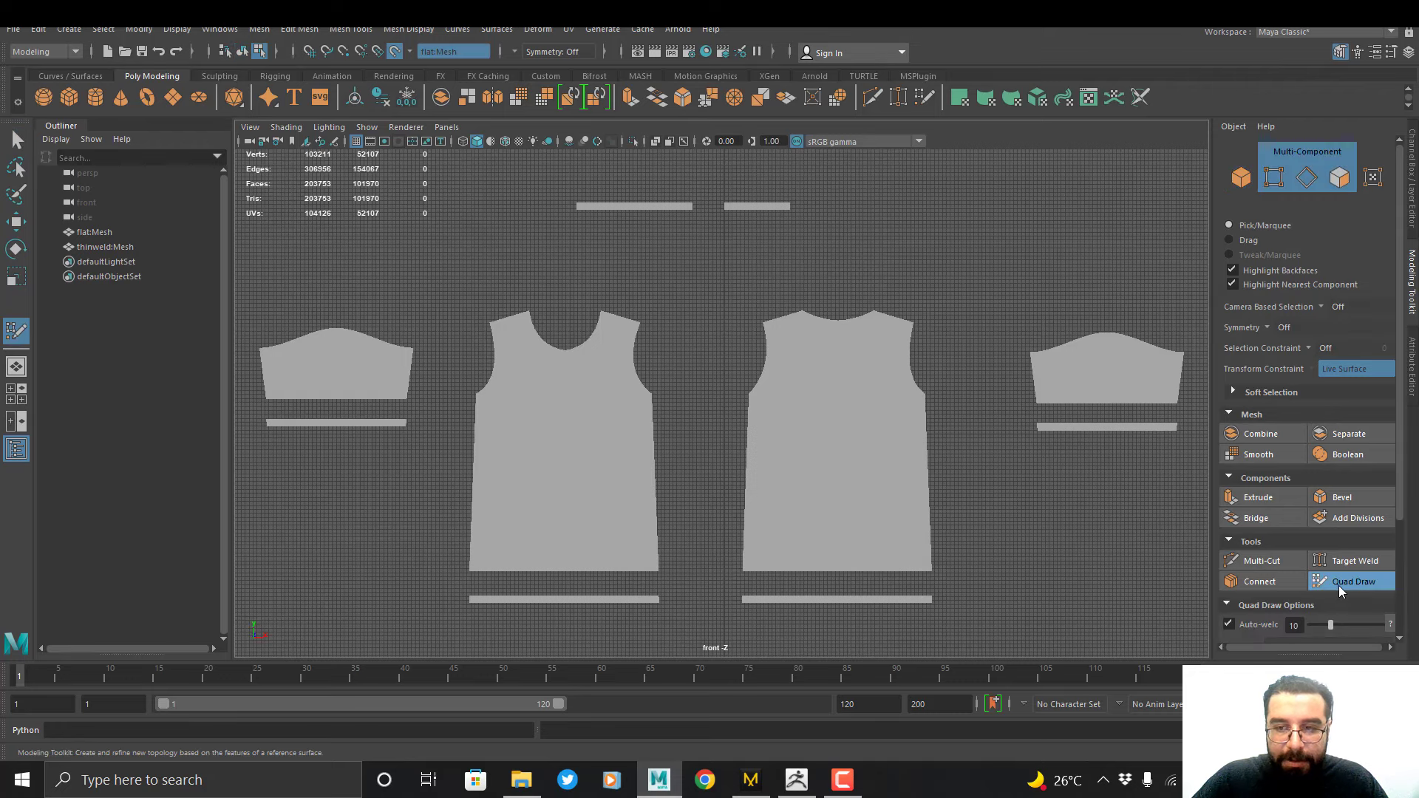
Quad Draw one quad over the front body panel from hem to underarms and split it with a vertical centre loop
scroll(472, 441, "up", 3)
scroll(451, 428, "up", 2)
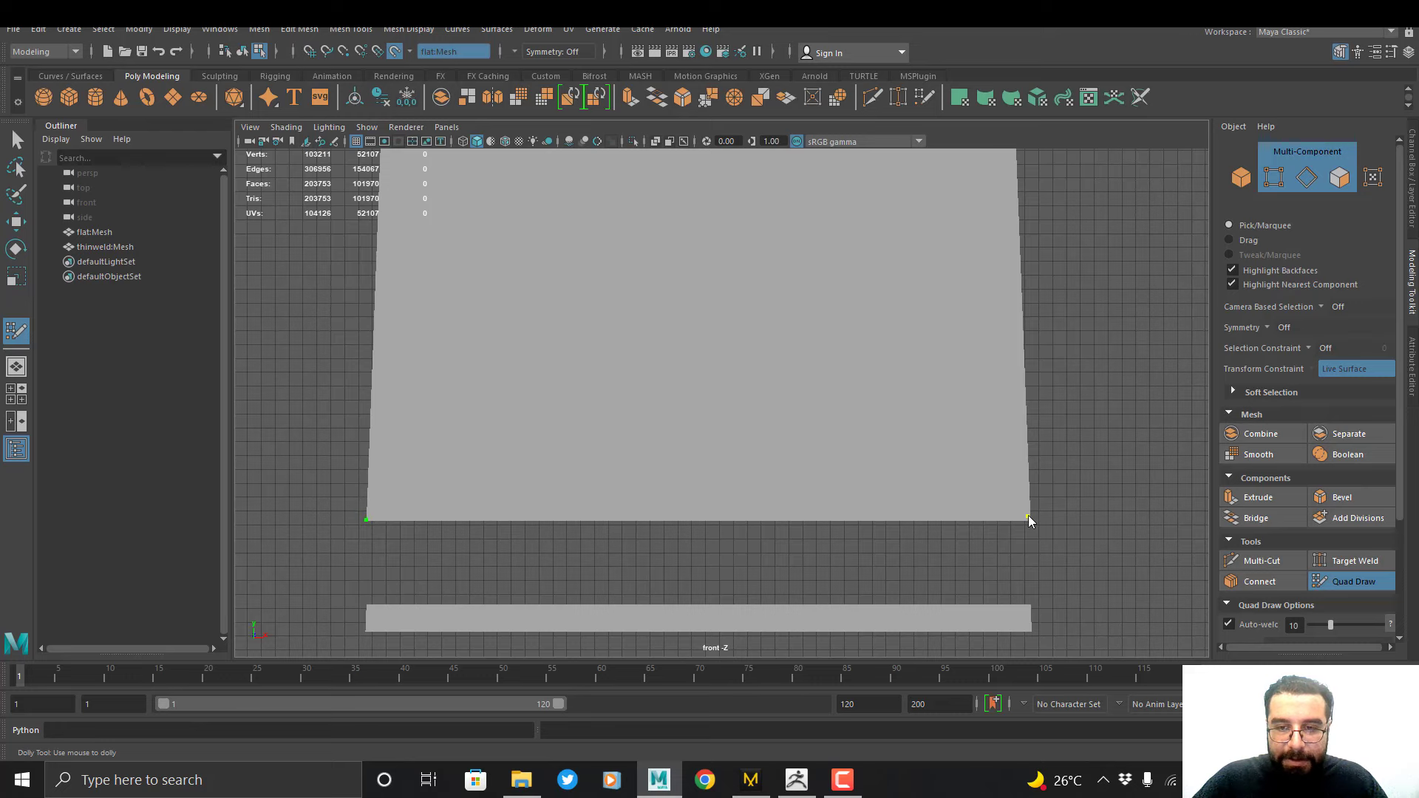
scroll(1028, 522, "down", 3)
middle_click_drag(650, 414, 651, 415, "alt")
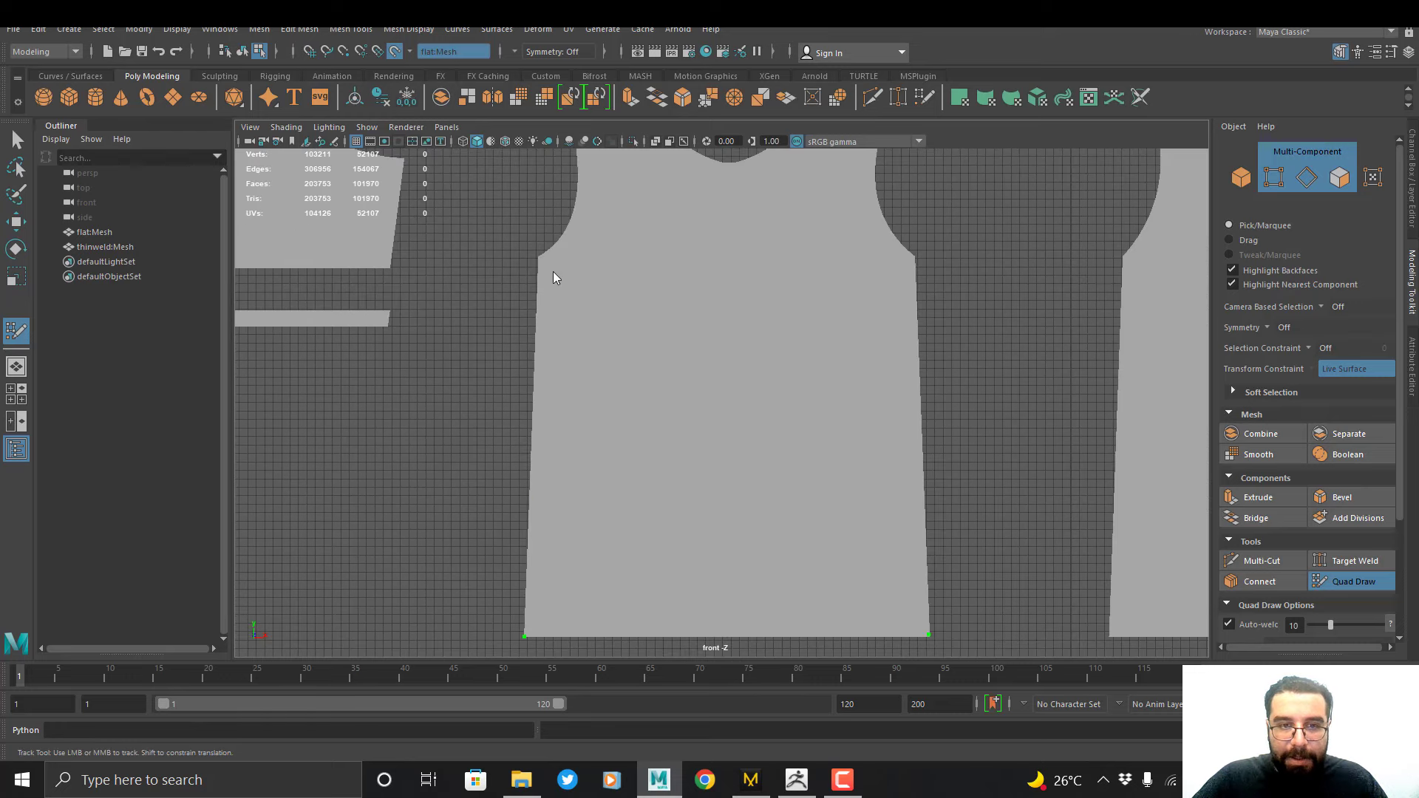
left_click(769, 412, "shift")
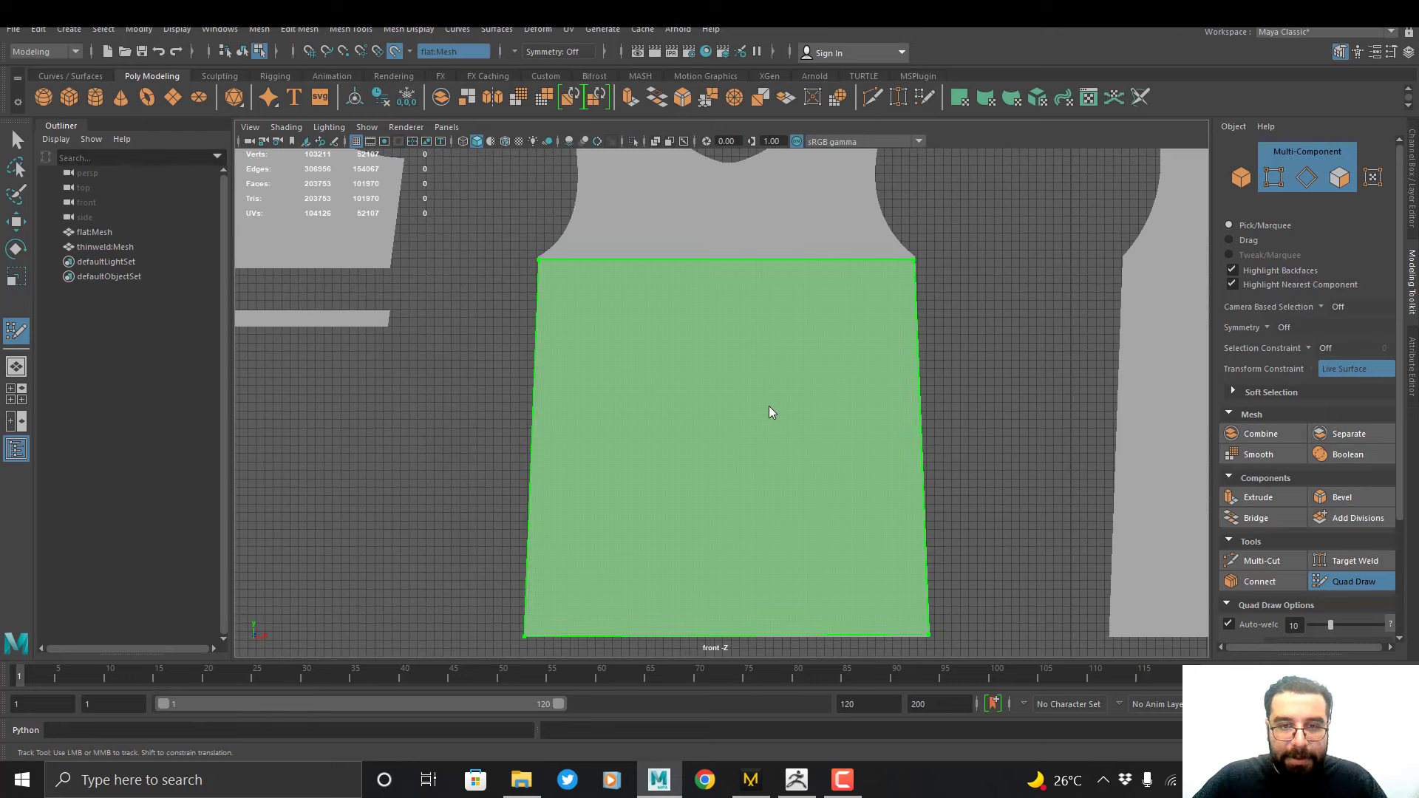
left_click(727, 419, "shift")
scroll(753, 317, "down", 1)
middle_click_drag(753, 316, 716, 434, "alt")
scroll(773, 364, "down", 1)
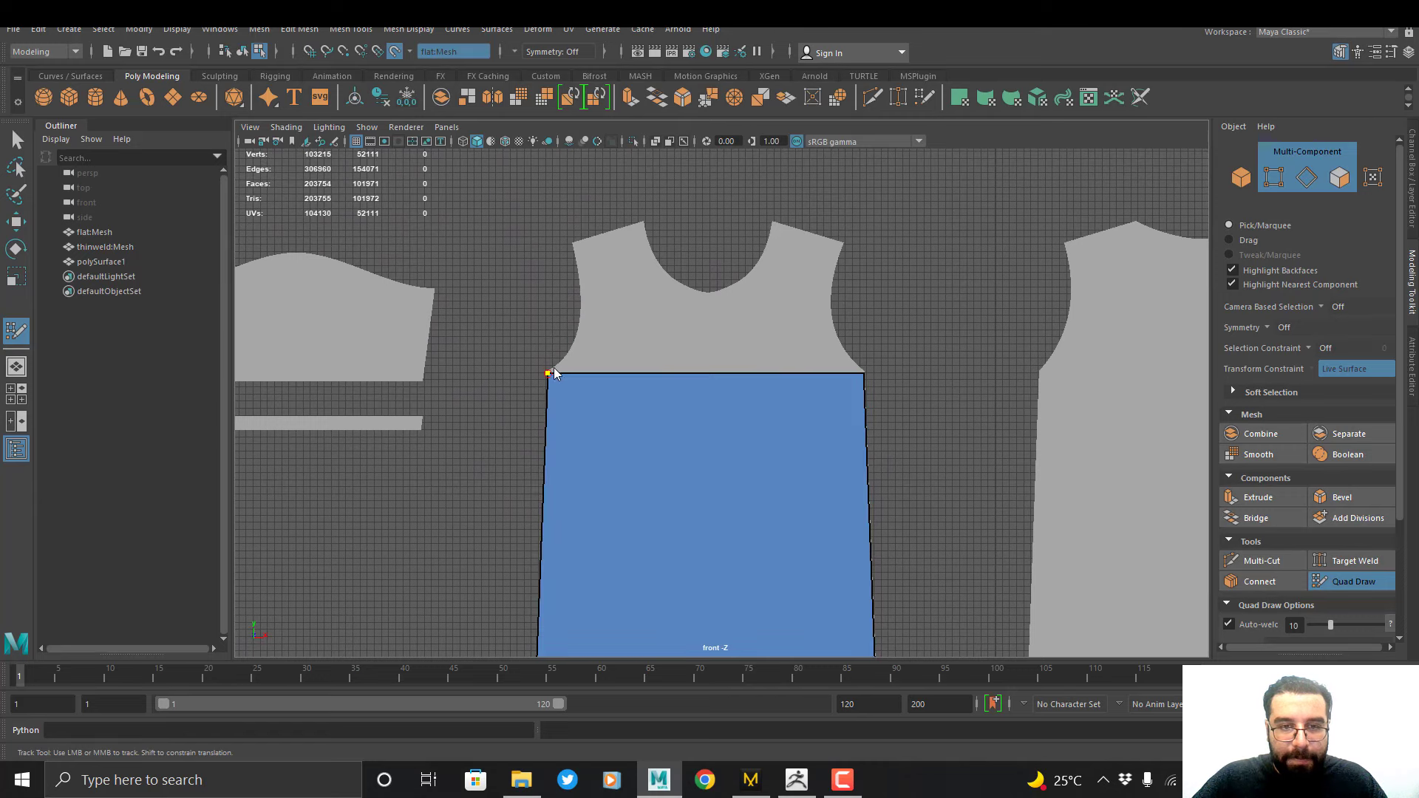
left_click(699, 432, "ctrl")
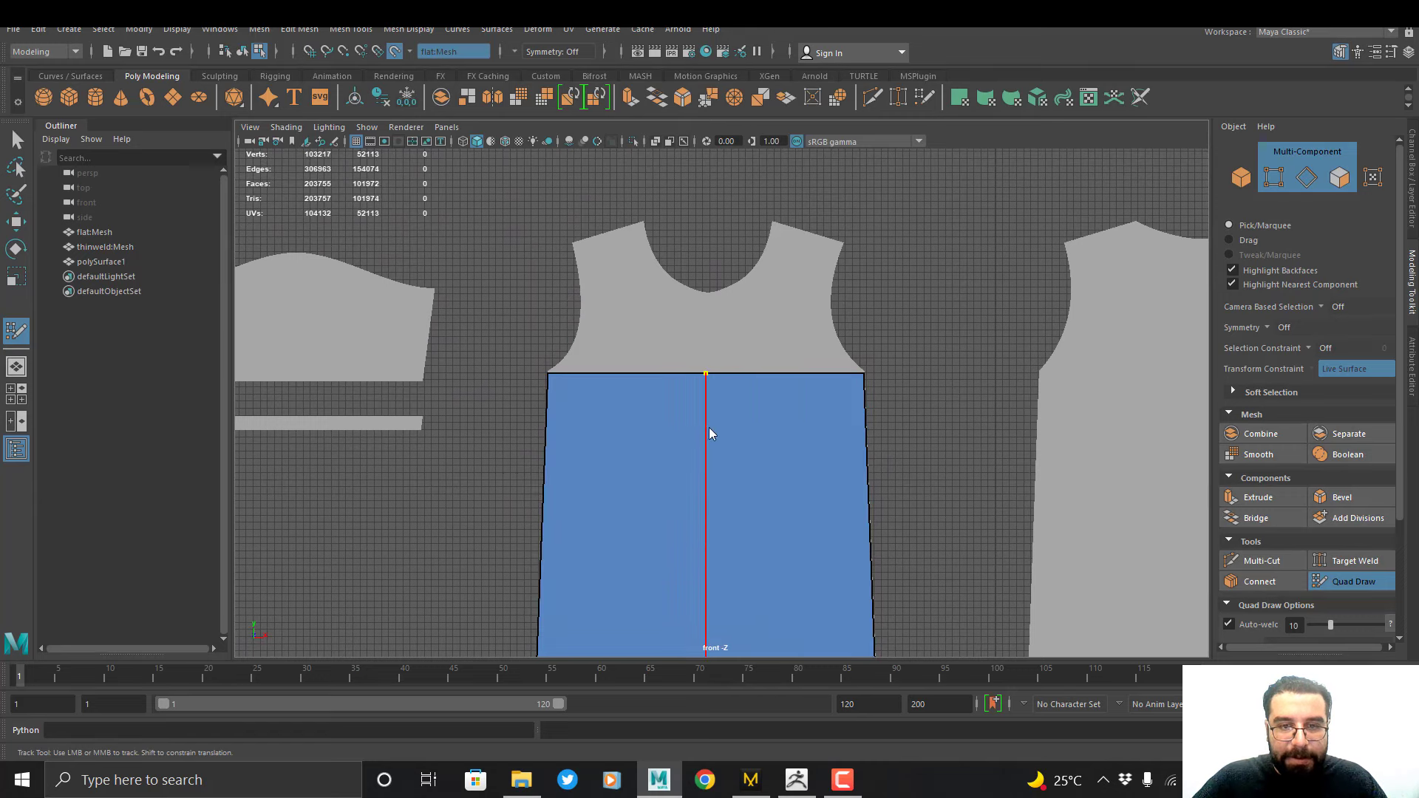
middle_click_drag(708, 427, 723, 276, "alt")
right_click_drag(734, 372, 642, 361, "alt")
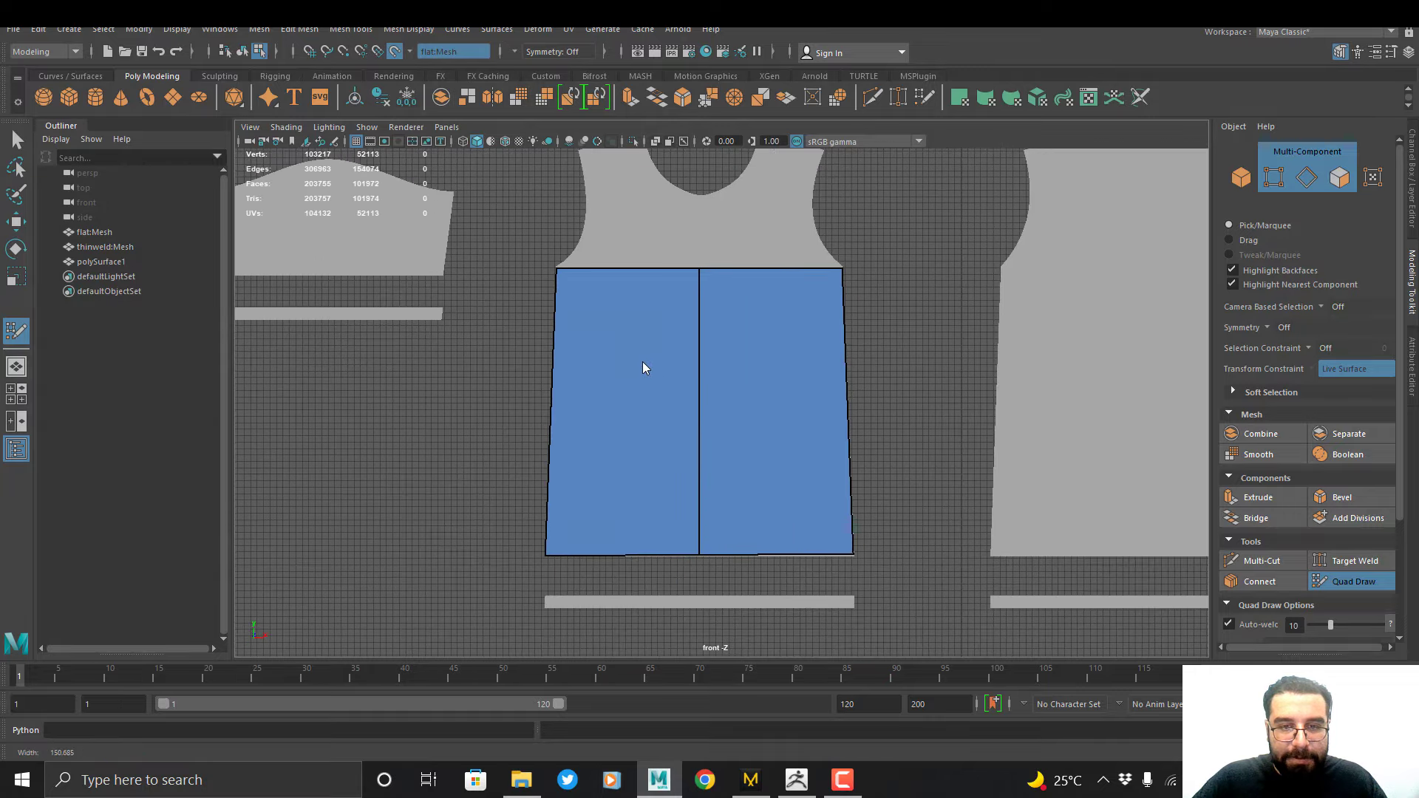
Place points on the four shoulder corners of the front panel and fill a quad from each shoulder down to the chest edge
middle_click_drag(642, 361, 637, 448, "alt")
right_click_drag(655, 553, 630, 611, "alt")
middle_click_drag(630, 611, 624, 741, "alt")
right_click_drag(627, 615, 644, 589, "alt")
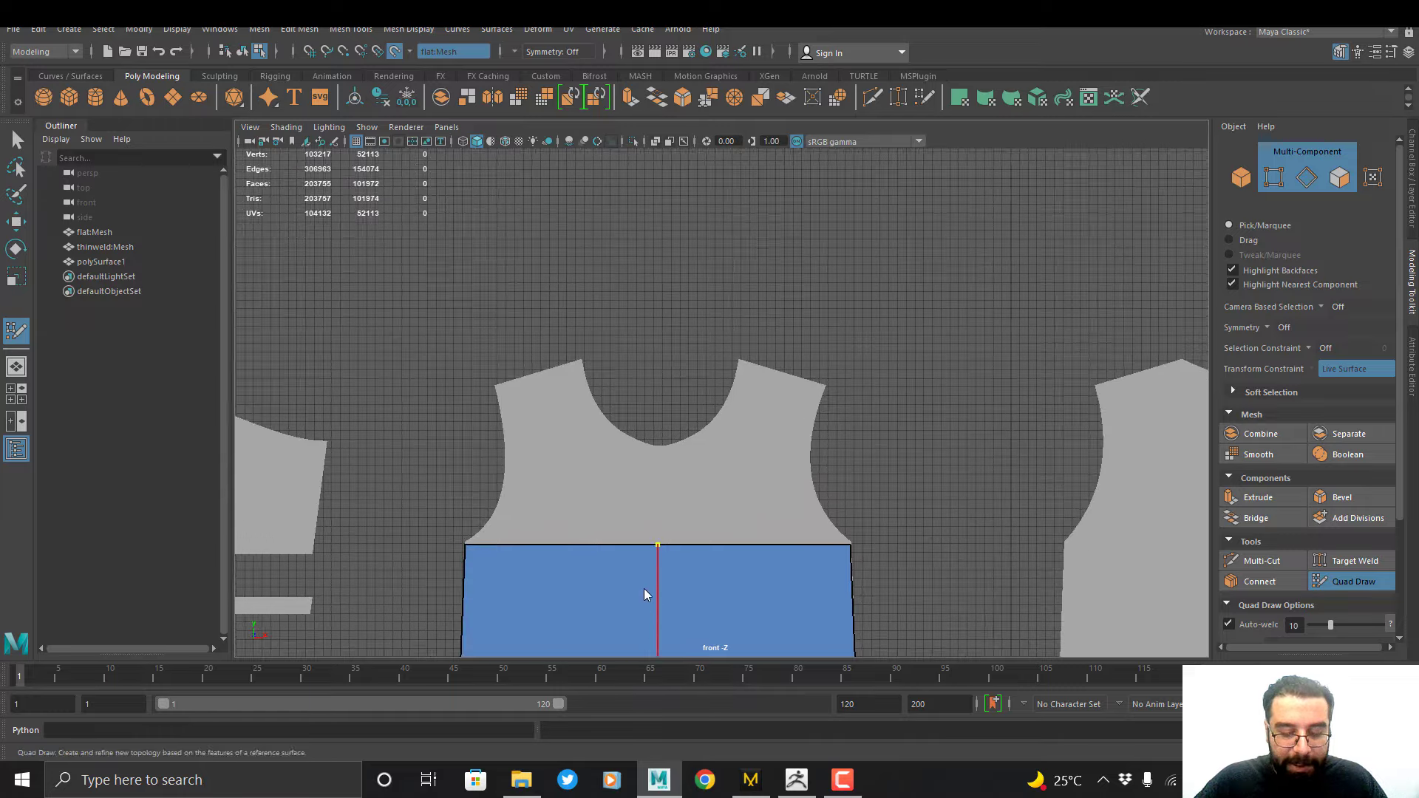
middle_click_drag(644, 589, 662, 537, "alt")
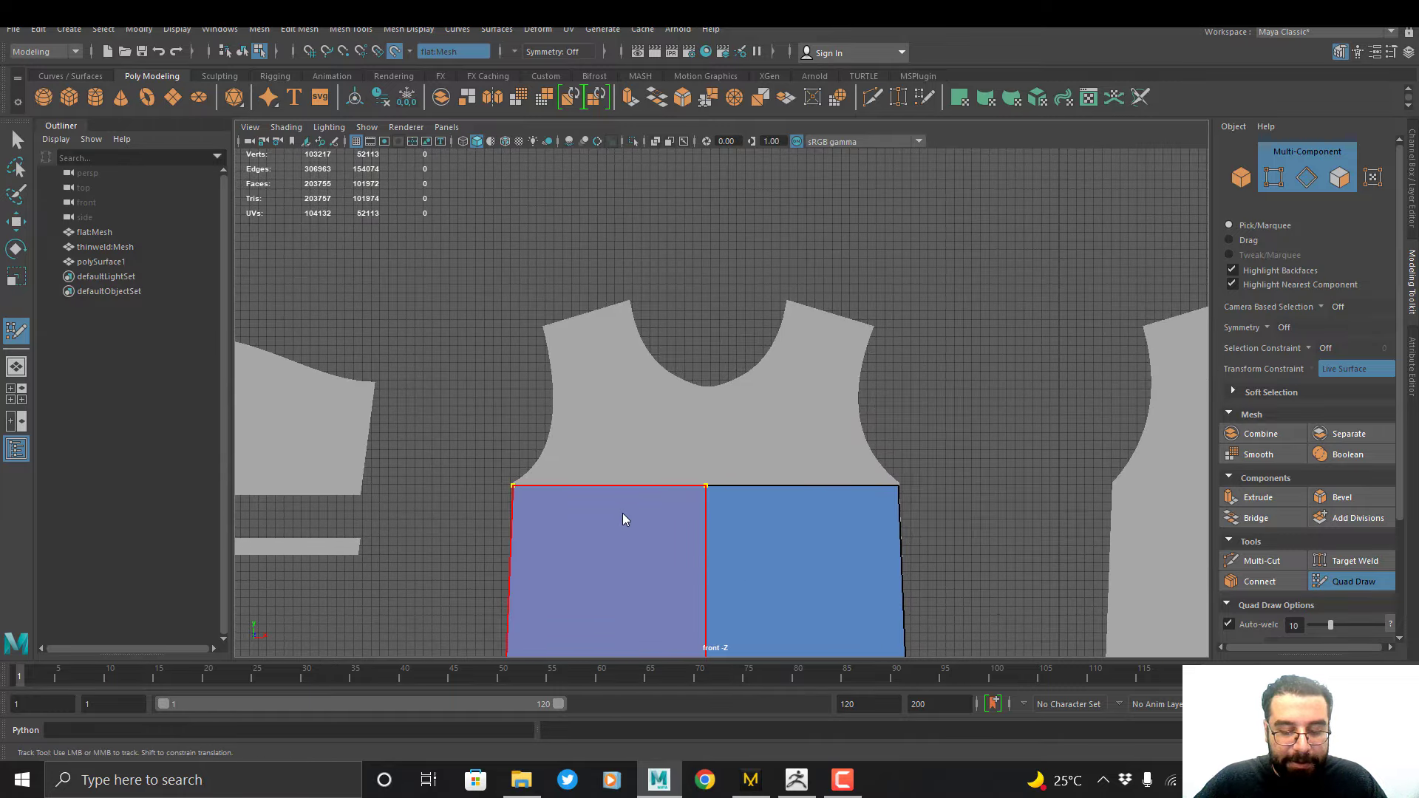
right_click_drag(622, 513, 658, 547, "alt")
middle_click_drag(630, 495, 657, 569, "alt")
middle_click_drag(563, 404, 575, 424, "alt")
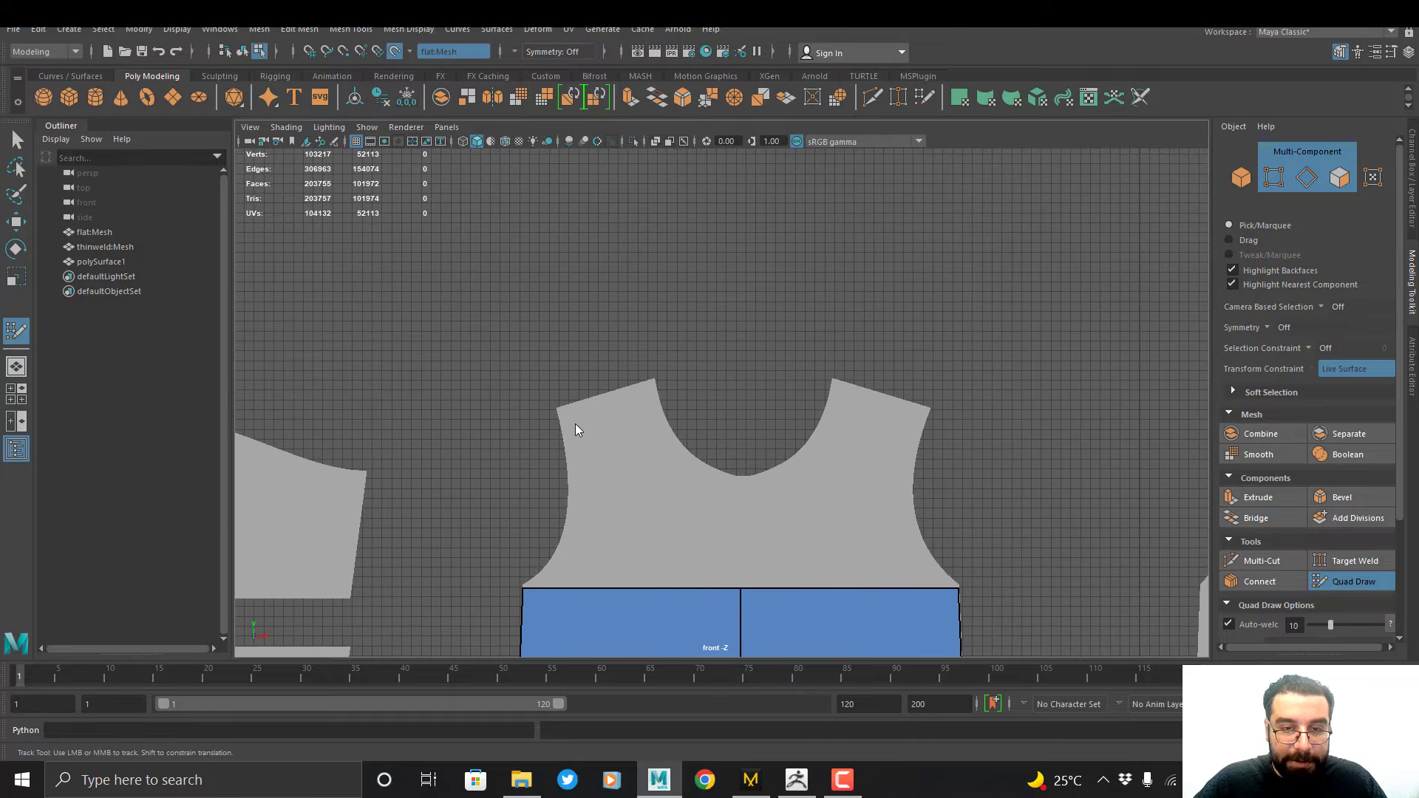
right_click_drag(575, 423, 591, 461, "alt")
middle_click_drag(592, 461, 606, 405, "alt")
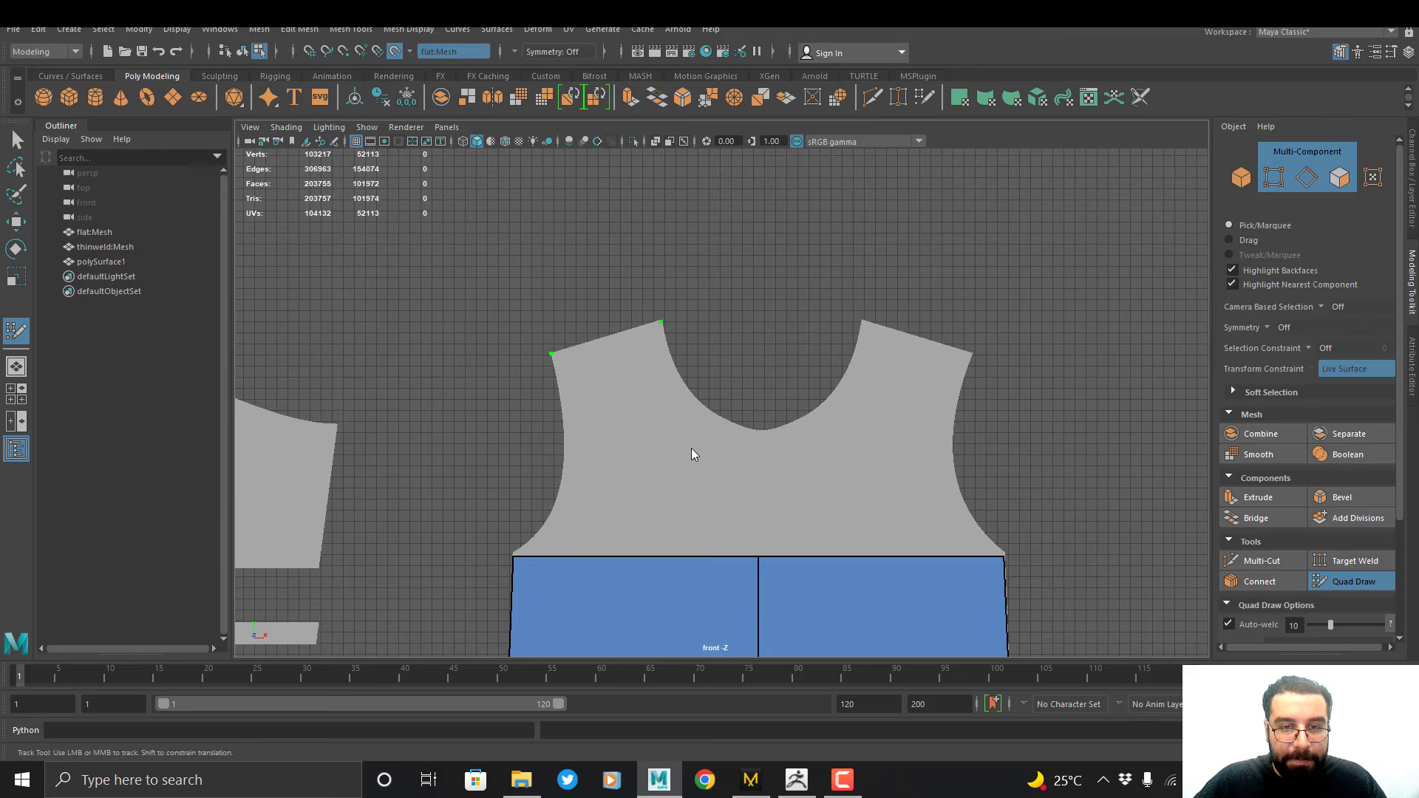
middle_click_drag(691, 448, 662, 361, "alt")
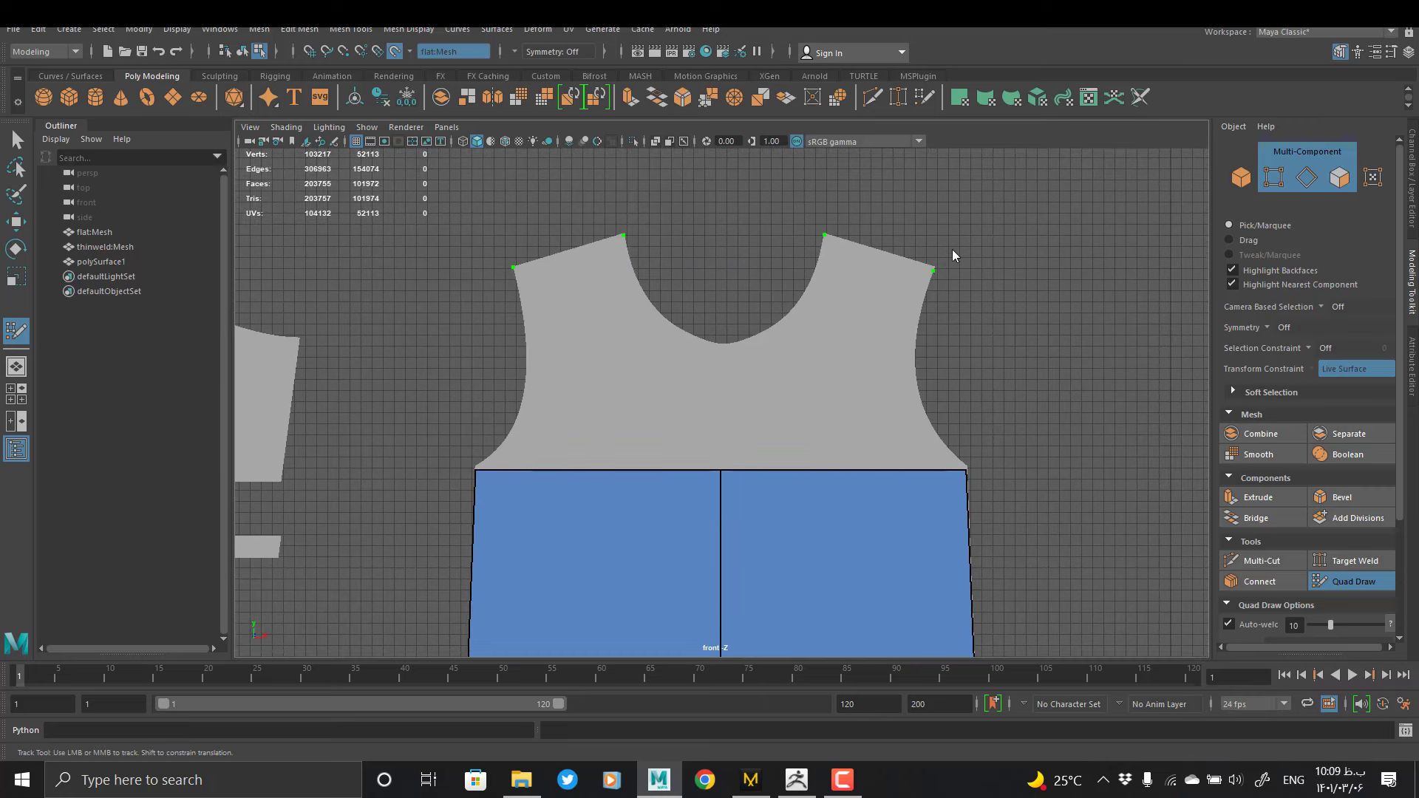
left_click(632, 376, "shift")
left_click(827, 379, "shift")
Insert a cross loop through each front shoulder quad and weld their inner points together at the neckline centre
middle_click(773, 356, "ctrl")
middle_click(672, 357, "ctrl")
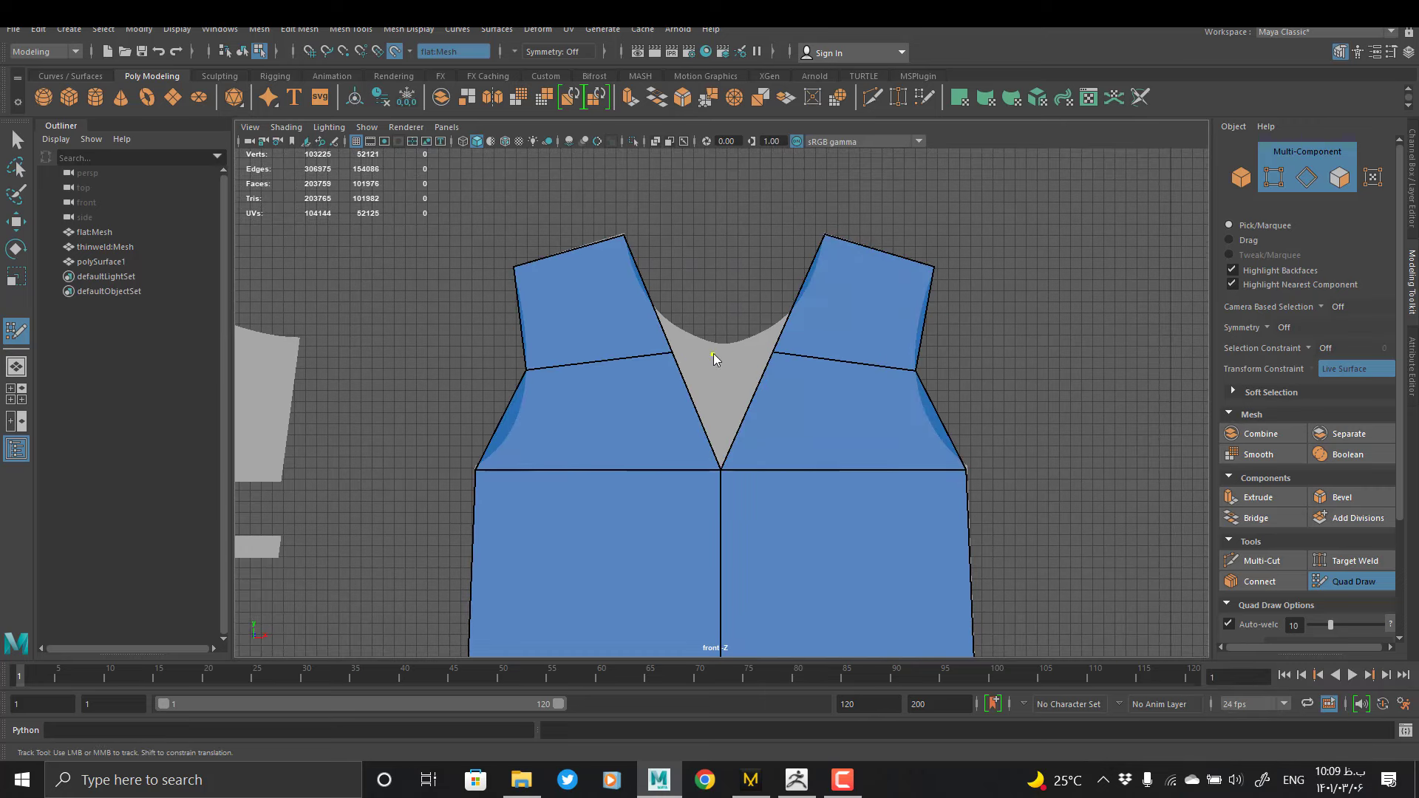
left_click_drag(675, 355, 723, 358)
Move the centre and side corner points of the new mesh onto the front panel's hem edge
middle_click_drag(964, 477, 944, 219, "alt")
middle_click_drag(736, 527, 819, 273, "alt")
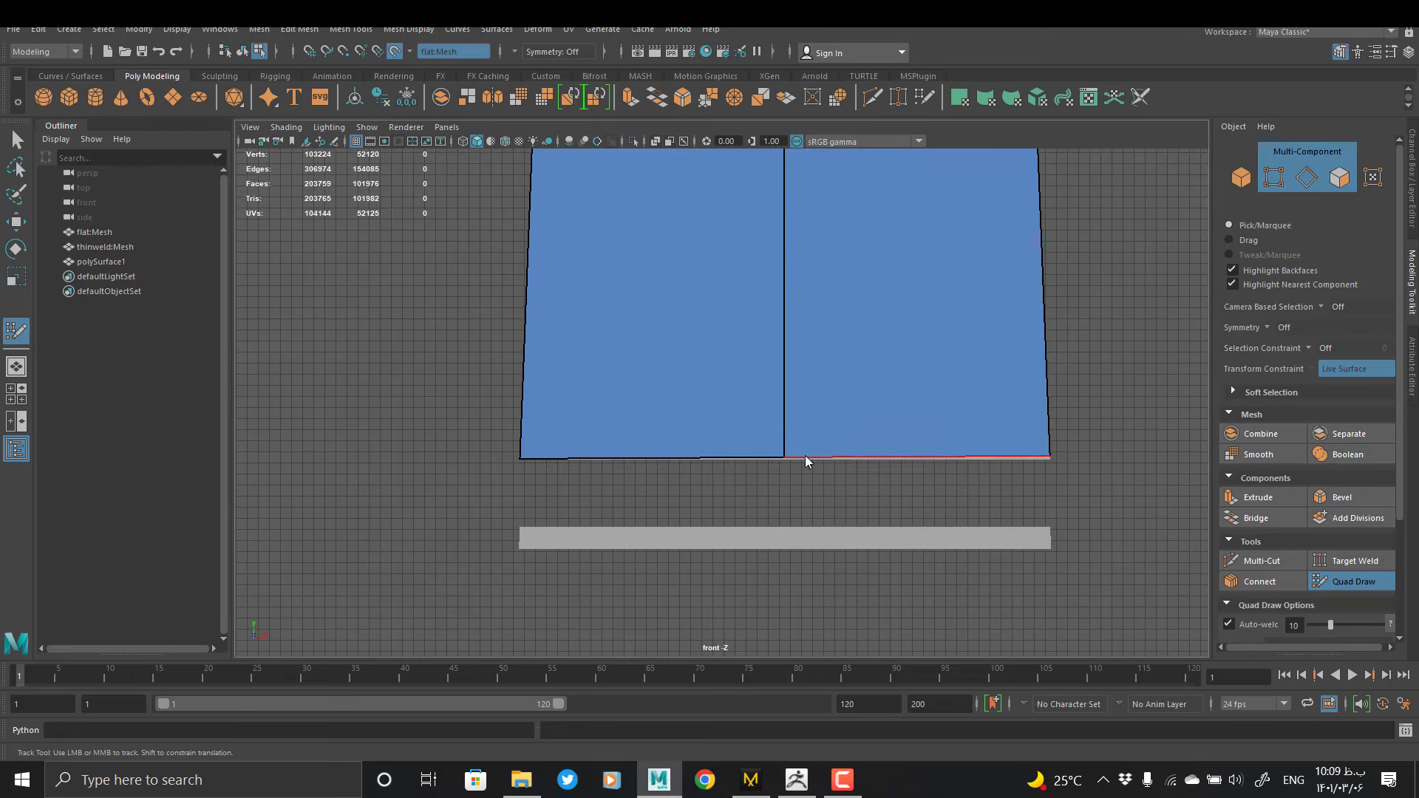
left_click_drag(784, 456, 785, 481)
left_click_drag(1050, 455, 1052, 460)
Insert three horizontal loops across the front body and one vertical loop through each half
right_click_drag(850, 378, 759, 378, "alt")
middle_click_drag(758, 377, 759, 510, "alt")
middle_click(762, 481, "ctrl")
middle_click(766, 425, "ctrl")
middle_click(763, 562, "ctrl")
middle_click(835, 501, "ctrl")
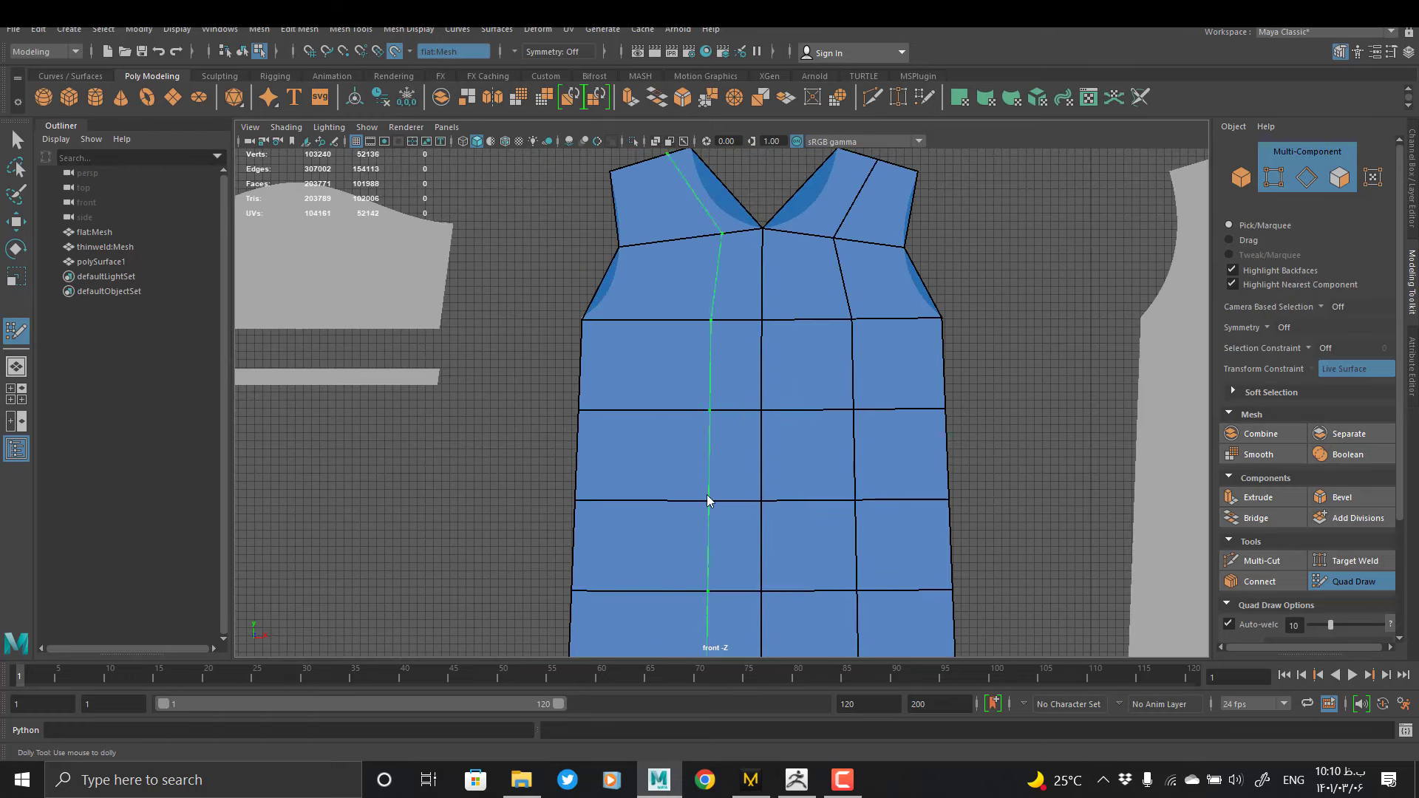
middle_click(711, 502, "ctrl")
Add an extra vertical loop beside the front panel's centre line, plus cross loops through both shoulders and the chest
middle_click(815, 232, "ctrl")
middle_click(829, 199, "ctrl")
middle_click(662, 199, "ctrl")
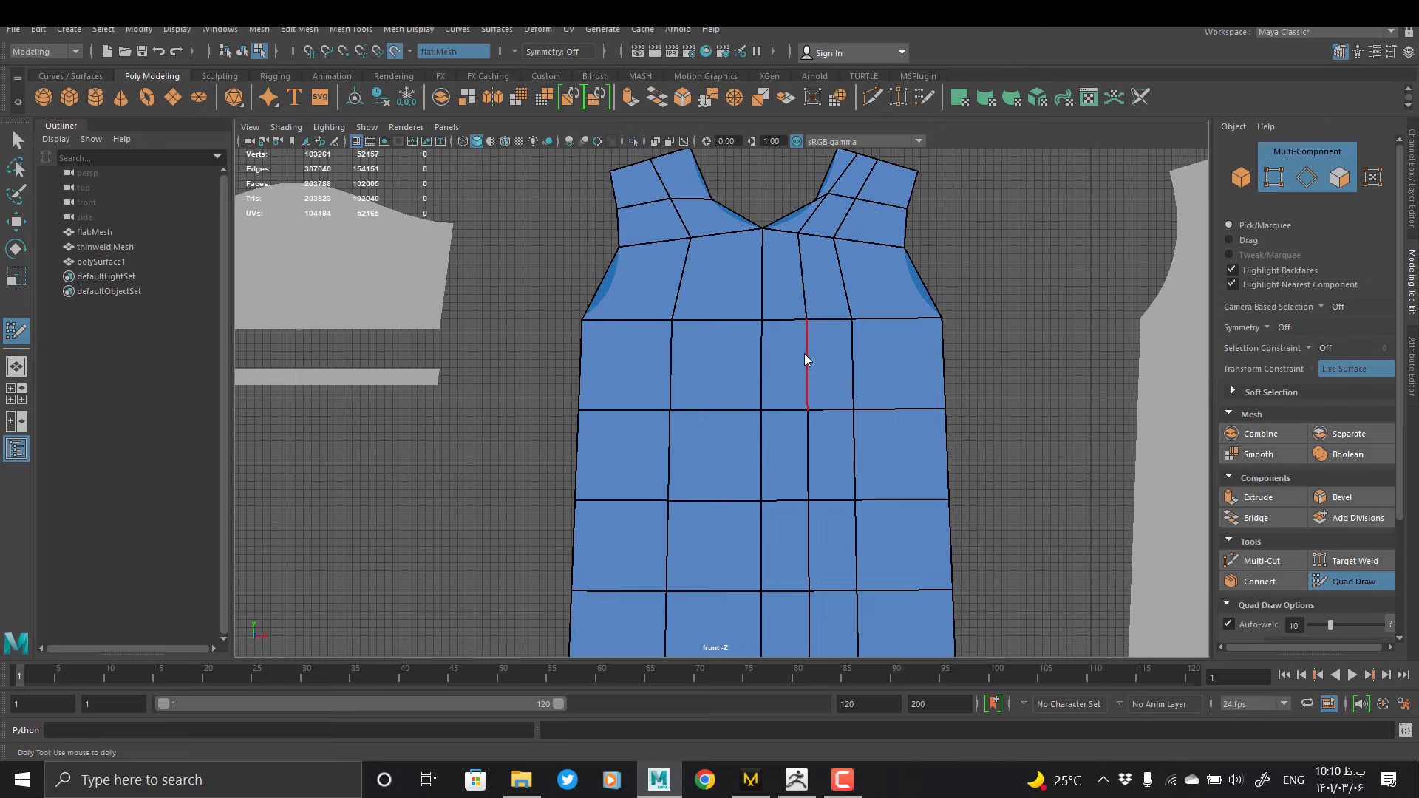
middle_click(783, 277, "ctrl")
Relax the front panel's quads to even out their spacing and fit the curved outline
middle_click_drag(842, 211, 834, 225, "alt")
left_click(834, 230, "ctrl")
mouse_move(834, 237)
left_mouse_down("shift")
mouse_move(675, 206)
mouse_move(865, 481)
mouse_move(721, 268)
mouse_move(846, 276)
mouse_move(757, 601)
mouse_move(872, 564)
mouse_move(662, 471)
mouse_move(703, 251)
mouse_move(650, 347)
left_mouse_up("shift")
Quad Draw the back body panel from hem to underarms as a quad split by a vertical centre loop
middle_click_drag(849, 488, 606, 458, "alt")
scroll(614, 296, "down", 2)
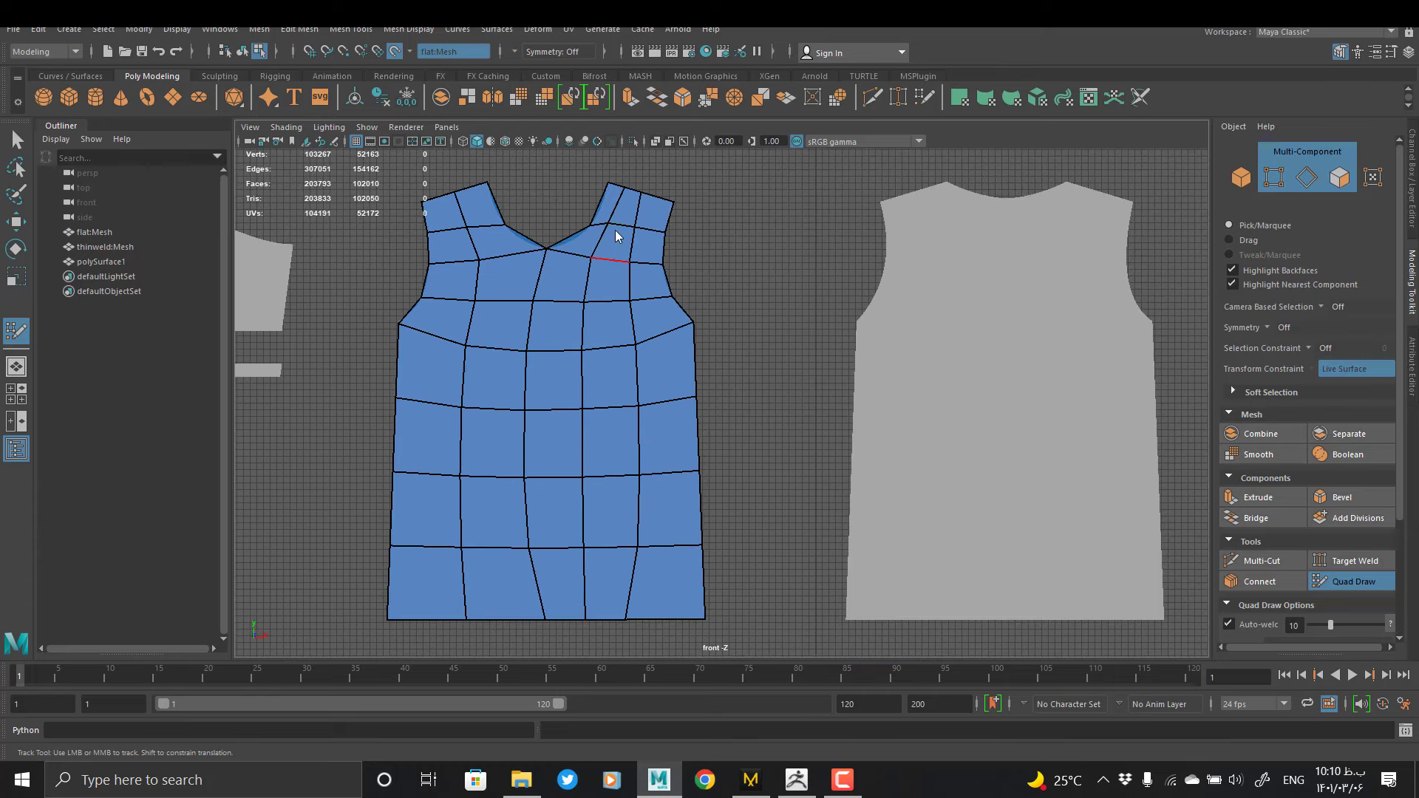
middle_click_drag(990, 558, 742, 436, "alt")
scroll(743, 436, "up", 1)
left_click(577, 516)
middle_click_drag(888, 365, 853, 570, "alt")
left_click(906, 366)
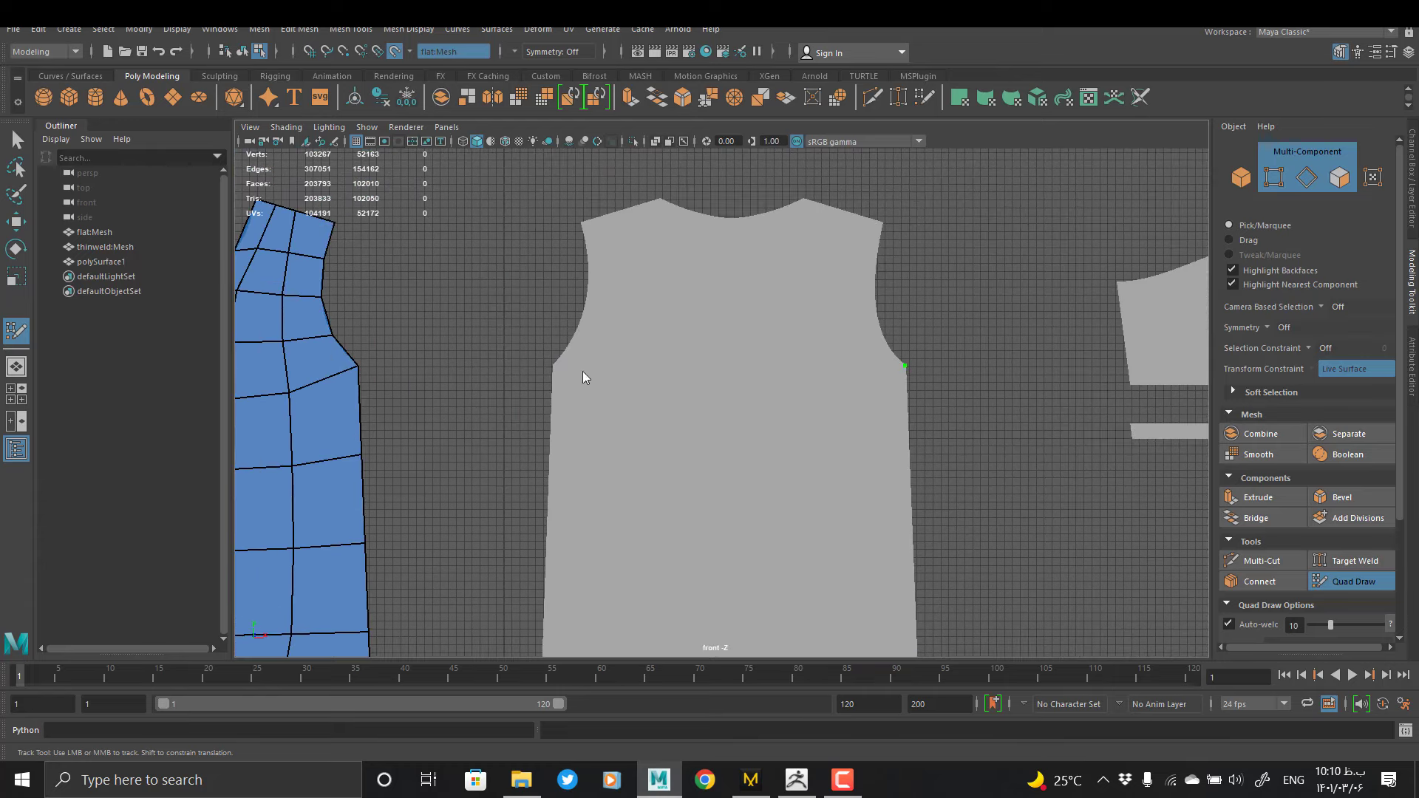
left_click(748, 498, "shift")
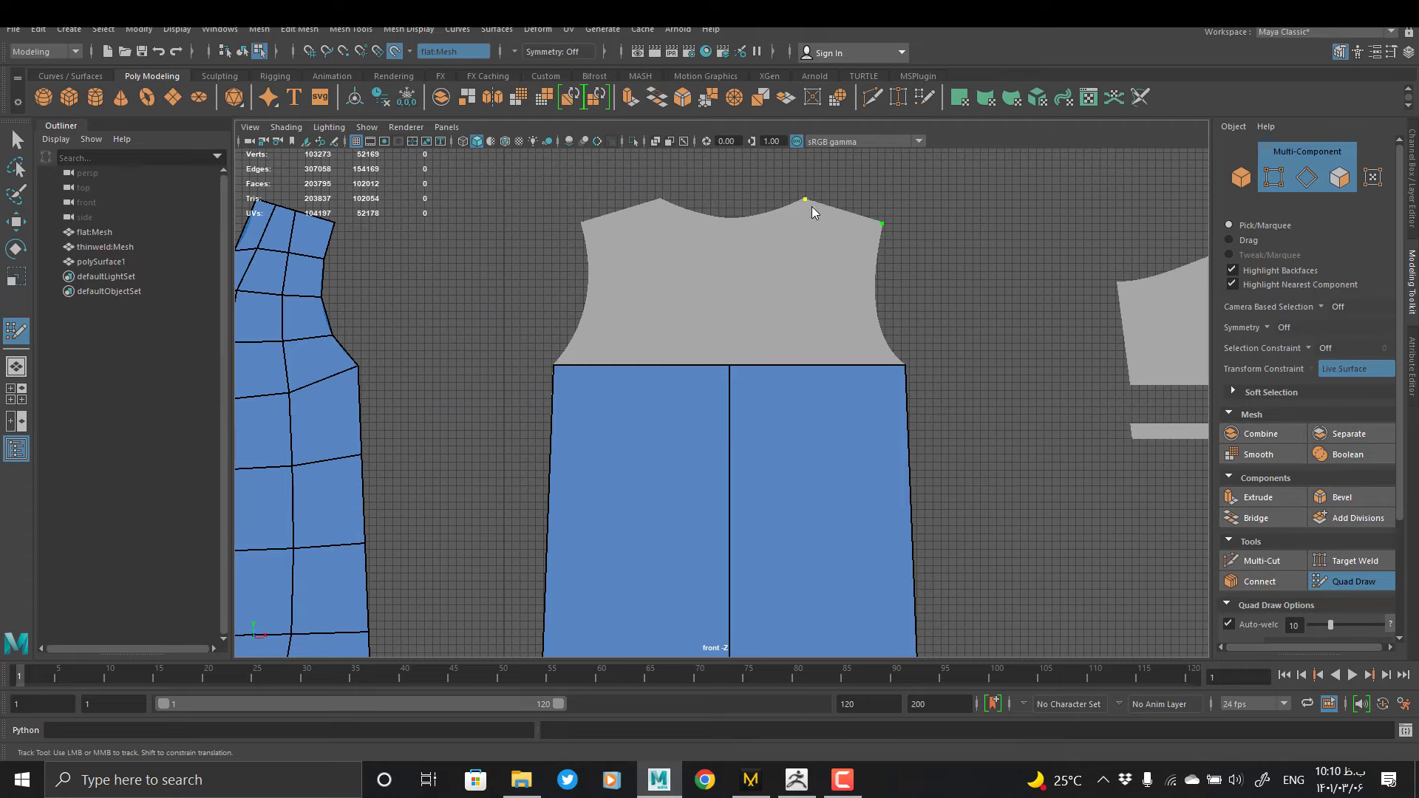
Place the back panel's shoulder corner points and fill a quad from each shoulder down to the underarm edge
left_click(583, 222)
left_click(642, 295, "shift")
left_click(827, 268, "shift")
middle_click_drag(827, 268, 841, 376, "alt")
scroll(841, 377, "up", 1)
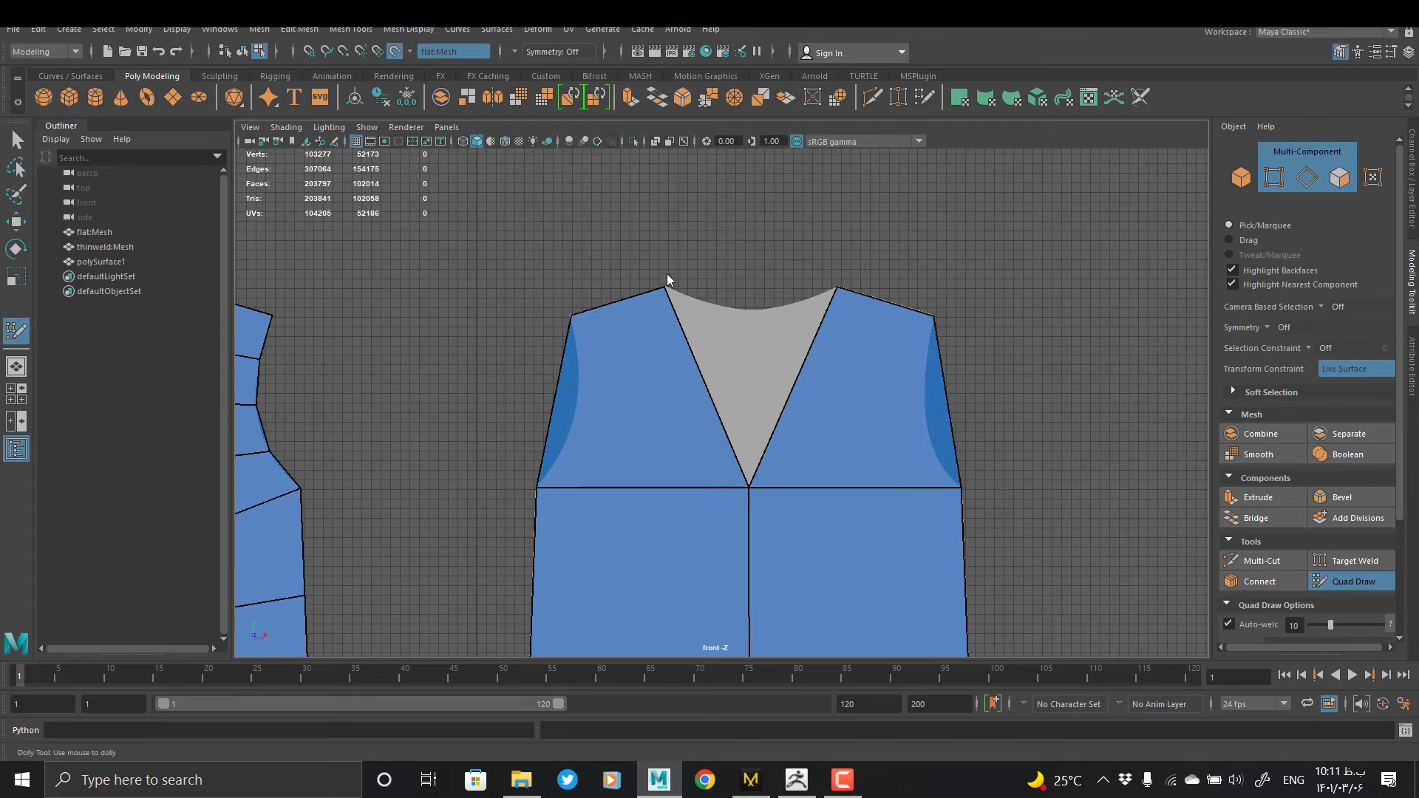
Insert a cross loop through each back shoulder quad and weld their inner points at the back neckline's centre
left_click(706, 387, "ctrl")
left_click(945, 403, "ctrl")
left_click_drag(793, 388, 751, 311)
left_click_drag(706, 387, 749, 312)
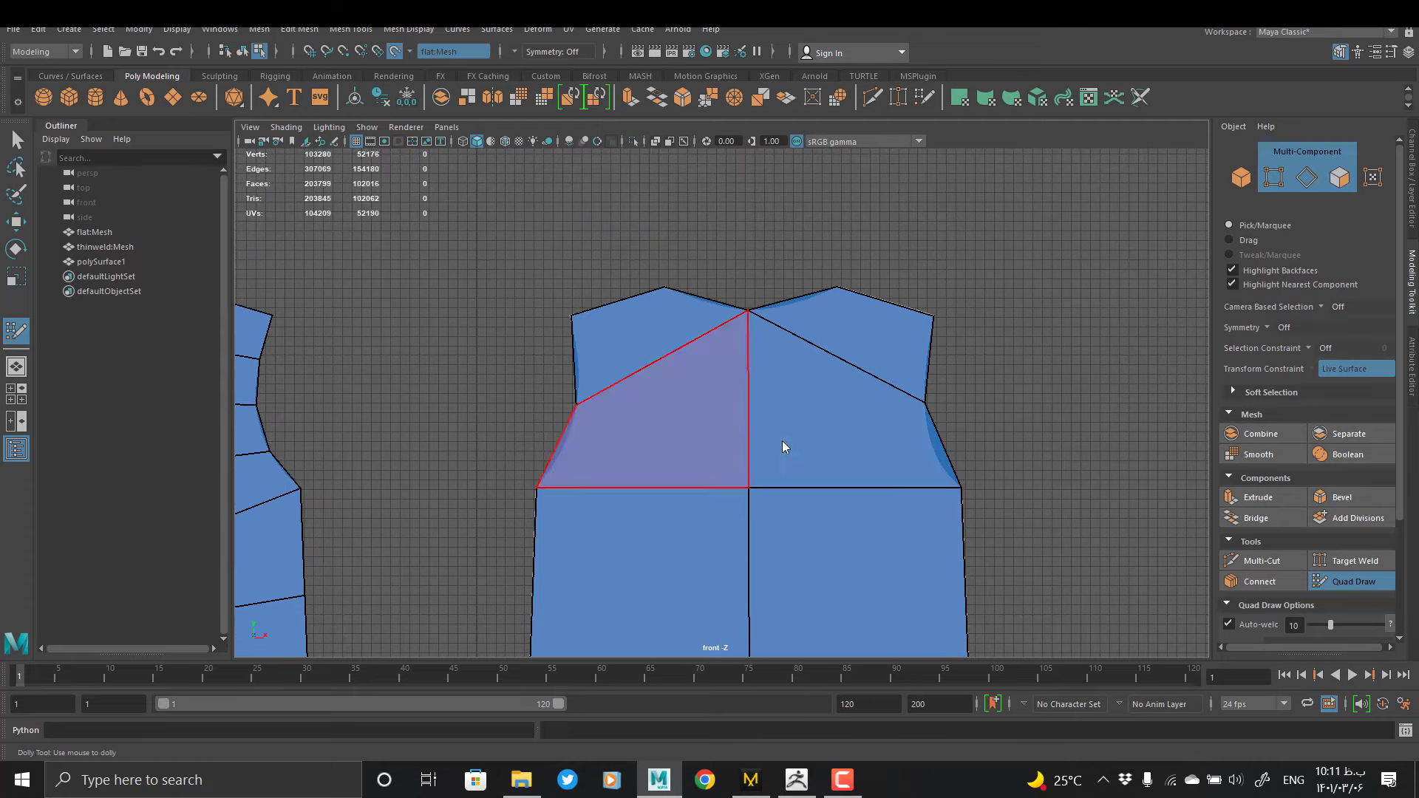
Insert one vertical loop through each half of the back panel, from shoulder to hem
middle_click_drag(786, 559, 831, 438, "alt")
scroll(831, 437, "down", 1)
left_click(694, 385, "ctrl")
left_click(873, 390, "ctrl")
Undo the last three Quad Draw edits on the back panel
middle_click_drag(694, 434, 825, 465, "alt")
key("ctrl+z")
key("ctrl+z")
key("ctrl+z")
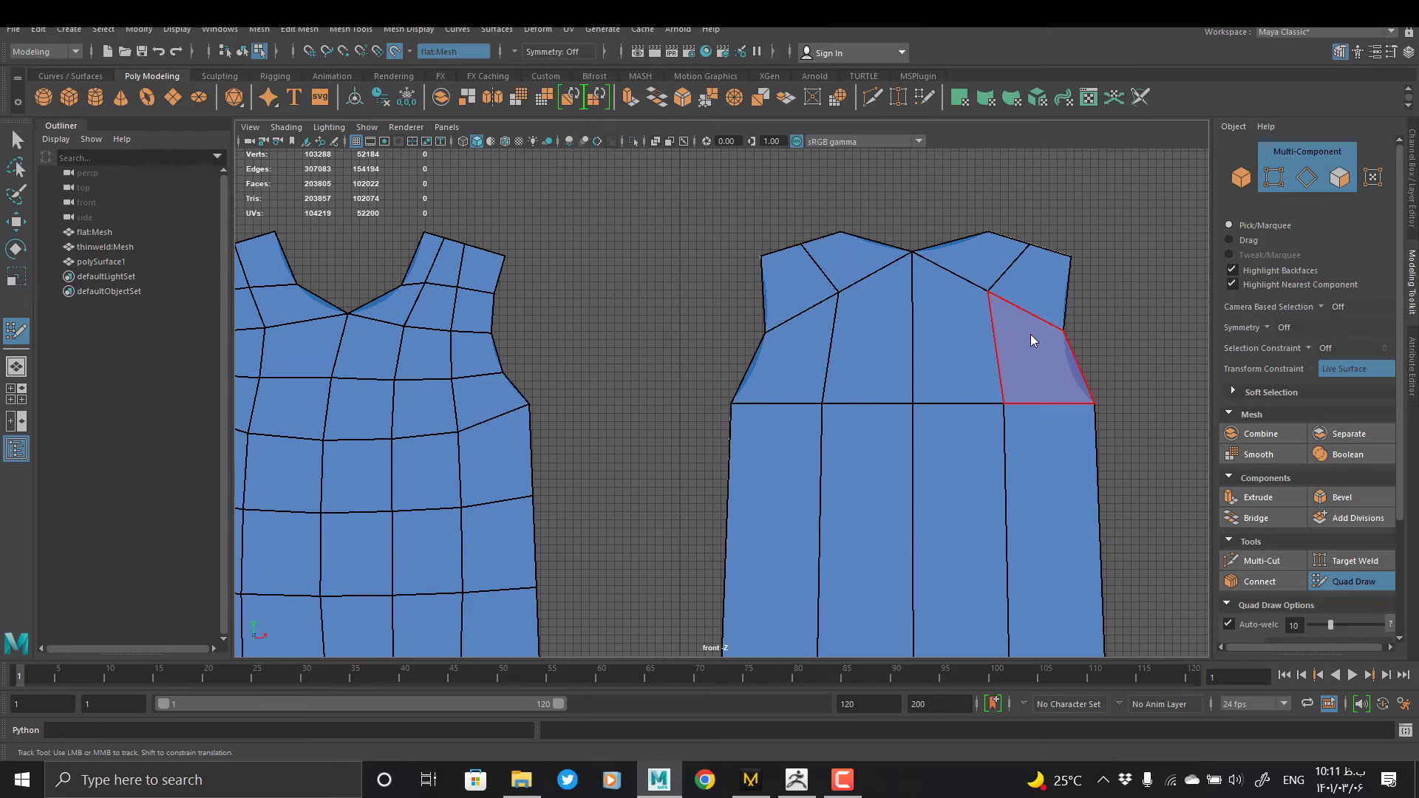
key("ctrl+z")
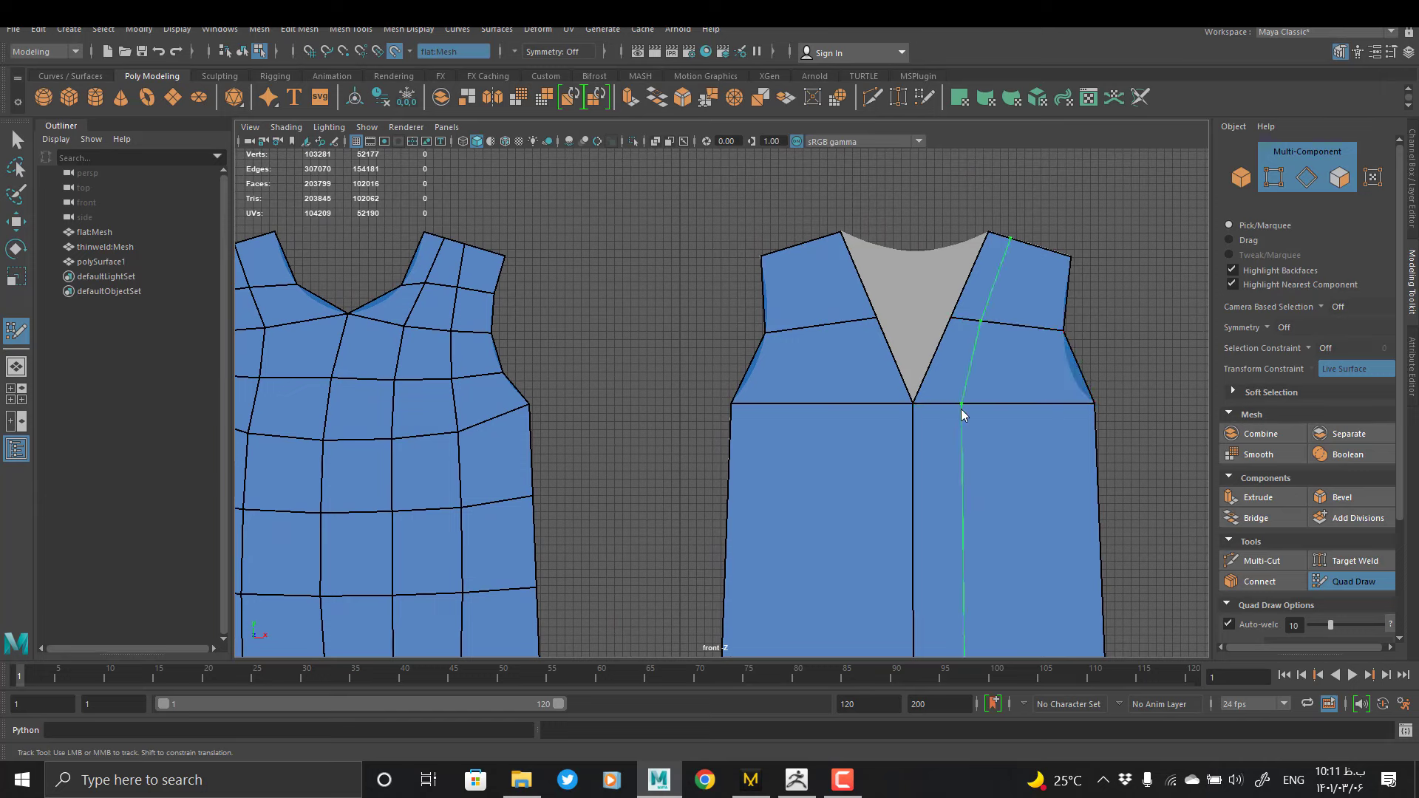
left_click_drag(877, 319, 915, 253)
left_click_drag(950, 318, 916, 253)
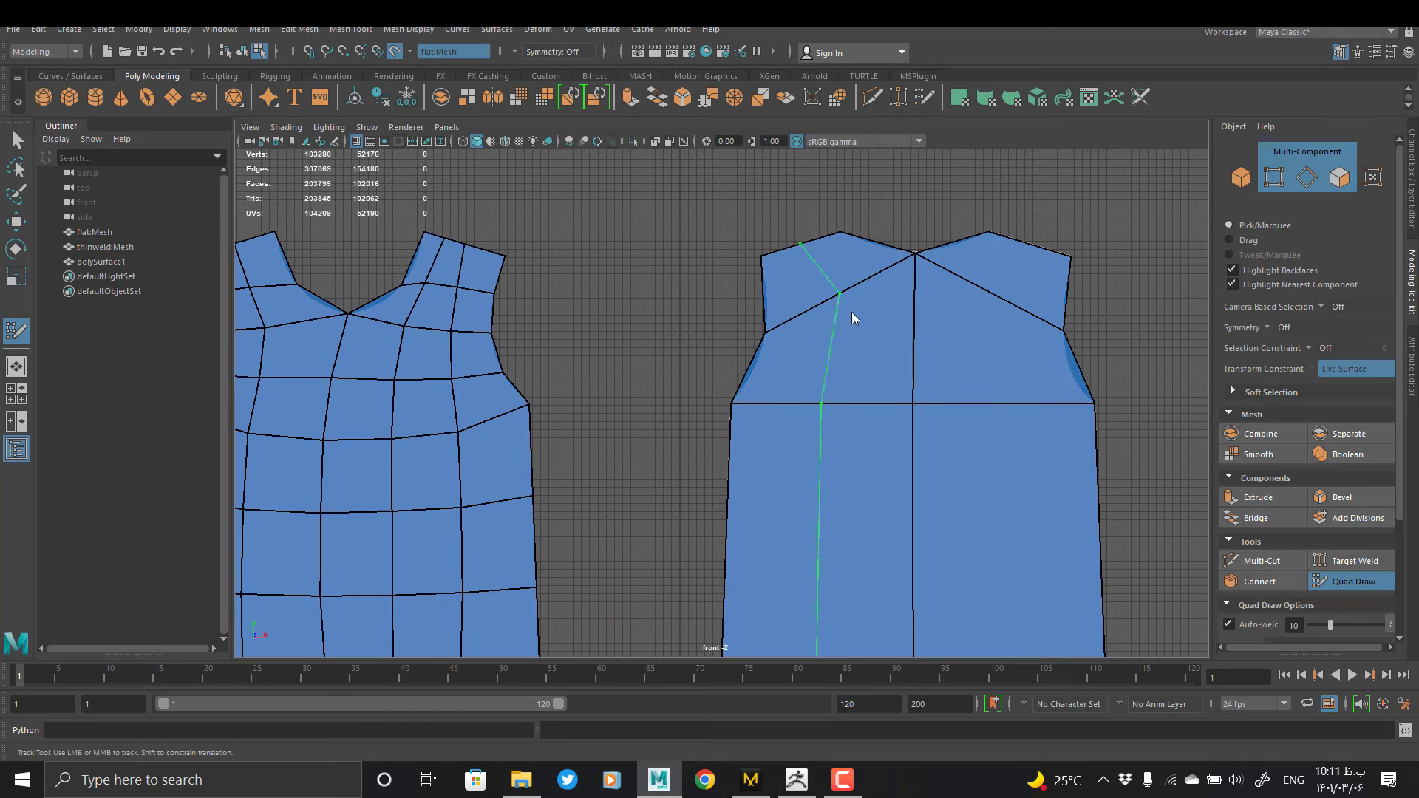
middle_click(828, 312, "ctrl")
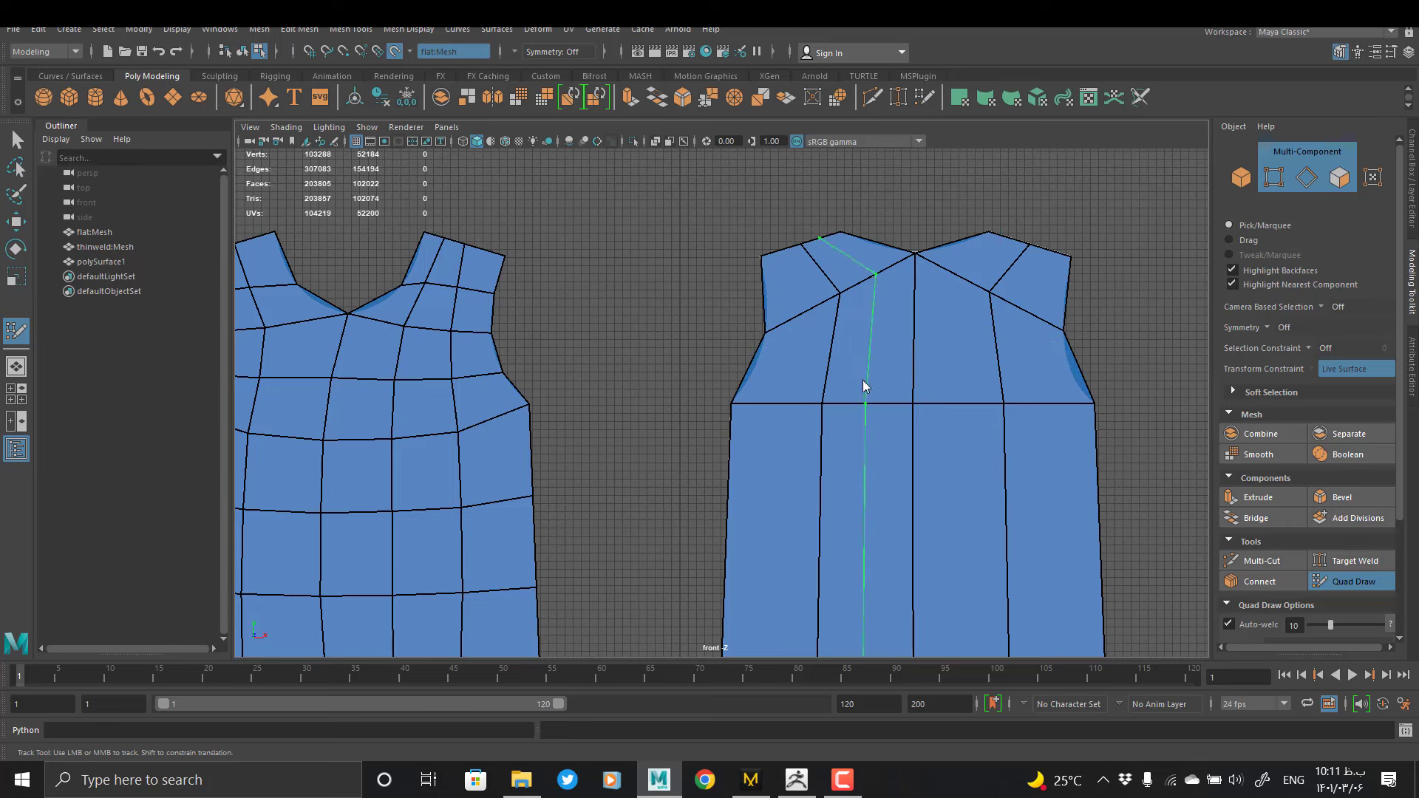
left_click(902, 334, "ctrl")
key("z")
key("z")
key("z")
key("z")
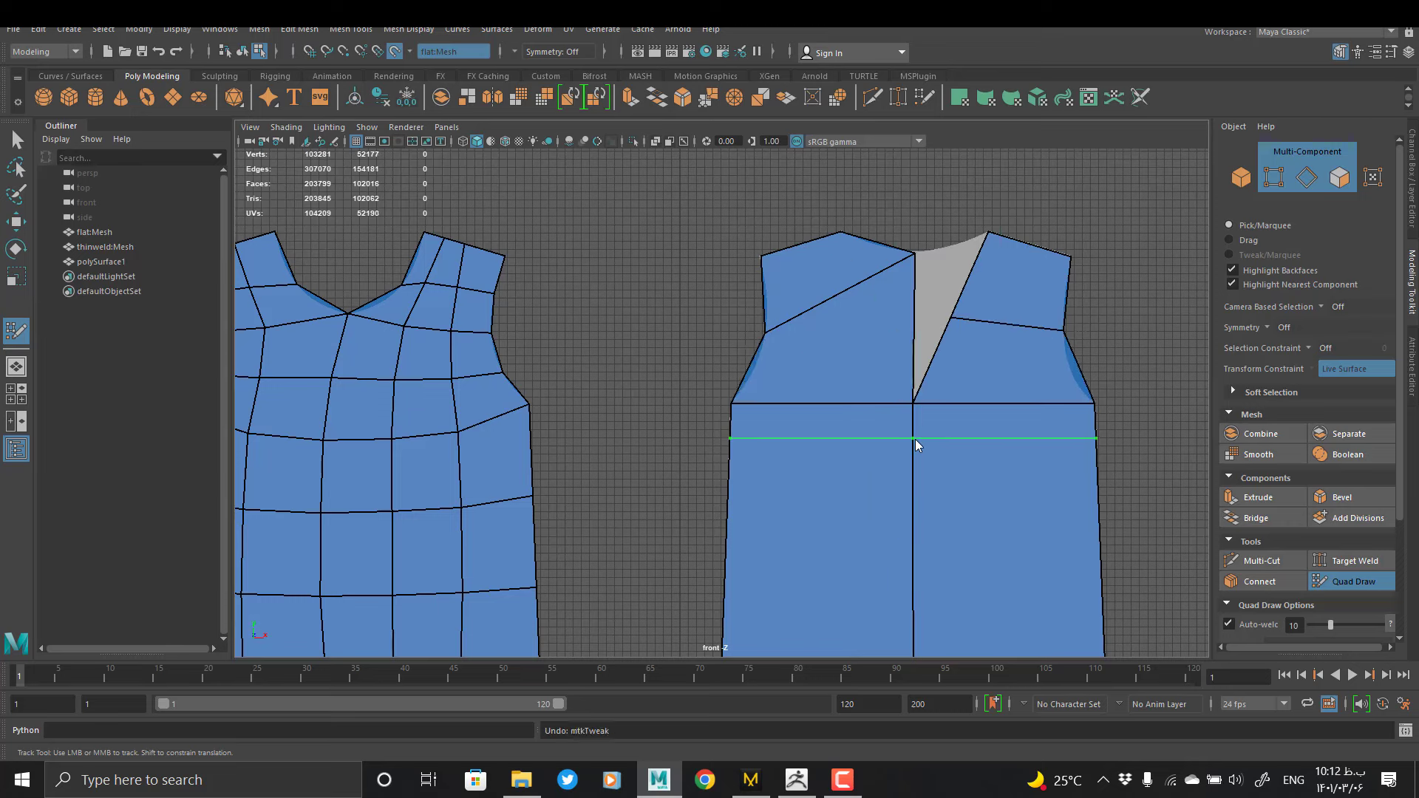
Pull the back panel's inner centre points up to the neckline's centre and insert a vertical loop through its right half
left_click_drag(952, 318, 921, 253)
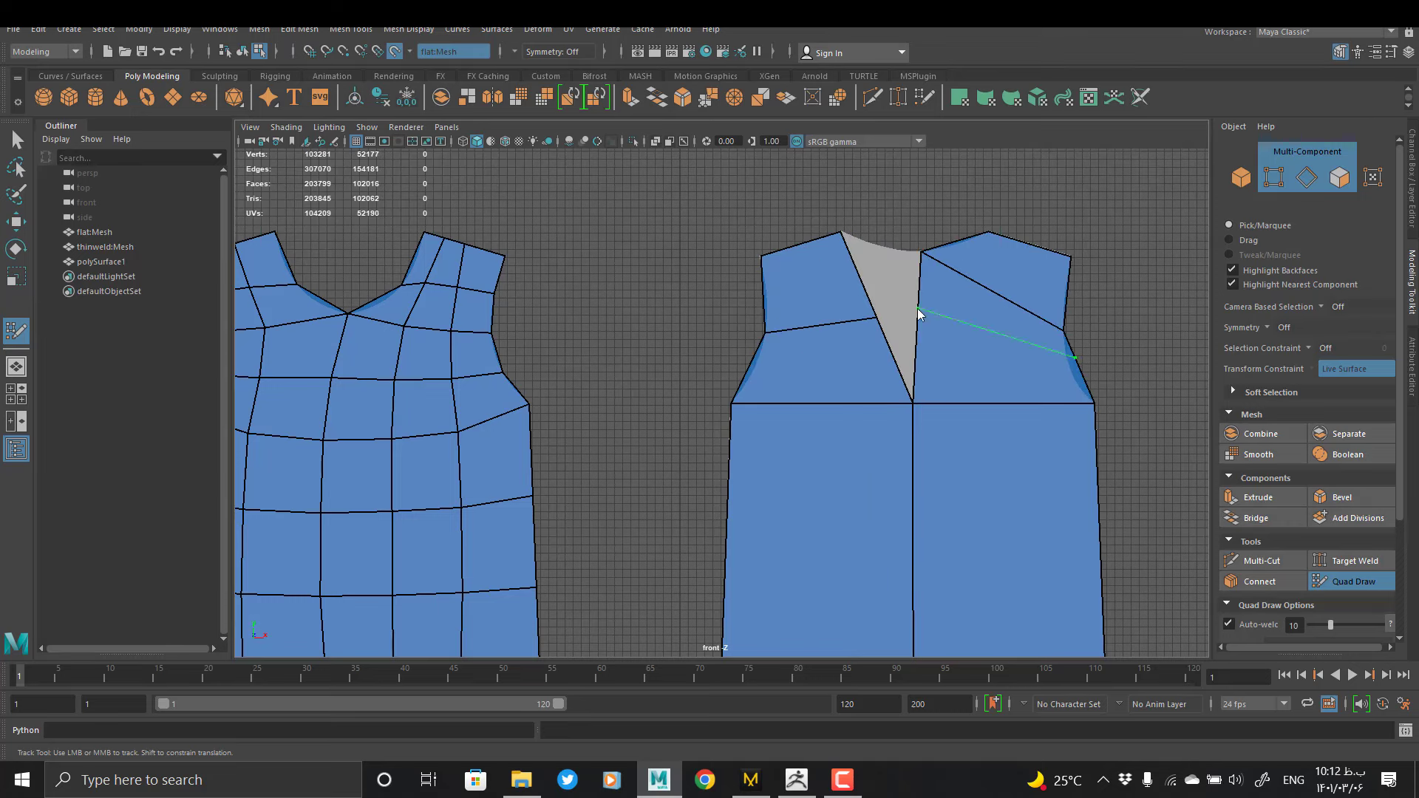
left_click_drag(914, 404, 915, 254)
left_click(1003, 337, "ctrl")
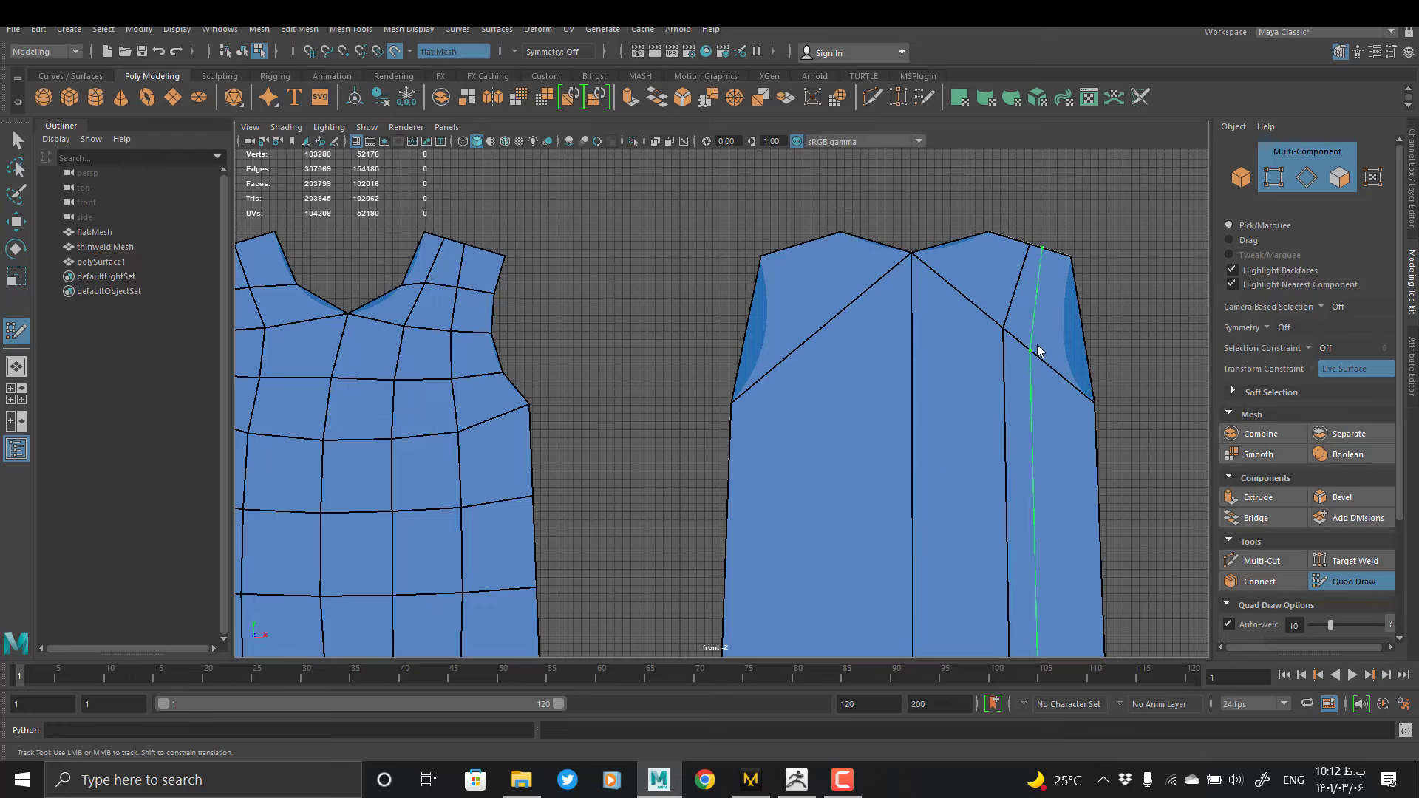
Insert a vertical loop through the front panel's left half and relax the panel's mesh
middle_click_drag(459, 243, 685, 276, "alt")
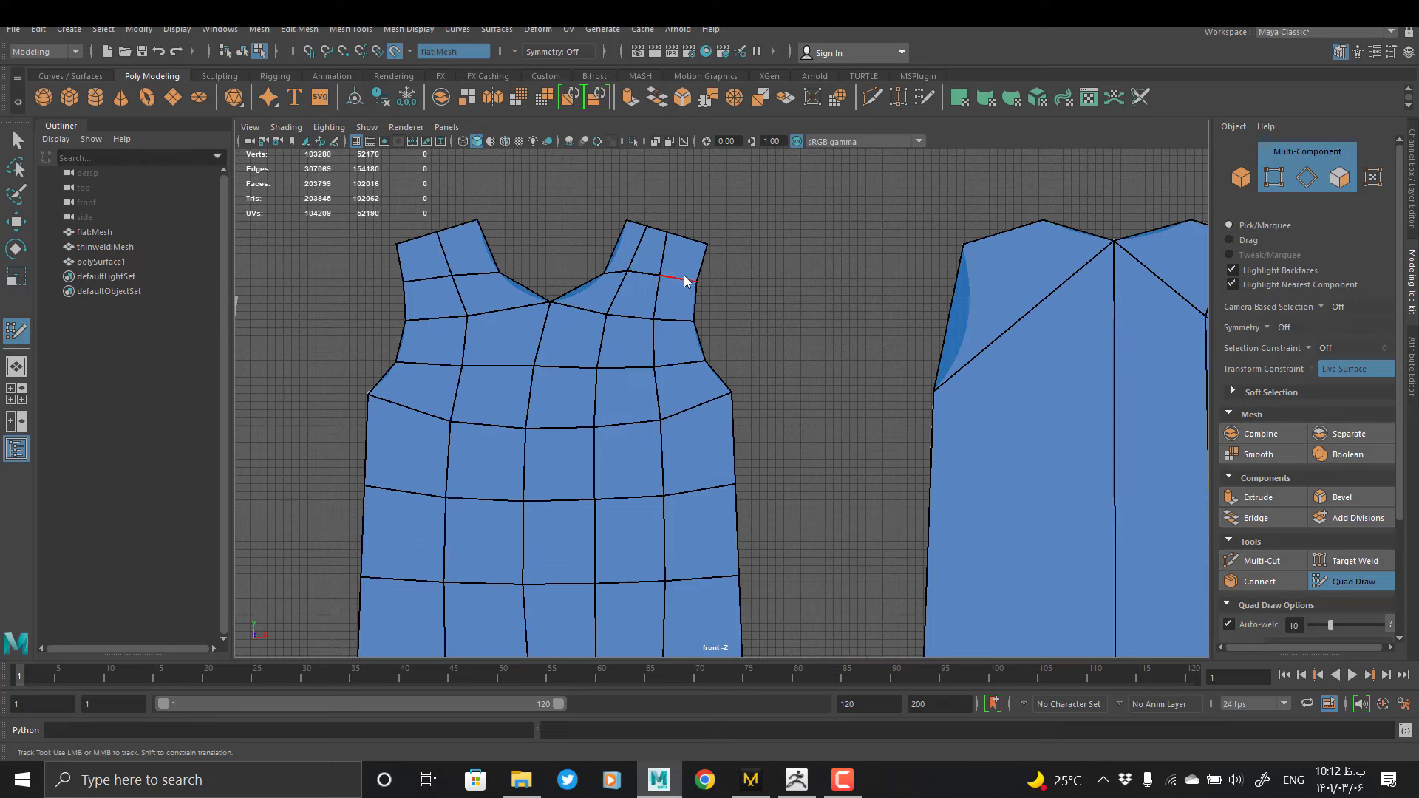
left_click(441, 327, "ctrl")
mouse_move(451, 333)
left_mouse_down("shift")
mouse_move(473, 352)
mouse_move(444, 617)
mouse_move(562, 621)
left_mouse_up("shift")
scroll(517, 628, "down", 1)
middle_click_drag(503, 647, 503, 541, "alt")
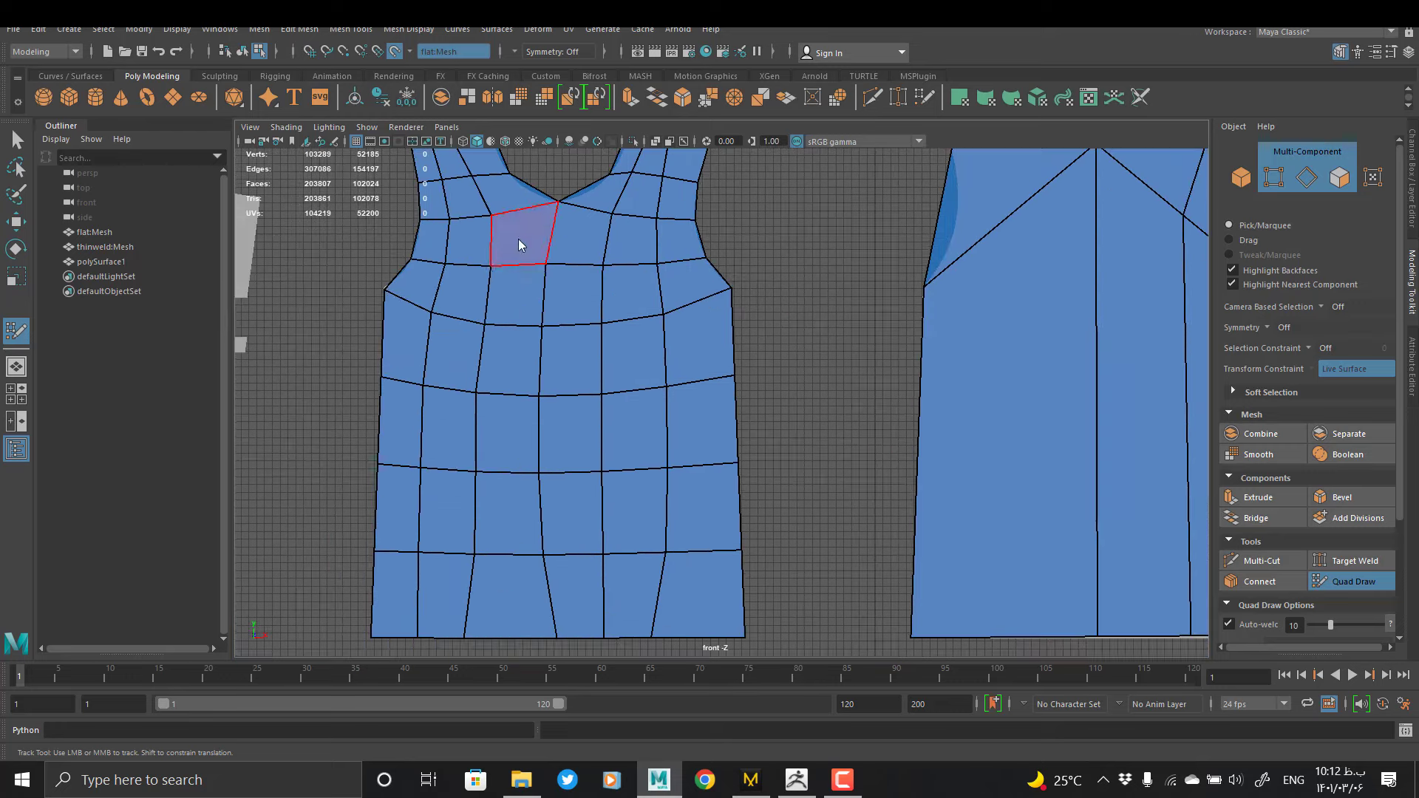
Undo the last front and back panel edits, back to the back panel's open V-shaped neckline
middle_click_drag(518, 246, 434, 457, "alt")
middle_click_drag(1048, 465, 997, 384, "alt")
key("ctrl+z")
key("ctrl+z")
key("ctrl+z")
key("ctrl+z")
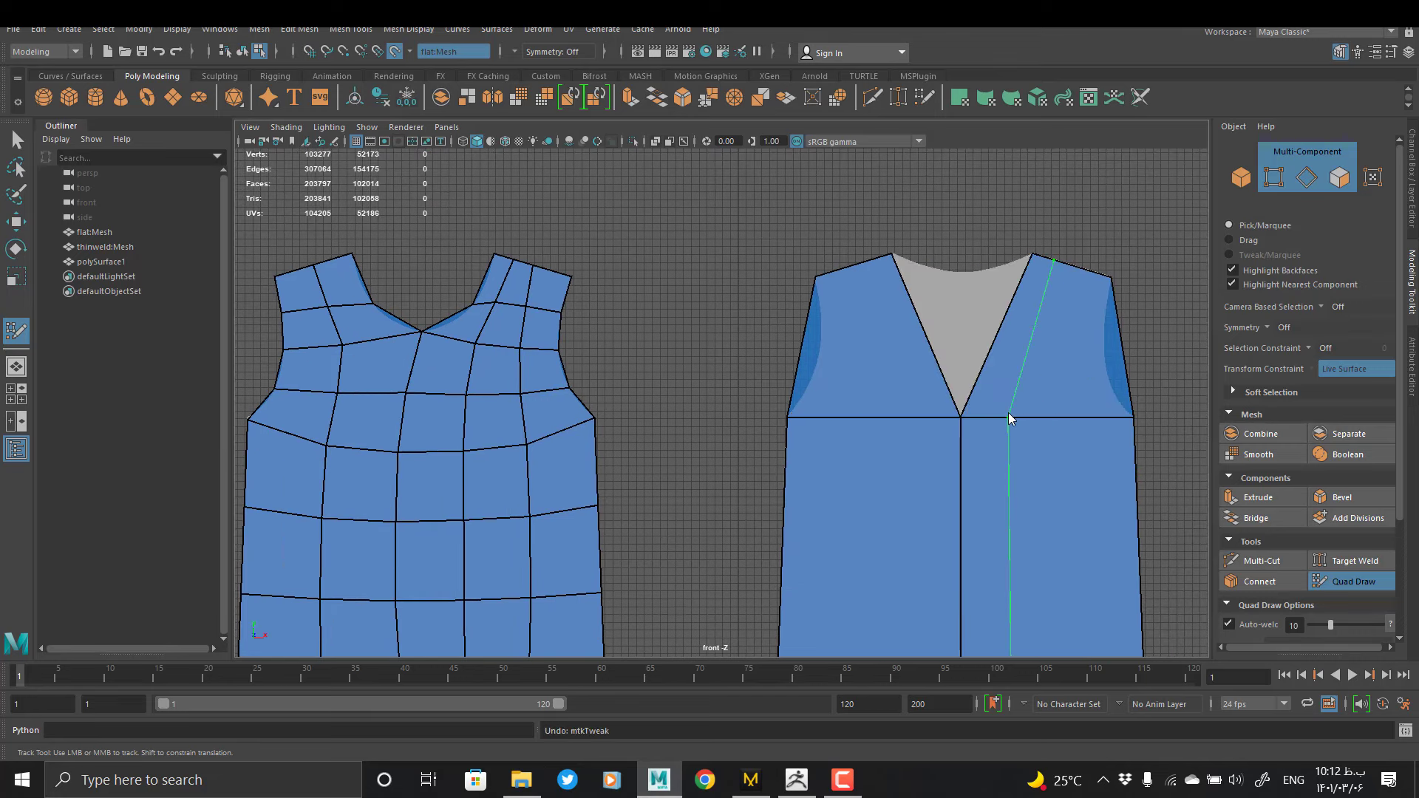
Insert a vertical loop through the front panel's outer left column and relax the surrounding mesh
left_click(296, 418, "ctrl")
mouse_move(325, 410)
left_mouse_down("shift")
mouse_move(327, 554)
mouse_move(362, 570)
left_mouse_up("shift")
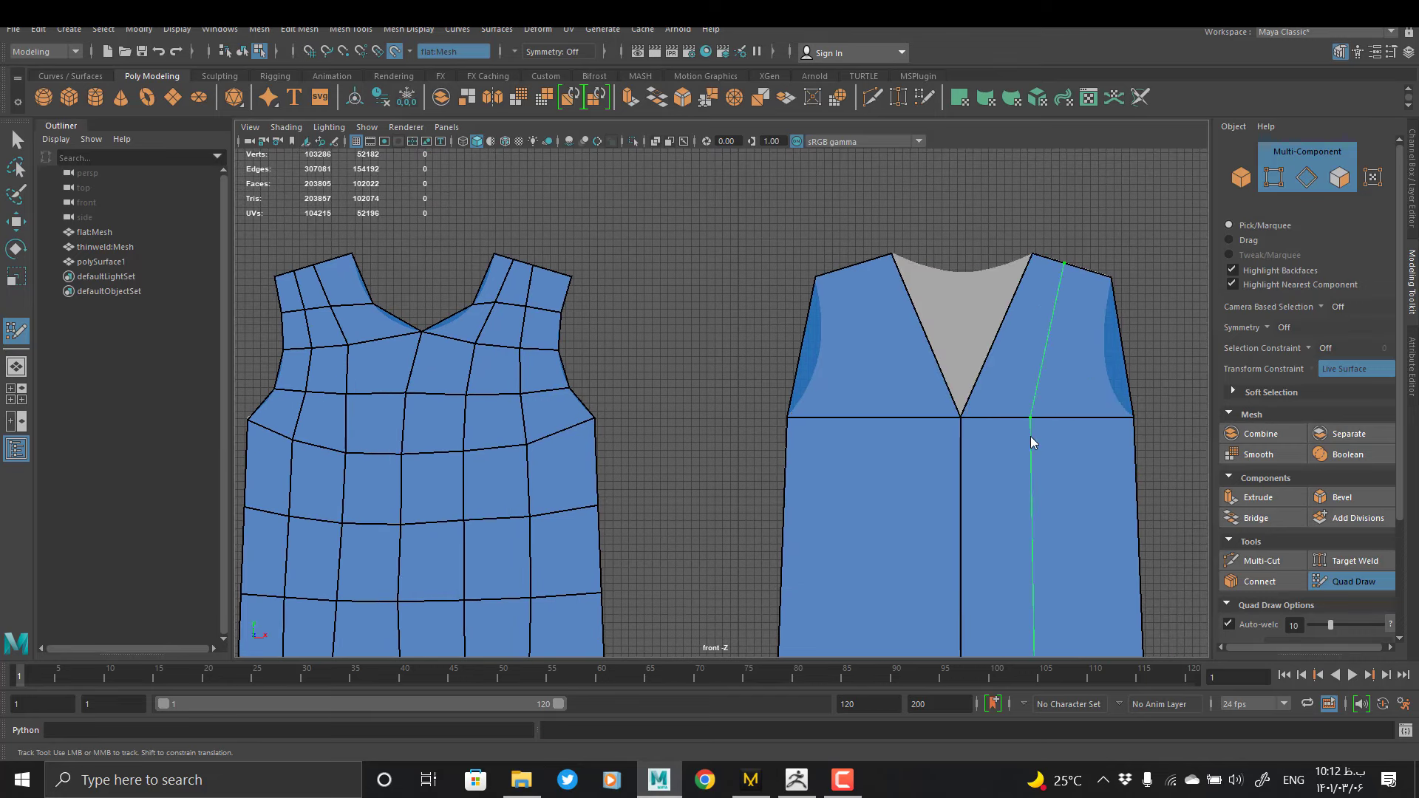
left_click(1031, 436, "ctrl")
left_click_drag(961, 418, 959, 274)
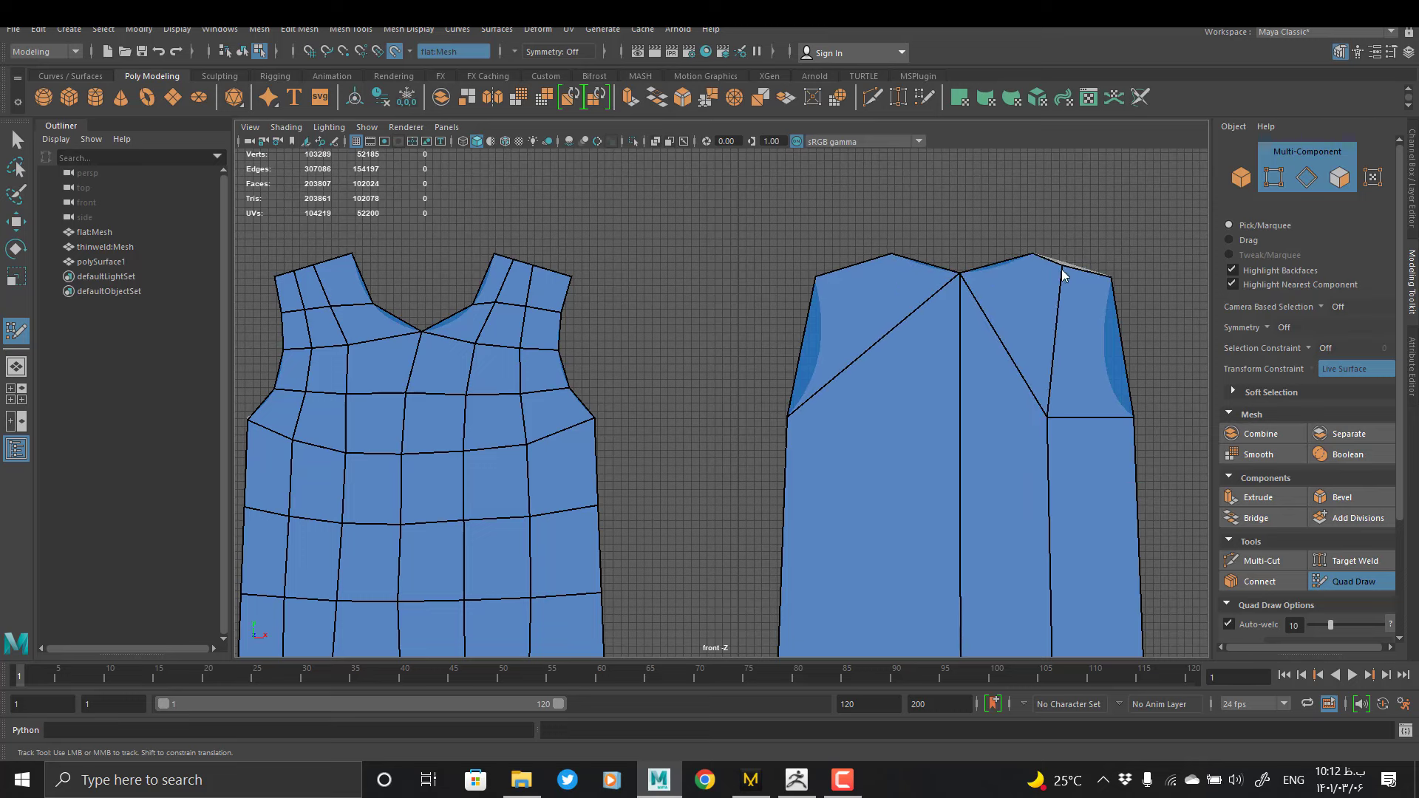
left_click(883, 337, "ctrl")
left_click(911, 315, "ctrl")
left_click(1087, 419, "ctrl")
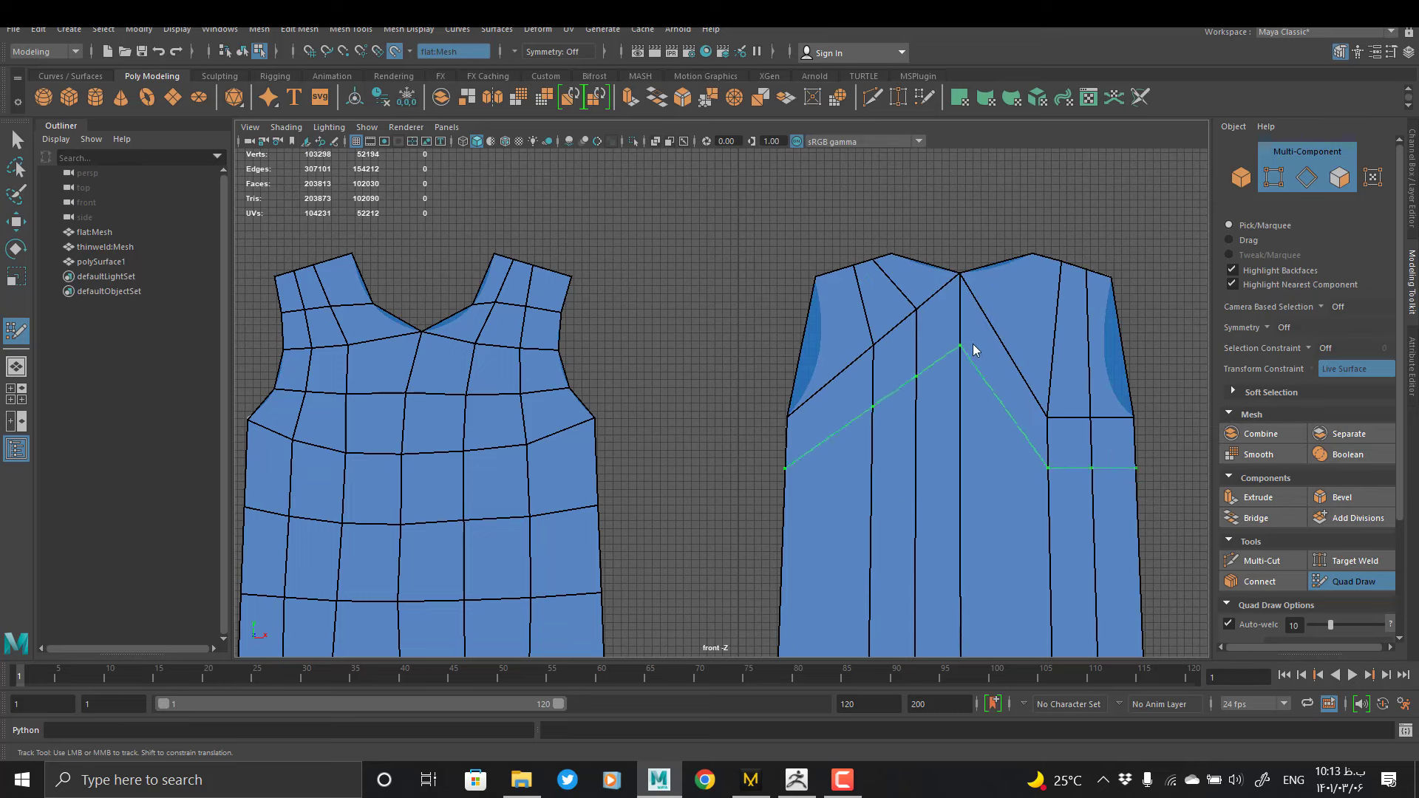
key("ctrl+z")
key("ctrl+z")
key("ctrl+z")
key("ctrl+z")
key("ctrl+z")
key("ctrl+z")
key("ctrl+z")
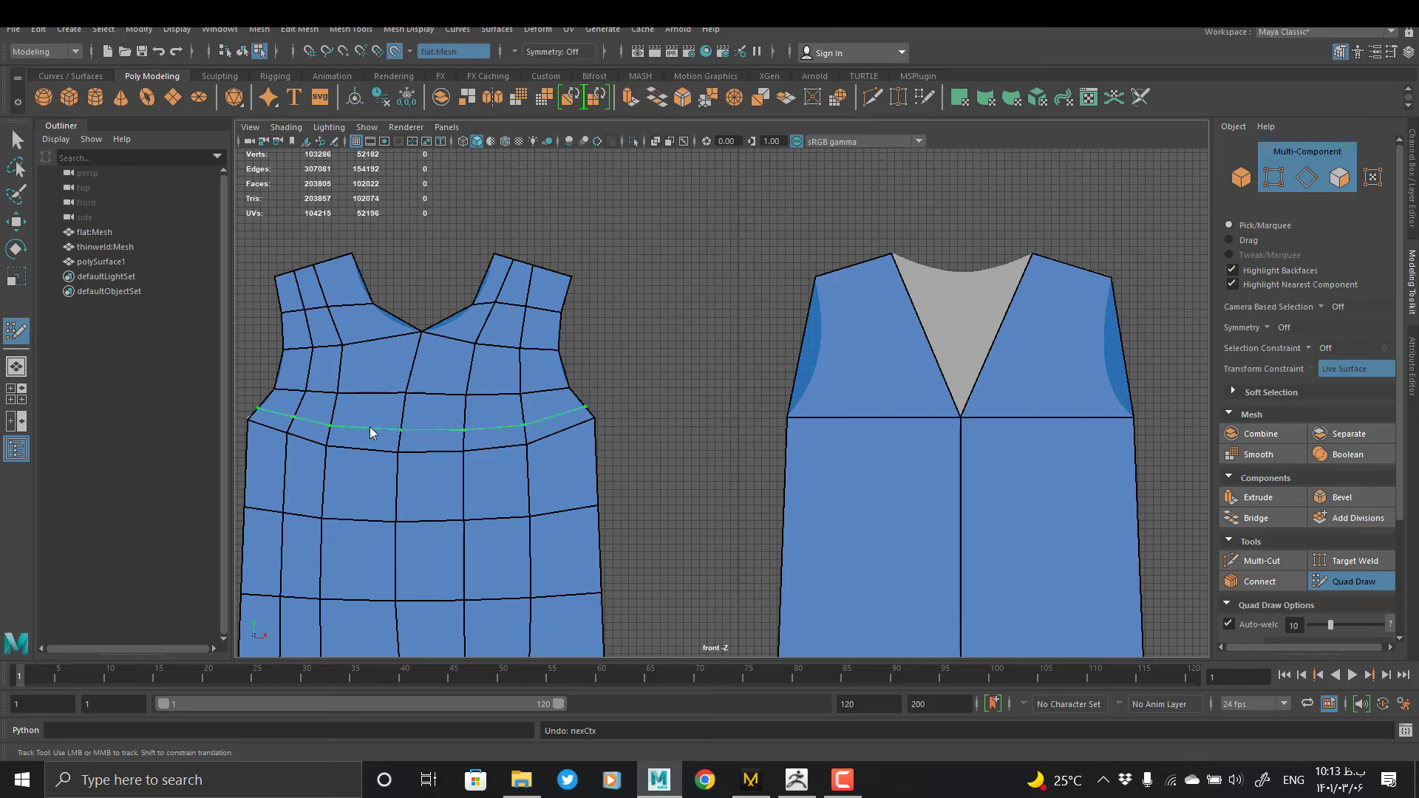
Add another vertical loop to the front panel's left half and insert two vertical loops through each half of the back panel
left_click_drag(349, 340, 306, 590, "shift")
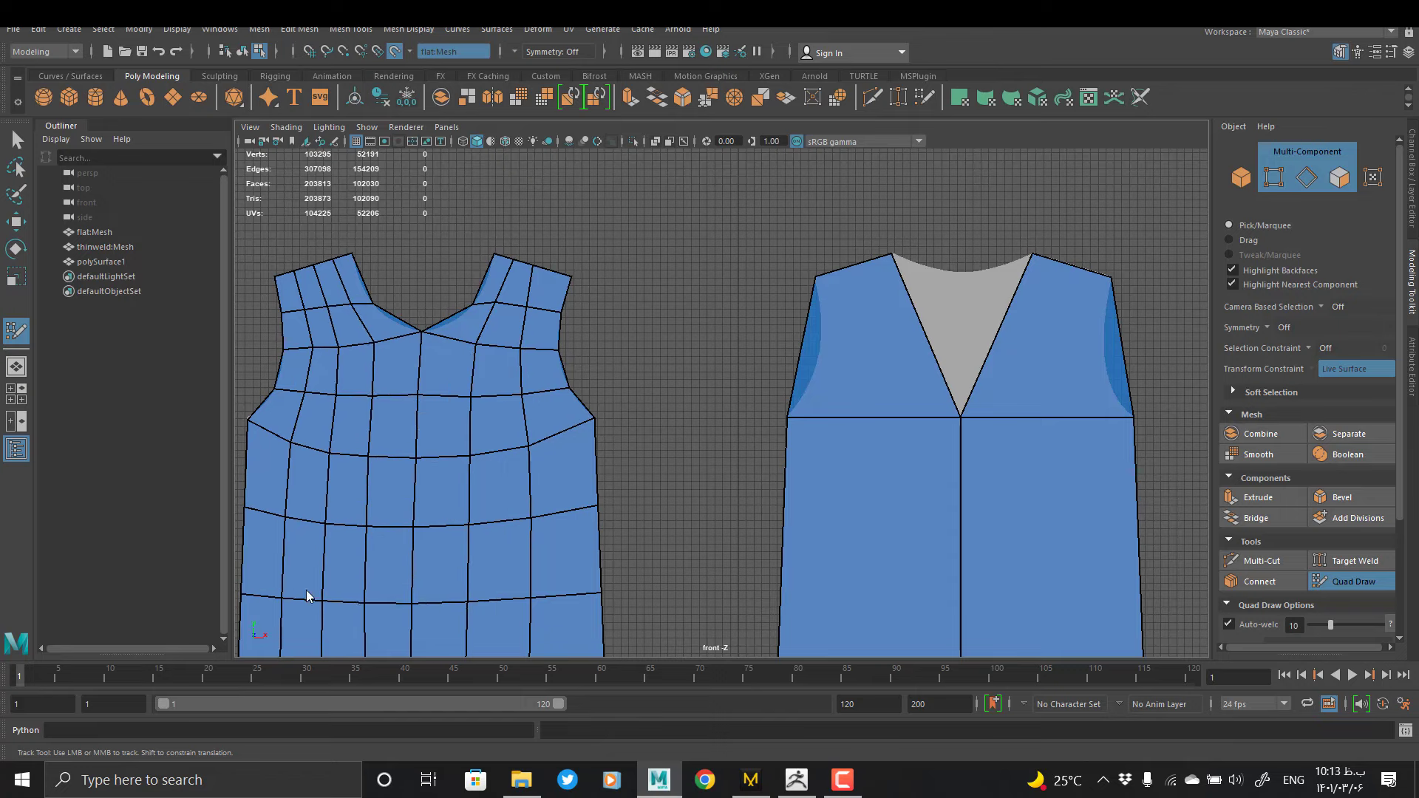
left_click(876, 406, "ctrl")
left_click(1065, 428, "ctrl")
left_click(929, 423, "ctrl")
left_click(1007, 410, "ctrl")
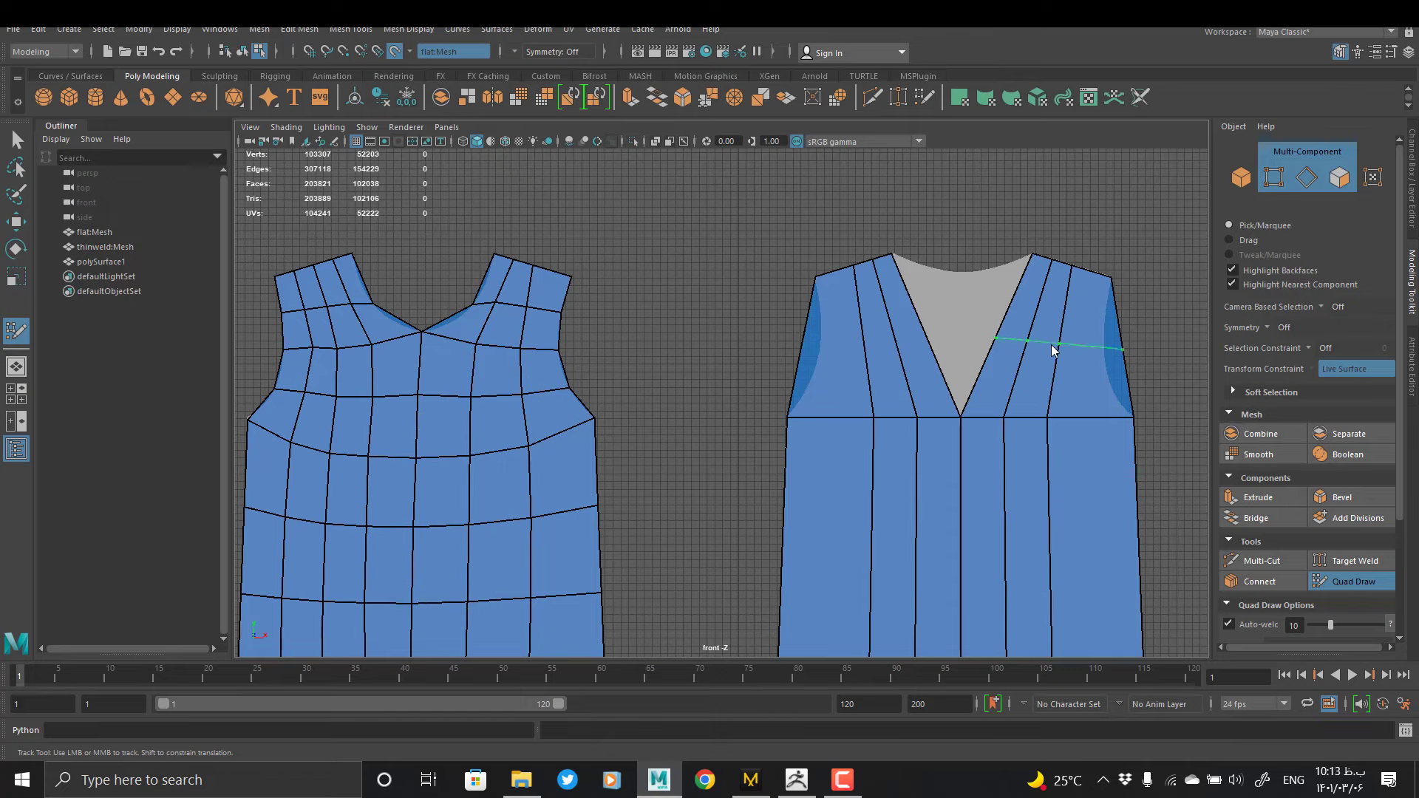
Insert a cross loop through both back shoulders and weld their inner points at the back neckline's centre
left_click(1056, 353, "ctrl")
left_click_drag(924, 332, 960, 272)
left_click_drag(997, 334, 960, 272)
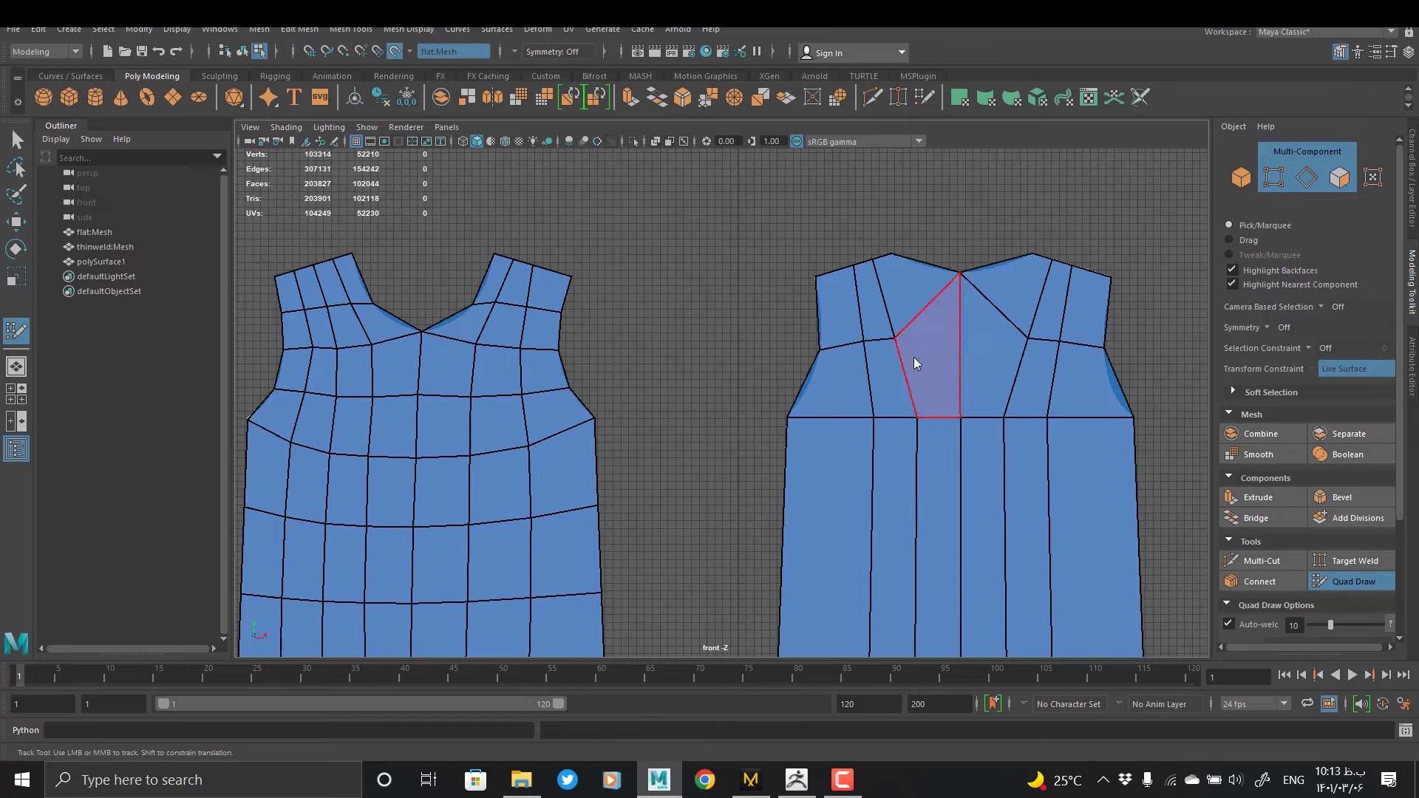
Insert three horizontal loops across the back panel's body between the underarms and the hem
left_click_drag(979, 406, 1025, 452, "shift")
middle_click_drag(982, 535, 991, 457, "alt")
key("ctrl+z")
middle_click(990, 459, "ctrl")
middle_click_drag(988, 593, 962, 491, "alt")
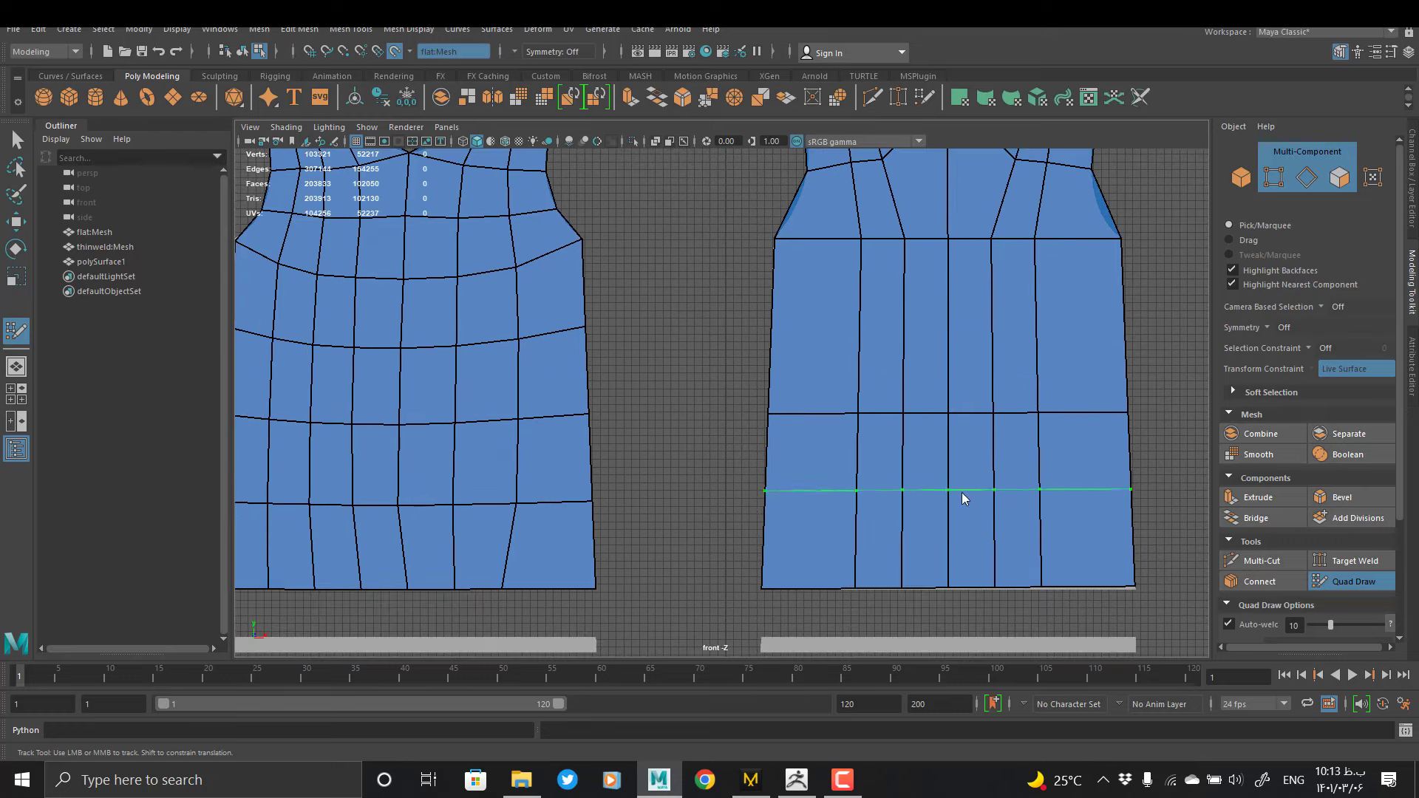
middle_click(962, 491, "ctrl")
middle_click(963, 338, "ctrl")
Insert a horizontal loop above the back underarms and a cross loop through the right shoulder, relaxing the panel's mesh
middle_click_drag(962, 323, 932, 508, "alt")
middle_click(955, 393, "ctrl")
mouse_move(913, 381)
left_mouse_down("shift")
mouse_move(846, 370)
mouse_move(1022, 351)
mouse_move(855, 371)
mouse_move(986, 537)
mouse_move(1035, 480)
left_mouse_up("shift")
middle_click(949, 337, "ctrl")
middle_click(984, 329, "ctrl")
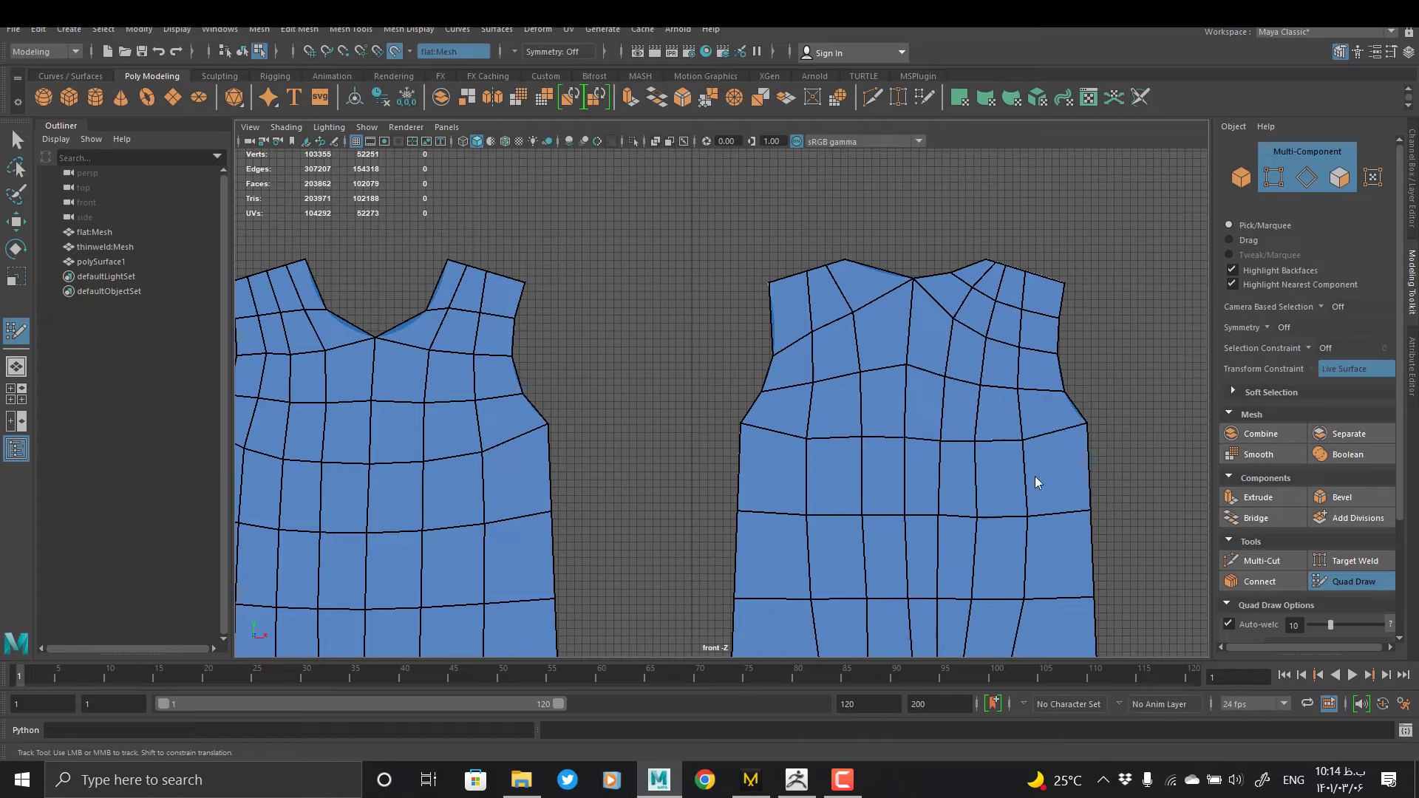
right_click_drag(1036, 480, 983, 517, "alt")
middle_click_drag(961, 562, 965, 438, "alt")
mouse_move(810, 556)
left_mouse_down("shift")
mouse_move(919, 532)
mouse_move(858, 286)
mouse_move(991, 180)
mouse_move(851, 449)
mouse_move(988, 611)
left_mouse_up("shift")
Place Quad Draw points on the four corners of the sleeve panel beside the back panel
right_click_drag(1001, 496, 893, 444, "alt")
middle_click_drag(893, 444, 386, 513, "alt")
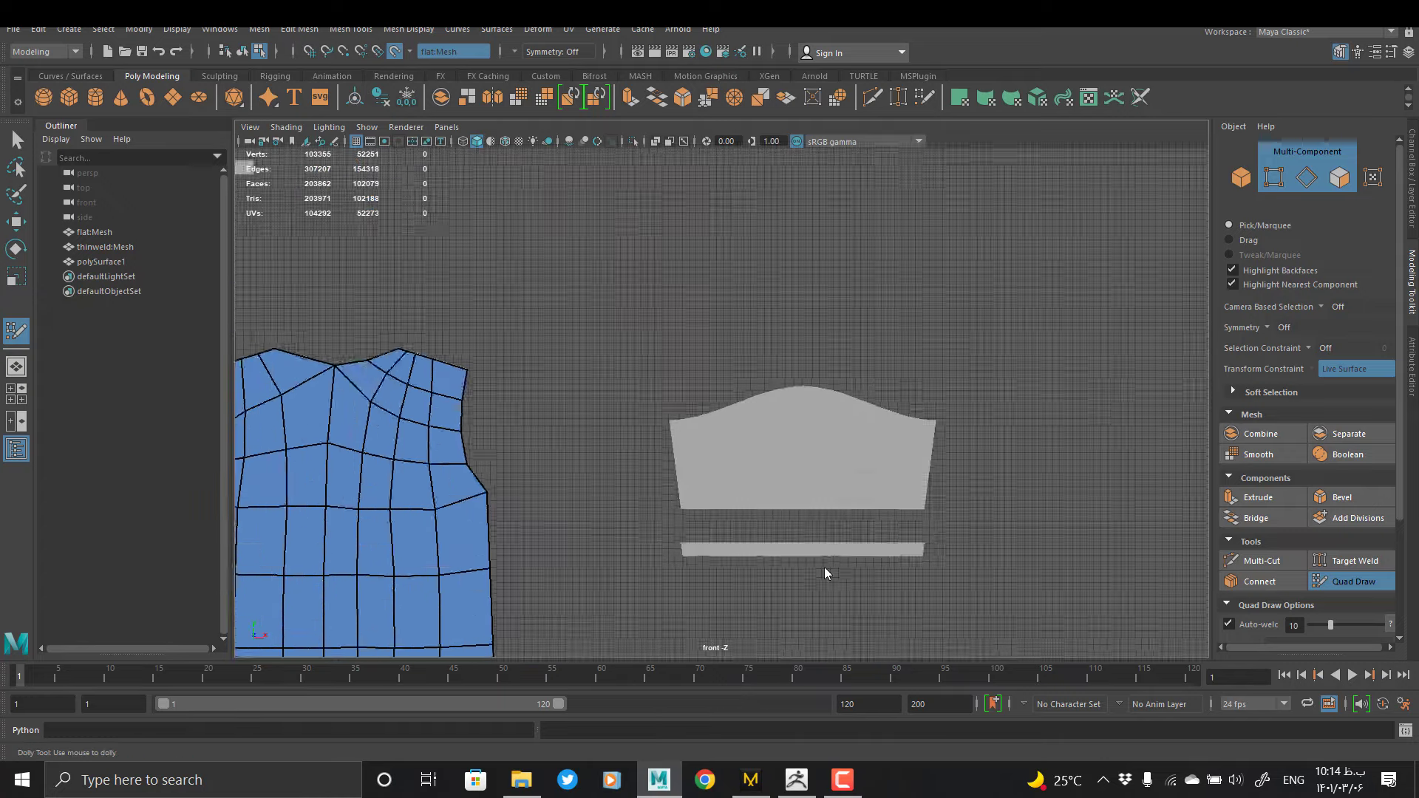
right_click_drag(823, 566, 569, 477, "alt")
left_click(942, 458)
mouse_move(942, 458)
right_mouse_down("alt")
mouse_move(763, 376)
mouse_move(614, 368)
right_mouse_up("alt")
mouse_move(384, 372)
middle_mouse_down("alt")
mouse_move(946, 391)
mouse_move(488, 393)
middle_mouse_up("alt")
right_click_drag(487, 393, 599, 377, "alt")
left_click(1006, 365)
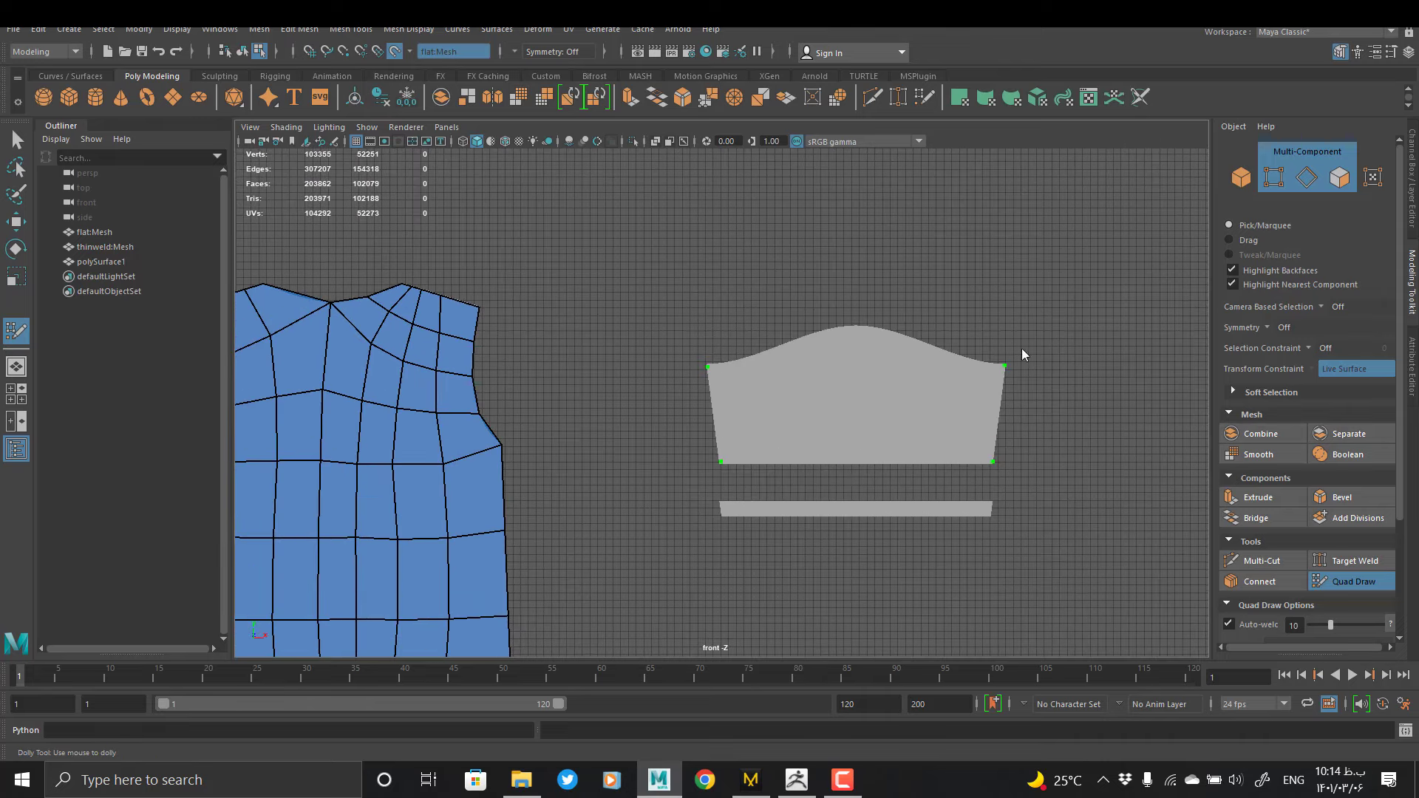
Fill the sleeve with a quad and split it by a centre loop whose top point sits on the cap's peak
left_click(887, 406, "shift")
left_click(857, 418, "ctrl")
left_click_drag(857, 366, 856, 323)
Insert three vertical loops through each half of the sleeve panel
right_click_drag(698, 340, 842, 466, "alt")
middle_click_drag(842, 466, 543, 415, "alt")
middle_click_drag(709, 291, 804, 454, "alt")
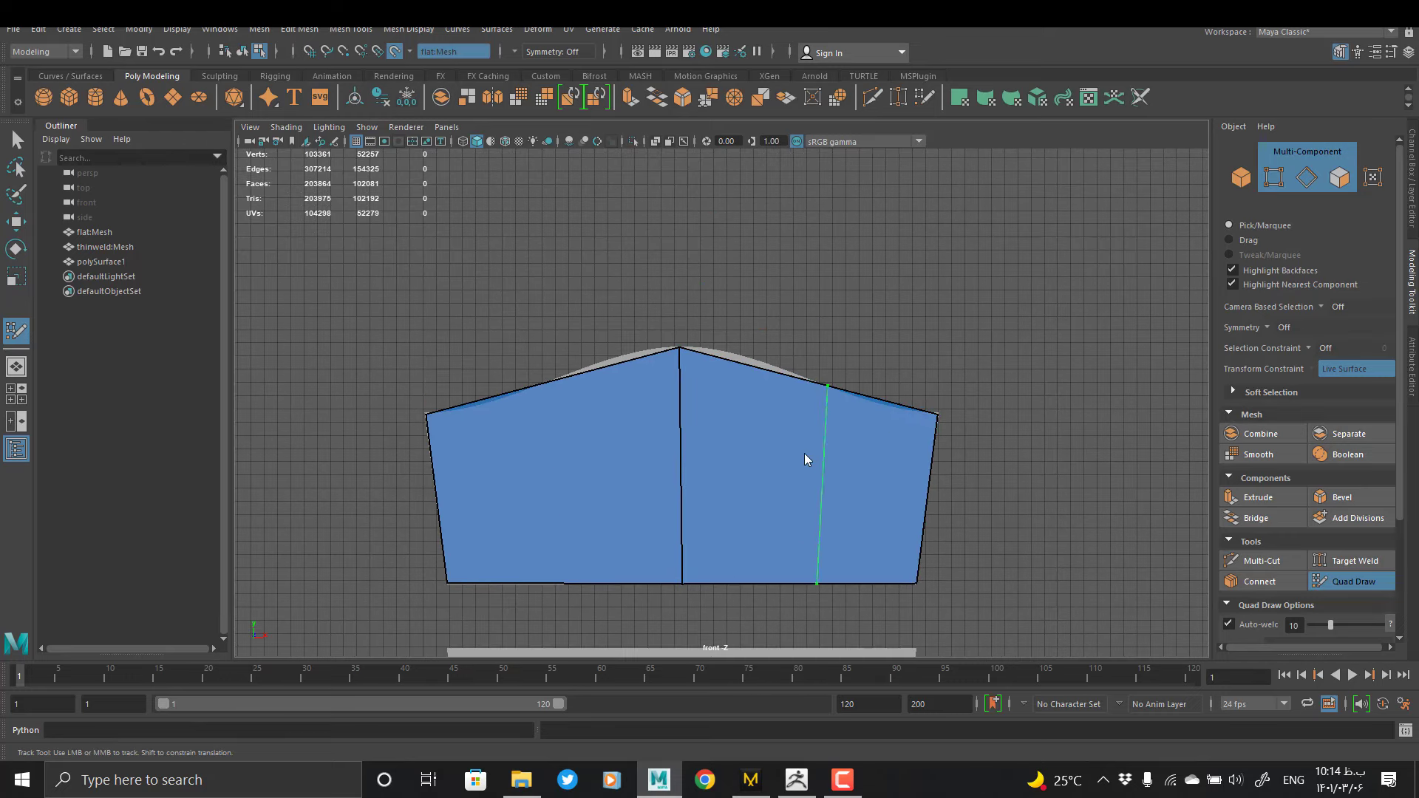
middle_click(802, 448, "ctrl")
middle_click(562, 396, "ctrl")
left_click_drag(808, 425, 808, 384)
key("ctrl+z")
middle_click(746, 367, "ctrl")
middle_click(619, 369, "ctrl")
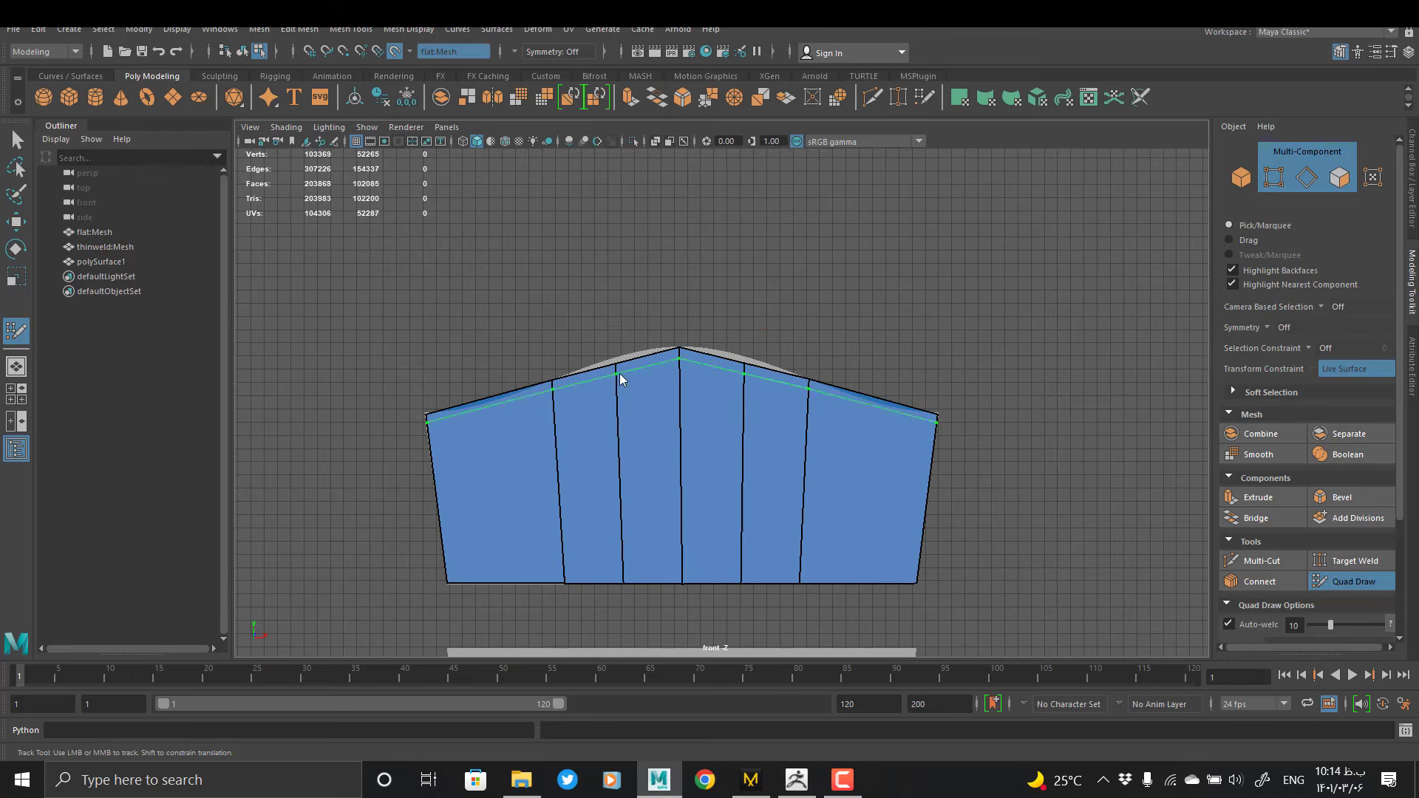
middle_click(491, 401, "ctrl")
middle_click(866, 401, "ctrl")
Fit the points beside the peak to the sleeve cap's curve and insert three horizontal loops across the sleeve
left_click_drag(617, 363, 618, 357)
left_click_drag(748, 361, 748, 355)
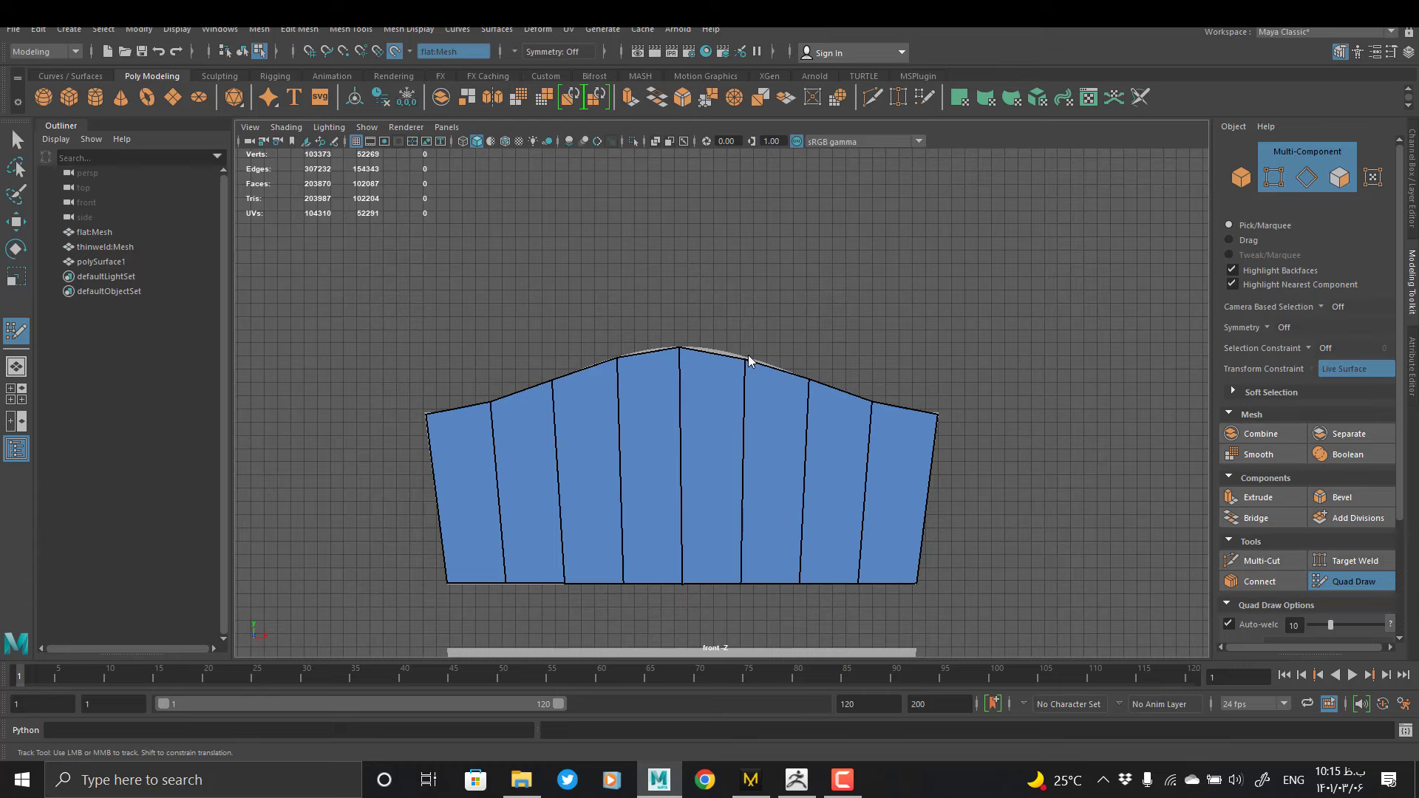
middle_click(737, 454, "ctrl")
middle_click(739, 409, "ctrl")
middle_click(739, 529, "ctrl")
Place Quad Draw points on the corners and at the middle of the cuff strip below the sleeve
right_click_drag(924, 535, 814, 539, "alt")
middle_click_drag(814, 539, 827, 454, "alt")
right_click_drag(828, 454, 984, 473, "alt")
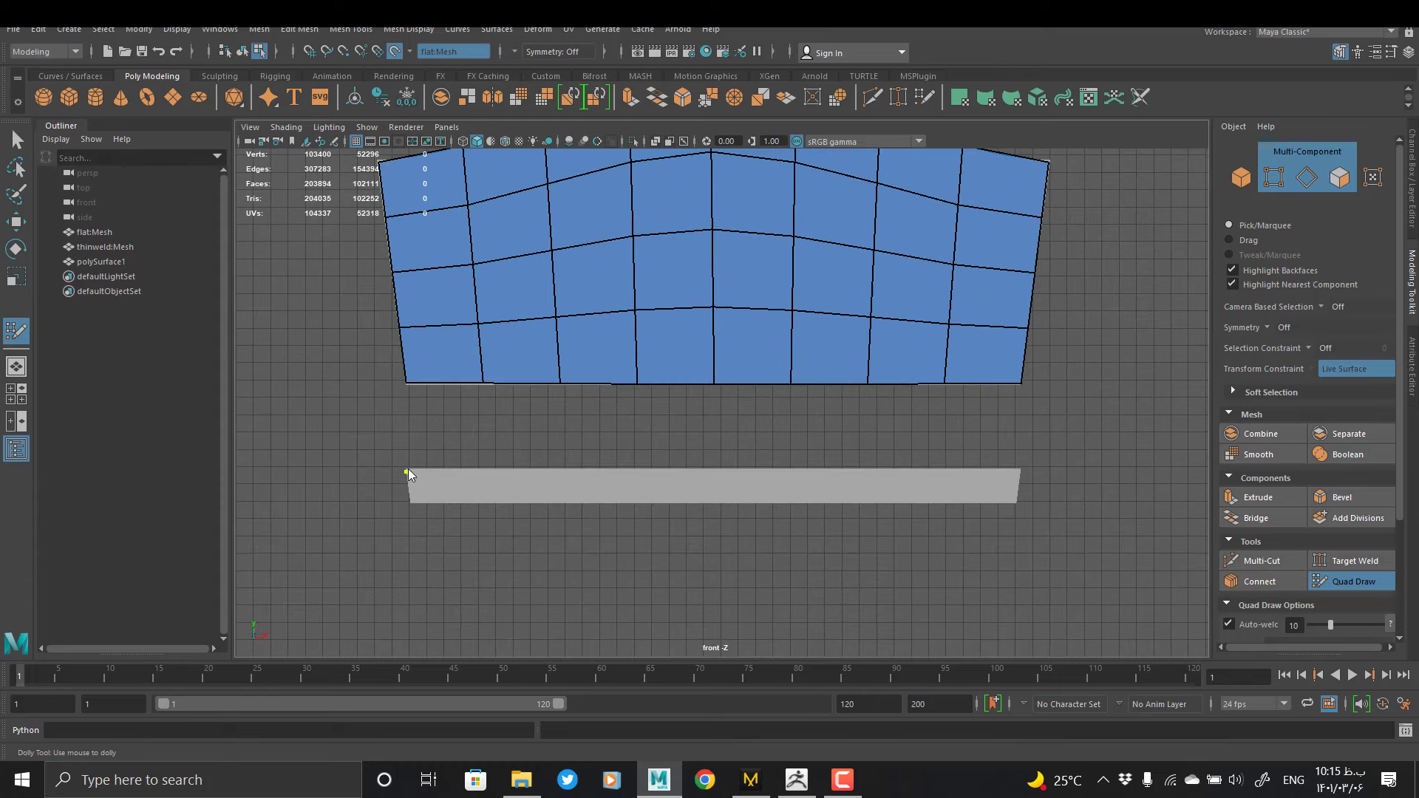
middle_click_drag(680, 527, 704, 463, "alt")
right_click_drag(704, 464, 747, 463, "alt")
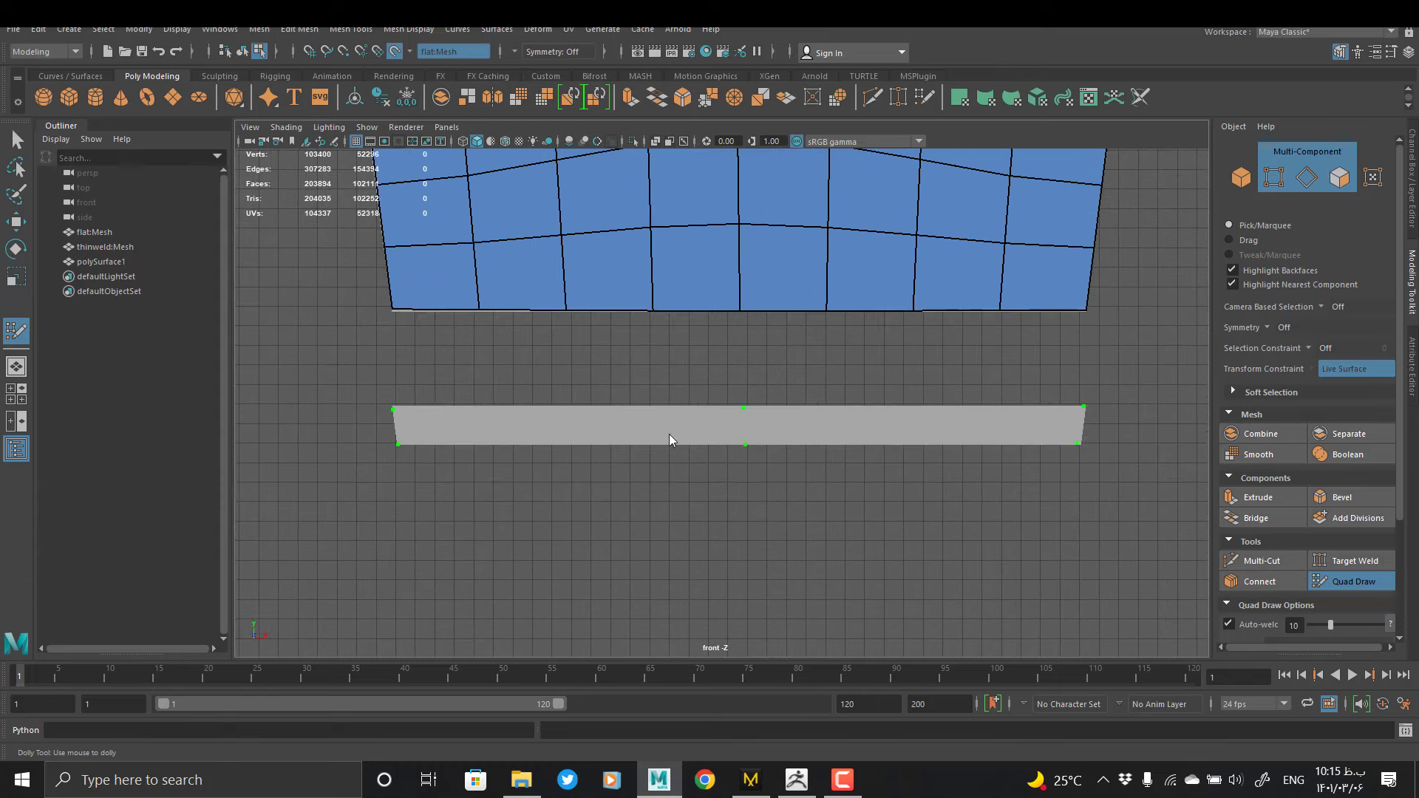
right_click_drag(574, 431, 643, 437, "alt")
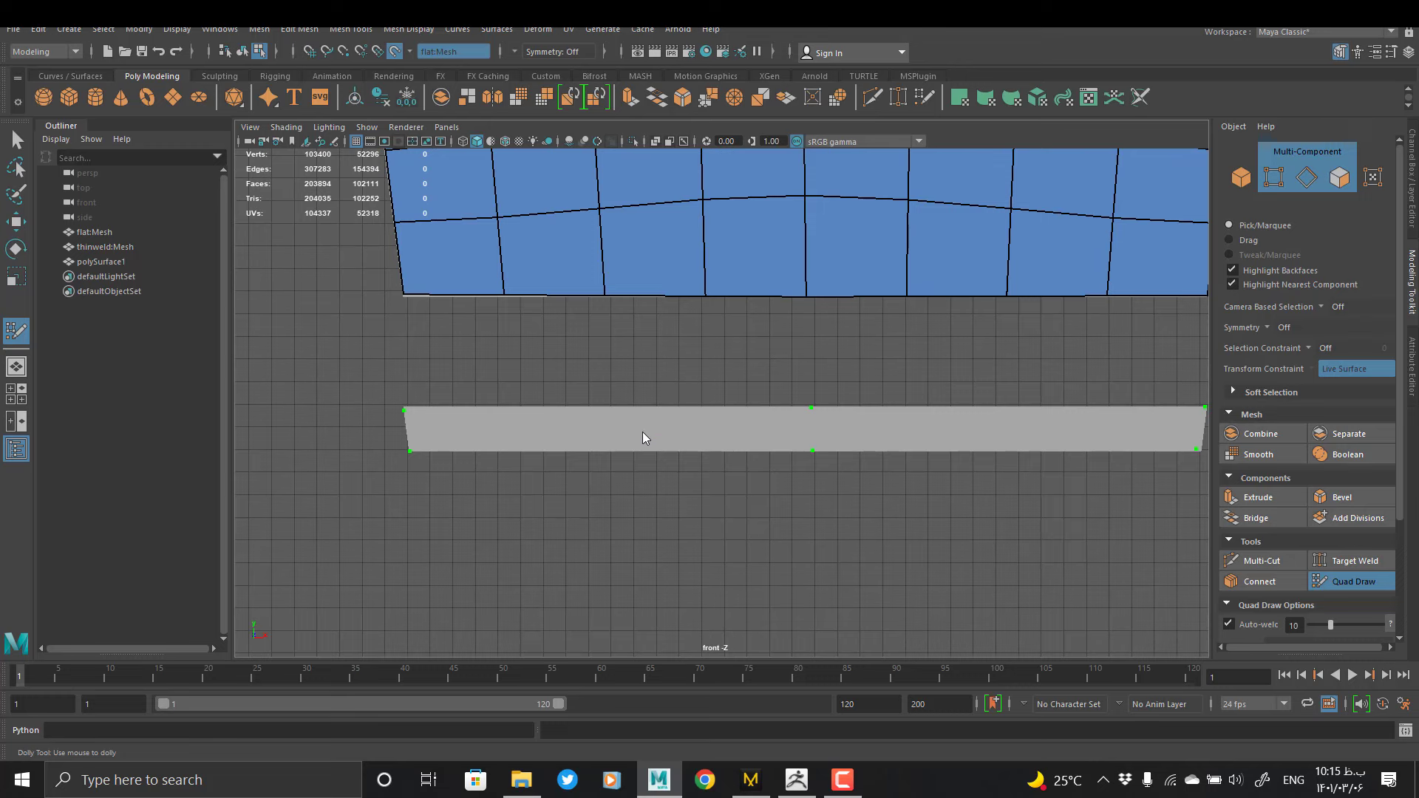
Fill the cuff strip with four quads from end to end
left_click(555, 430, "shift")
left_click(714, 434, "shift")
middle_click_drag(998, 425, 765, 384, "alt")
left_click(732, 399, "shift")
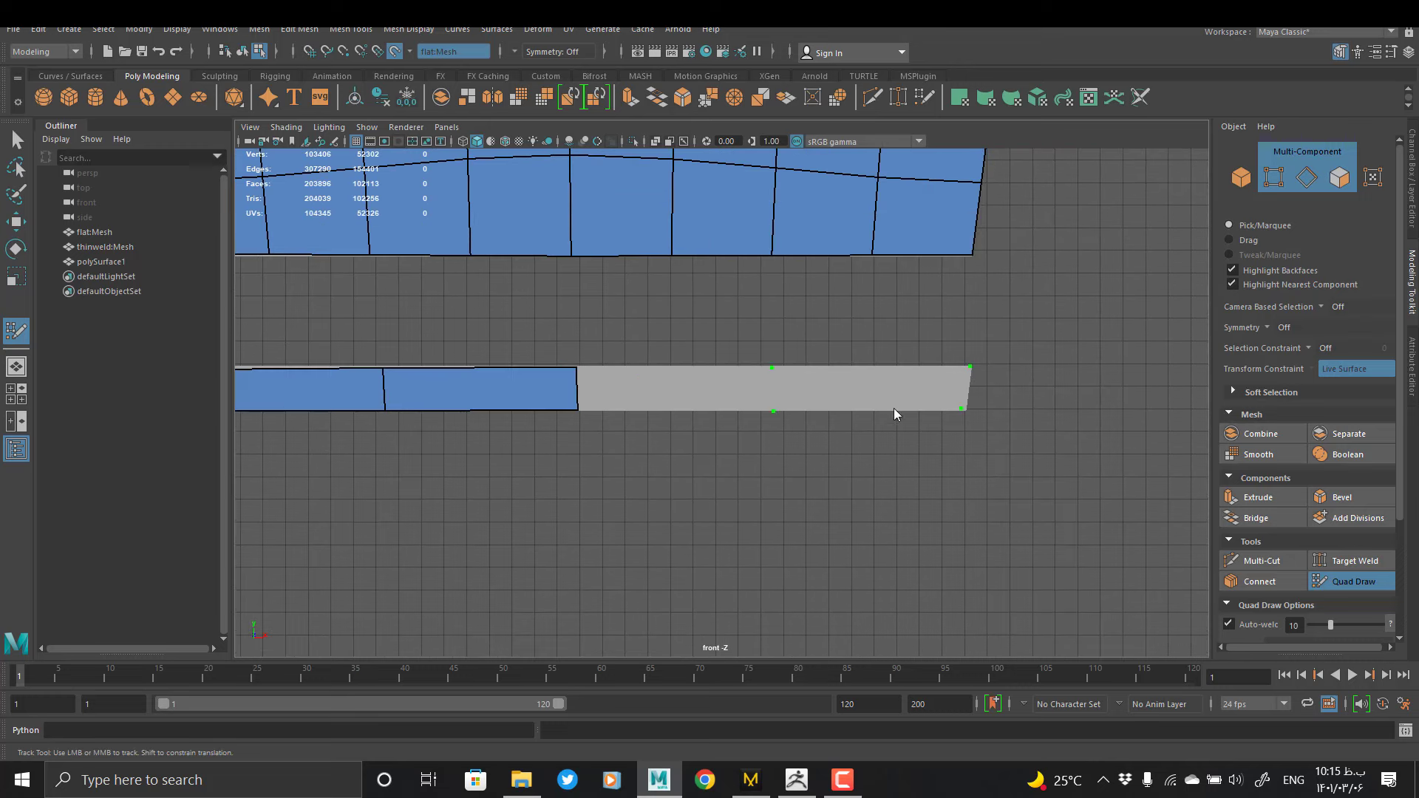
left_click(894, 406, "shift")
Move the cuff's lower right corner and upper edge points onto the strip's outline
left_click_drag(962, 408, 966, 409)
middle_click_drag(859, 393, 1060, 393, "alt")
left_click_drag(777, 368, 777, 365)
left_click_drag(588, 374, 587, 371)
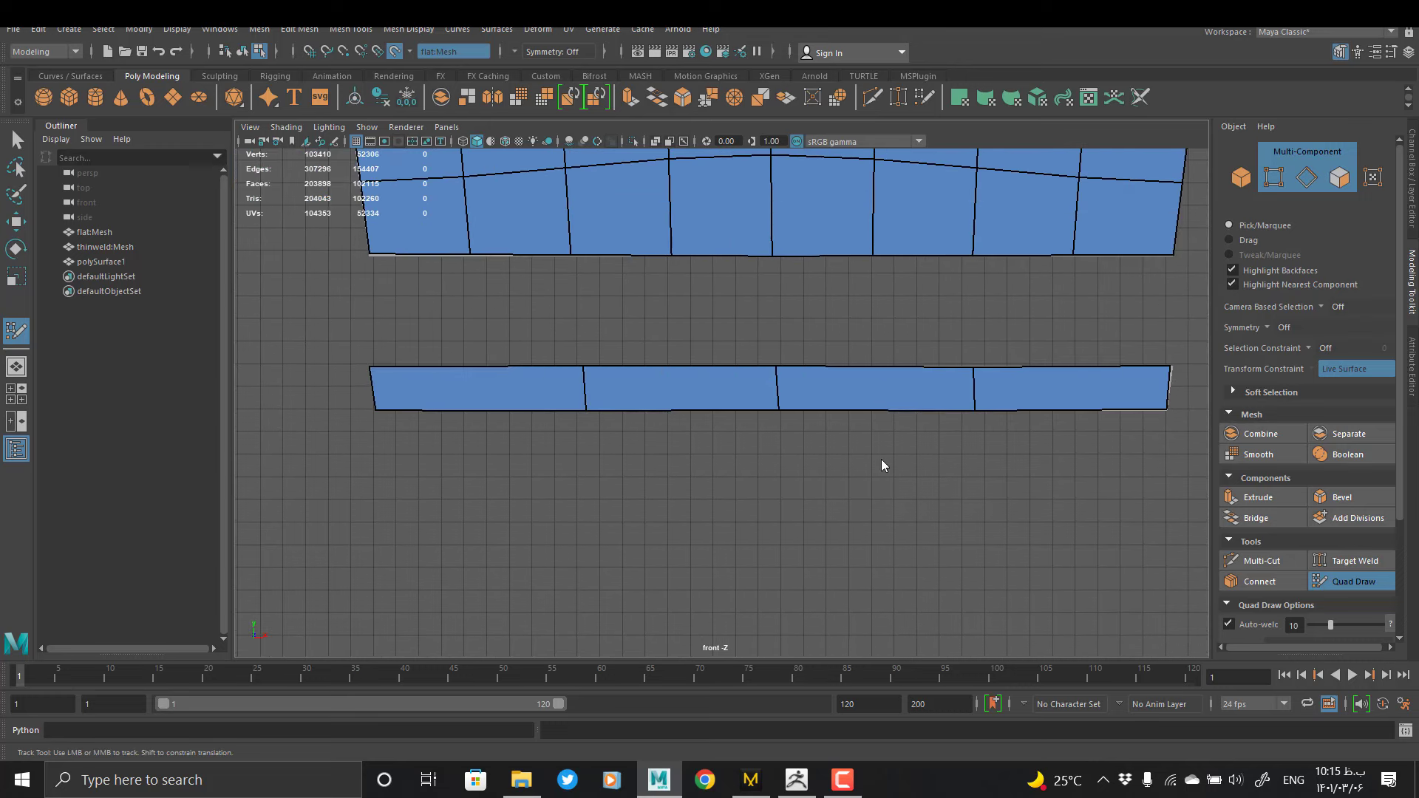
left_click_drag(974, 370, 974, 367)
Insert one vertical loop through each of the cuff's four quads
right_click_drag(695, 333, 488, 322, "alt")
left_click(800, 393, "ctrl")
left_click(695, 393, "ctrl")
left_click(600, 396, "ctrl")
left_click(898, 397, "ctrl")
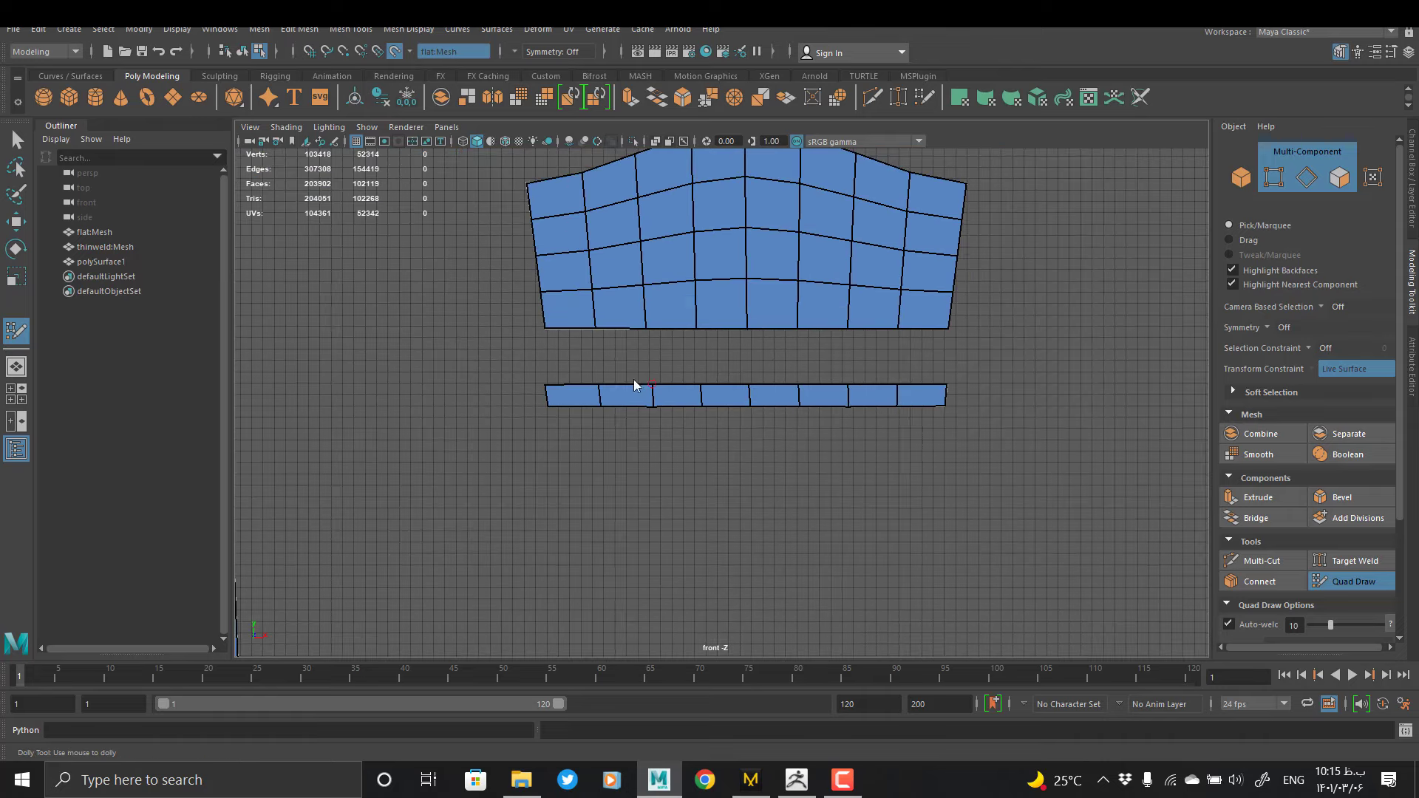
Place corner points on the other sleeve panel, beside the front panel, and fill them with a quad
right_click_drag(633, 380, 414, 379, "alt")
middle_click_drag(311, 362, 833, 424, "alt")
right_click_drag(832, 424, 1050, 414, "alt")
middle_click_drag(1123, 372, 897, 348, "alt")
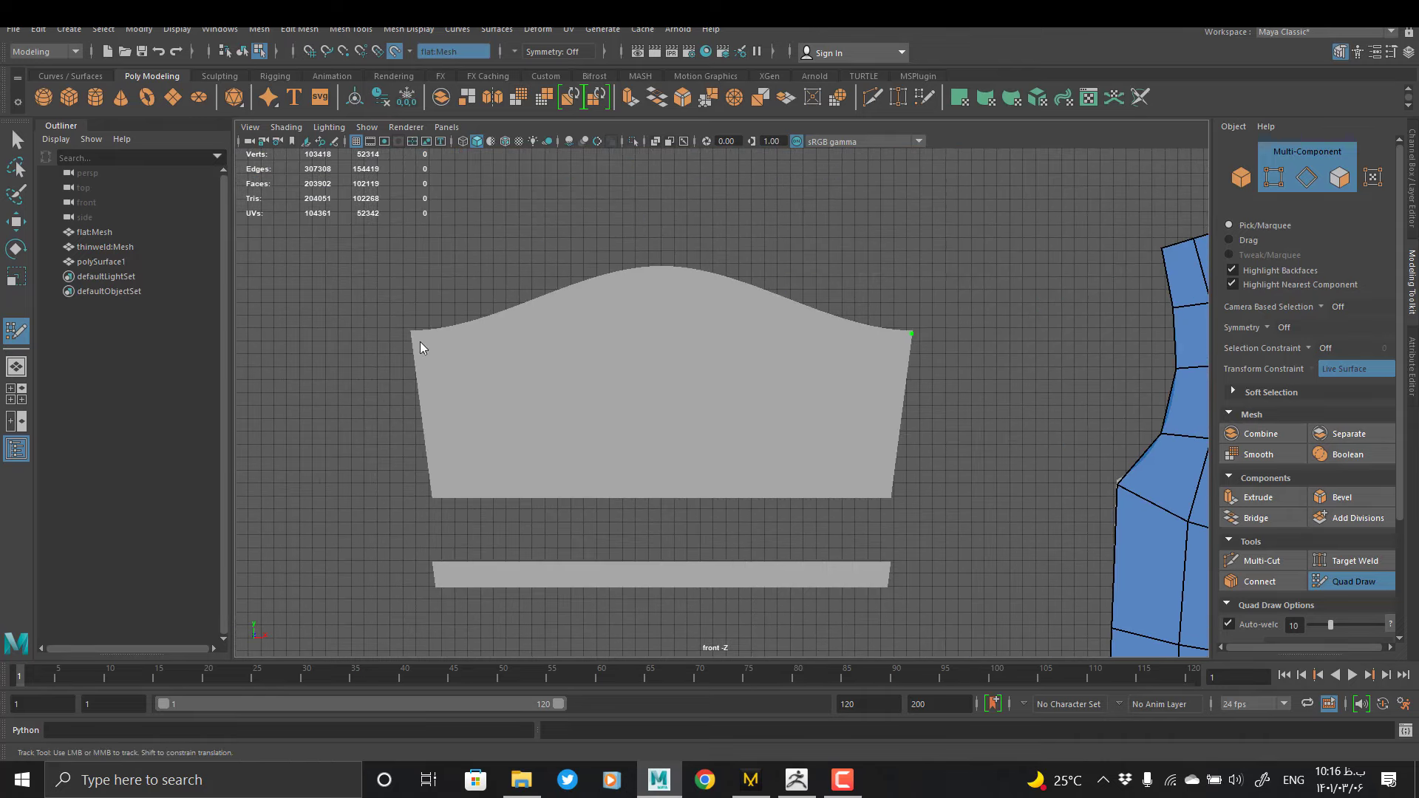
left_click(891, 496)
left_click(722, 412, "shift")
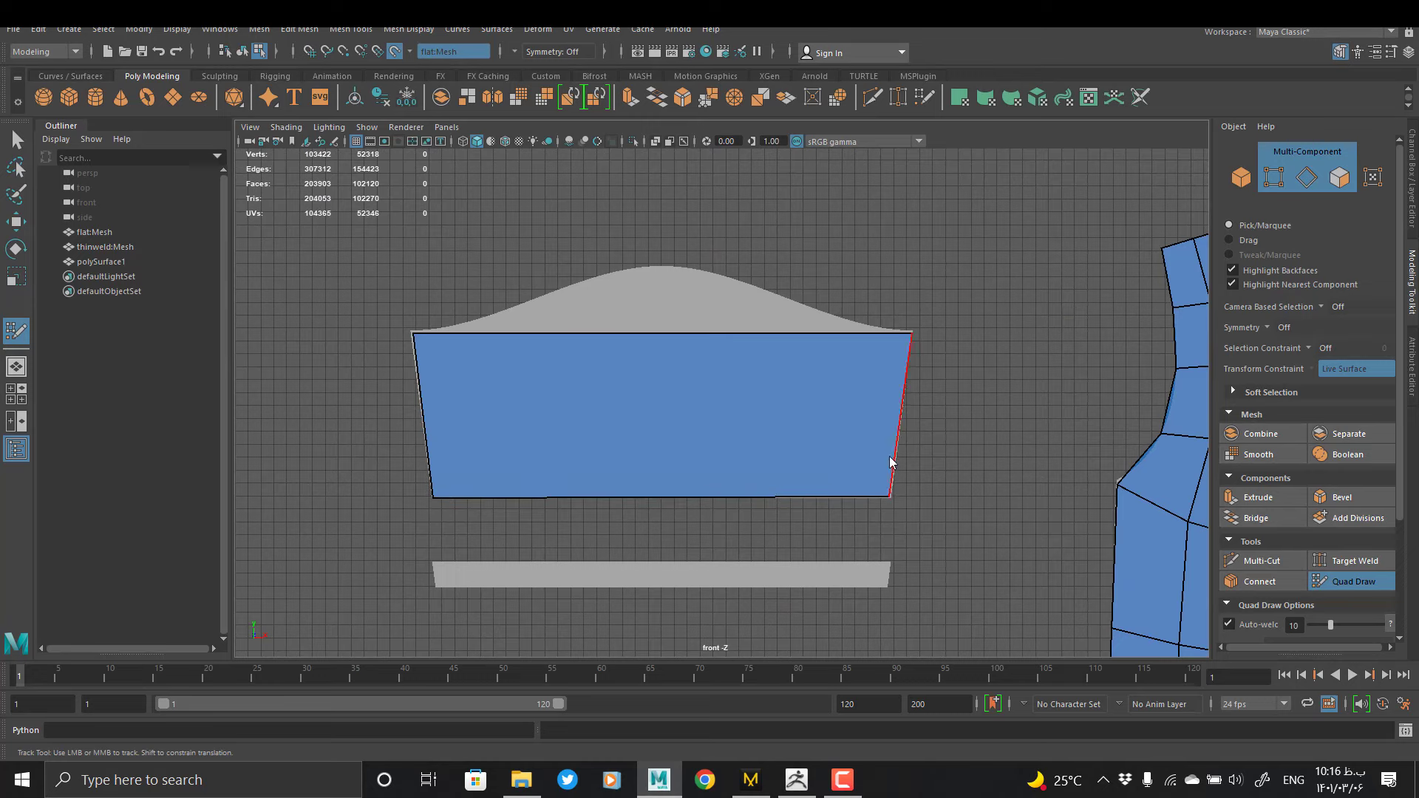
Divide the second sleeve with seven vertical and three horizontal loops, fitting the top points to the cap's curve
middle_click(654, 444, "ctrl")
left_click_drag(663, 333, 724, 275)
middle_click(775, 438, "ctrl")
middle_click(545, 414, "ctrl")
middle_click(481, 392, "ctrl")
middle_click(483, 399, "ctrl")
middle_click(602, 390, "ctrl")
middle_click(765, 370, "ctrl")
middle_click(843, 369, "ctrl")
left_click_drag(600, 283, 605, 257)
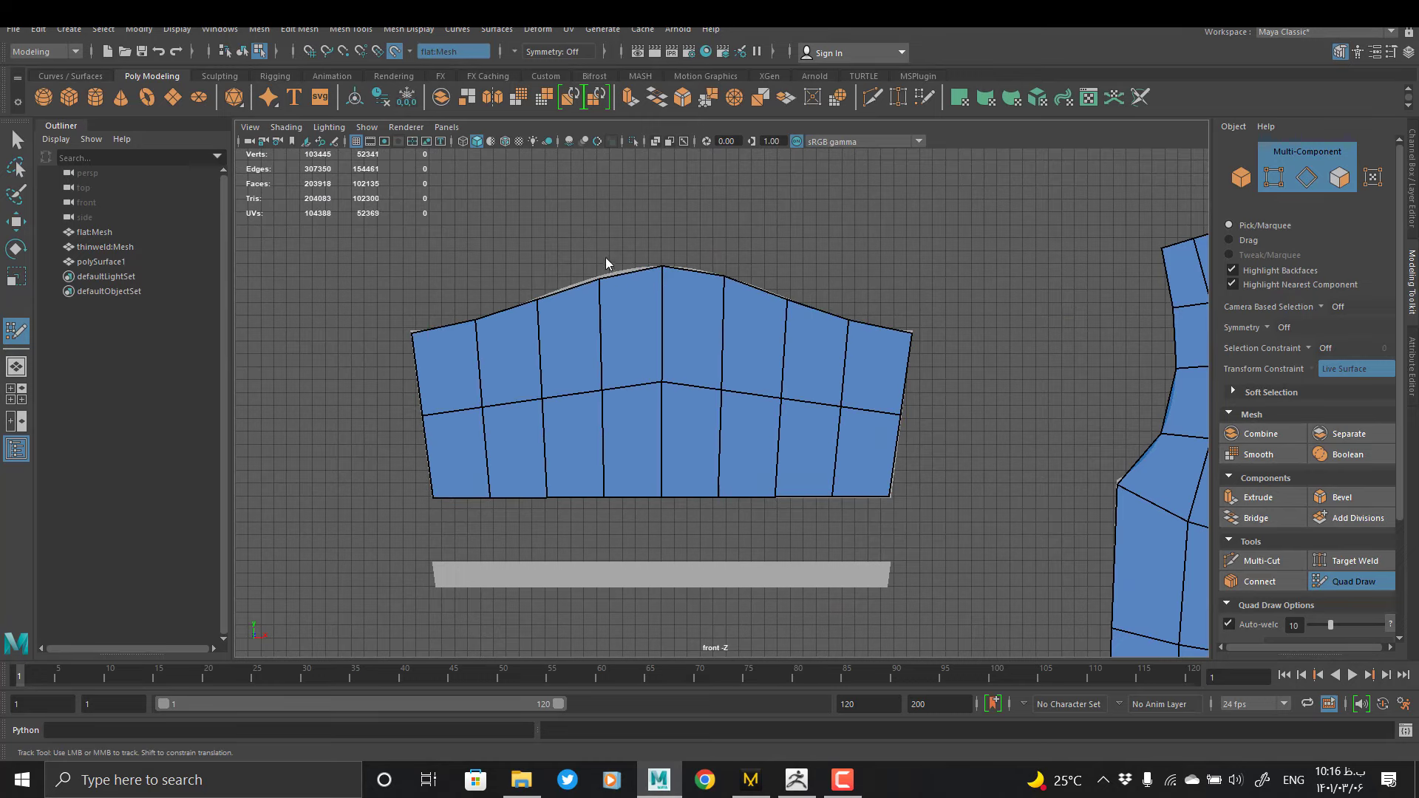
middle_click(602, 357, "ctrl")
middle_click(605, 443, "ctrl")
Move the second sleeve's upper left corner and nearby edge points onto the pattern's outline
middle_click_drag(645, 495, 677, 361, "alt")
scroll(678, 361, "down", 1)
scroll(485, 215, "up", 8)
middle_click_drag(485, 215, 642, 443, "alt")
left_click_drag(527, 418, 527, 411)
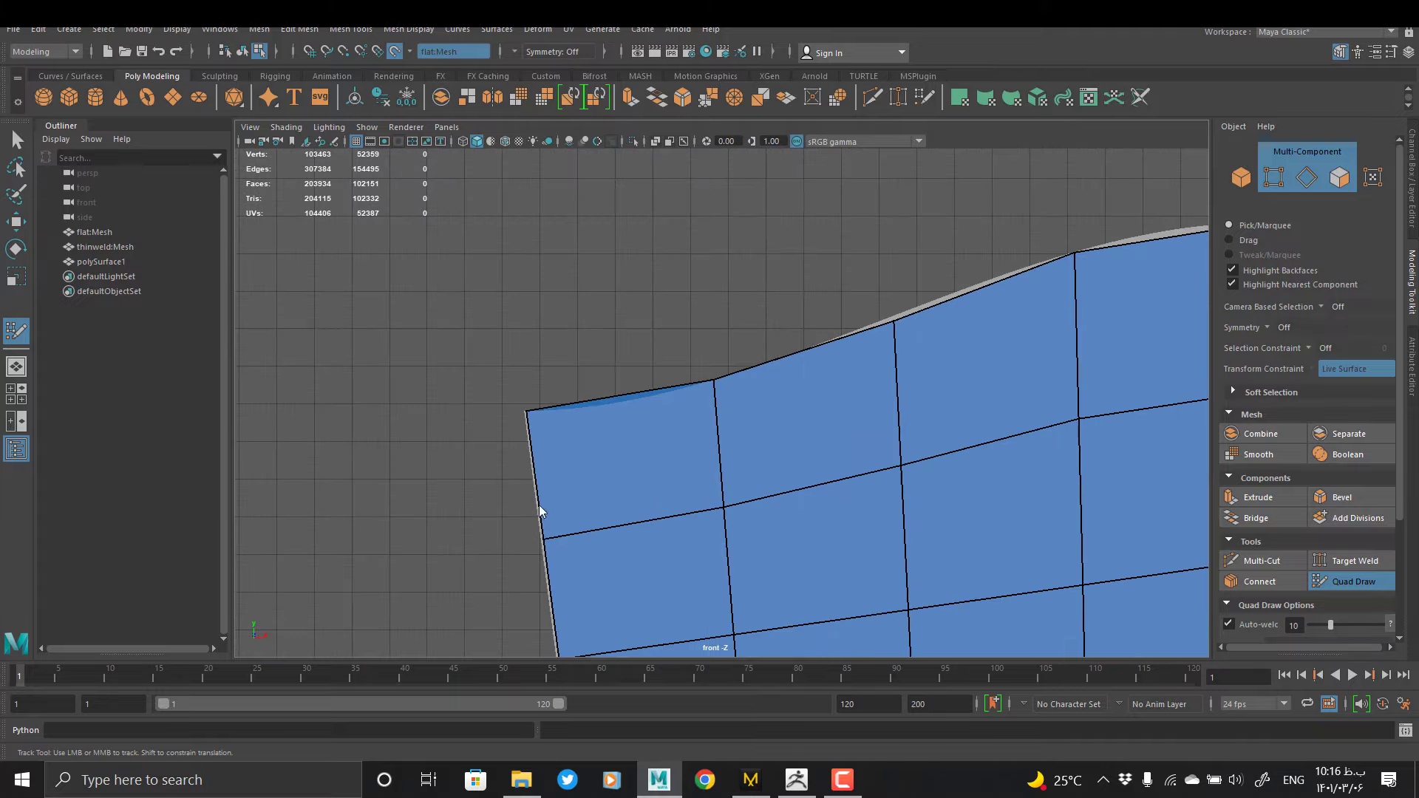
middle_click_drag(894, 321, 658, 376, "alt")
middle_click_drag(1023, 451, 595, 437, "alt")
scroll(824, 472, "down", 5)
middle_click_drag(823, 472, 778, 297, "alt")
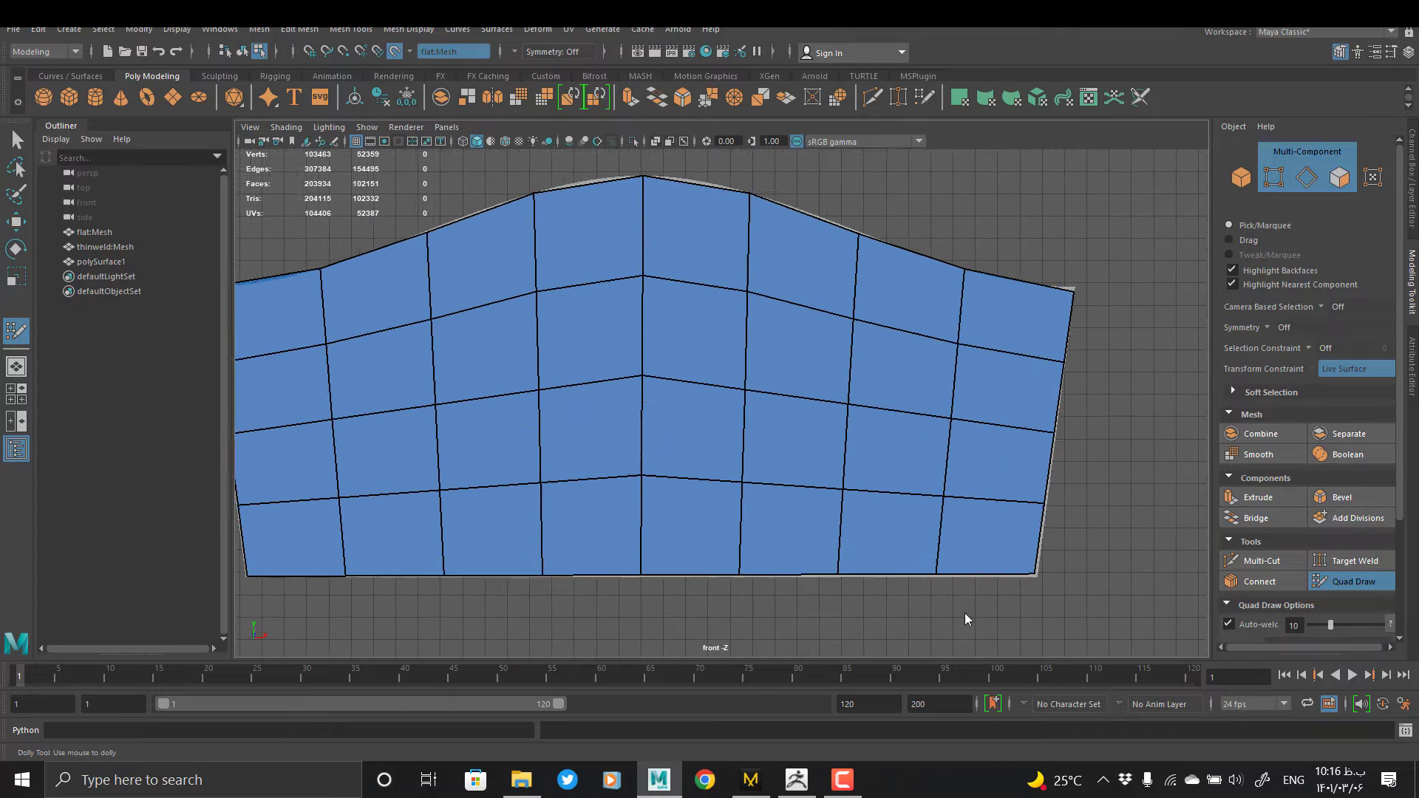
Place paired Quad Draw points along the upper and lower edges of the second sleeve's cuff strip
scroll(964, 614, "up", 3)
middle_click_drag(1070, 559, 707, 351, "alt")
middle_click_drag(268, 358, 372, 358, "alt")
mouse_move(573, 469)
middle_mouse_down("alt")
mouse_move(1020, 384)
mouse_move(1126, 330)
middle_mouse_up("alt")
left_click(367, 372)
middle_click_drag(1024, 399, 592, 383, "alt")
scroll(1141, 448, "down", 2)
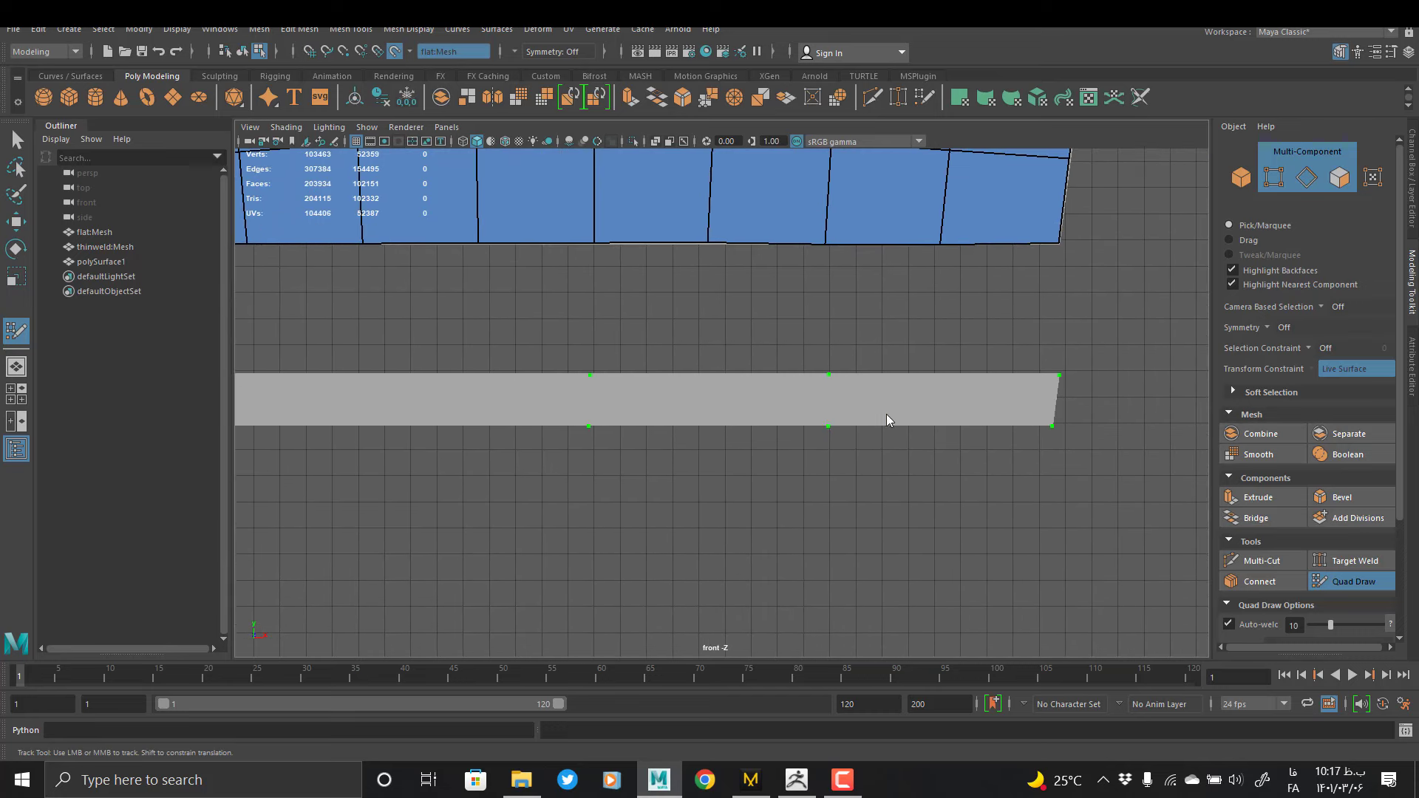
Add the missing pair of points on the second sleeve's cuff strip and fill the strip with four quads
left_click(948, 406, "shift")
left_click(709, 405, "shift")
middle_click_drag(237, 400, 600, 407, "alt")
left_click(756, 383)
left_click(758, 424)
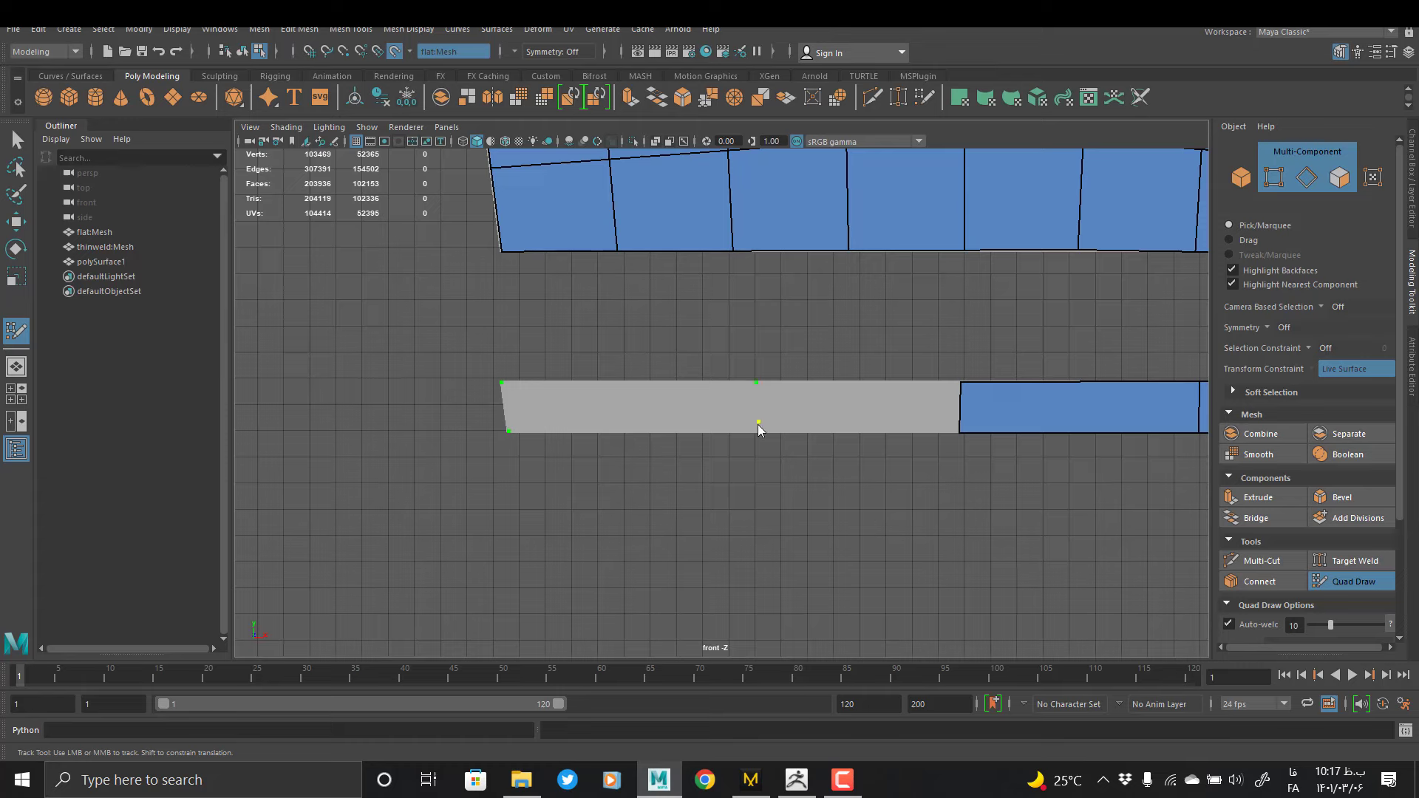
left_click(713, 420, "shift")
middle_click_drag(969, 396, 700, 397, "alt")
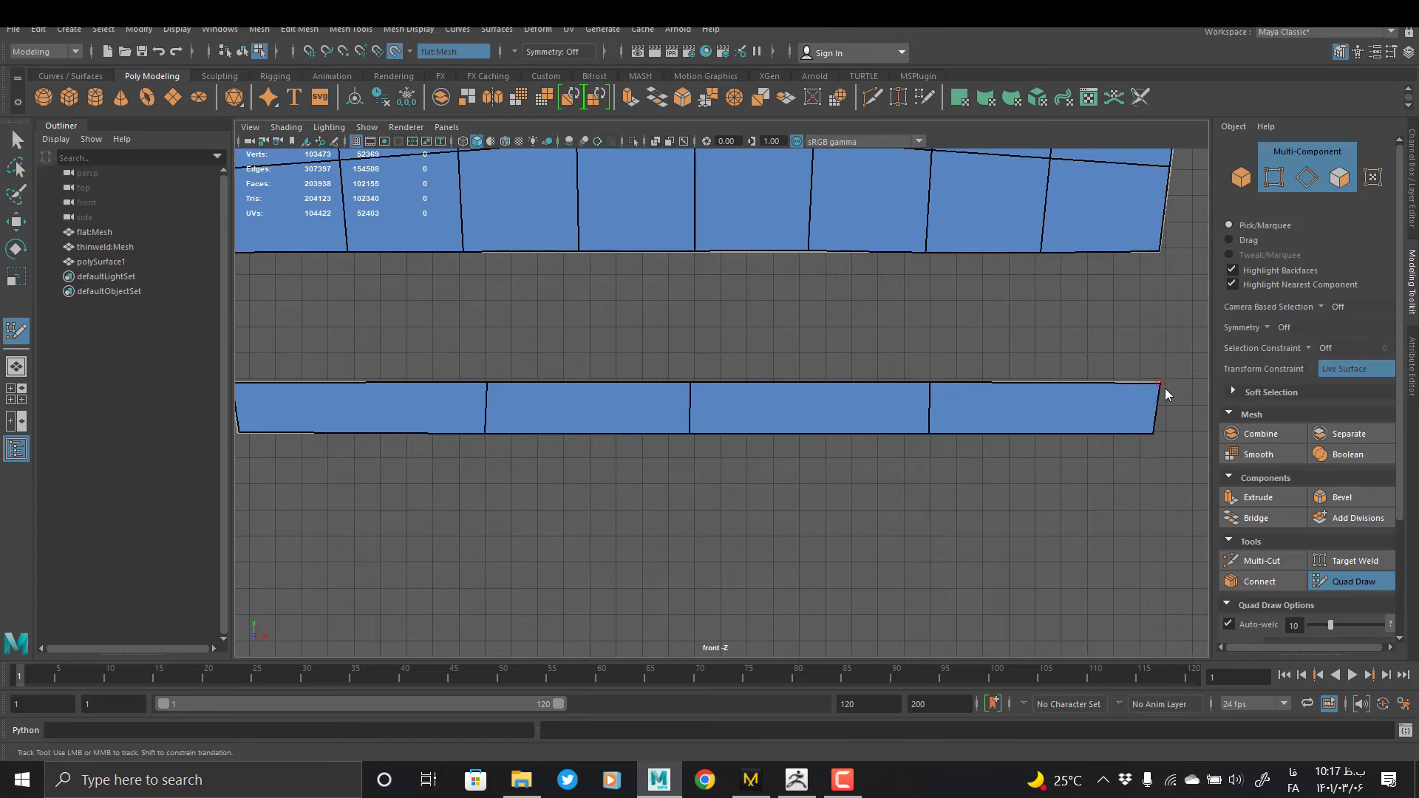
Insert four vertical edge loops in the second sleeve's cuff strip, splitting each quad in half
scroll(1050, 403, "down", 2)
middle_click(934, 407, "ctrl")
middle_click(779, 406, "ctrl")
middle_click(634, 409, "ctrl")
middle_click(485, 406, "ctrl")
Place paired Quad Draw points along the upper and lower edges of the hem strip below the back panel
scroll(786, 451, "down", 6)
middle_click_drag(721, 326, 235, 308, "alt")
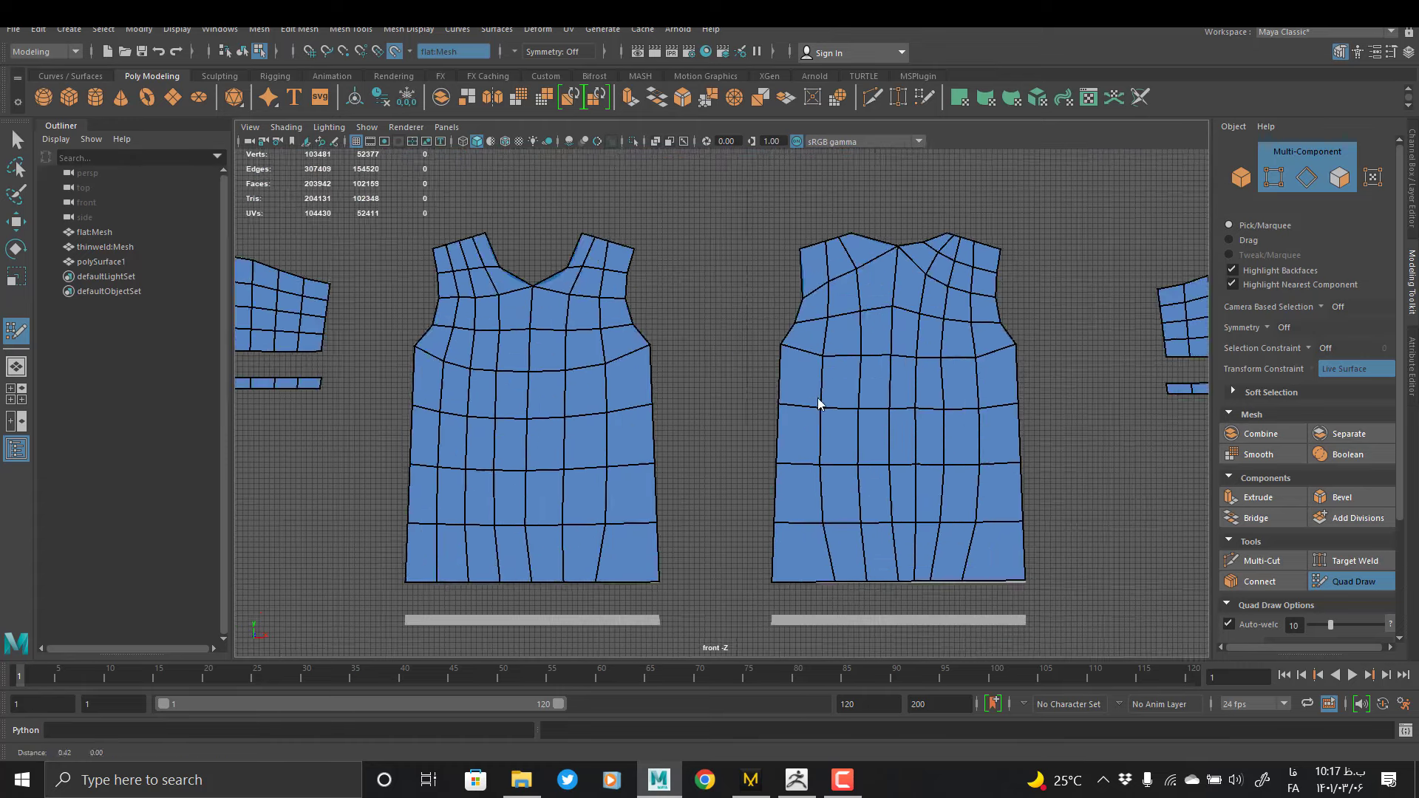
middle_click_drag(819, 403, 374, 554, "alt")
scroll(724, 467, "up", 5)
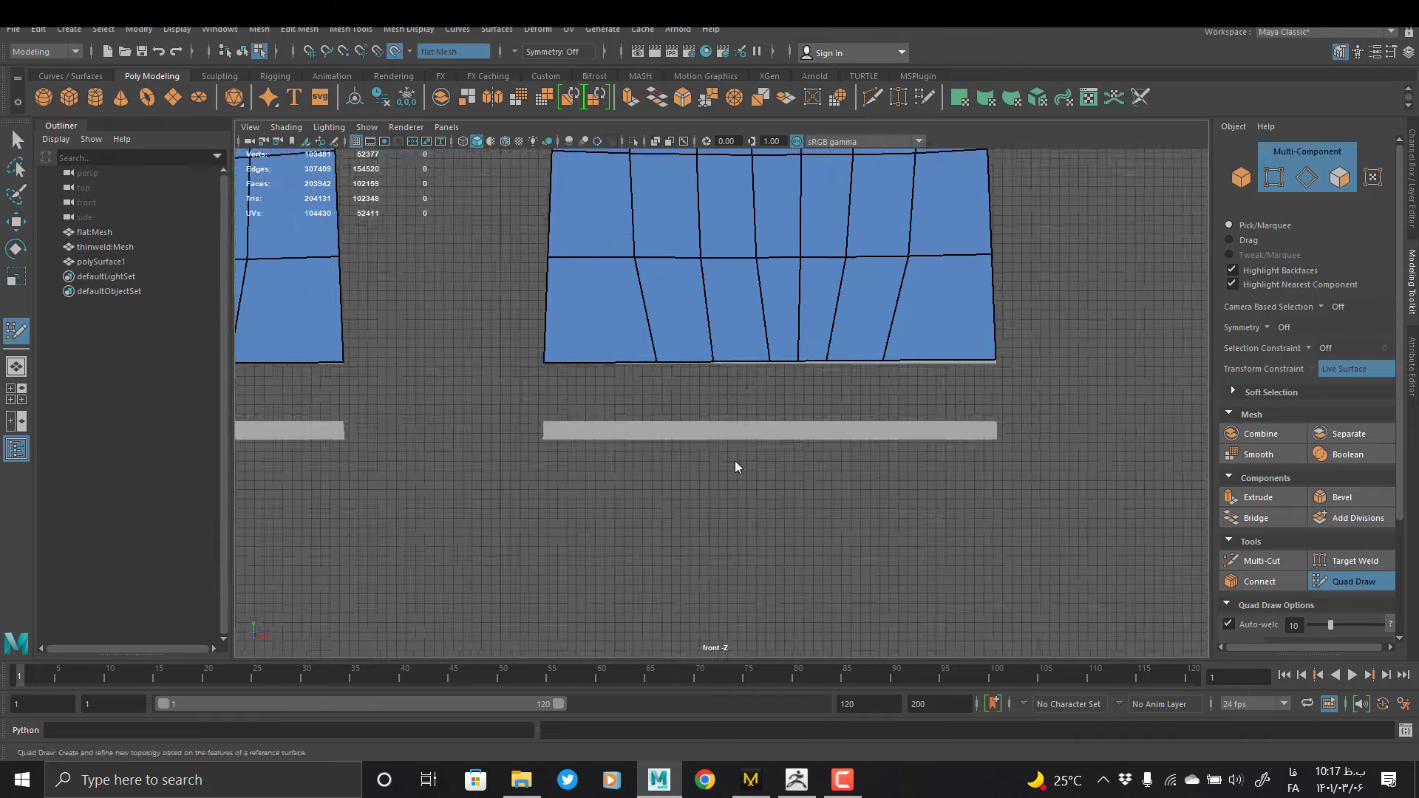
scroll(881, 402, "up", 3)
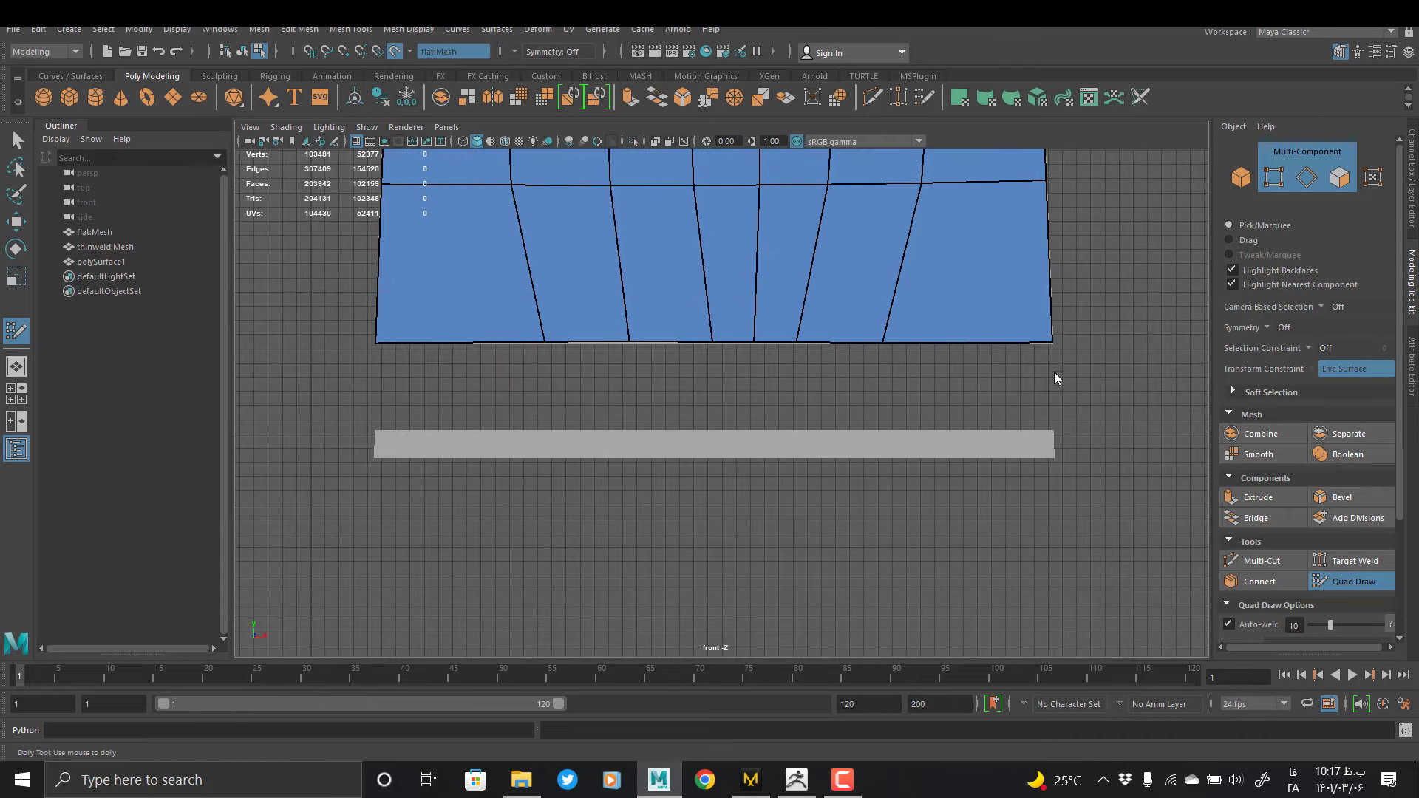
scroll(1054, 372, "up", 1)
middle_click_drag(1054, 372, 1078, 348, "alt")
left_click(1108, 415)
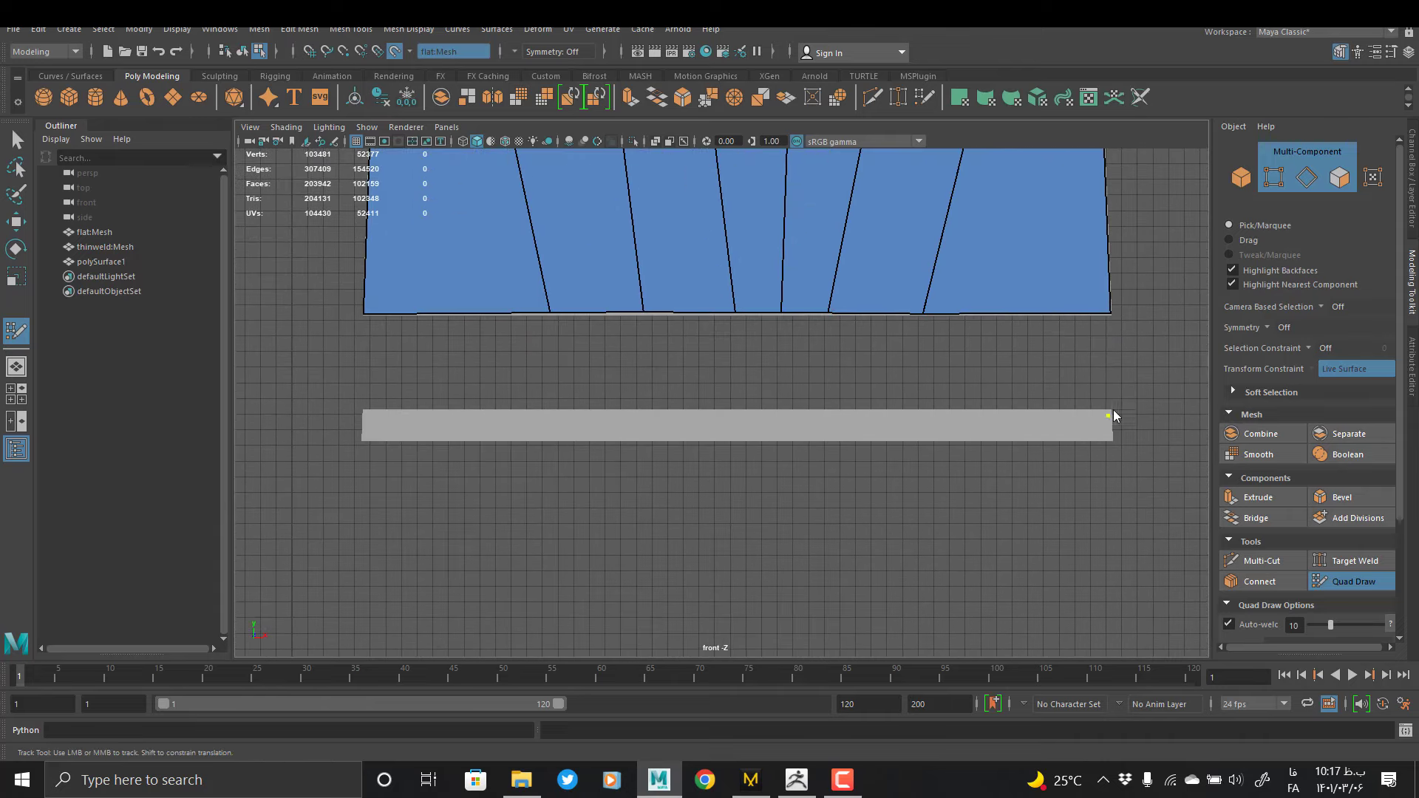
left_click(1109, 412)
left_click(1112, 441)
left_click(362, 411)
left_click(777, 411)
left_click(776, 441)
left_click(925, 412)
left_click(584, 440)
Fill the gaps between the back hem strip's points with four quads
left_click(473, 426, "shift")
left_click(680, 425, "shift")
left_click(833, 429, "shift")
left_click(991, 428, "shift")
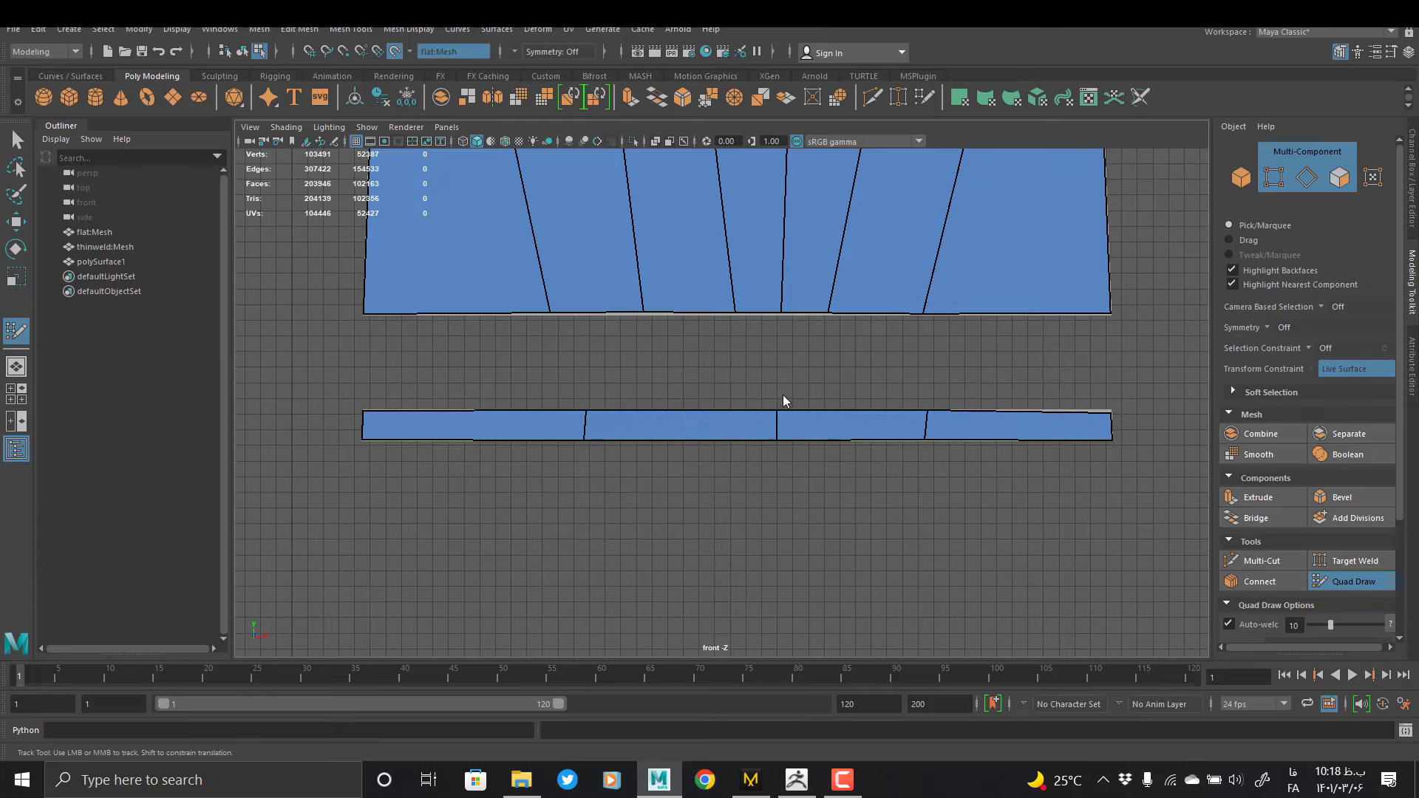
Delete one vertical edge loop right of the back panel's centre and relax the surrounding mesh to even the spacing
scroll(731, 301, "down", 4)
middle_click_drag(777, 326, 801, 502, "alt")
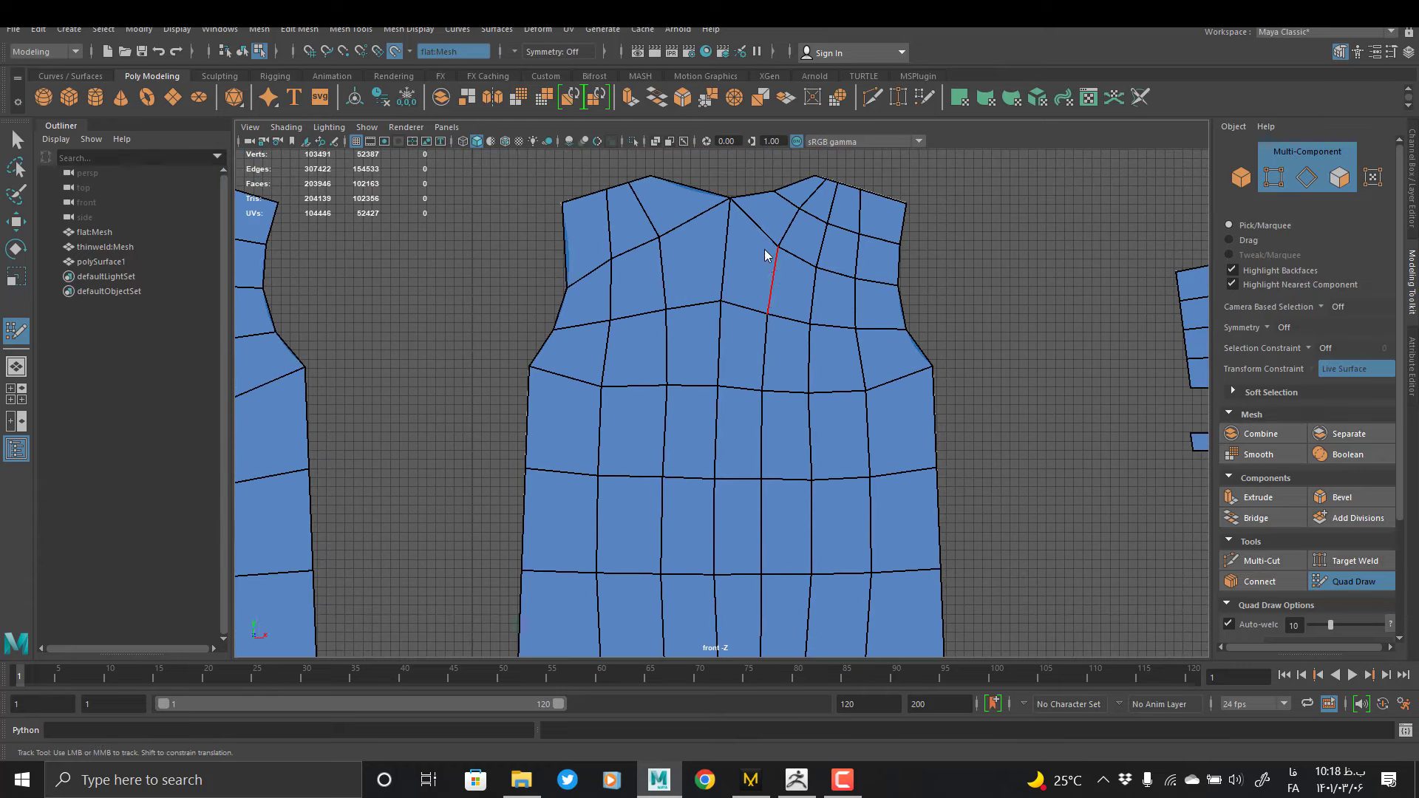
left_click(769, 295, "ctrl+shift")
mouse_move(770, 294)
left_mouse_down("shift")
mouse_move(832, 415)
mouse_move(807, 541)
left_mouse_up("shift")
middle_click_drag(807, 541, 807, 262, "alt")
mouse_move(808, 310)
left_mouse_down("shift")
mouse_move(733, 482)
mouse_move(677, 488)
left_mouse_up("shift")
middle_click_drag(695, 517, 738, 320, "alt")
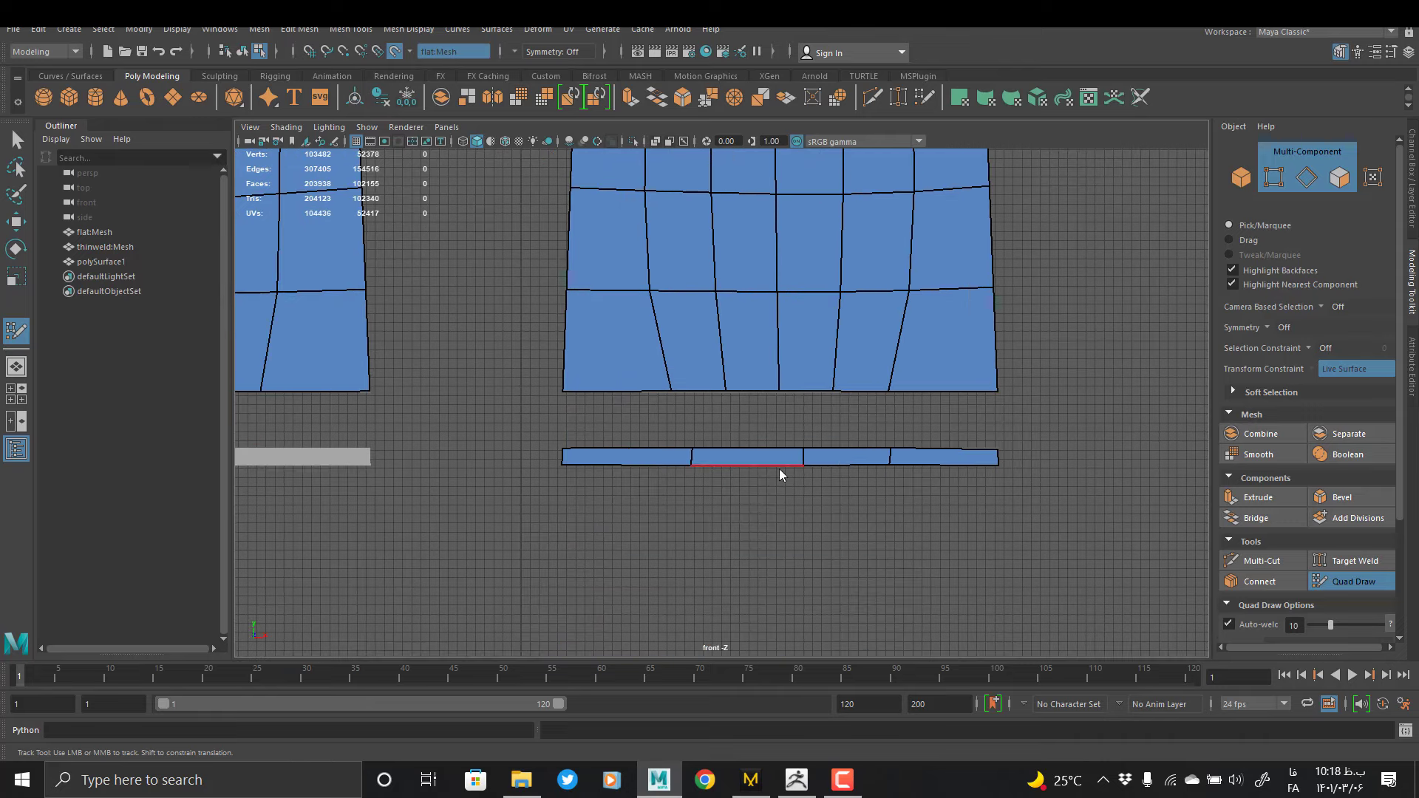
Insert two vertical loops in the back hem strip and slide its edges to space the six columns evenly
middle_click(955, 456, "ctrl")
left_click_drag(891, 458, 877, 456)
middle_click(723, 457, "ctrl")
left_click_drag(690, 457, 652, 455)
left_click_drag(747, 460, 728, 460)
Move the stray points of the back hem strip and the back panel's lower edge onto the pattern outline
scroll(596, 566, "up", 5)
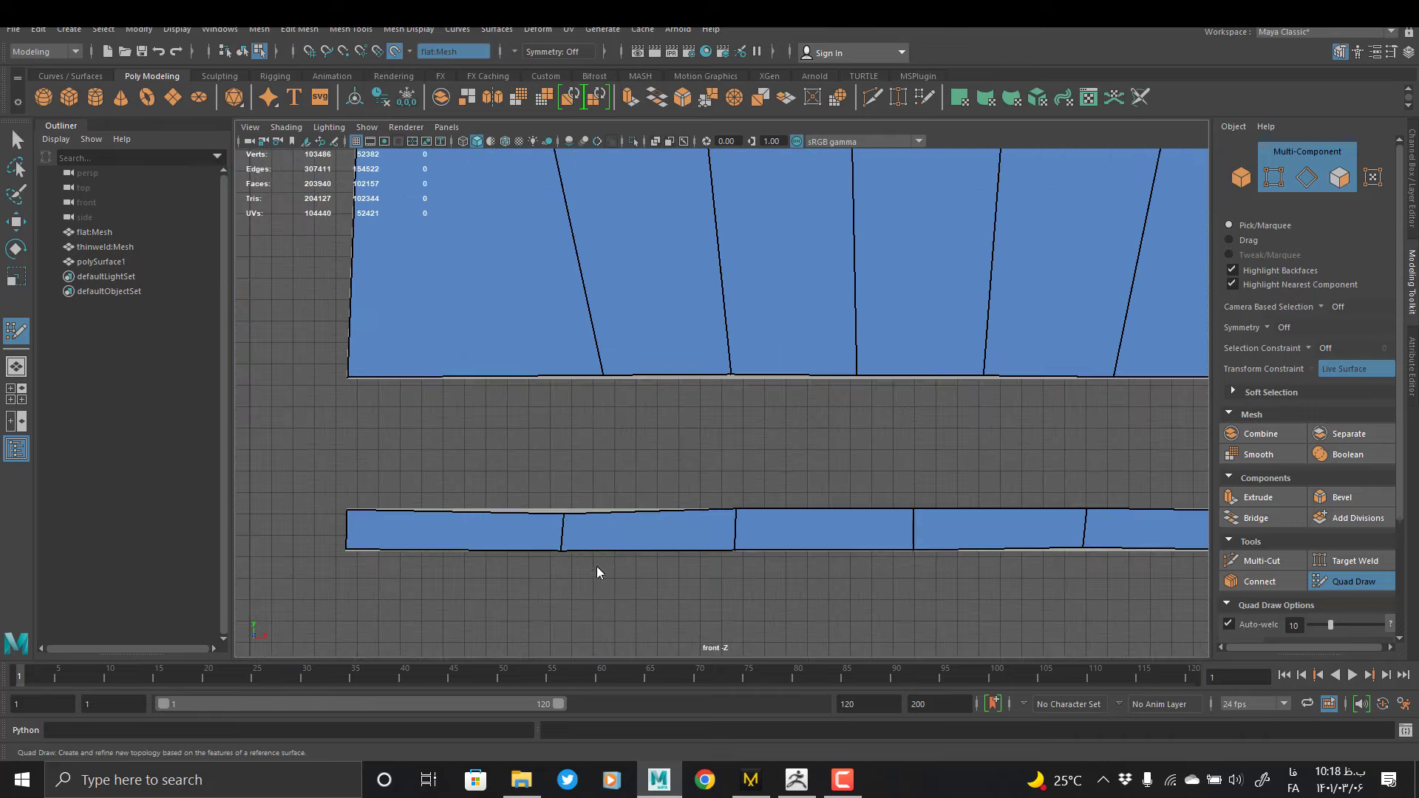
left_click_drag(563, 515, 562, 496)
left_click_drag(729, 378, 731, 374)
middle_click_drag(1182, 383, 894, 388, "alt")
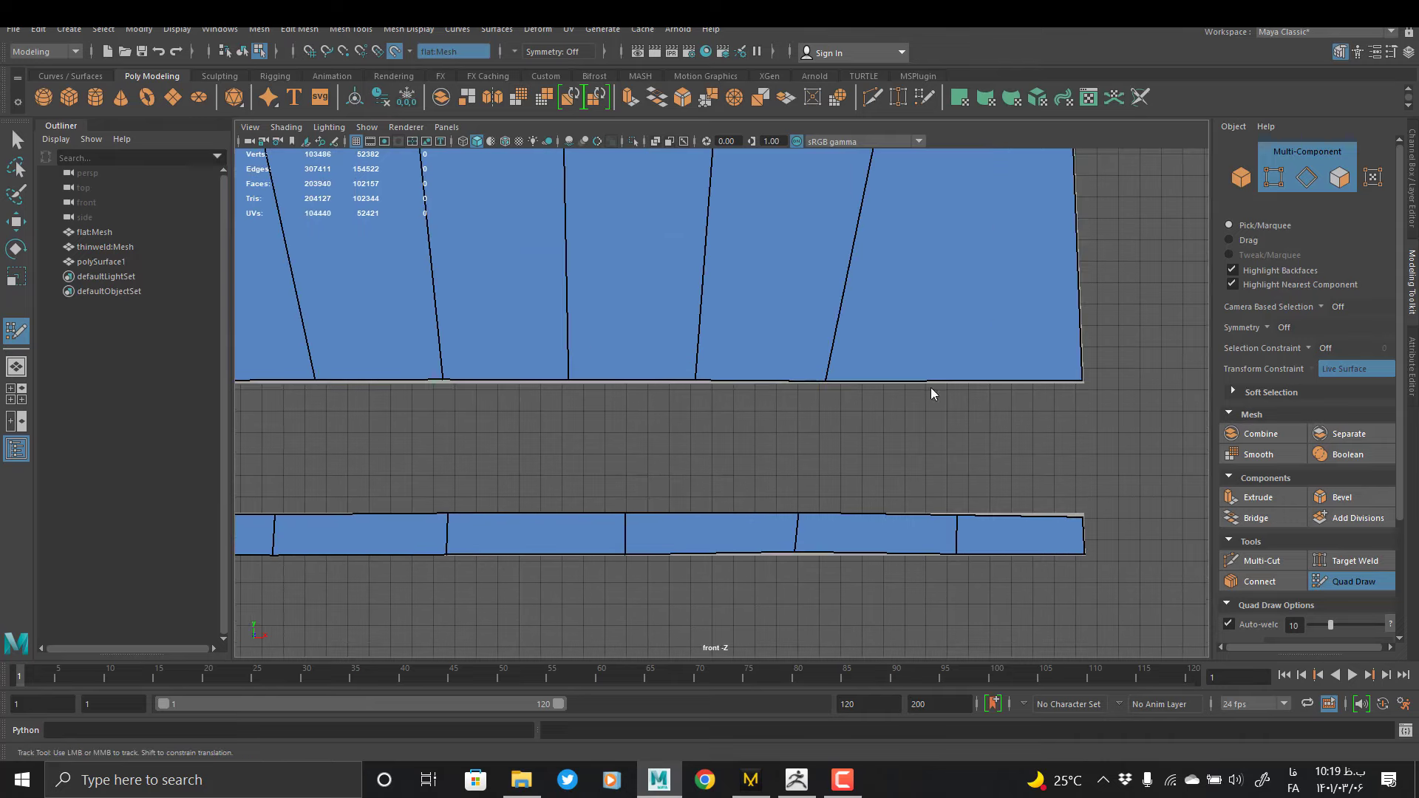
left_click_drag(956, 518, 957, 514)
left_click_drag(794, 552, 795, 555)
left_click_drag(1082, 516, 1083, 513)
Delete one vertical edge loop from the front panel, leaving six columns
scroll(862, 490, "down", 8)
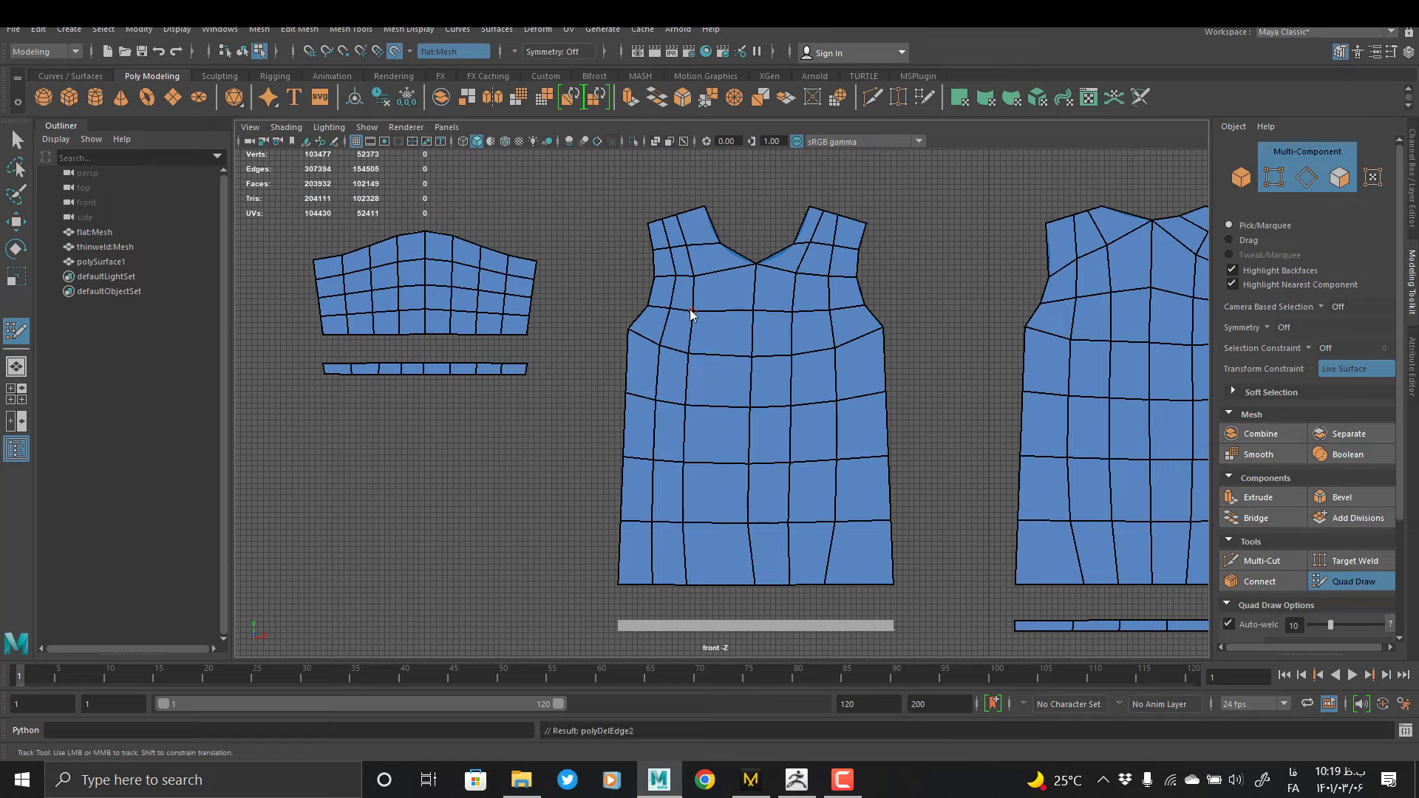
left_click(715, 436, "ctrl+shift")
scroll(713, 469, "up", 2)
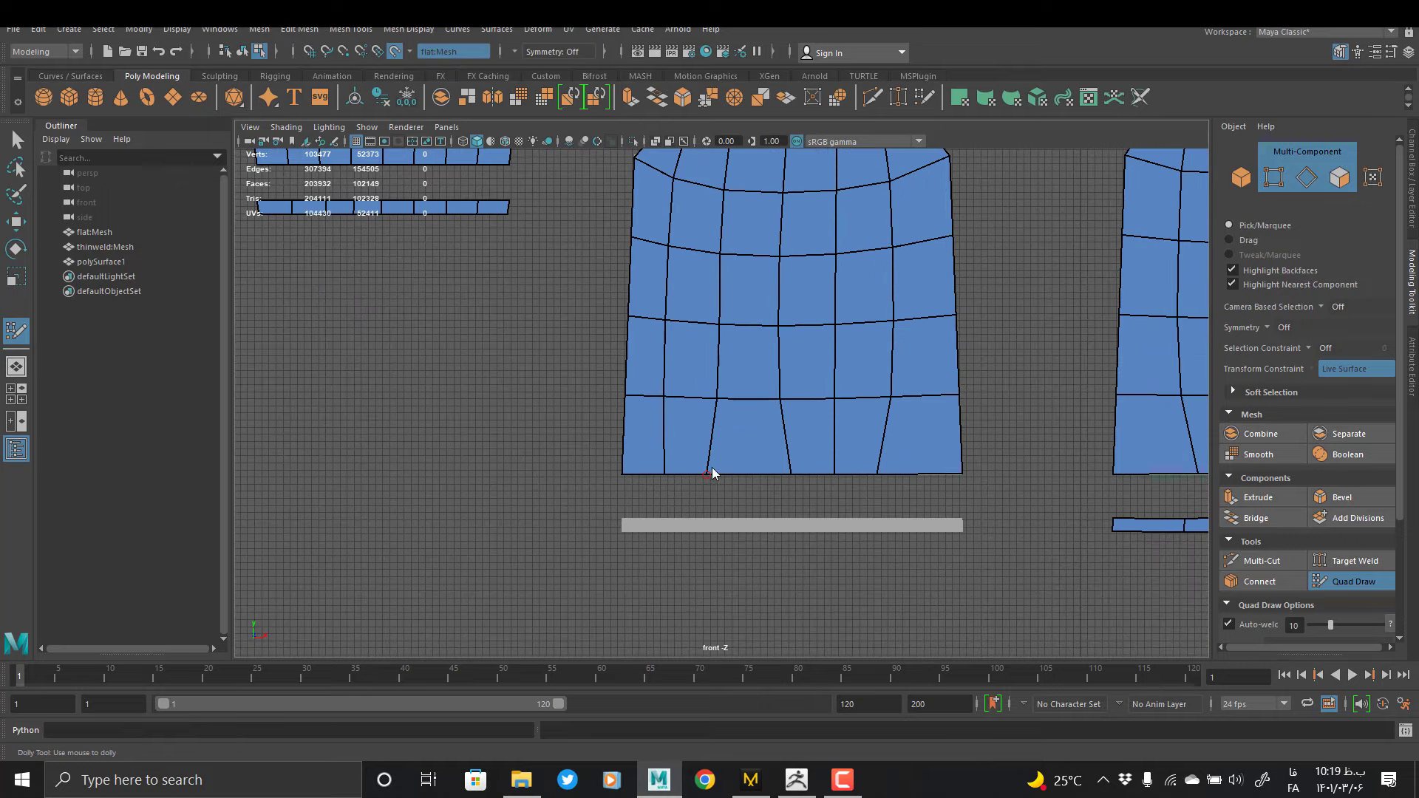
Place paired Quad Draw points along the upper and lower edges of the hem strip below the front panel
right_click_drag(716, 469, 739, 473, "alt")
mouse_move(774, 680)
middle_mouse_down("alt")
mouse_move(774, 609)
mouse_move(682, 551)
middle_mouse_up("alt")
right_click_drag(683, 551, 769, 552, "alt")
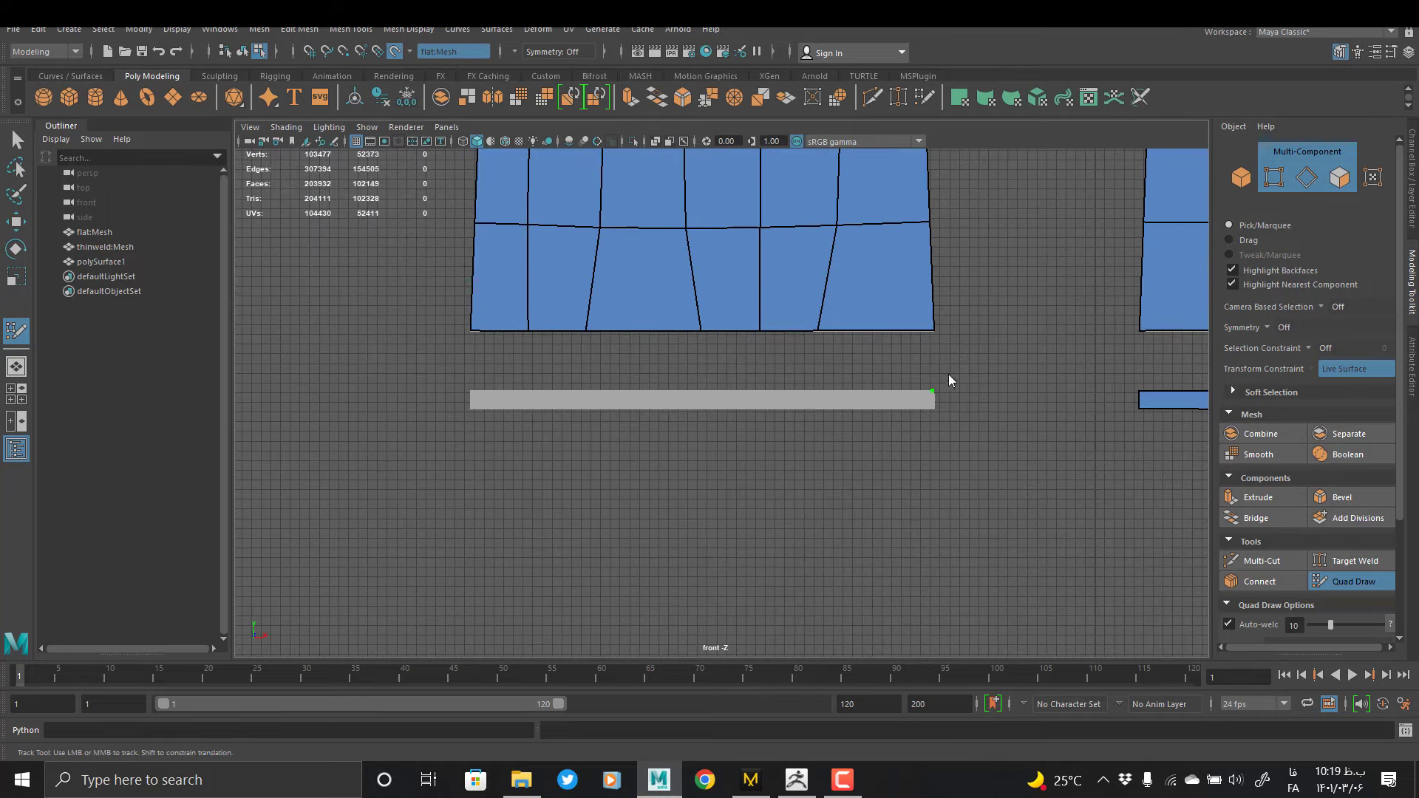
left_click(933, 391)
left_click(931, 407)
right_click_drag(930, 408, 1042, 470, "alt")
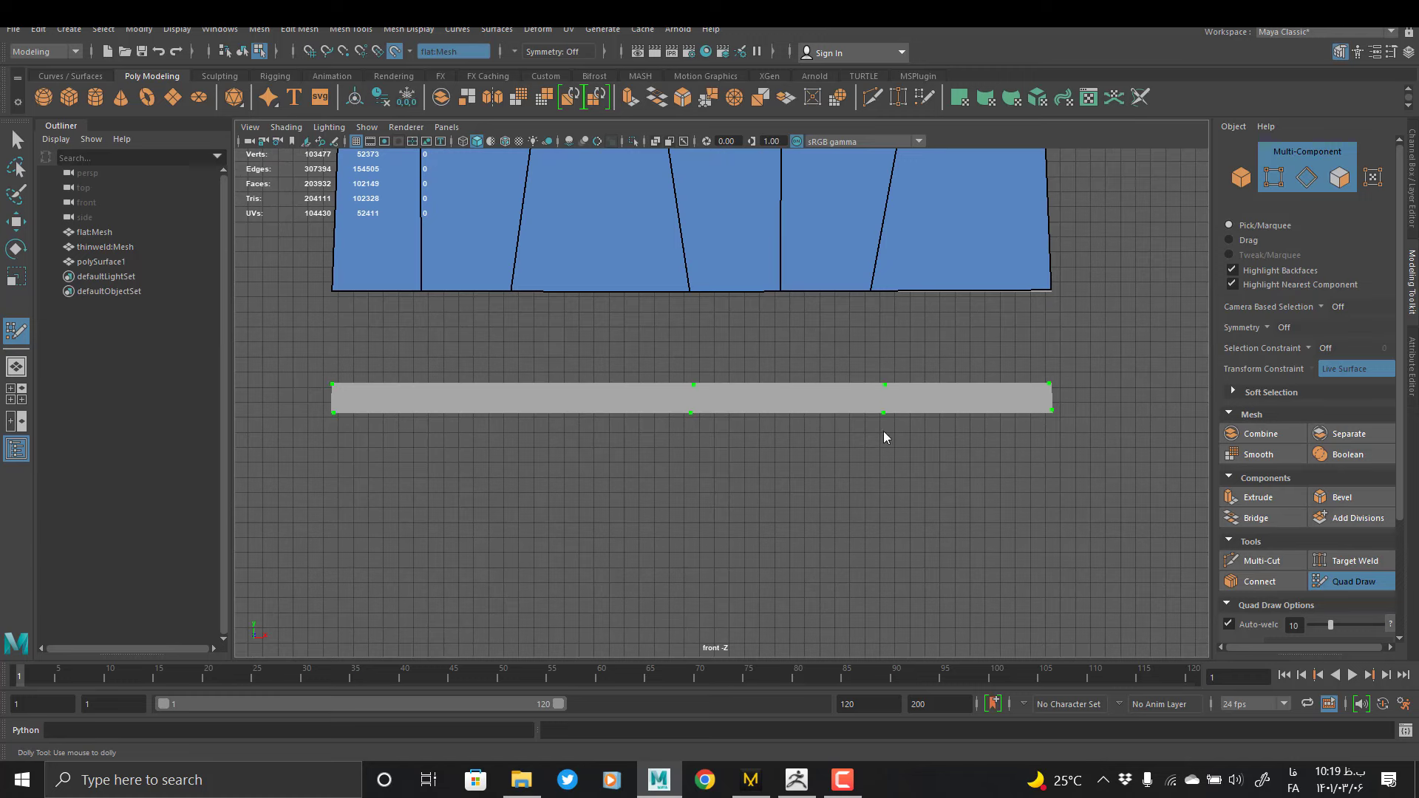
Fill the front hem strip with four quads and add two vertical loops, sliding the edges to form six even columns
left_click(779, 399, "shift")
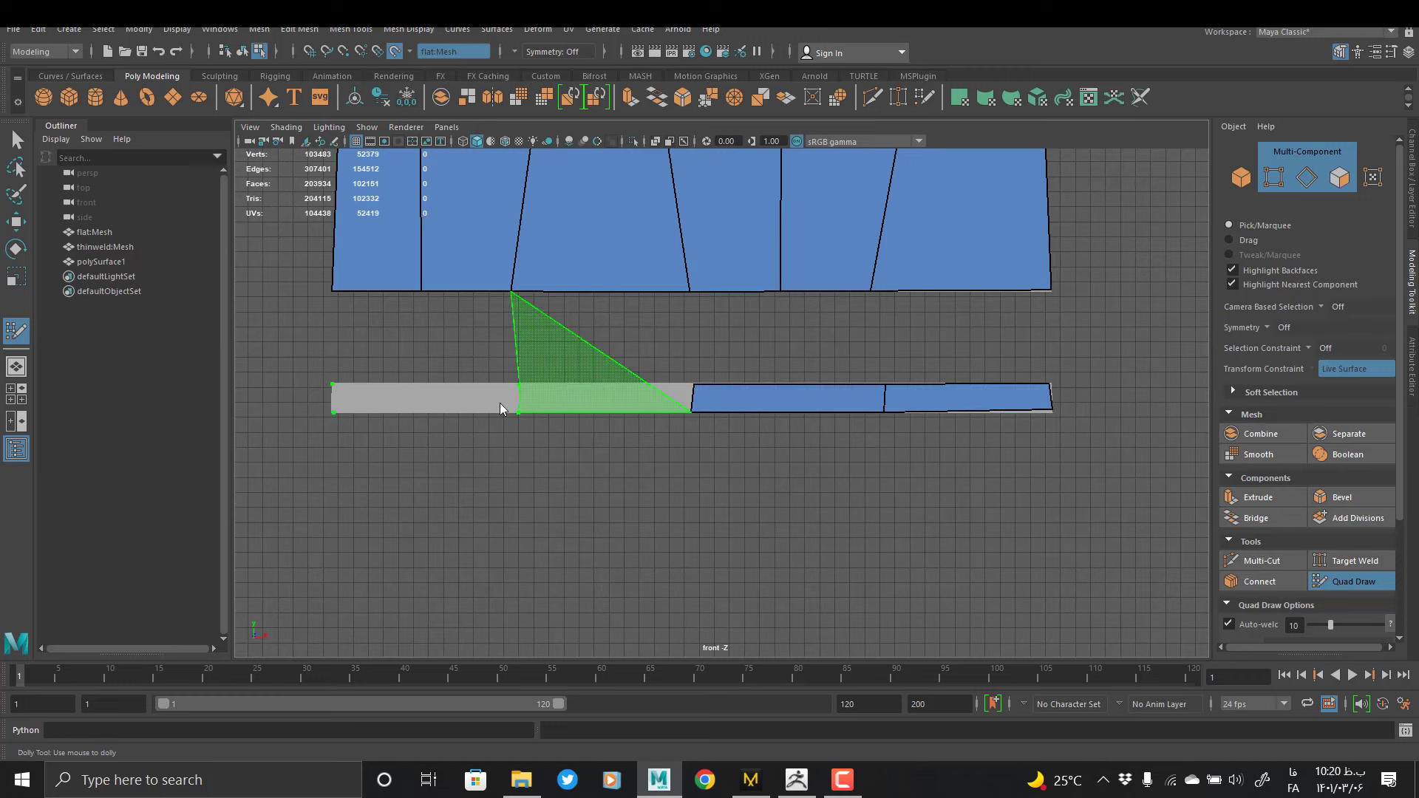
left_click(499, 402, "shift")
left_click(433, 406, "shift")
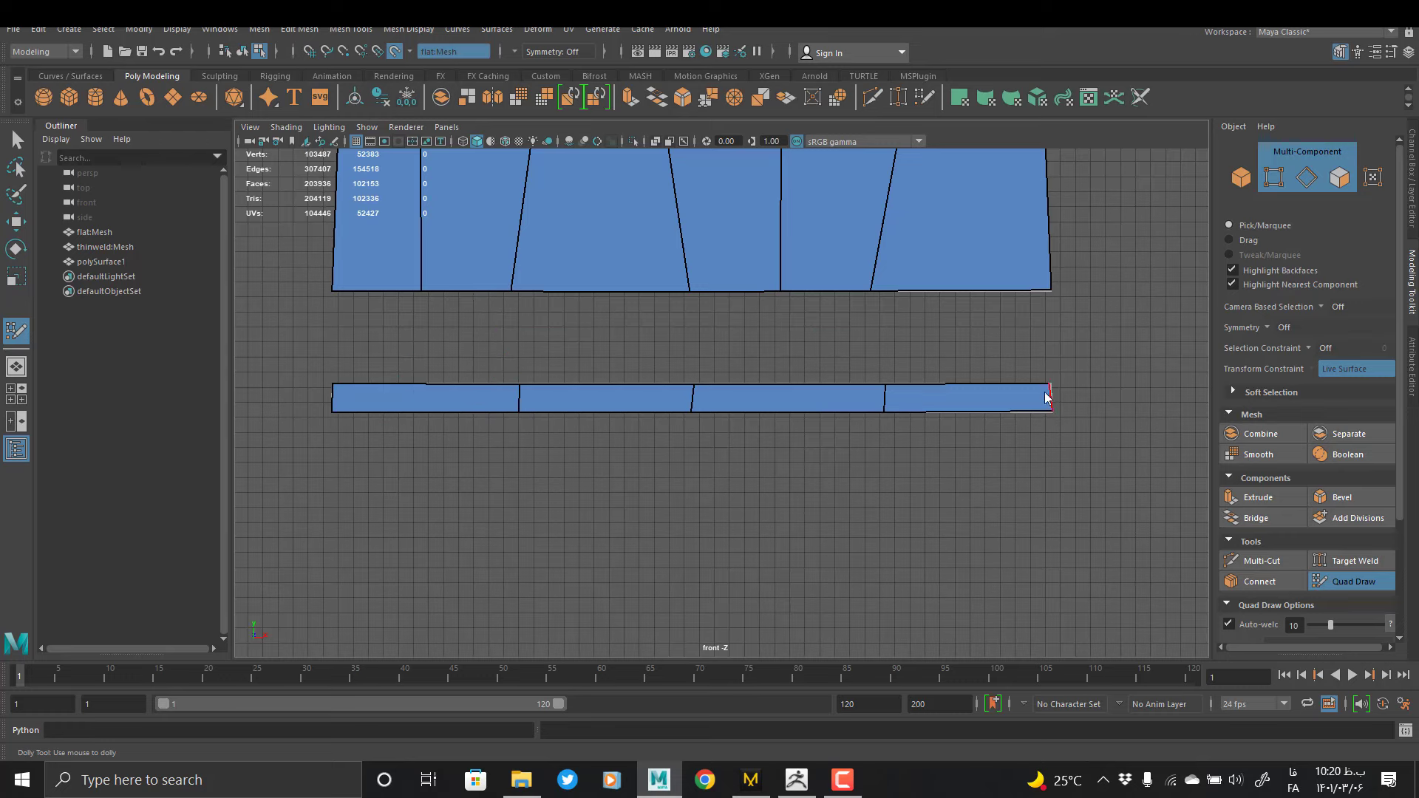
scroll(700, 373, "down", 3)
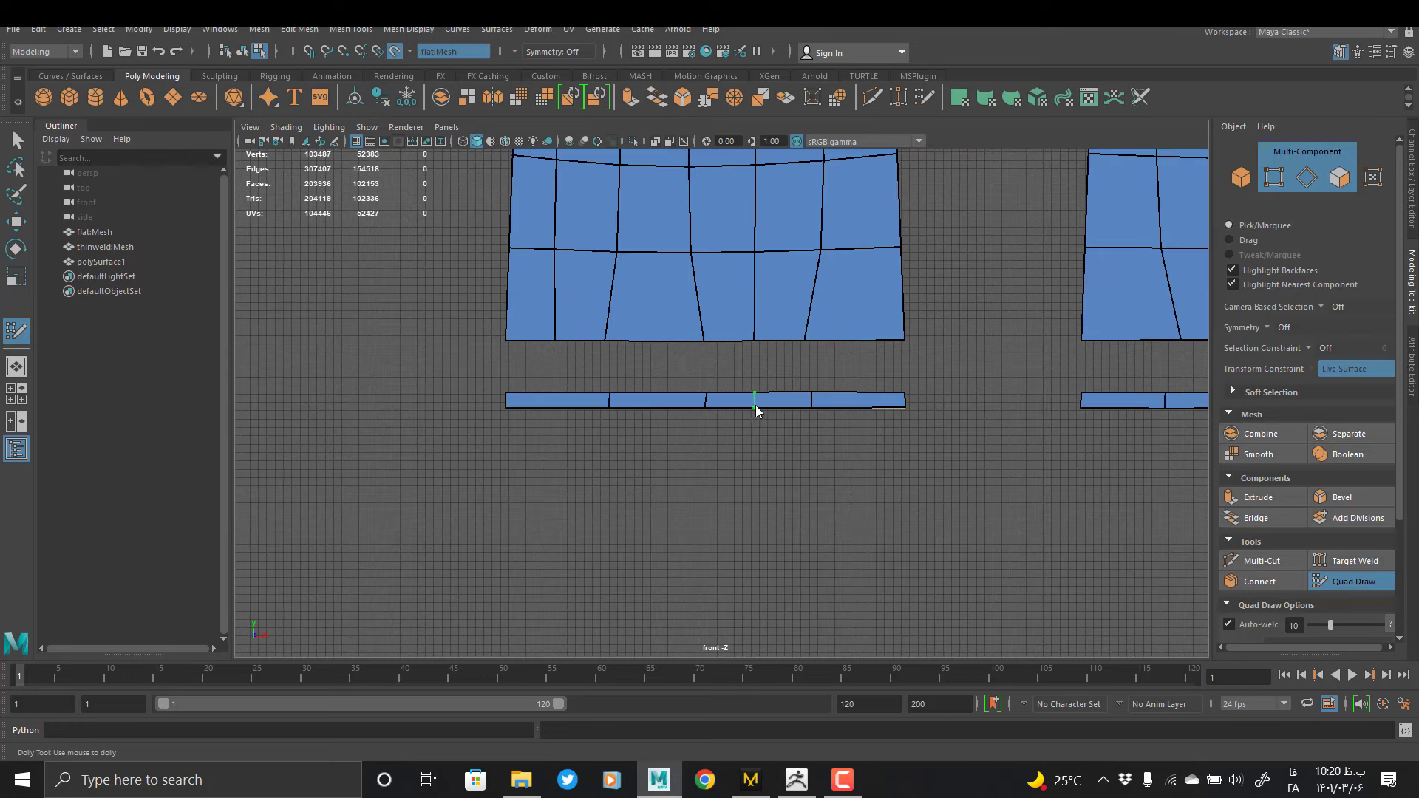
left_click_drag(608, 403, 570, 403)
Fill the longer strip above the front panel with one corner-to-corner quad and divide it with three vertical loops
right_click_drag(758, 402, 395, 266, "alt")
middle_click_drag(684, 200, 627, 441, "alt")
right_click_drag(627, 441, 845, 504, "alt")
middle_click_drag(354, 244, 375, 333, "alt")
right_click_drag(374, 333, 588, 433, "alt")
middle_click_drag(587, 439, 415, 410, "alt")
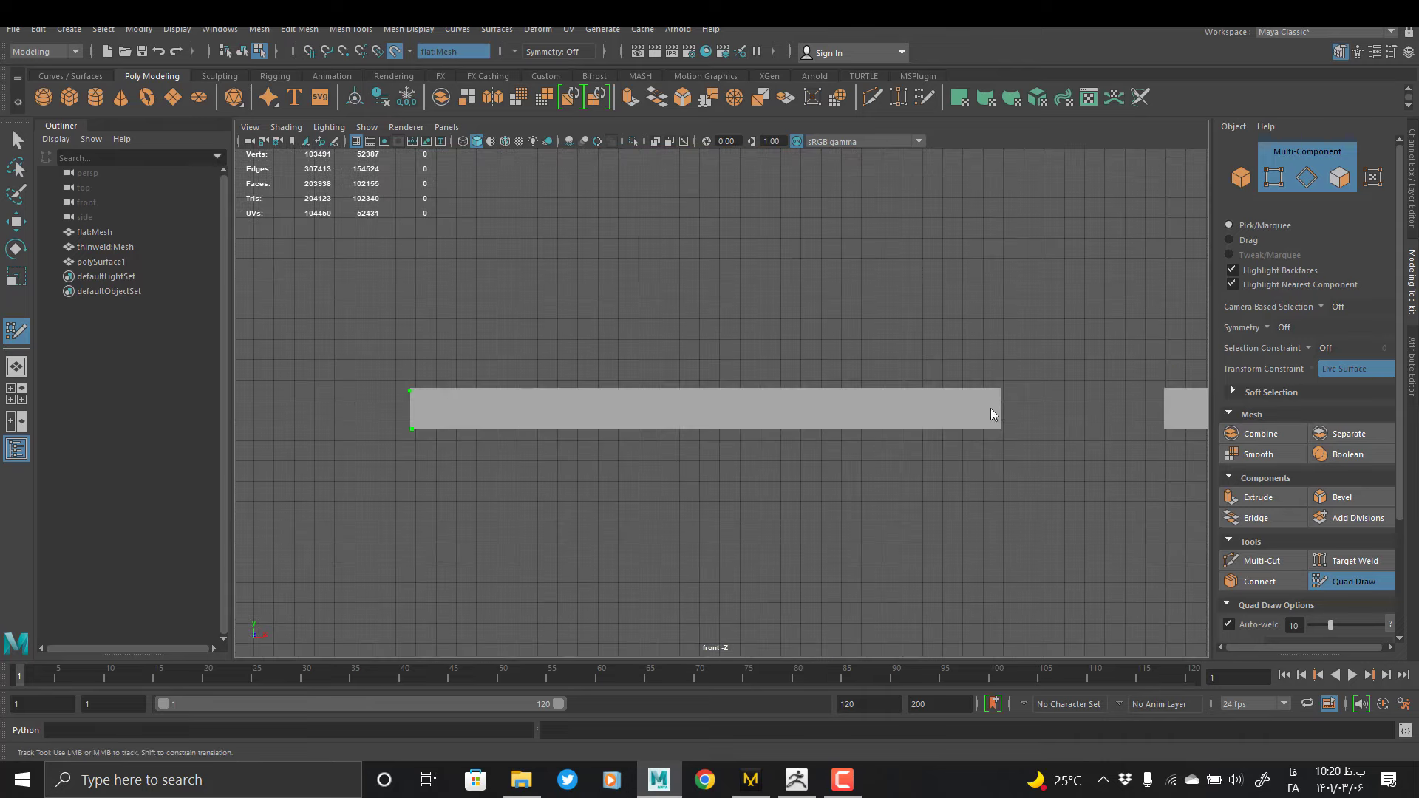
left_click(441, 403, "shift")
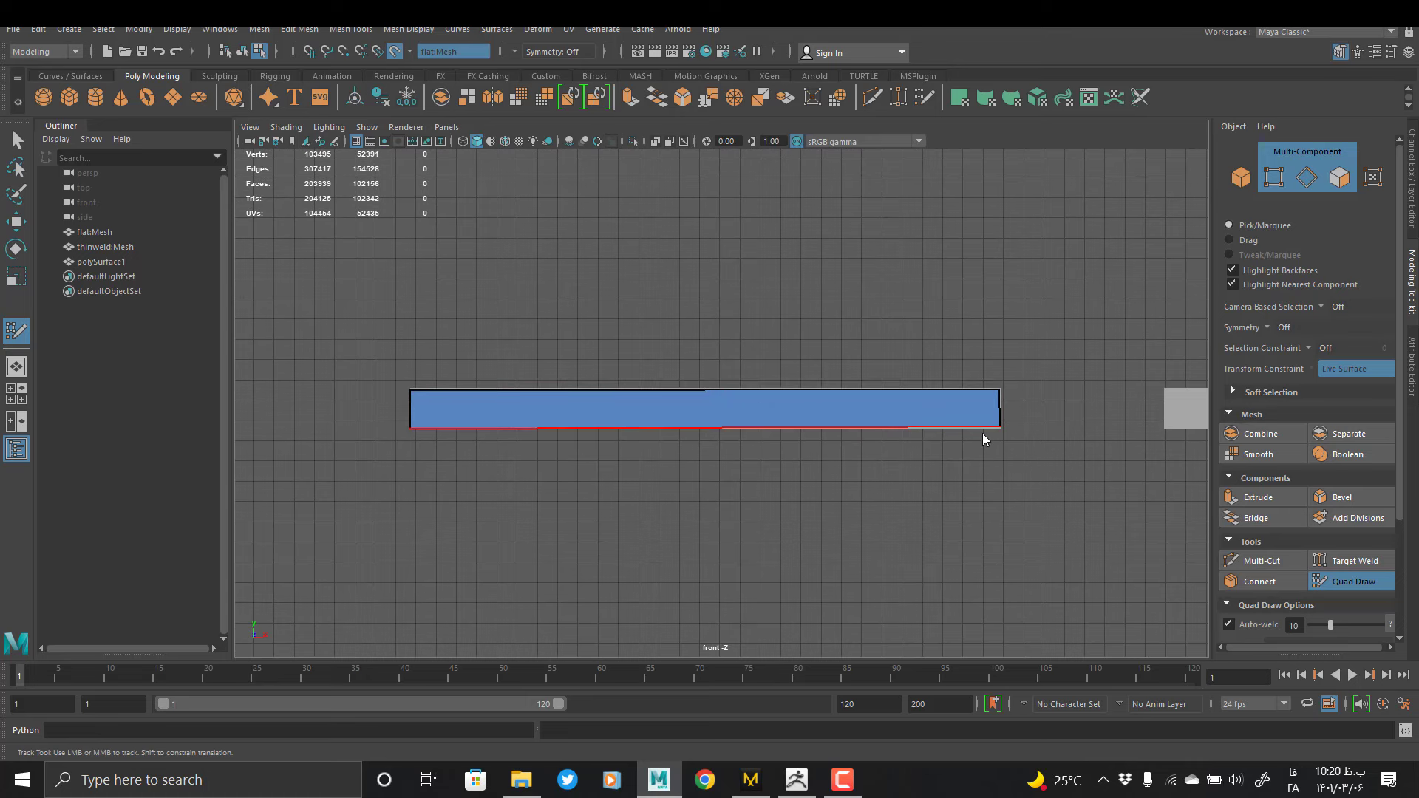
middle_click(715, 415, "ctrl")
middle_click(569, 410, "ctrl")
middle_click(861, 414, "ctrl")
Fill the shorter strip beside it with one corner-to-corner quad and divide it with three vertical loops
middle_click_drag(1159, 382, 656, 358, "alt")
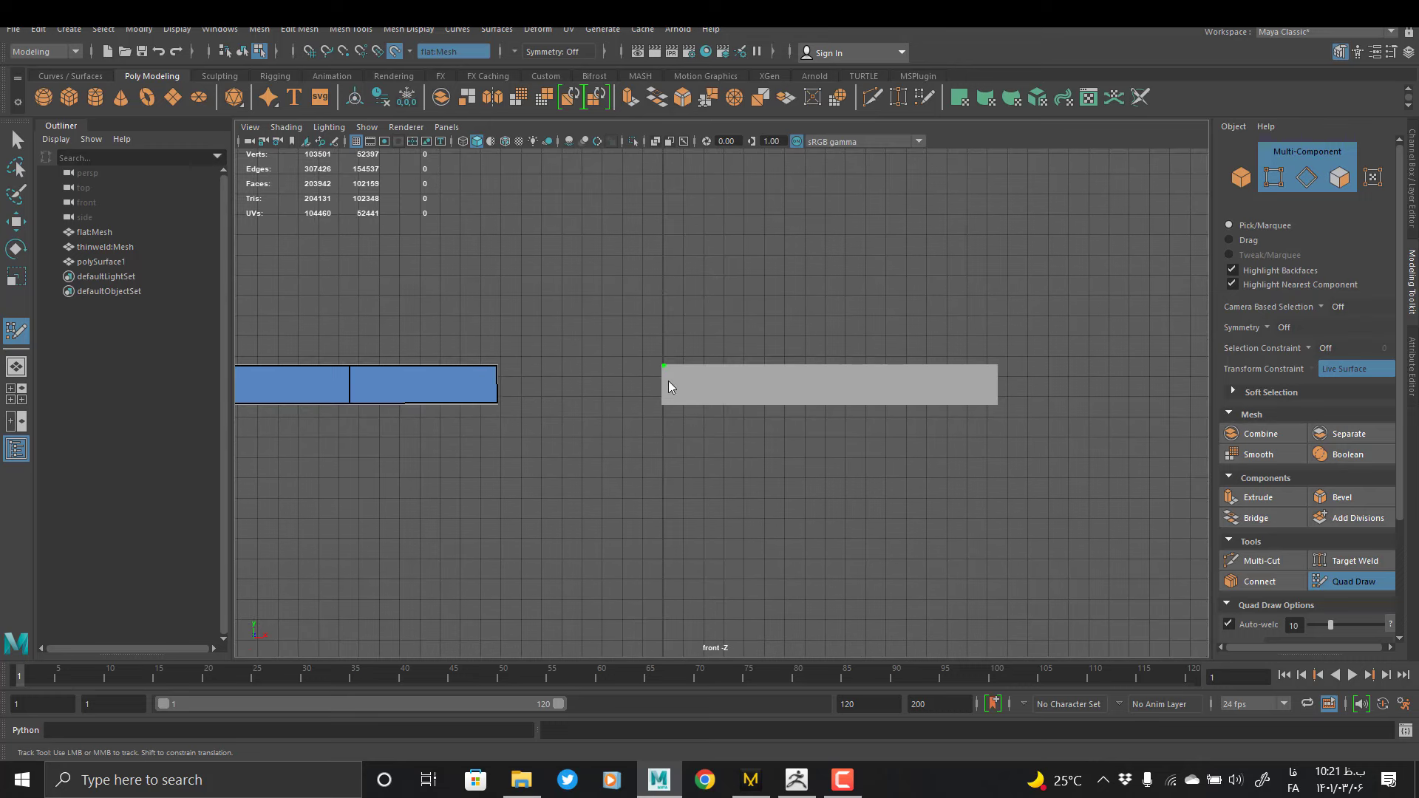
left_click(998, 367)
left_click(854, 403, "shift")
middle_click(830, 399, "ctrl")
middle_click(769, 389, "ctrl")
middle_click(905, 392, "ctrl")
scroll(686, 380, "down", 8)
middle_click_drag(605, 397, 635, 265, "alt")
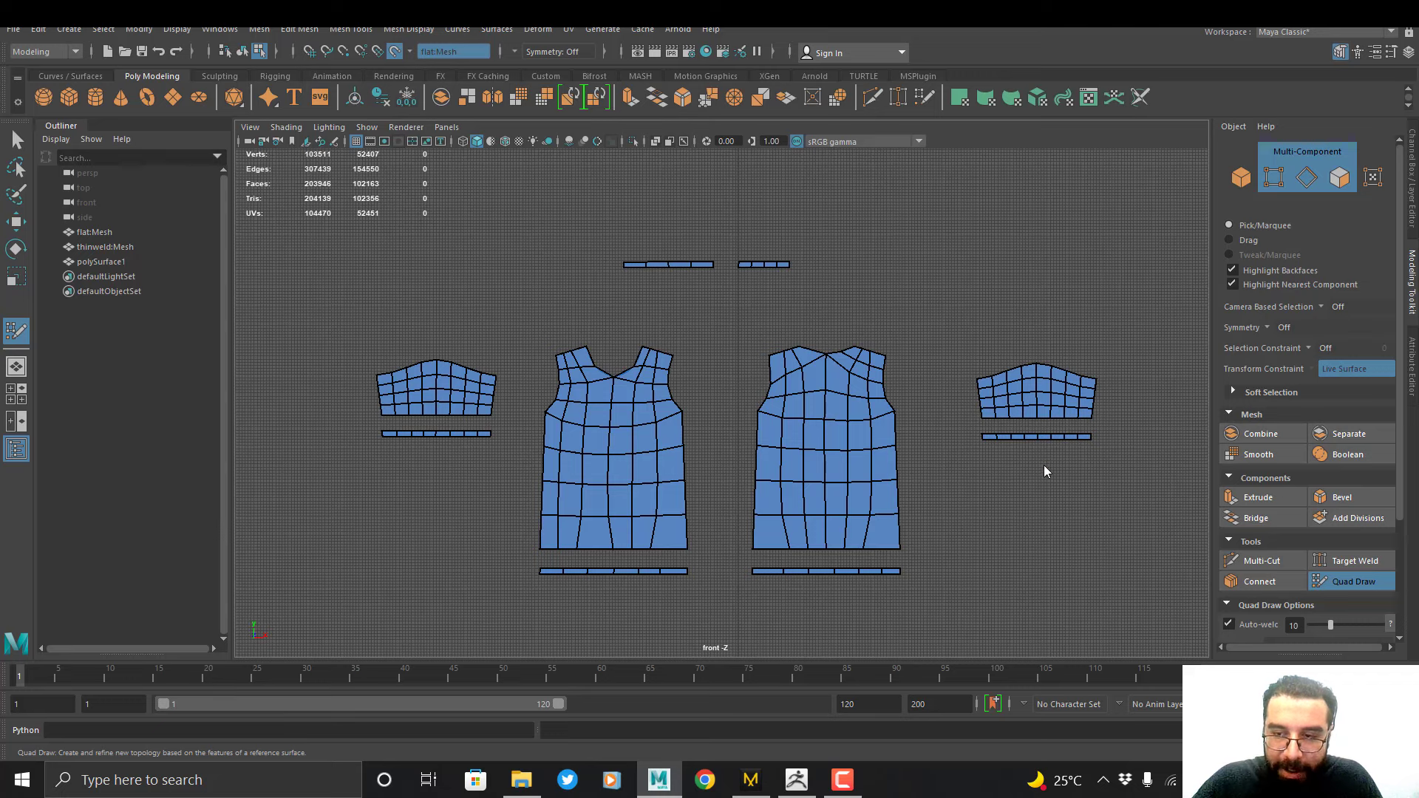
Exit Quad Draw and turn off the live surface on flat:Mesh
left_click(1341, 582)
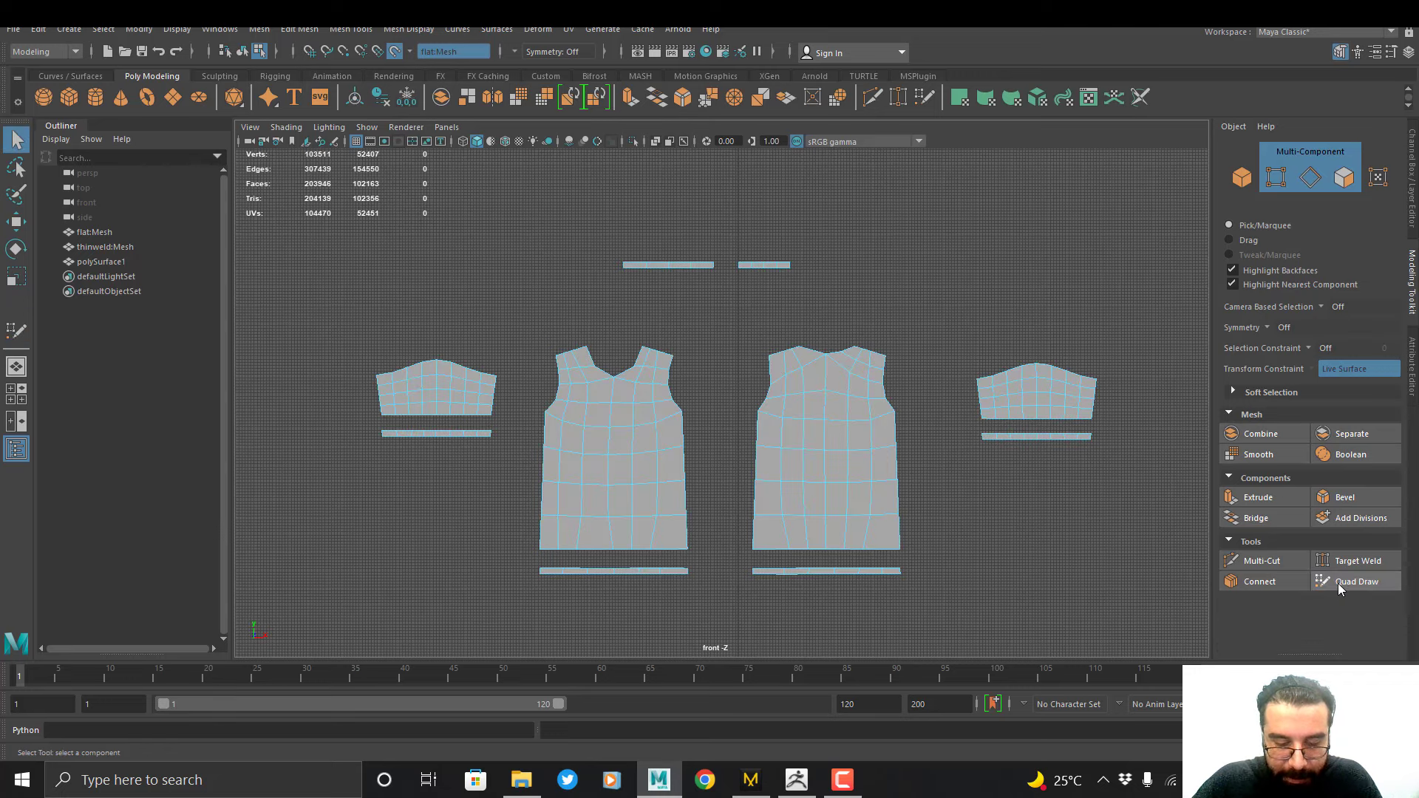
left_click(113, 244)
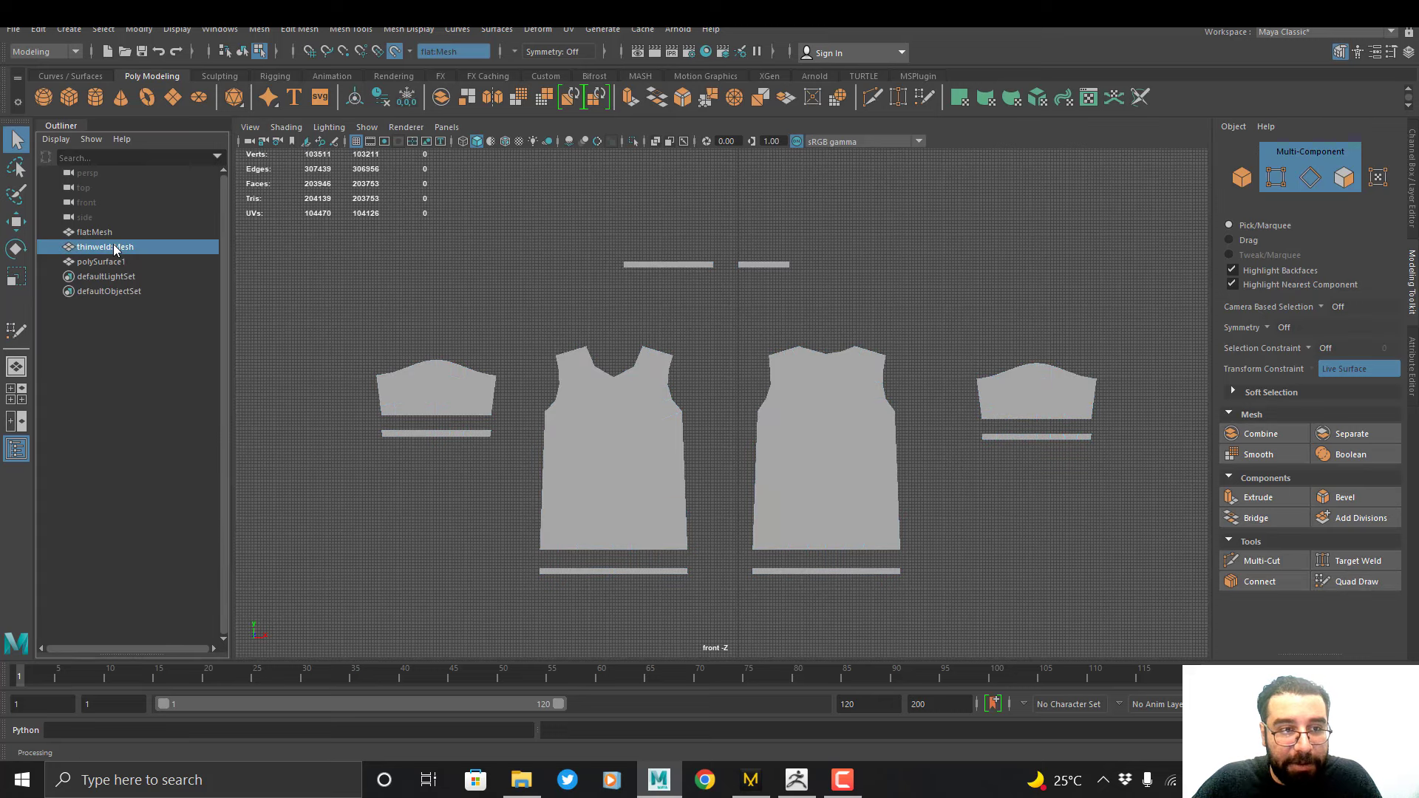
left_click(114, 232)
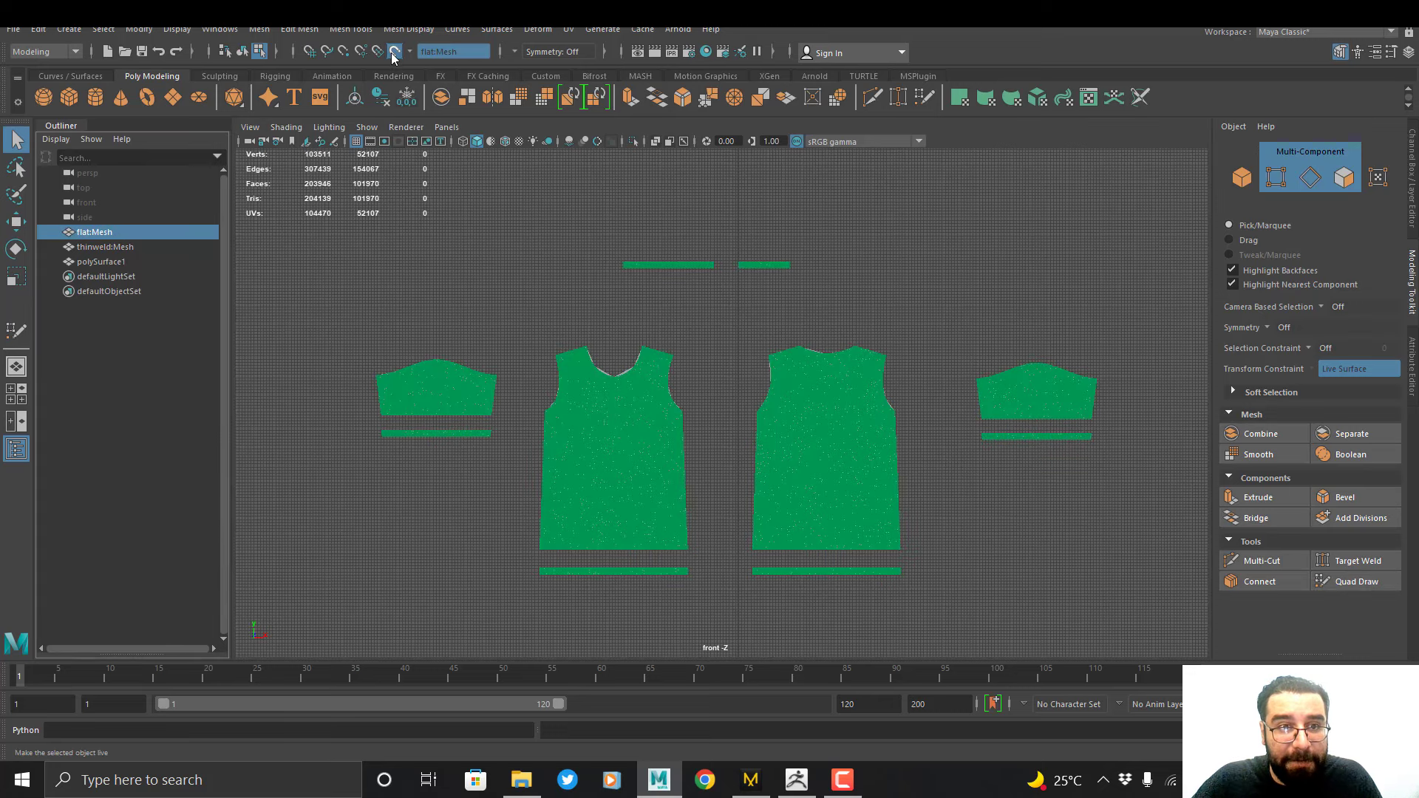
left_click(381, 95)
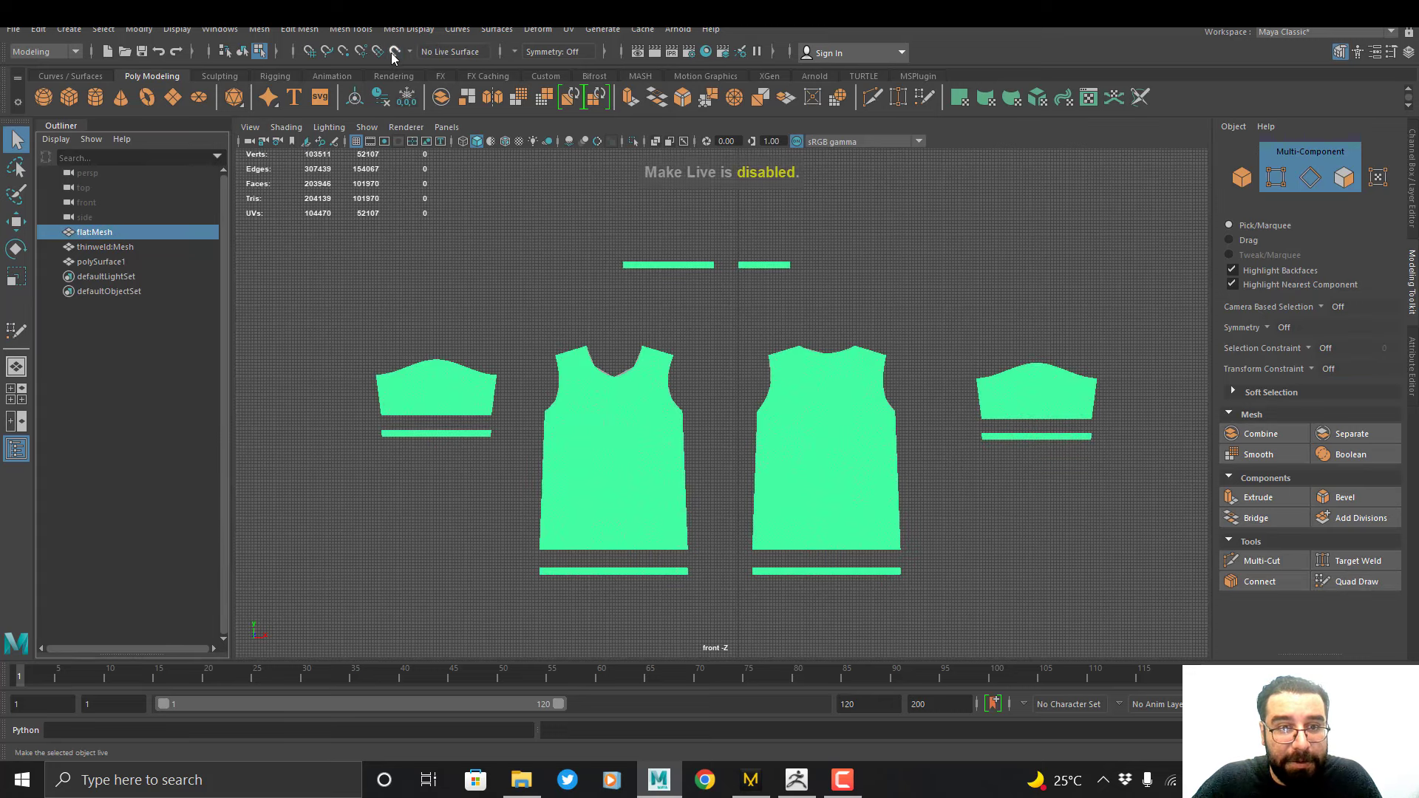
Transfer attributes from flat:Mesh to polySurface1 with vertex position off, all UV sets, local sample space and closest-to-point search
left_click(115, 261, "ctrl")
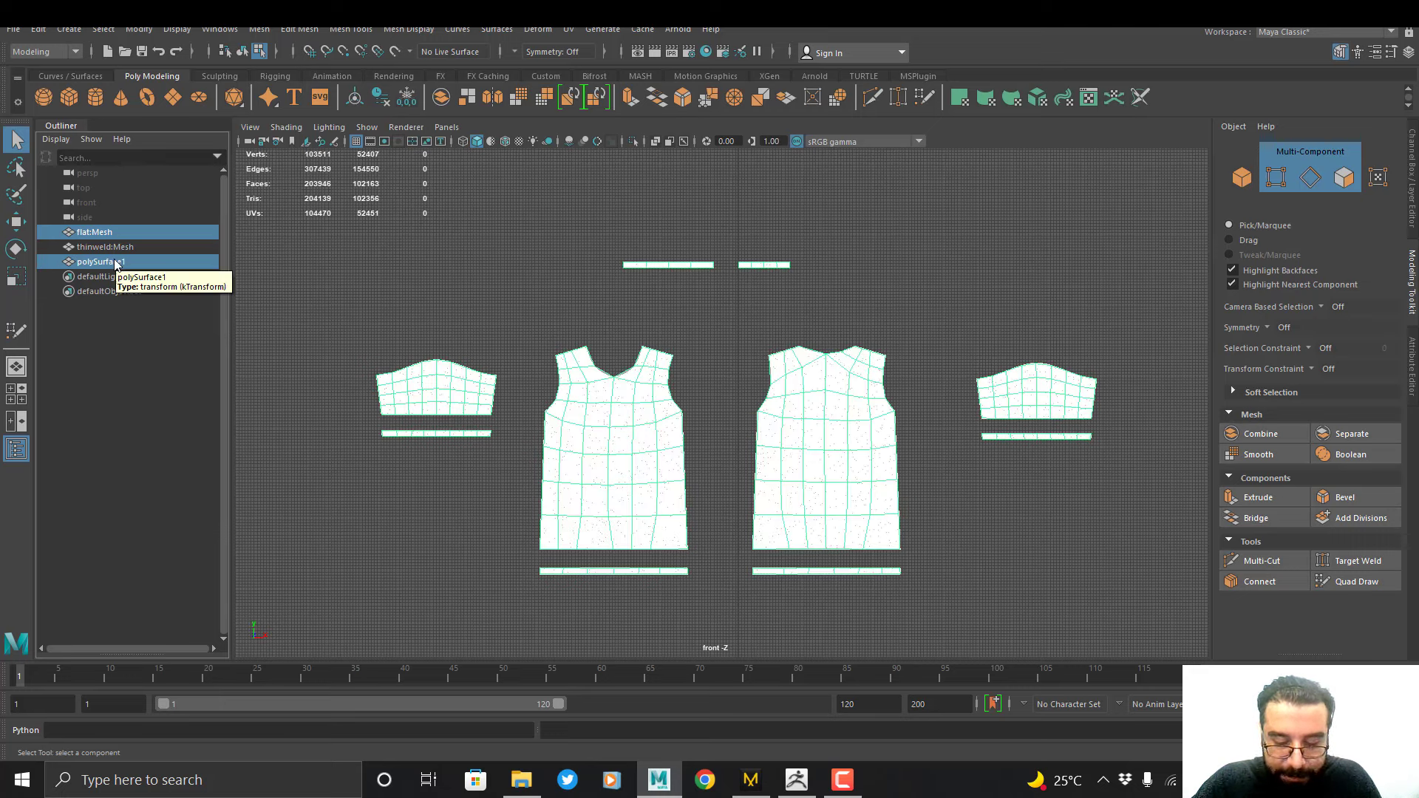
left_click(263, 31)
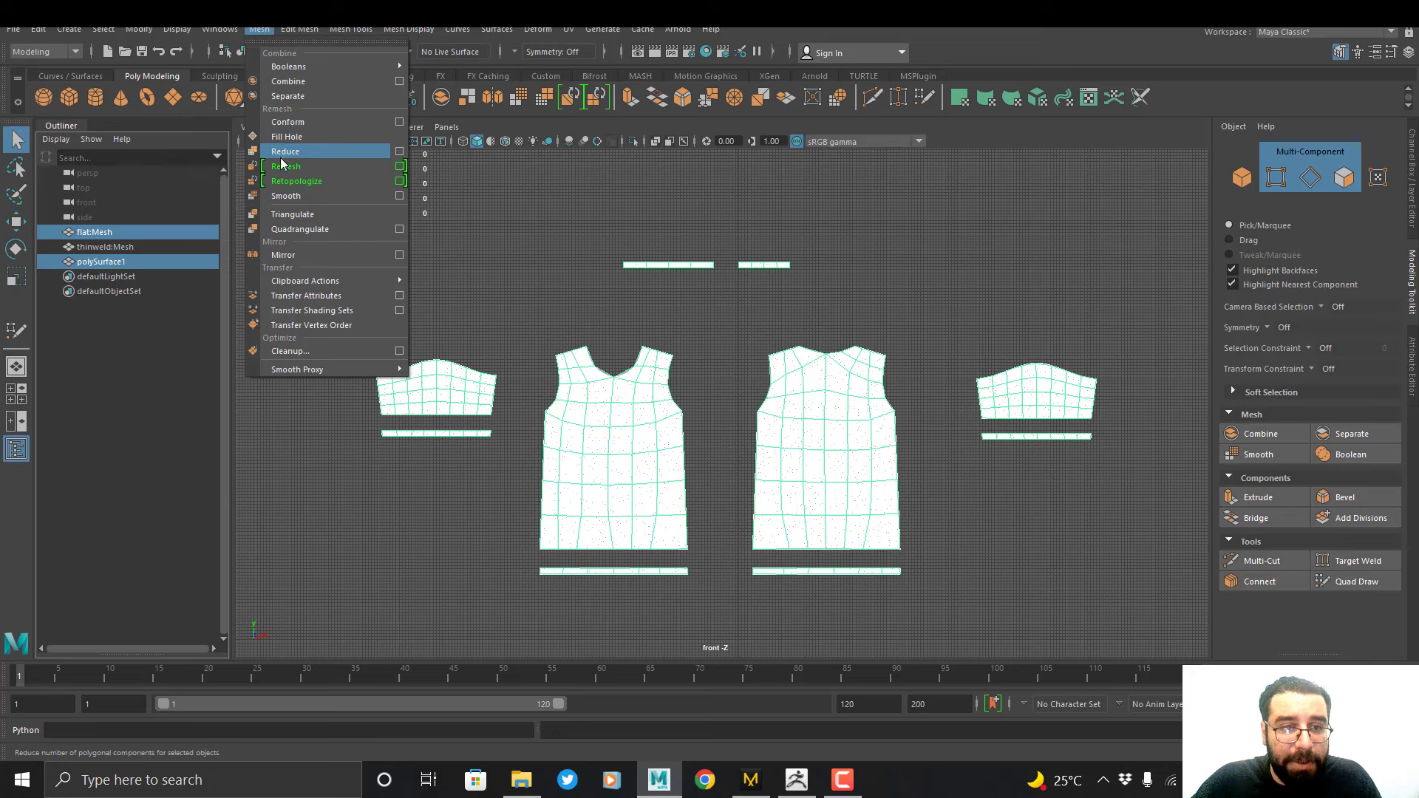
mouse_move(322, 285)
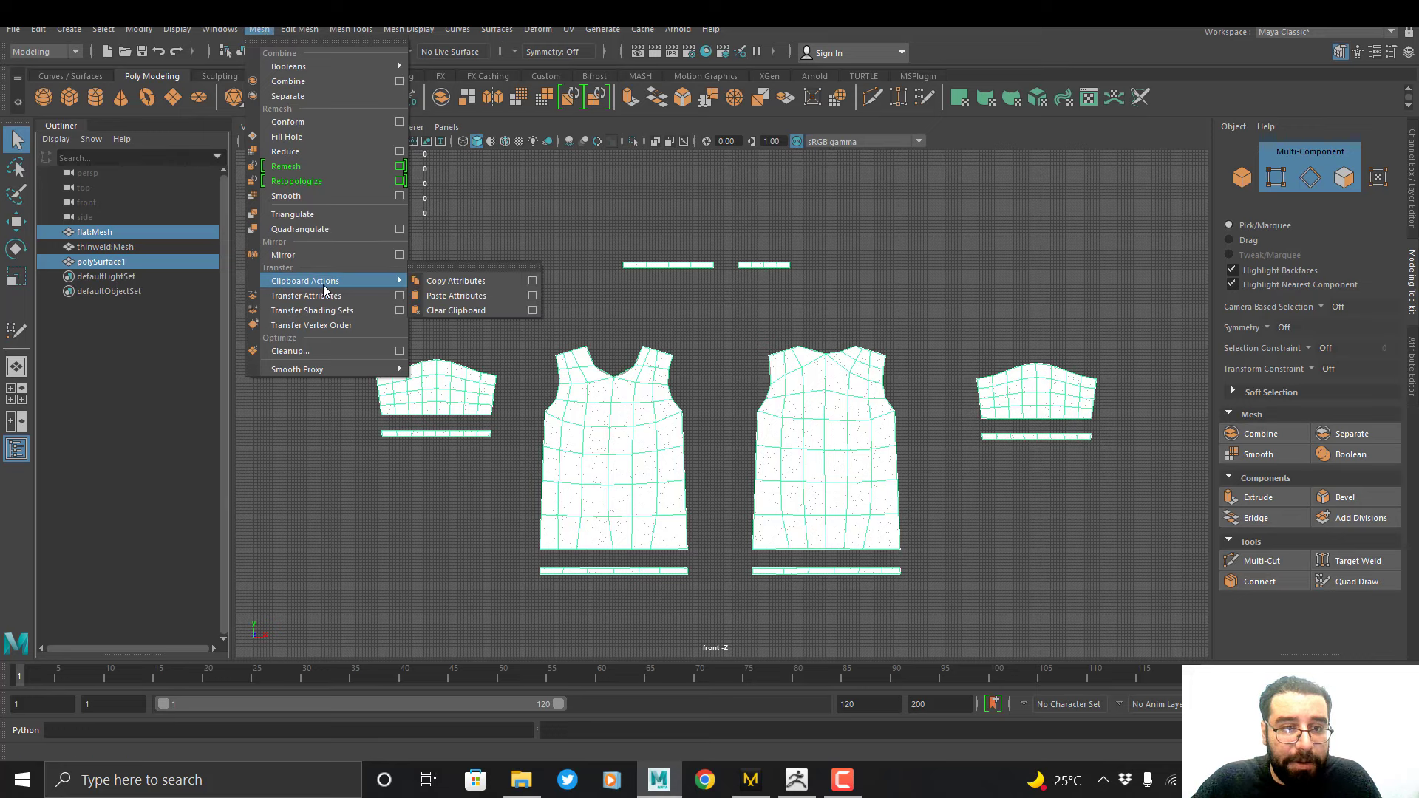
left_click(400, 296)
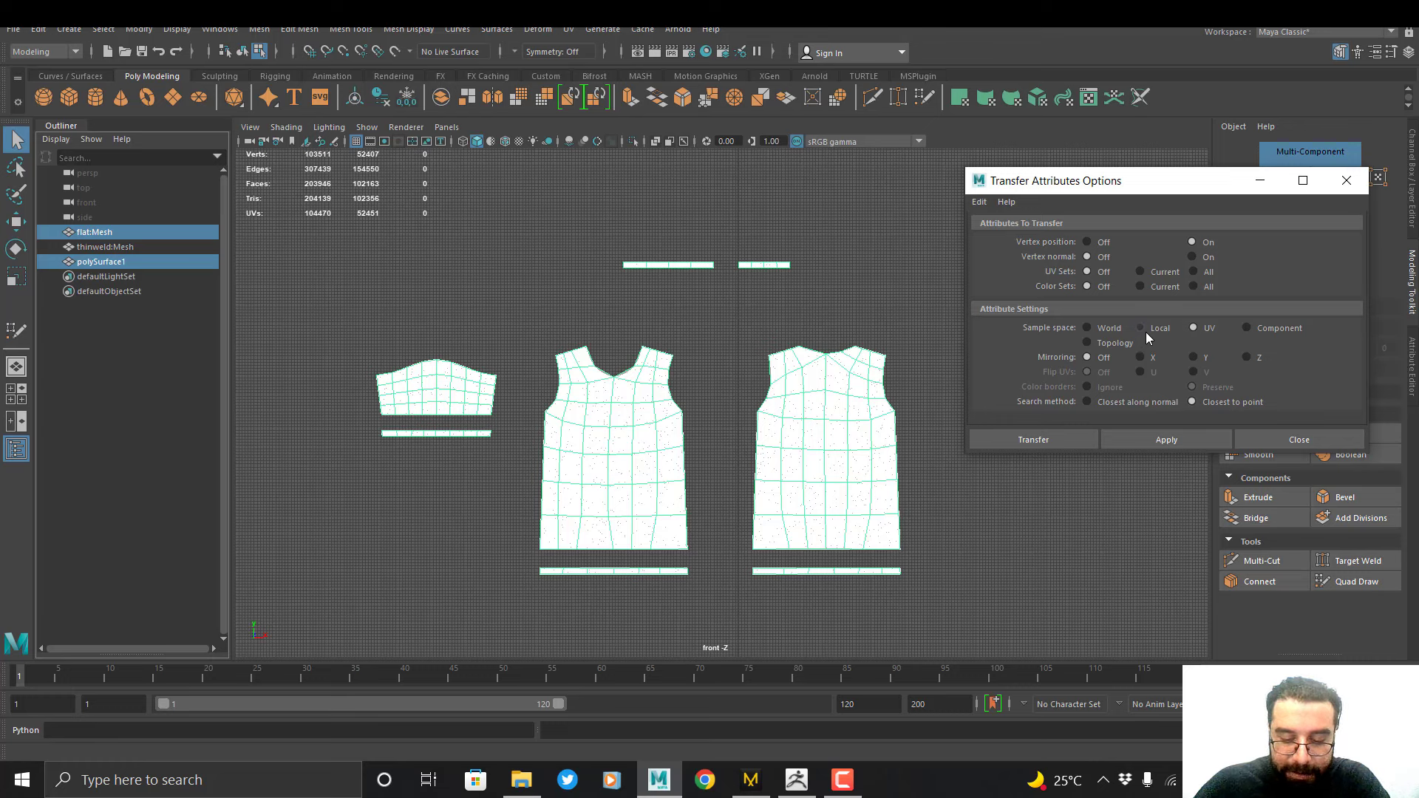
left_click(1193, 272)
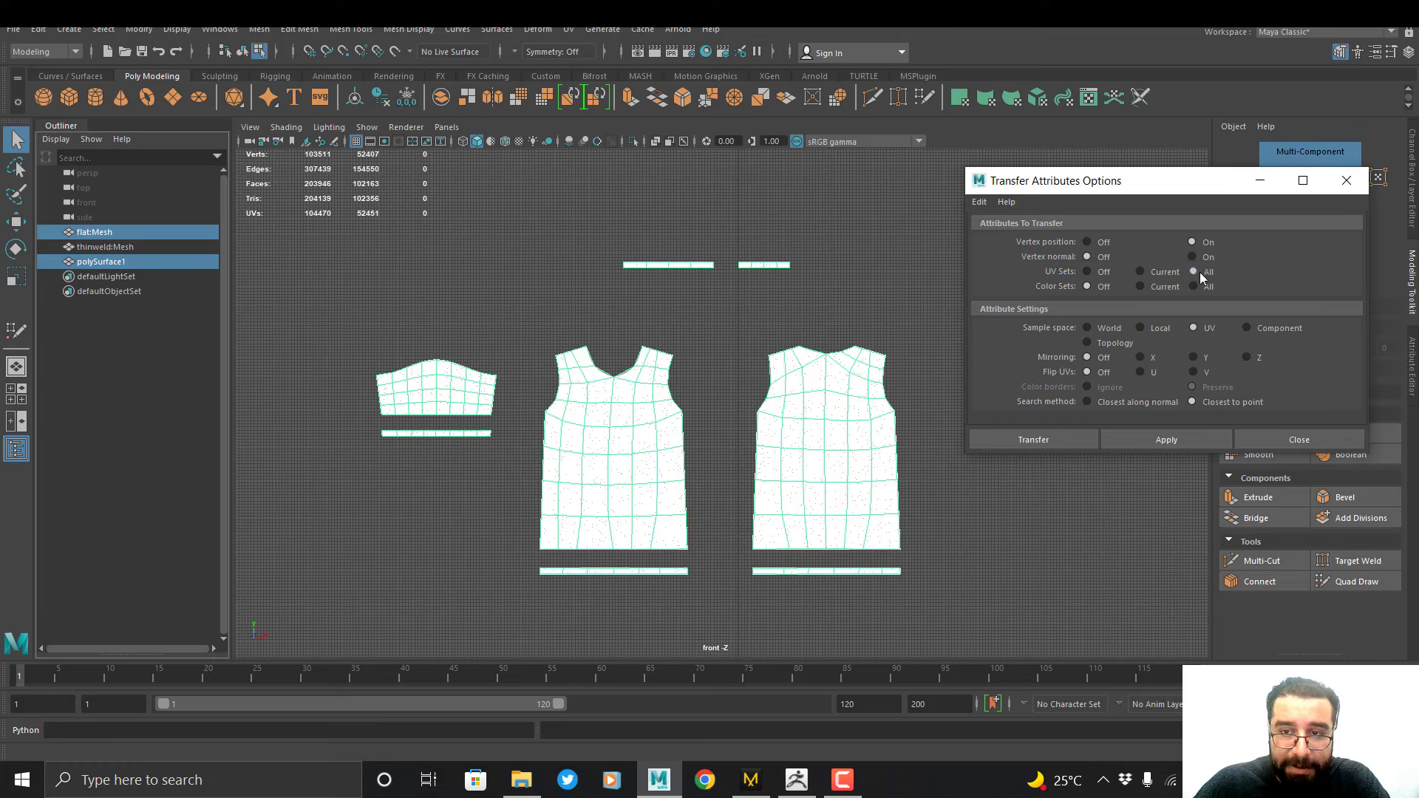
left_click(1086, 242)
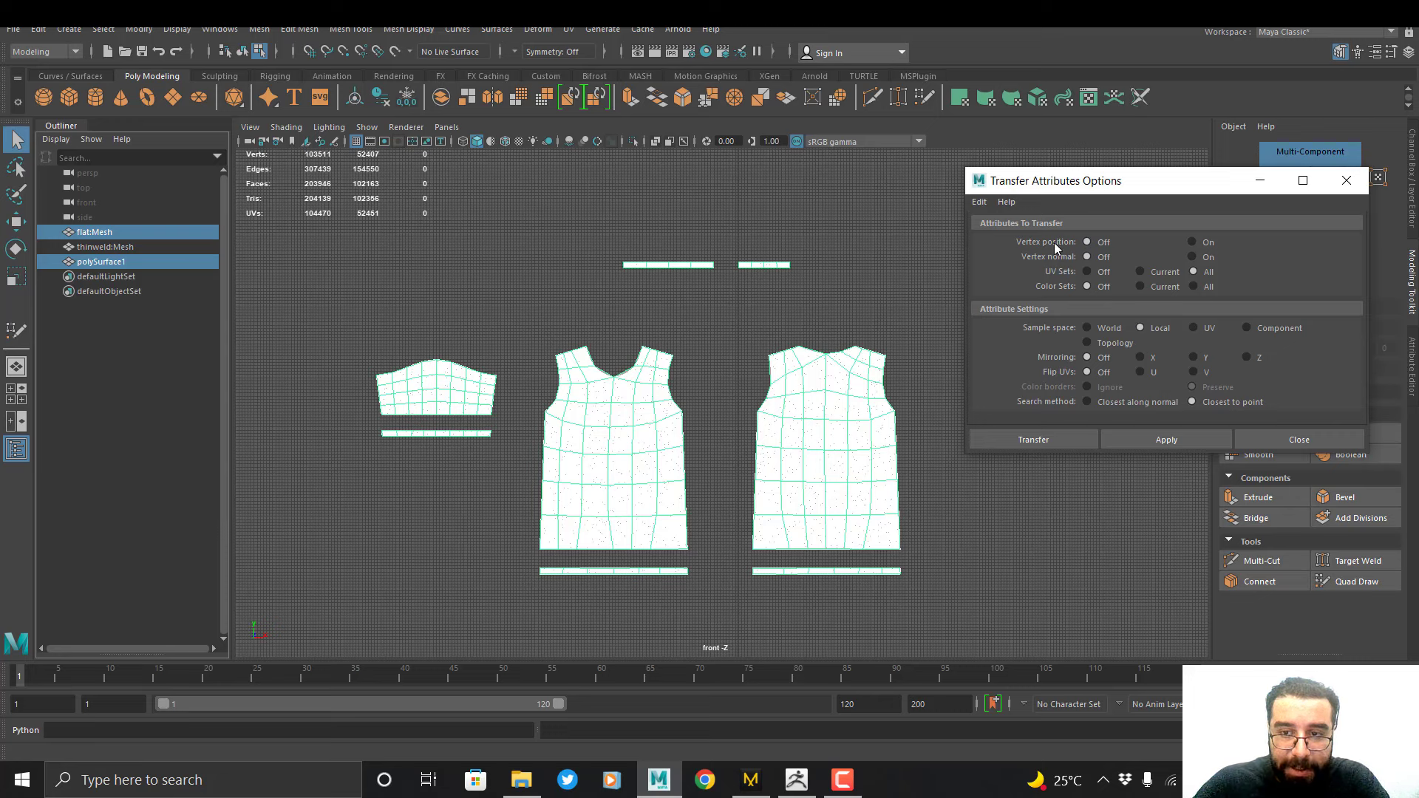
left_click(1033, 440)
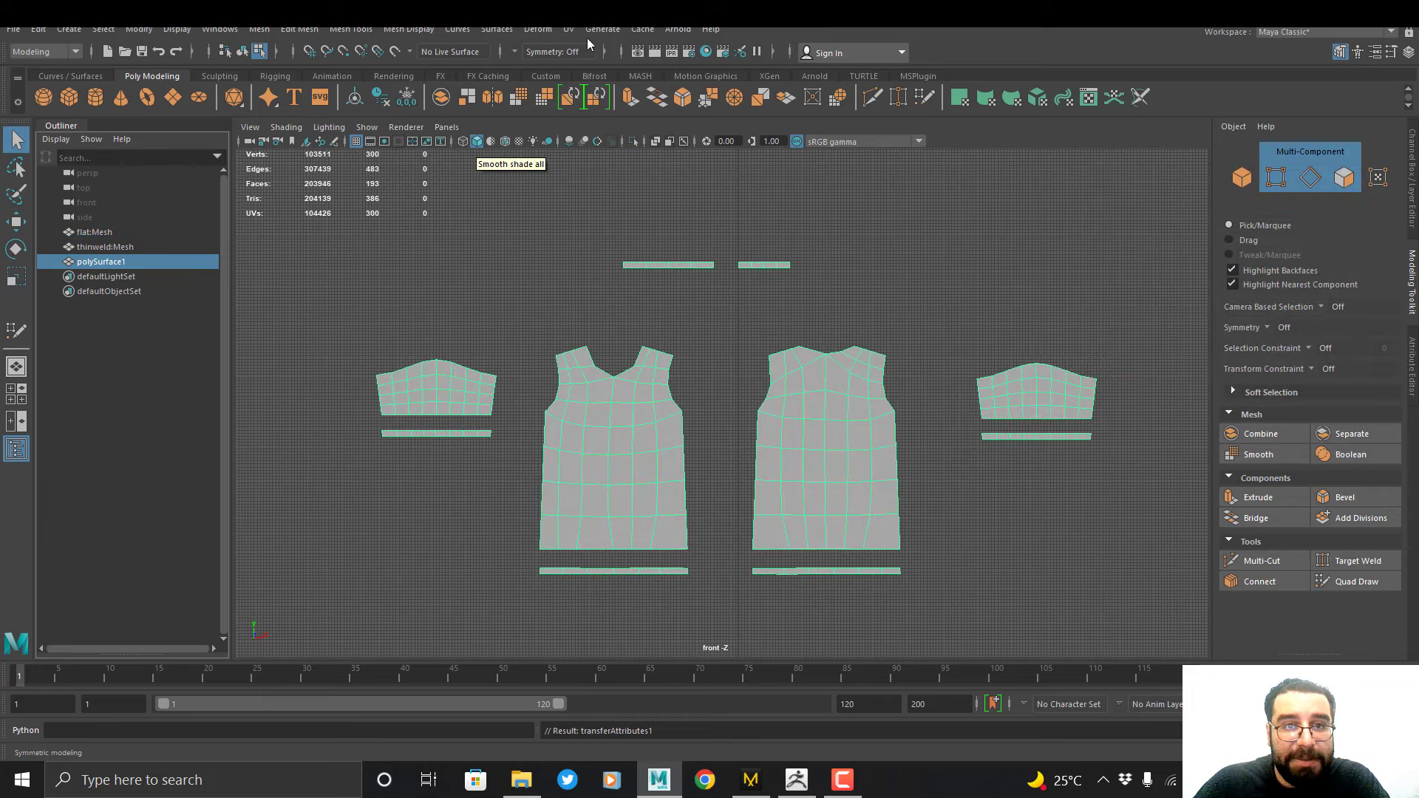
Open the UV Editor to examine the UVs of polySurface1
left_click(569, 28)
left_click(613, 56)
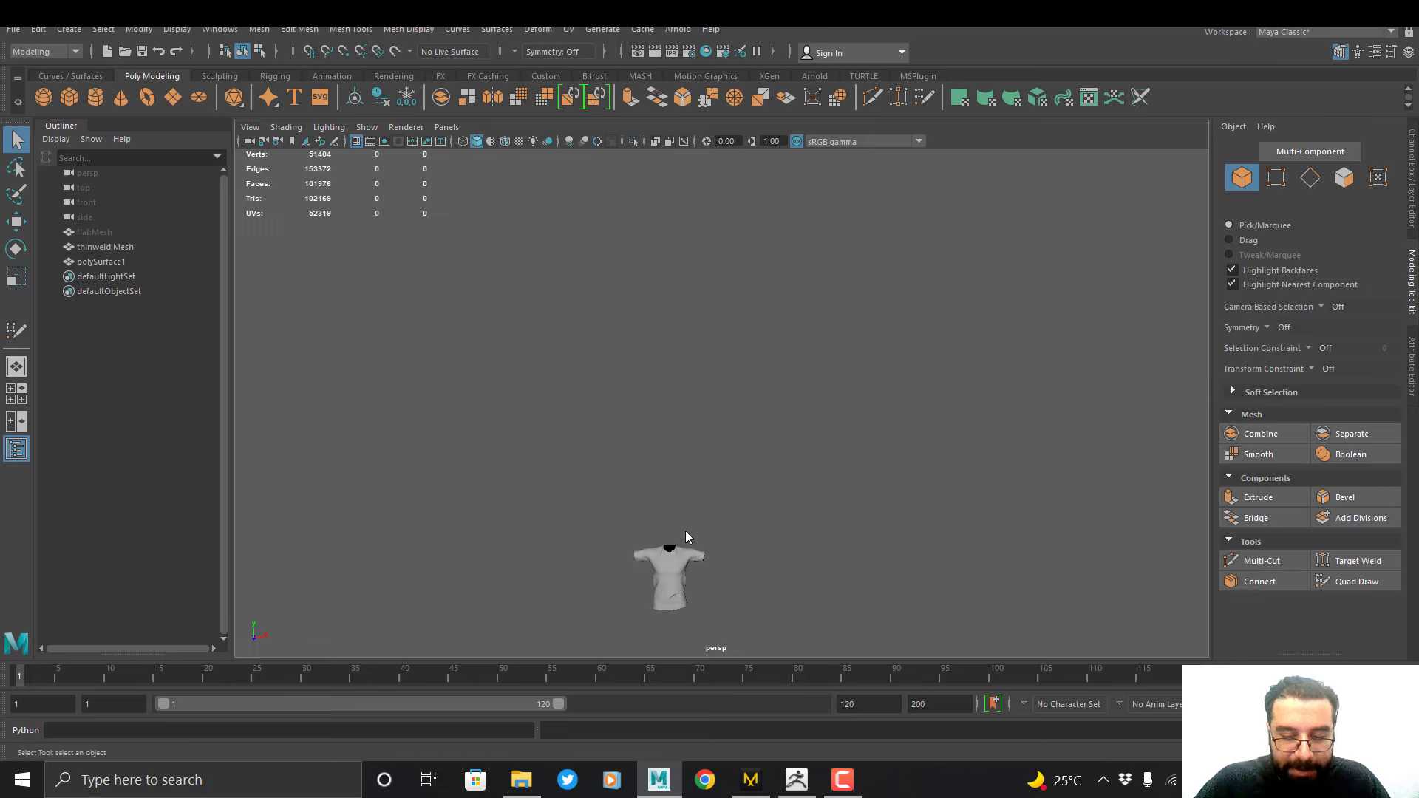
Select the thinweld:Mesh T-shirt in the perspective view and frame it
left_click(676, 569)
key("f")
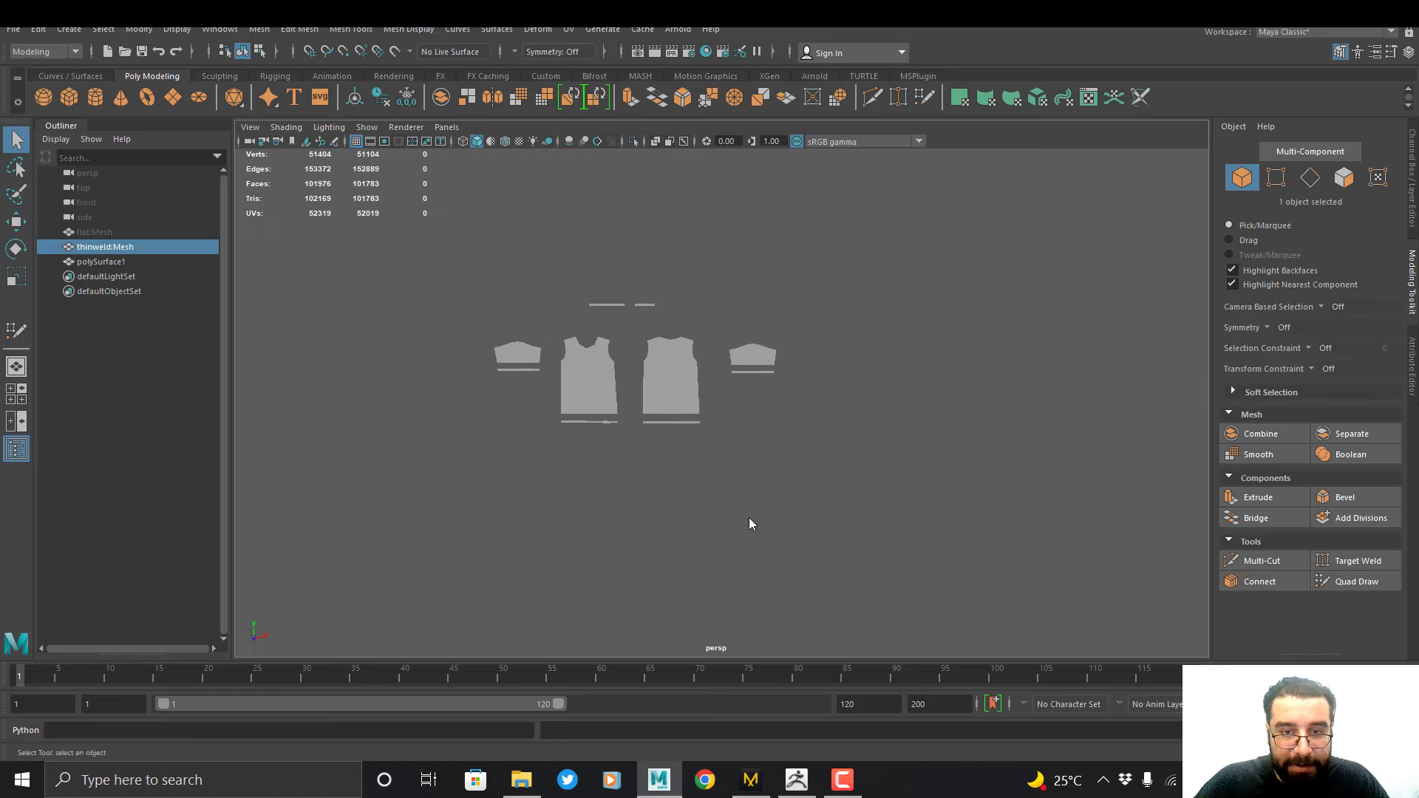
Transfer attributes from thinweld:Mesh to polySurface1 with vertex position on, UV sets off, UV sample space and closest-to-point search
left_click(682, 390, "shift")
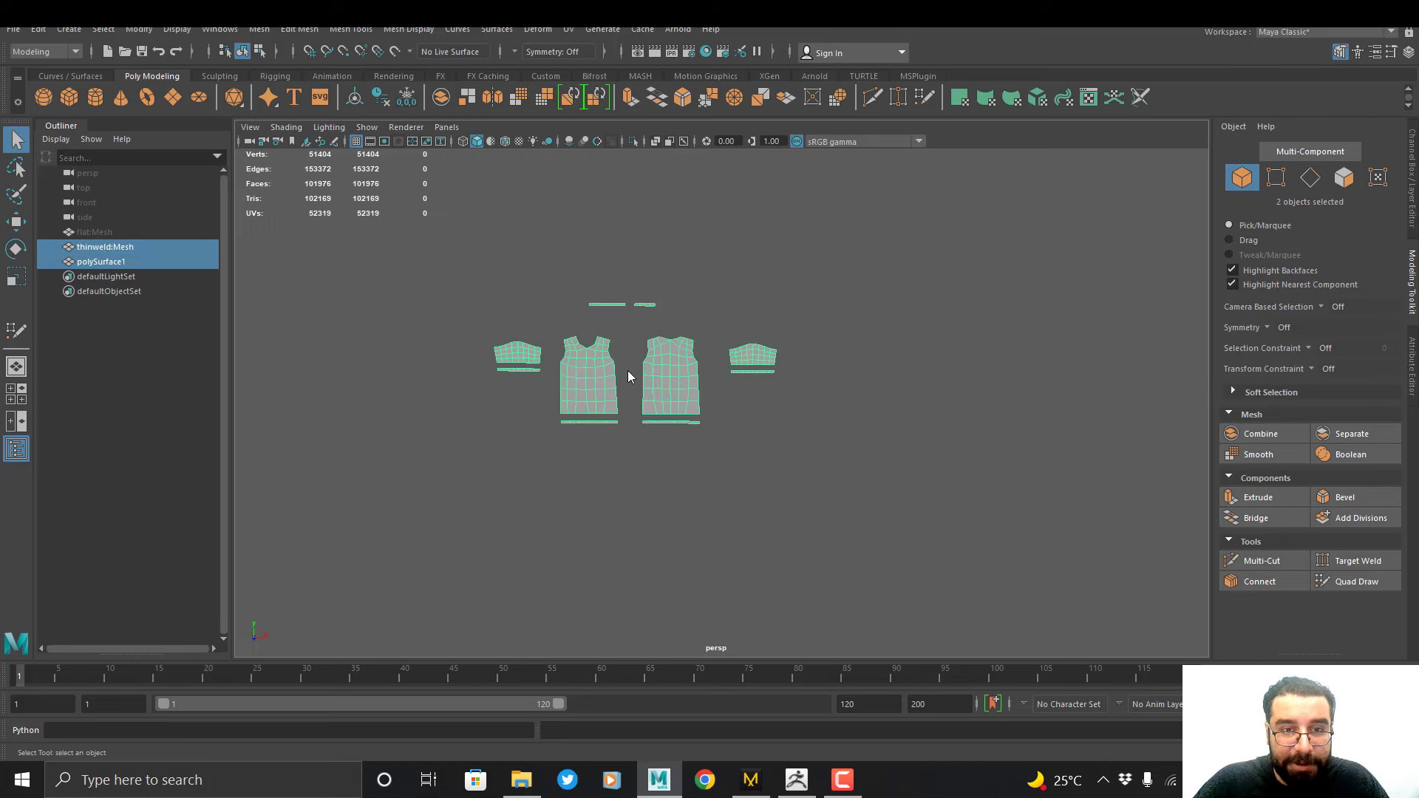
left_click(259, 28)
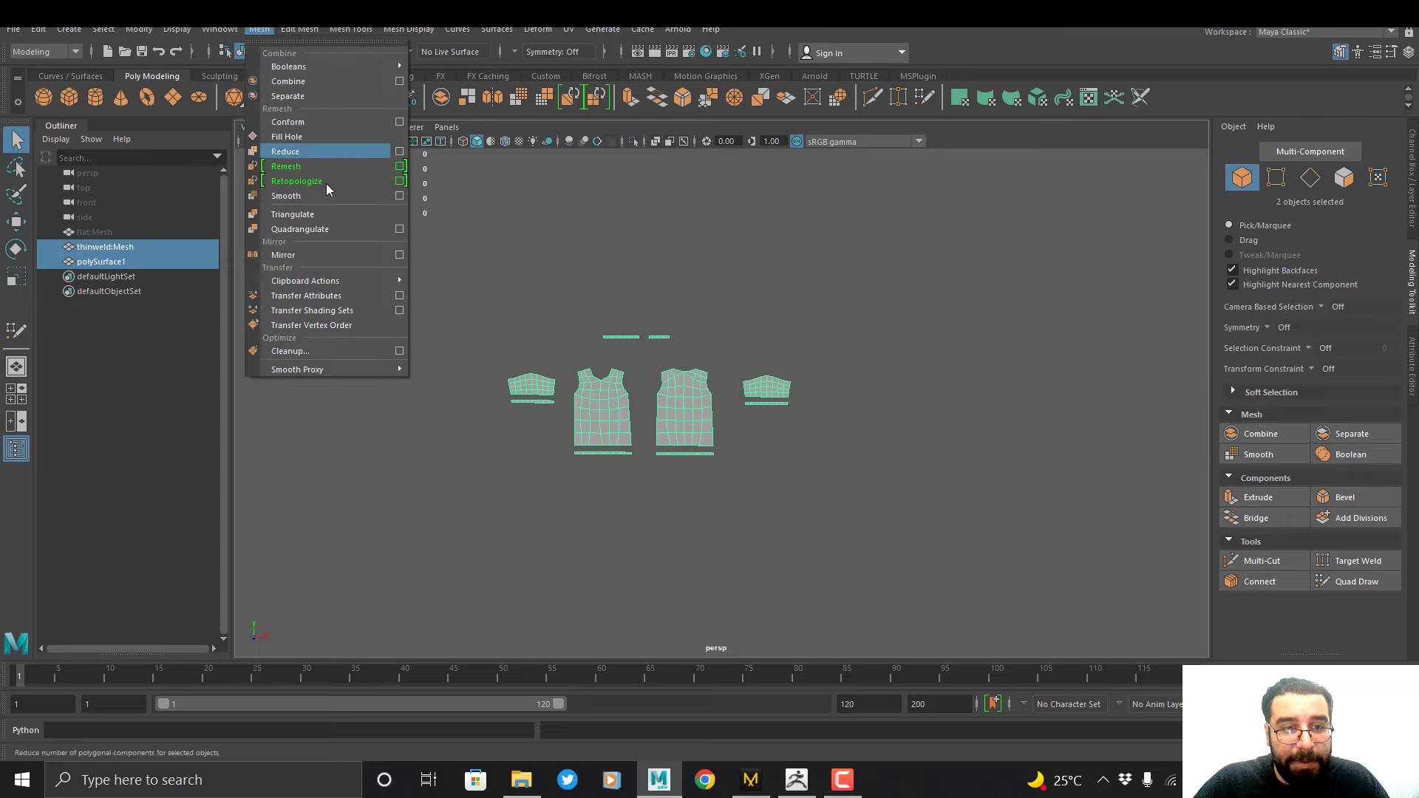
left_click(400, 296)
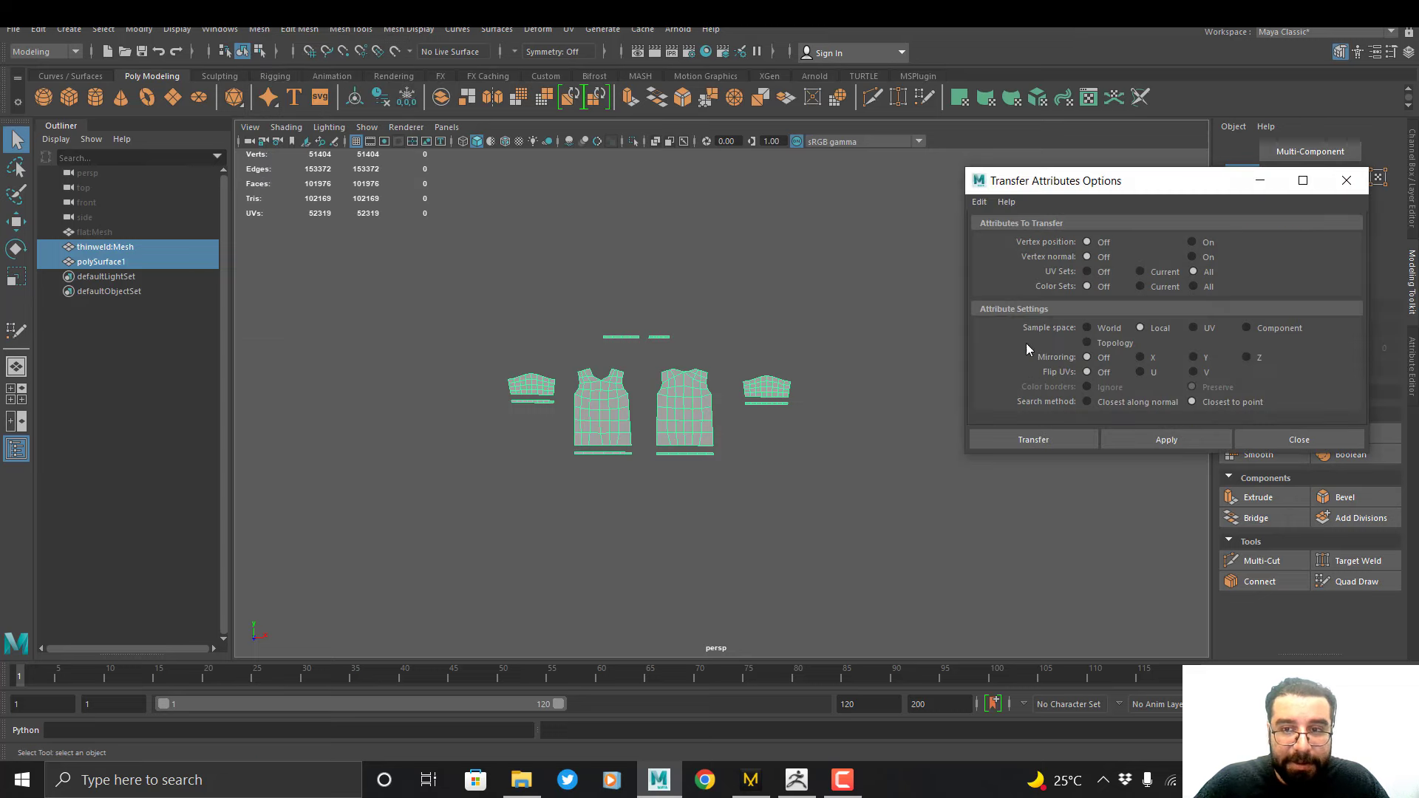
left_click_drag(1070, 191, 931, 211)
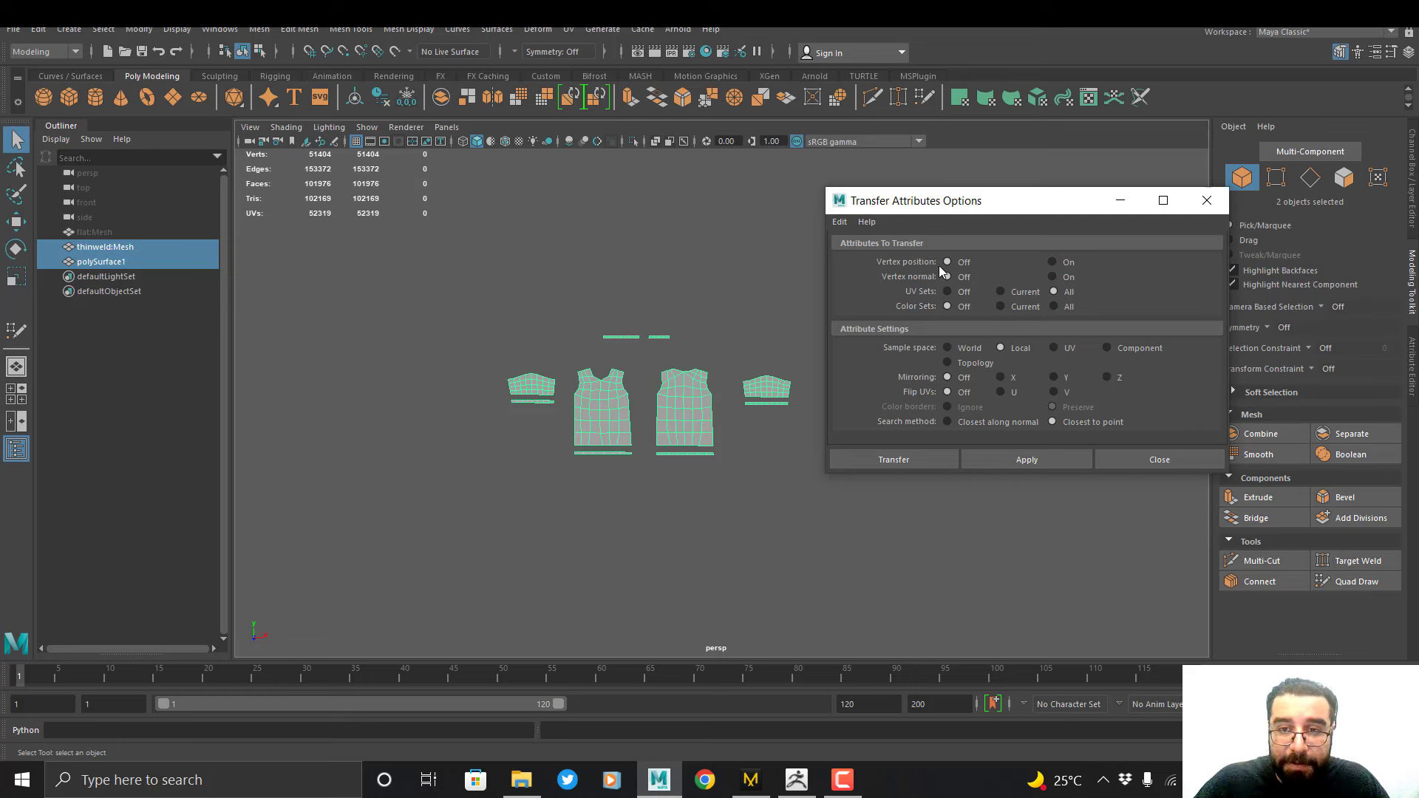
left_click(1052, 263)
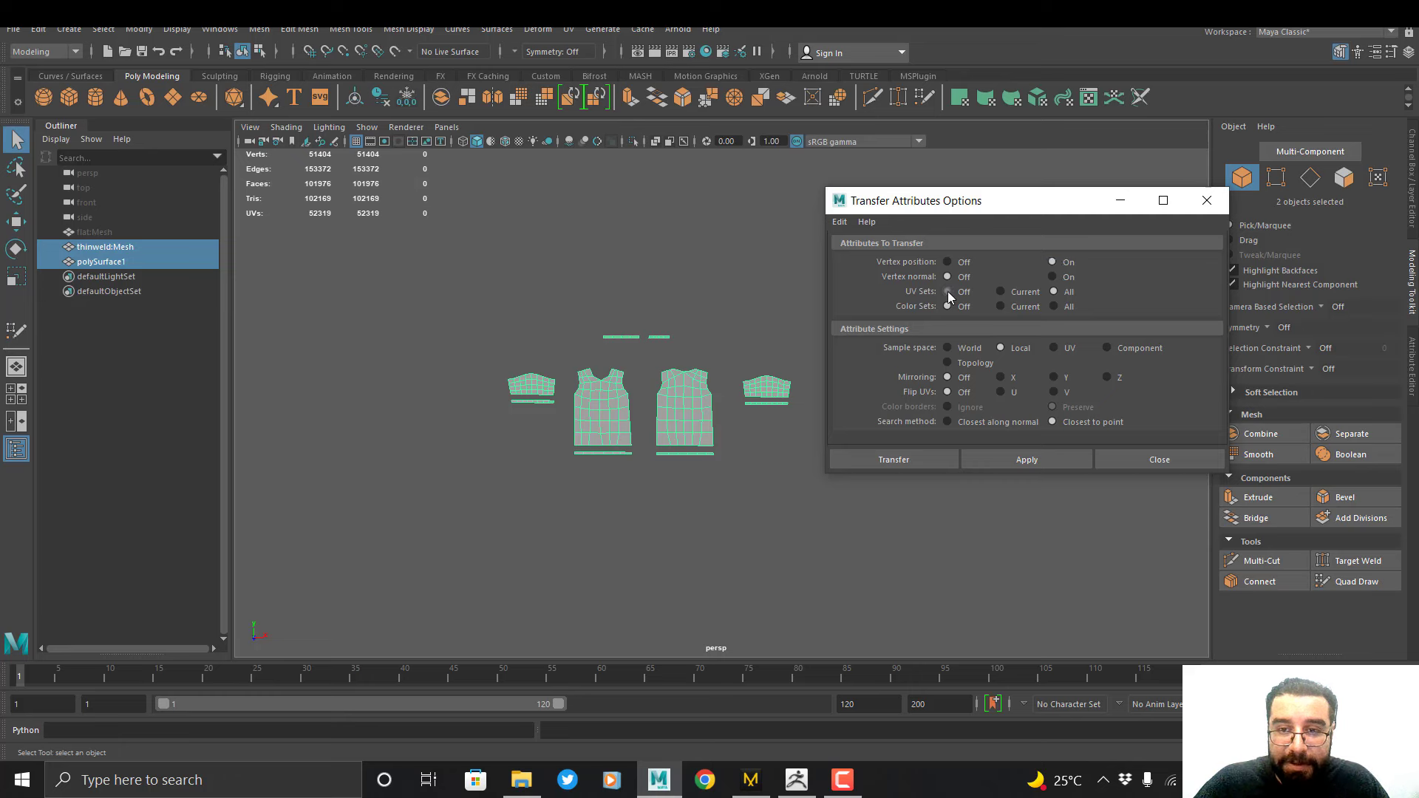
left_click(948, 292)
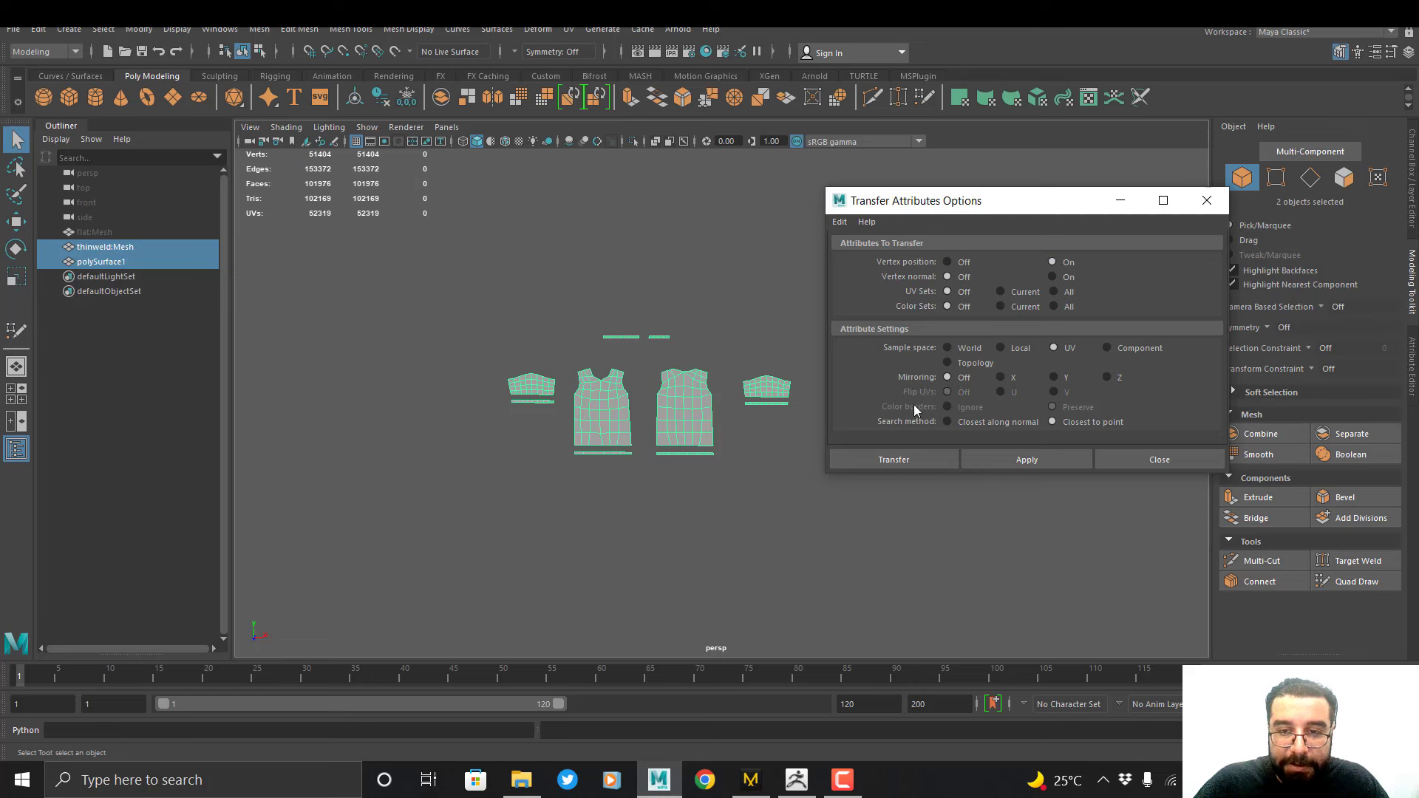
left_click(894, 460)
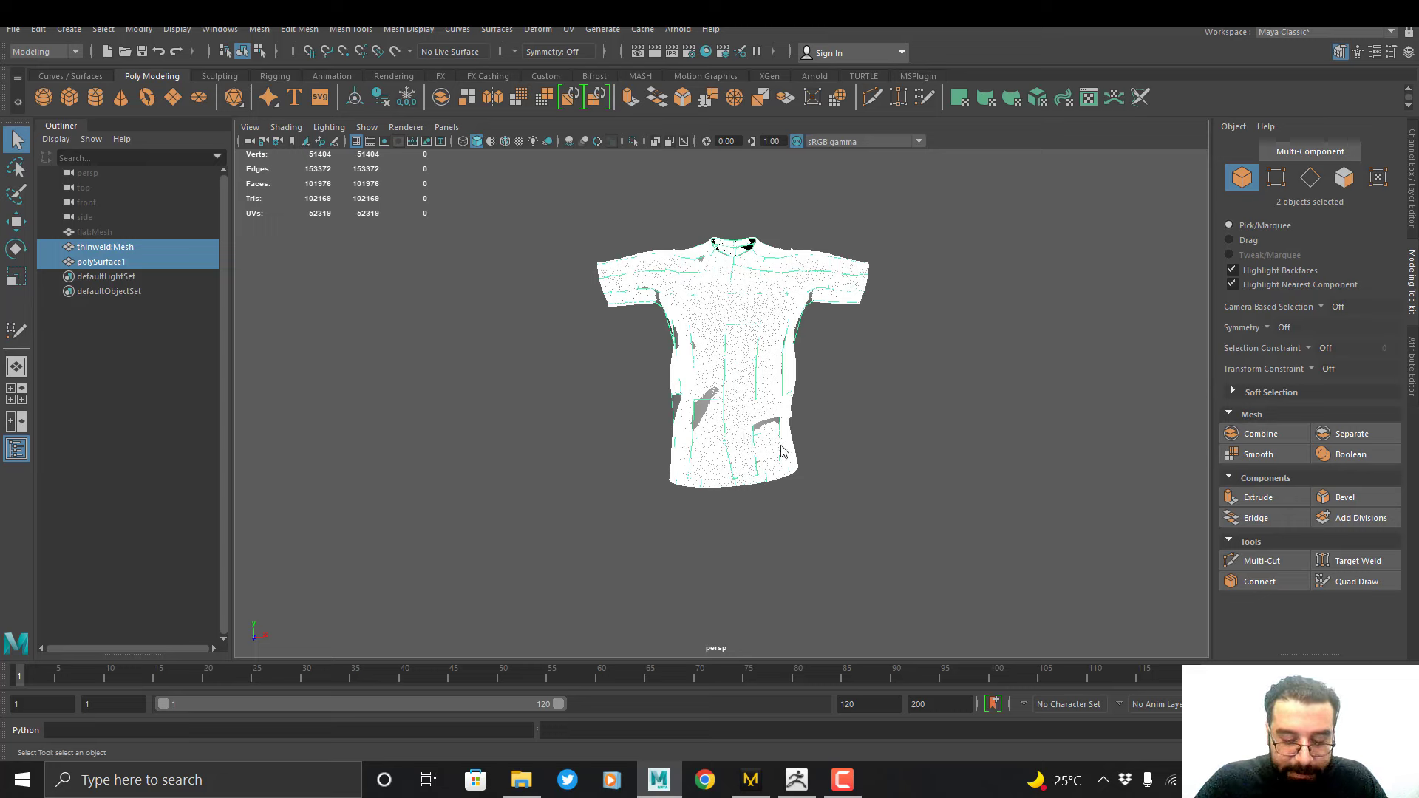
Hide thinweld:Mesh, then select and frame the retopologized polySurface1 shirt
left_click(123, 250)
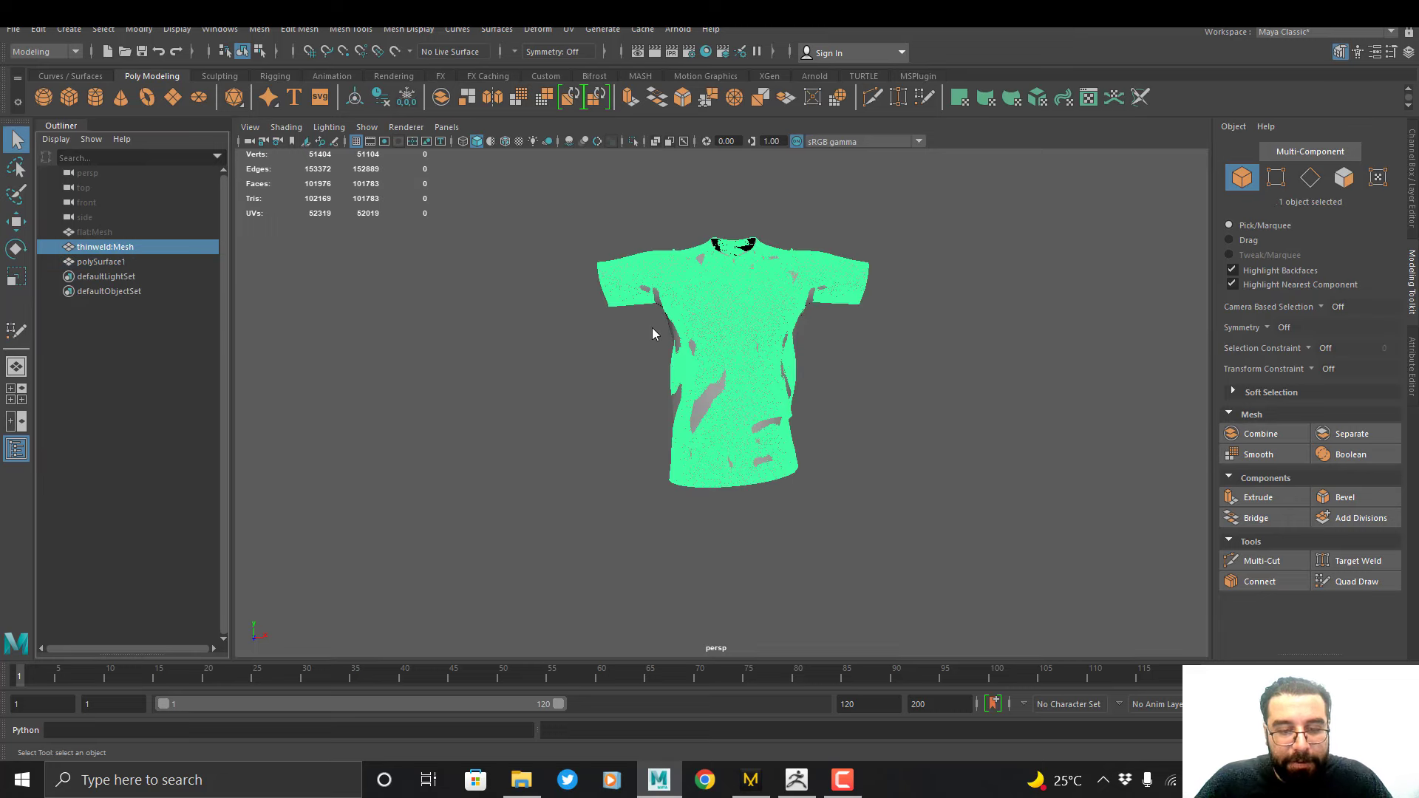
key("h")
left_click(775, 400)
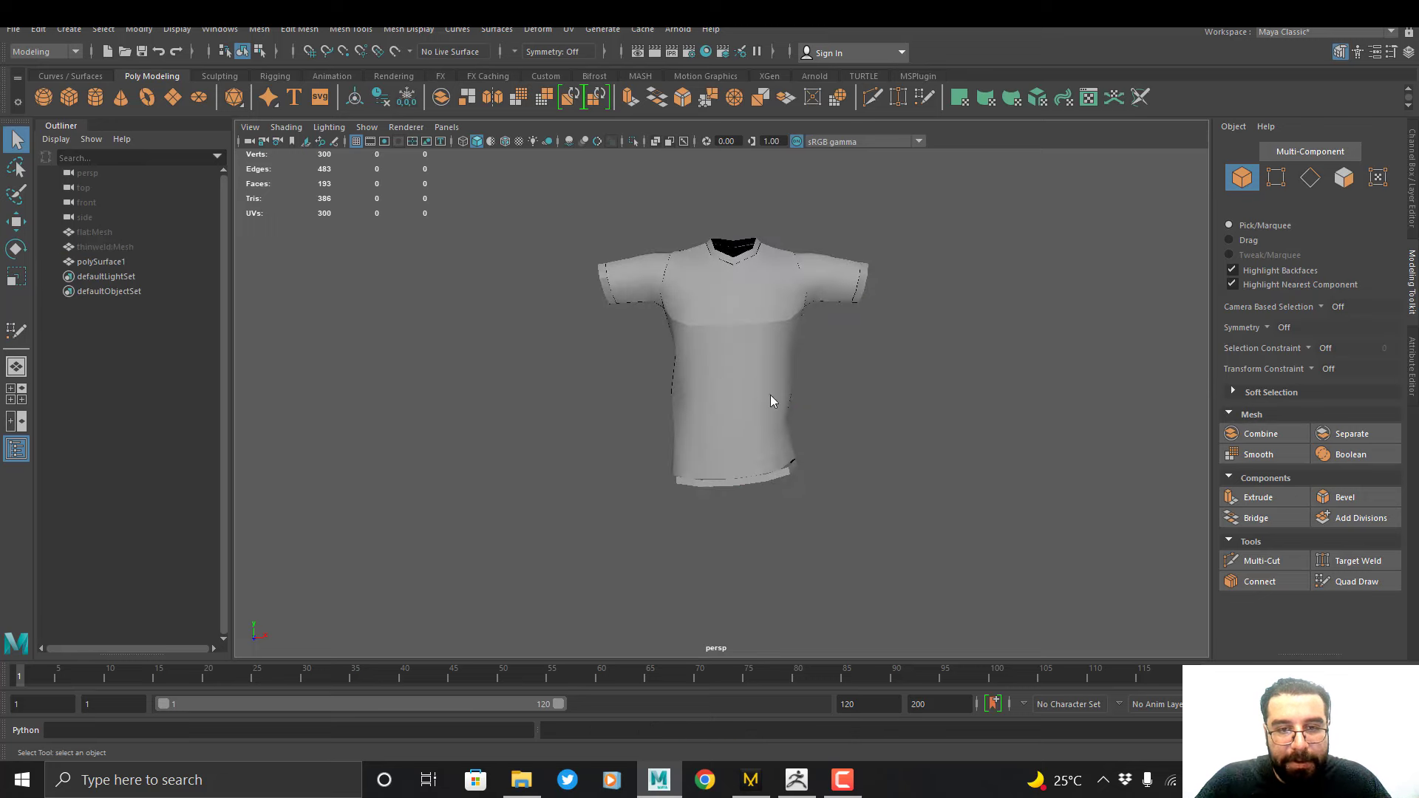
left_click_drag(727, 388, 782, 423, "alt")
left_click(488, 397)
key("f")
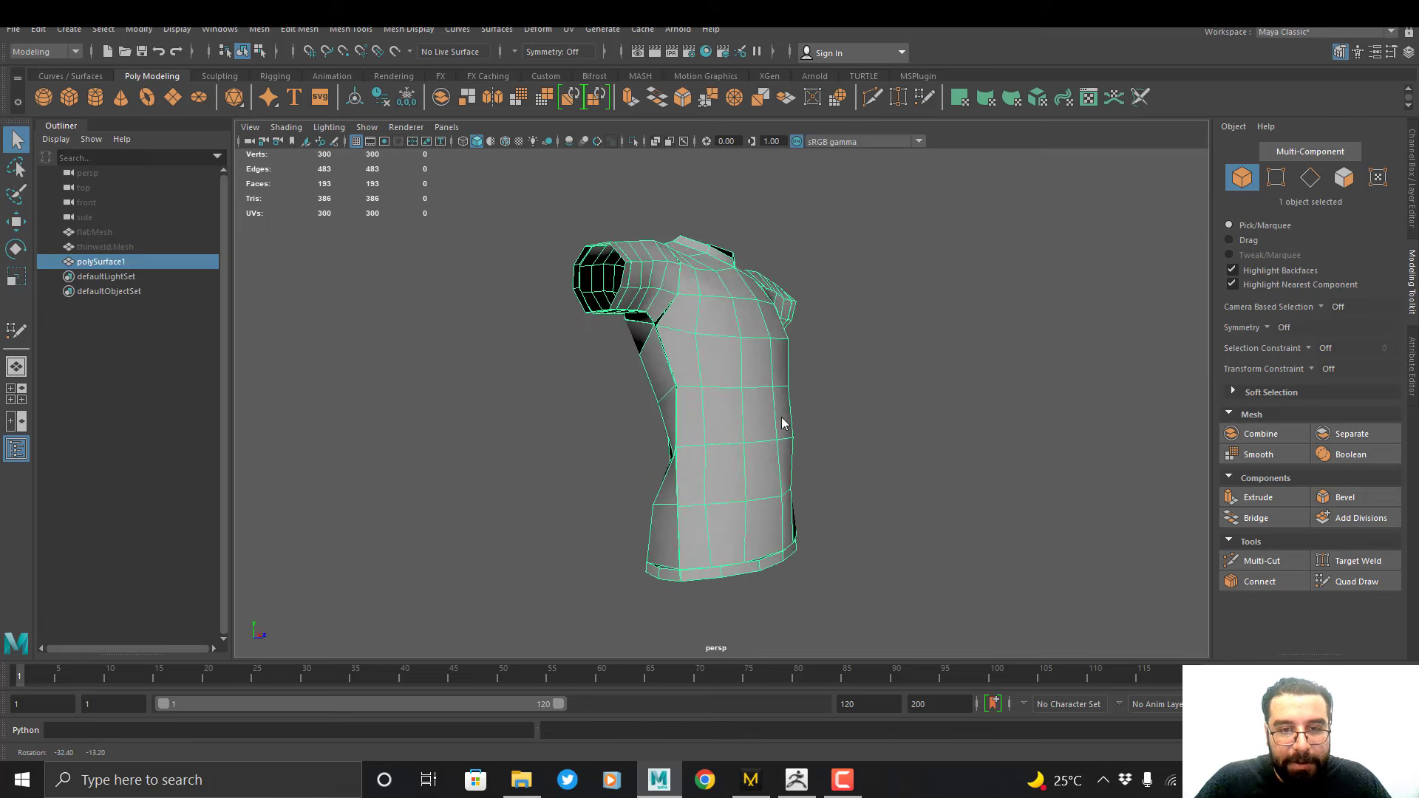
Merge the two body-panel vertices where the shirt's right side seam meets the hem band
right_click_drag(782, 422, 720, 556, "alt")
middle_click_drag(720, 555, 705, 400, "alt")
left_click_drag(705, 401, 698, 469, "alt")
mouse_move(660, 366)
left_mouse_down("alt")
mouse_move(695, 371)
mouse_move(676, 373)
left_mouse_up("alt")
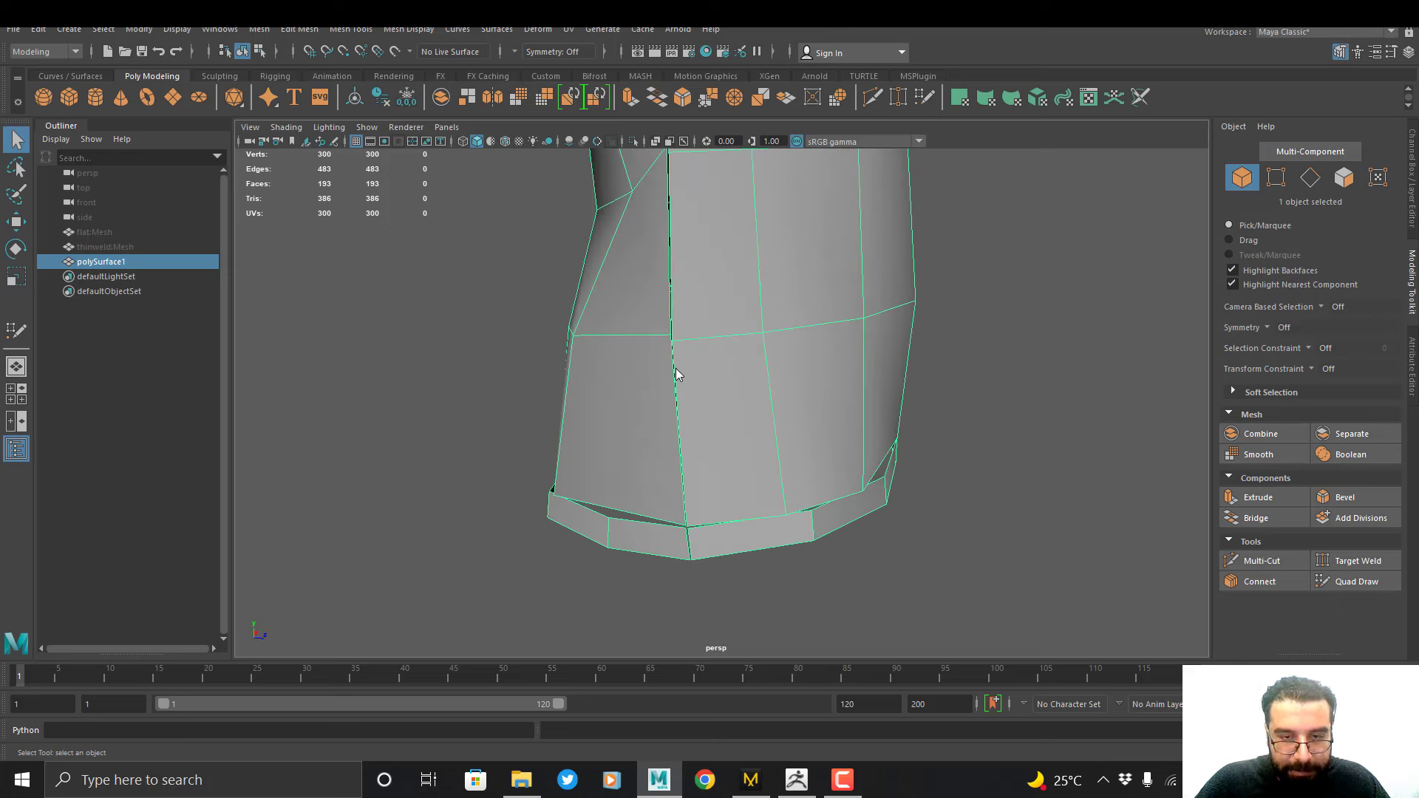
right_click_drag(740, 371, 668, 367)
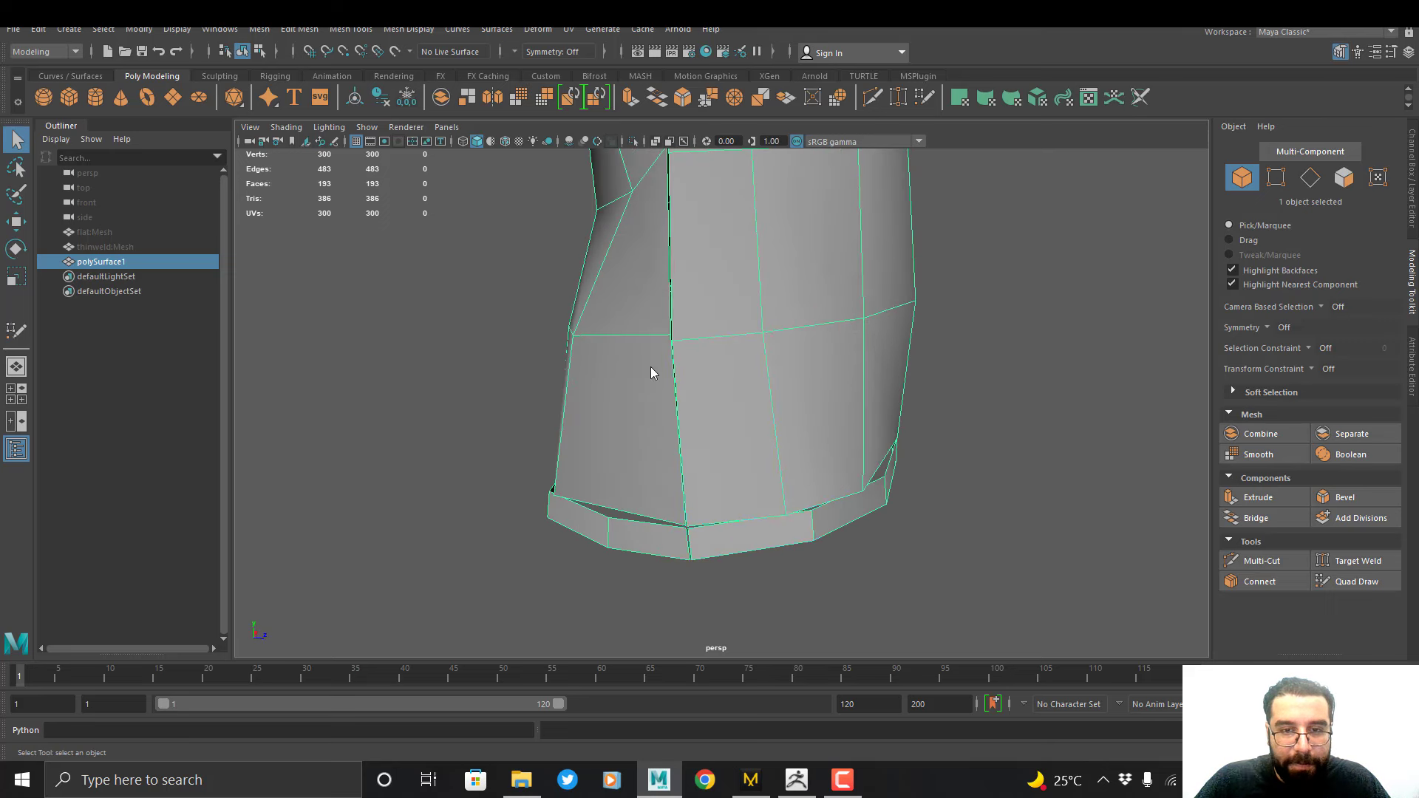
left_click(686, 523, "shift")
middle_click_drag(692, 520, 707, 446, "alt")
right_click_drag(650, 403, 686, 507, "alt")
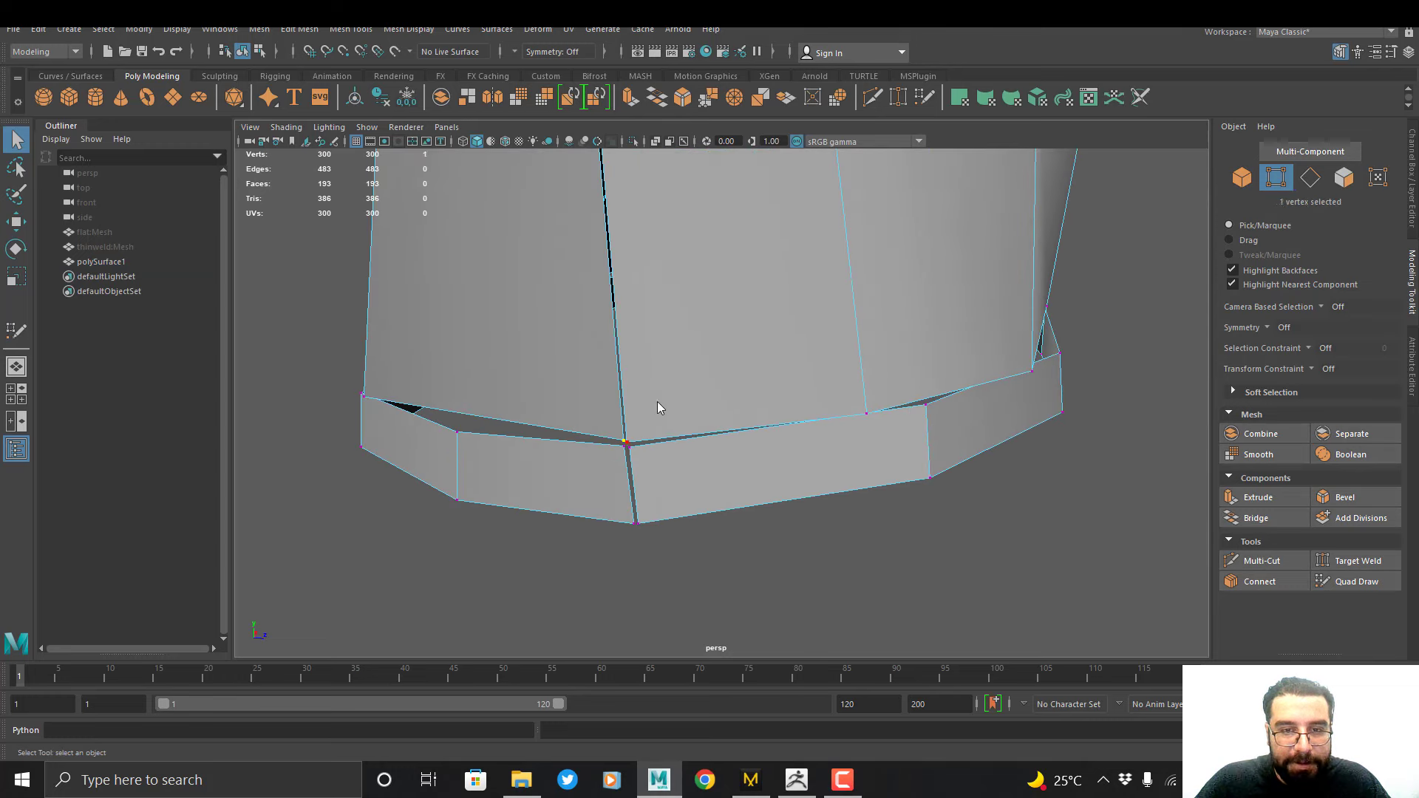
right_click(657, 402, "shift")
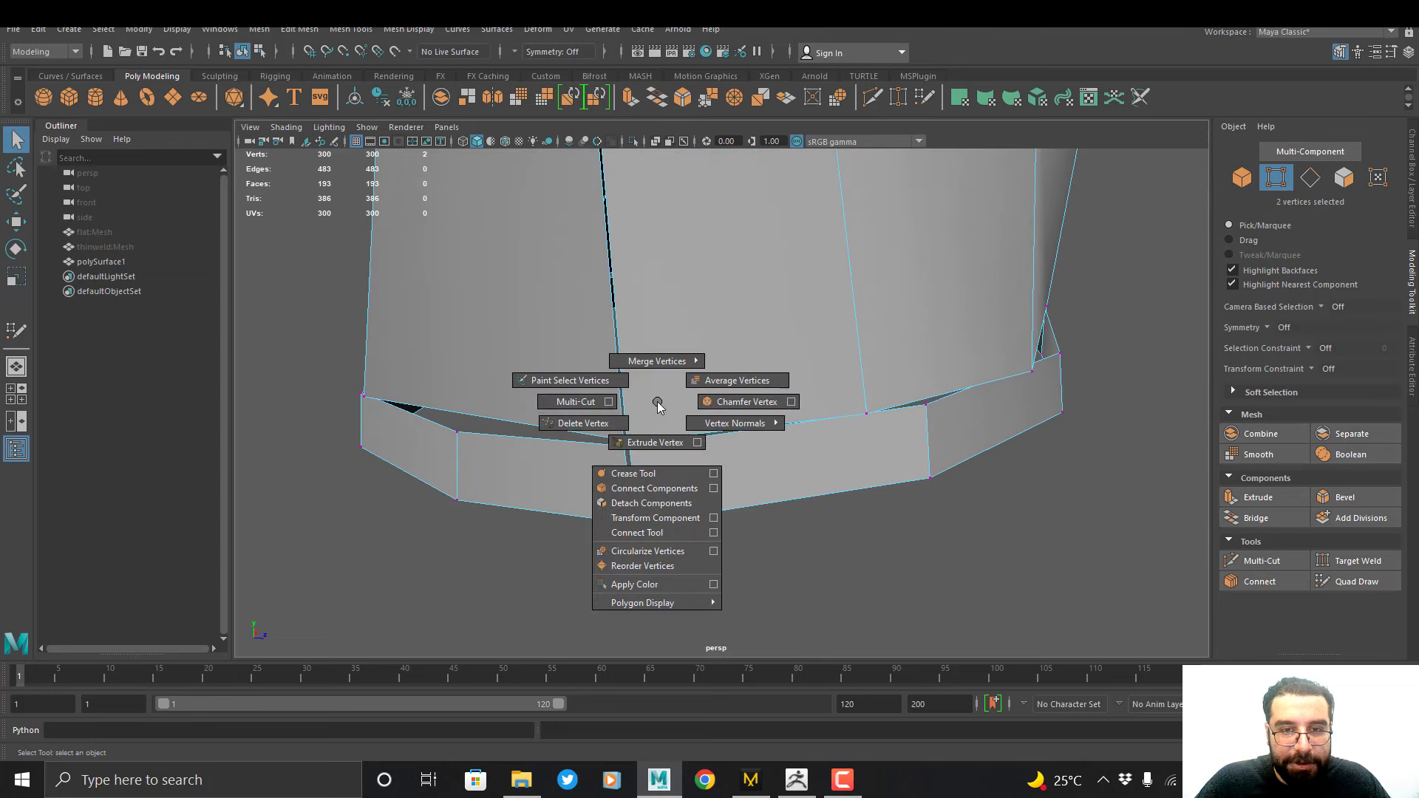
right_click_drag(658, 406, 665, 331, "shift")
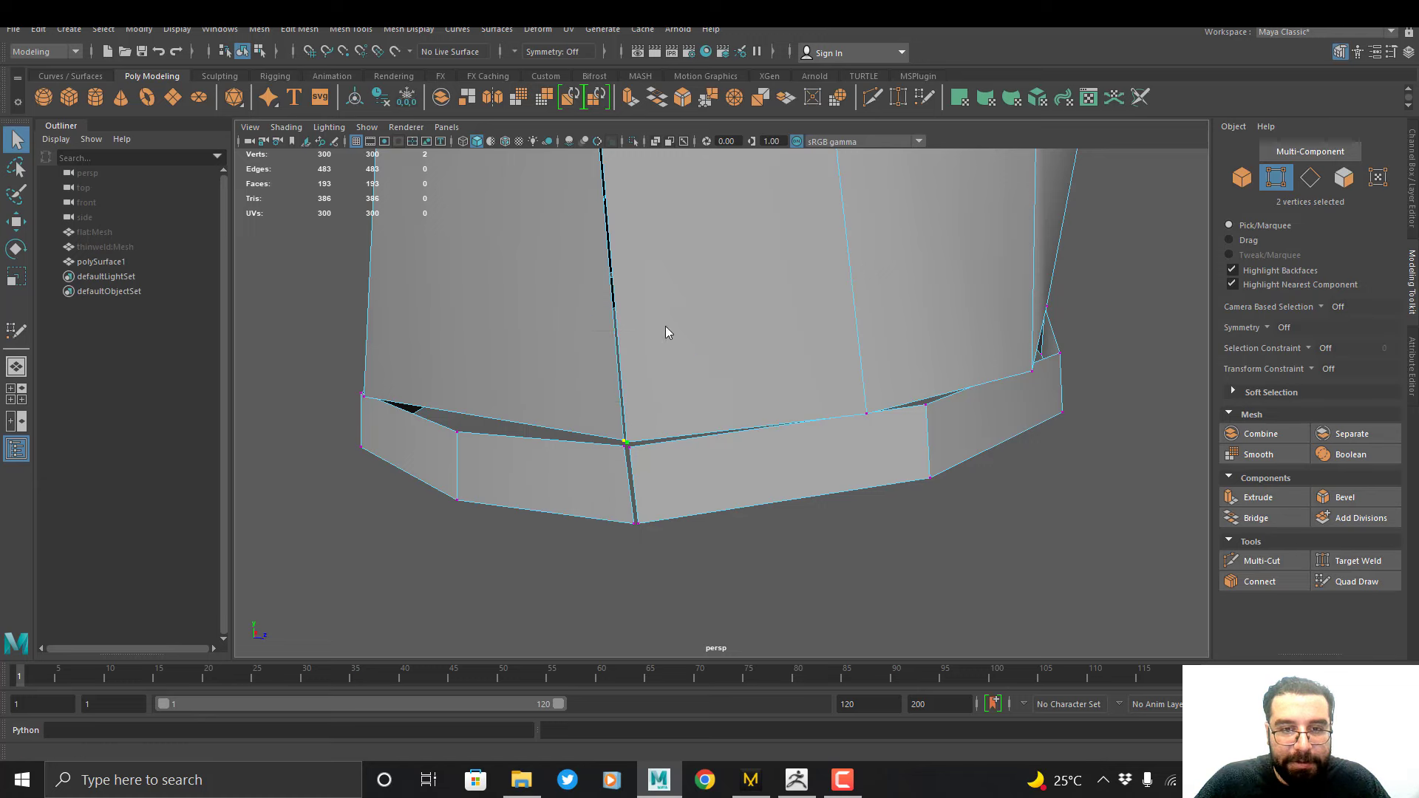
right_click_drag(640, 393, 652, 325, "shift")
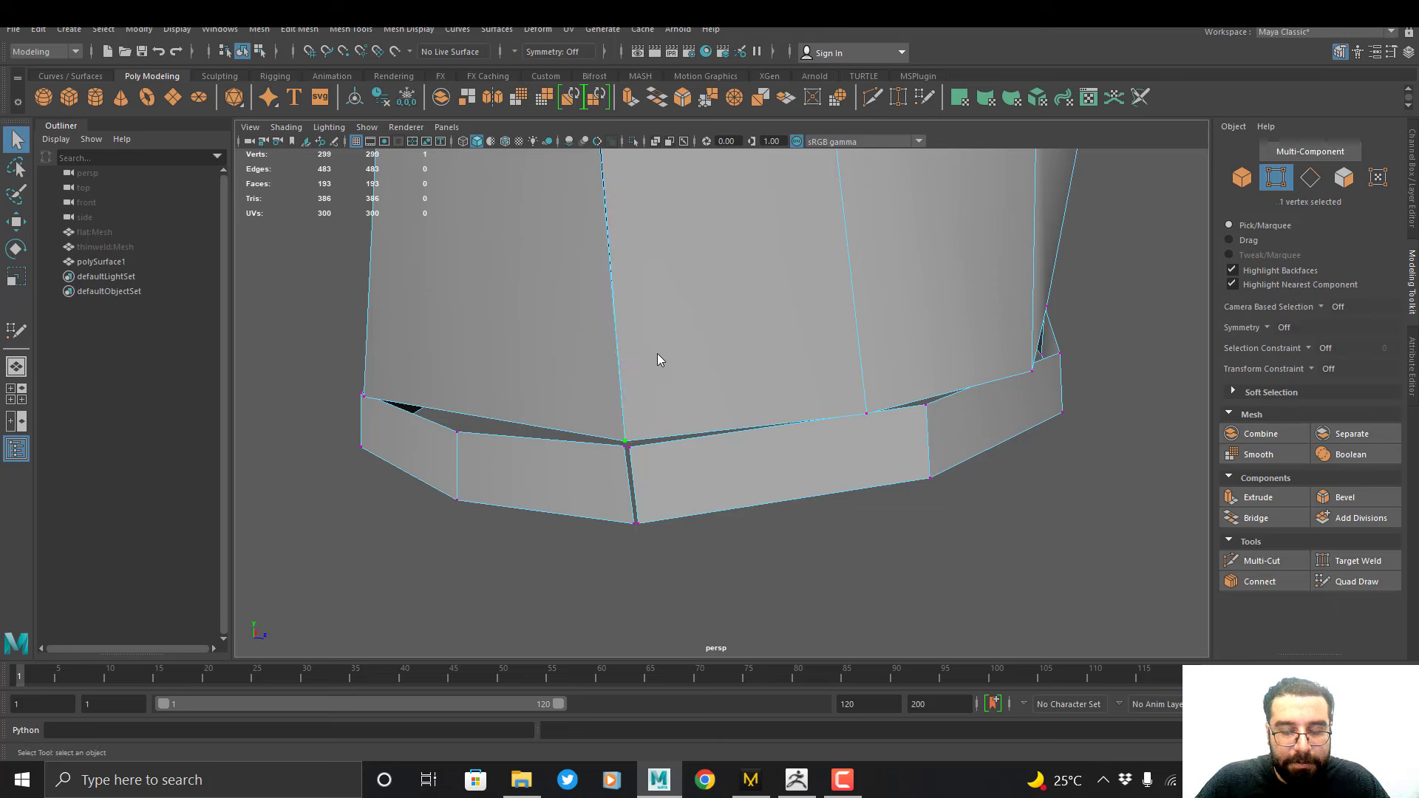
Merge the facing vertex pairs up the shirt's right side seam, from above the hem to the underarm
middle_click_drag(667, 320, 675, 420, "alt")
scroll(678, 370, "down", 1)
right_click_drag(676, 420, 694, 475, "alt")
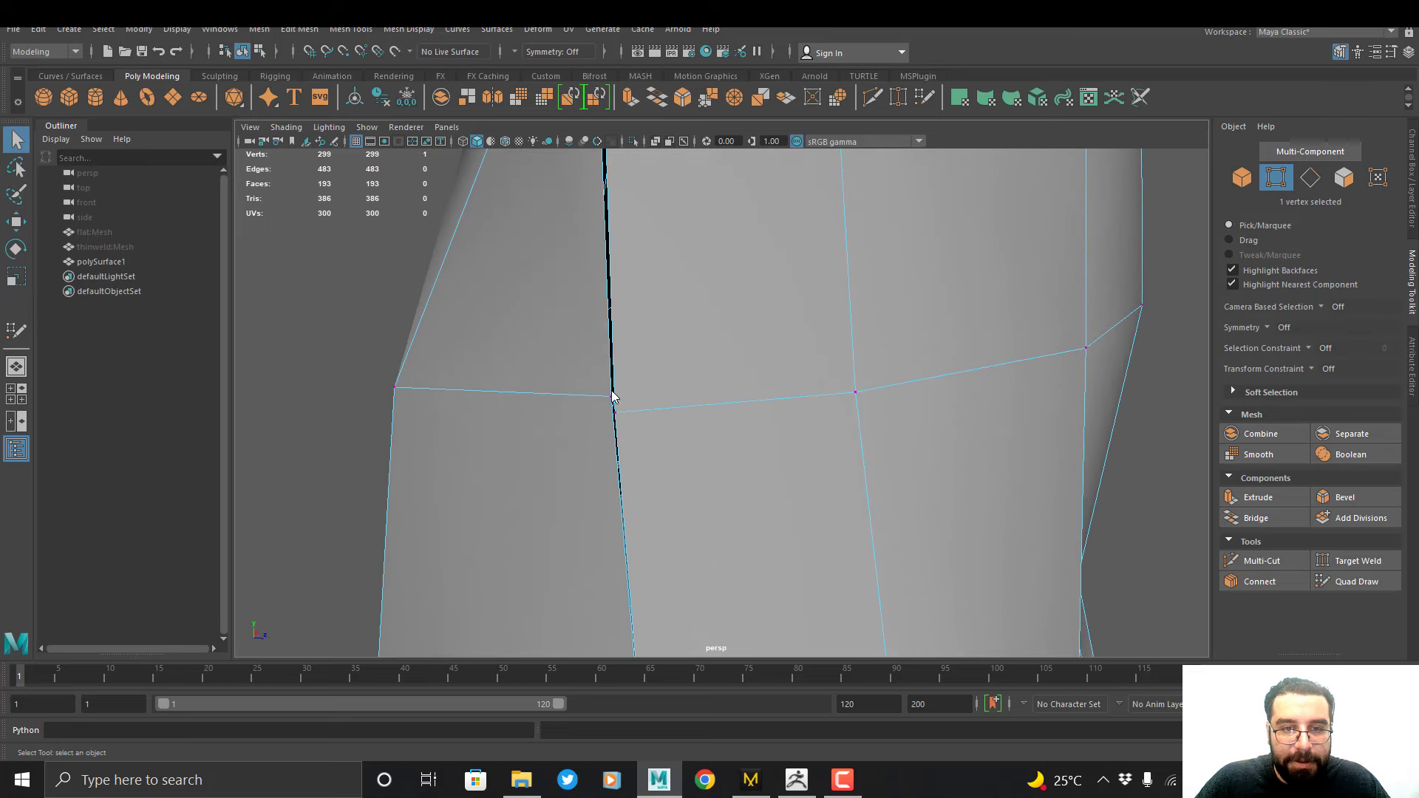
left_click(633, 431, "shift")
right_click_drag(633, 428, 676, 352, "shift")
left_click_drag(667, 261, 590, 298, "alt")
left_click(614, 315, "shift")
right_click_drag(622, 284, 623, 247, "shift")
left_click_drag(628, 212, 640, 350, "alt")
right_click_drag(640, 349, 640, 304, "shift")
left_click_drag(628, 265, 644, 388, "alt")
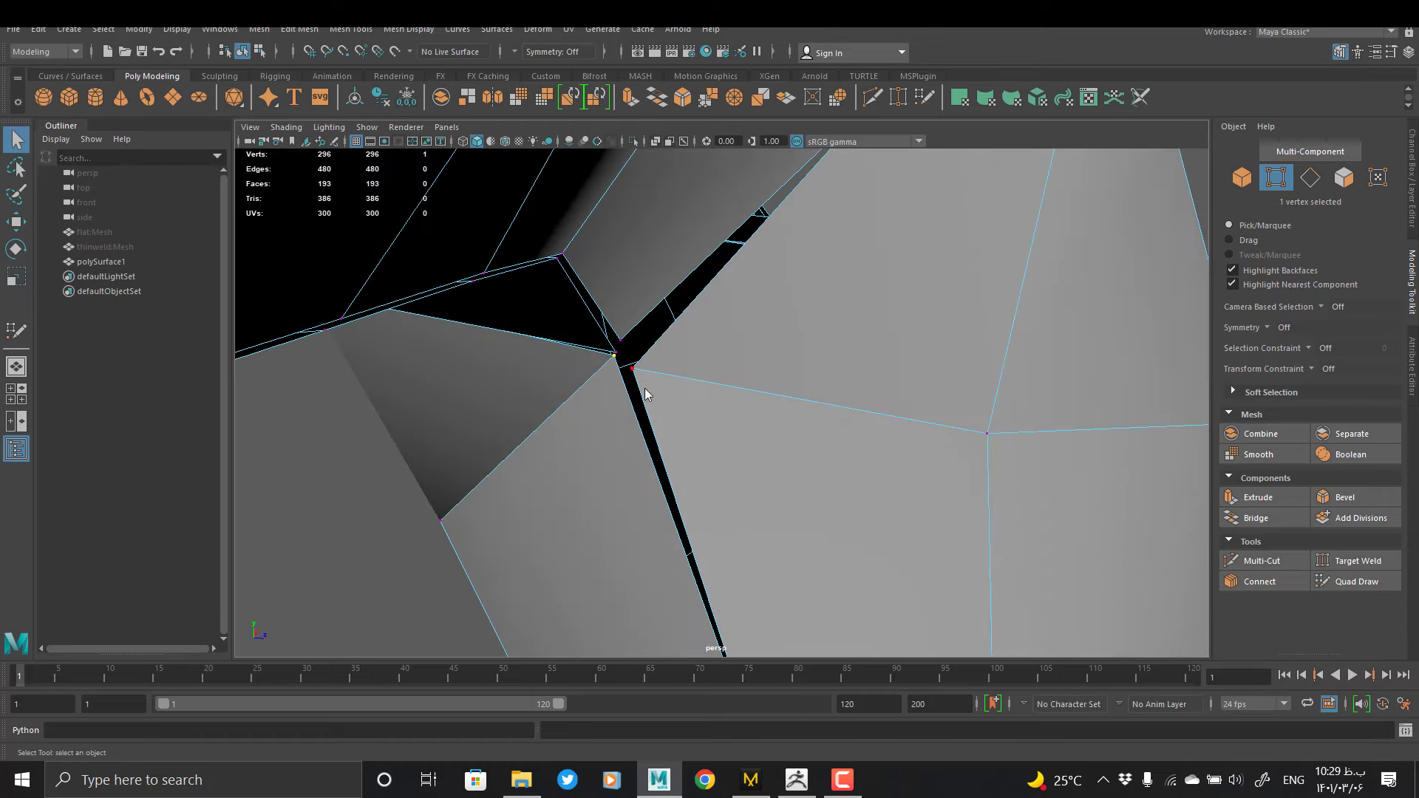
Merge the lower vertex pairs of the shirt's left side seam, starting at the hem
left_click_drag(765, 387, 605, 400, "alt")
left_click_drag(517, 451, 604, 399)
right_click_drag(618, 399, 633, 307, "shift")
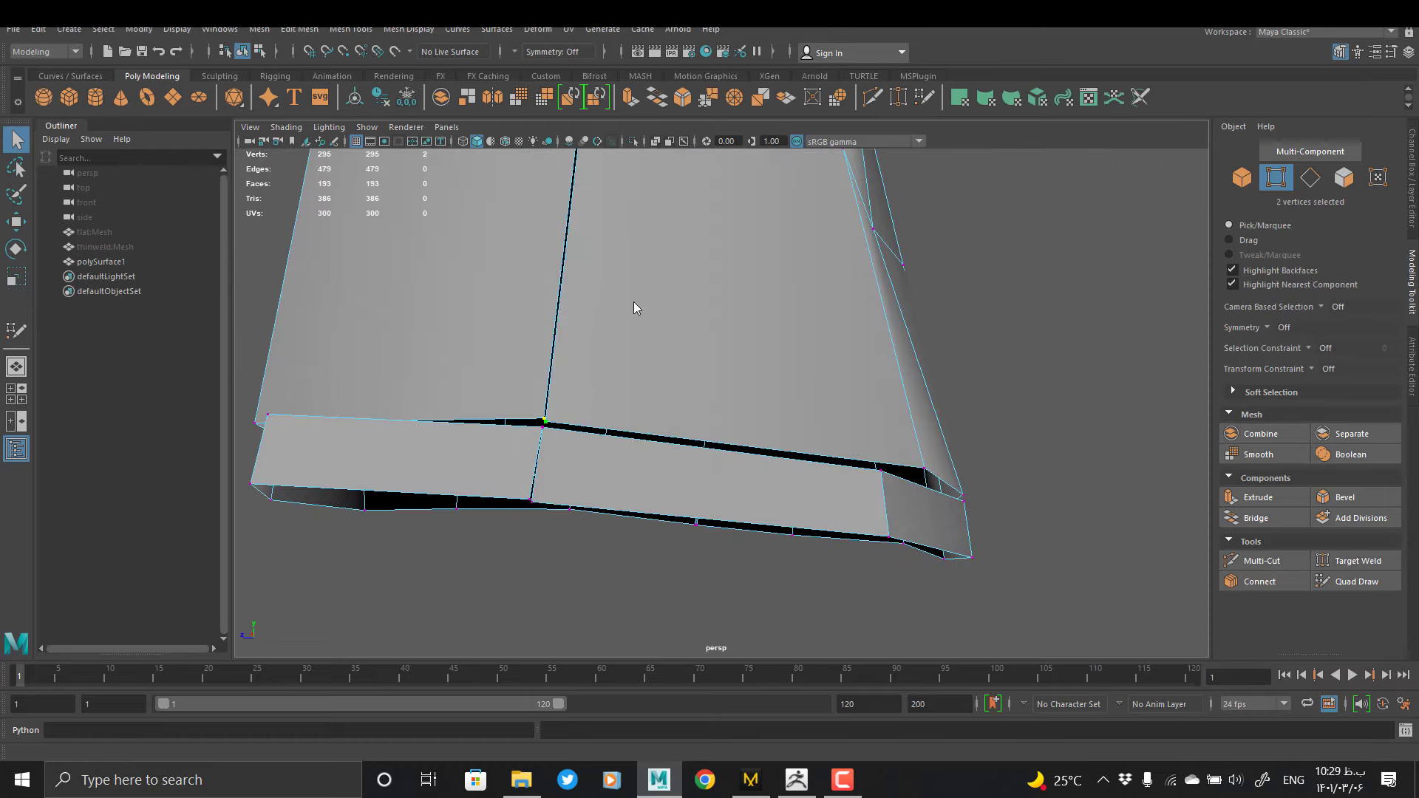
middle_click_drag(633, 308, 581, 355, "alt")
left_click_drag(581, 355, 648, 380)
right_click_drag(648, 377, 631, 286, "shift")
middle_click_drag(631, 285, 630, 479, "alt")
left_click_drag(573, 379, 623, 427)
right_click_drag(623, 427, 627, 319, "shift")
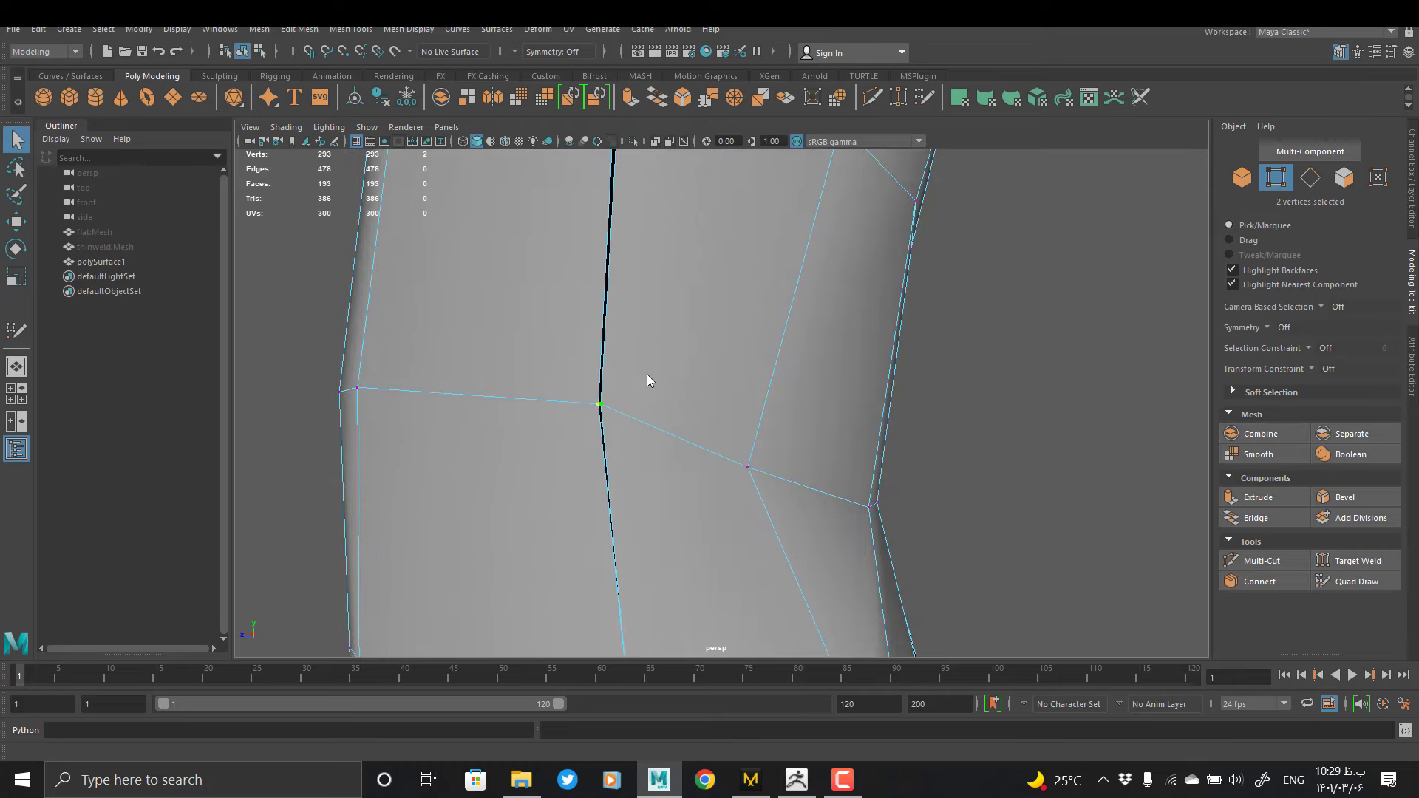
Merge the upper vertex pairs of the left side seam up to the underarm
middle_click_drag(647, 377, 637, 554, "alt")
left_click_drag(569, 292, 617, 341)
right_click_drag(618, 340, 629, 264, "shift")
middle_click_drag(670, 266, 643, 517, "alt")
left_click_drag(581, 288, 640, 385)
right_click_drag(667, 396, 669, 318, "shift")
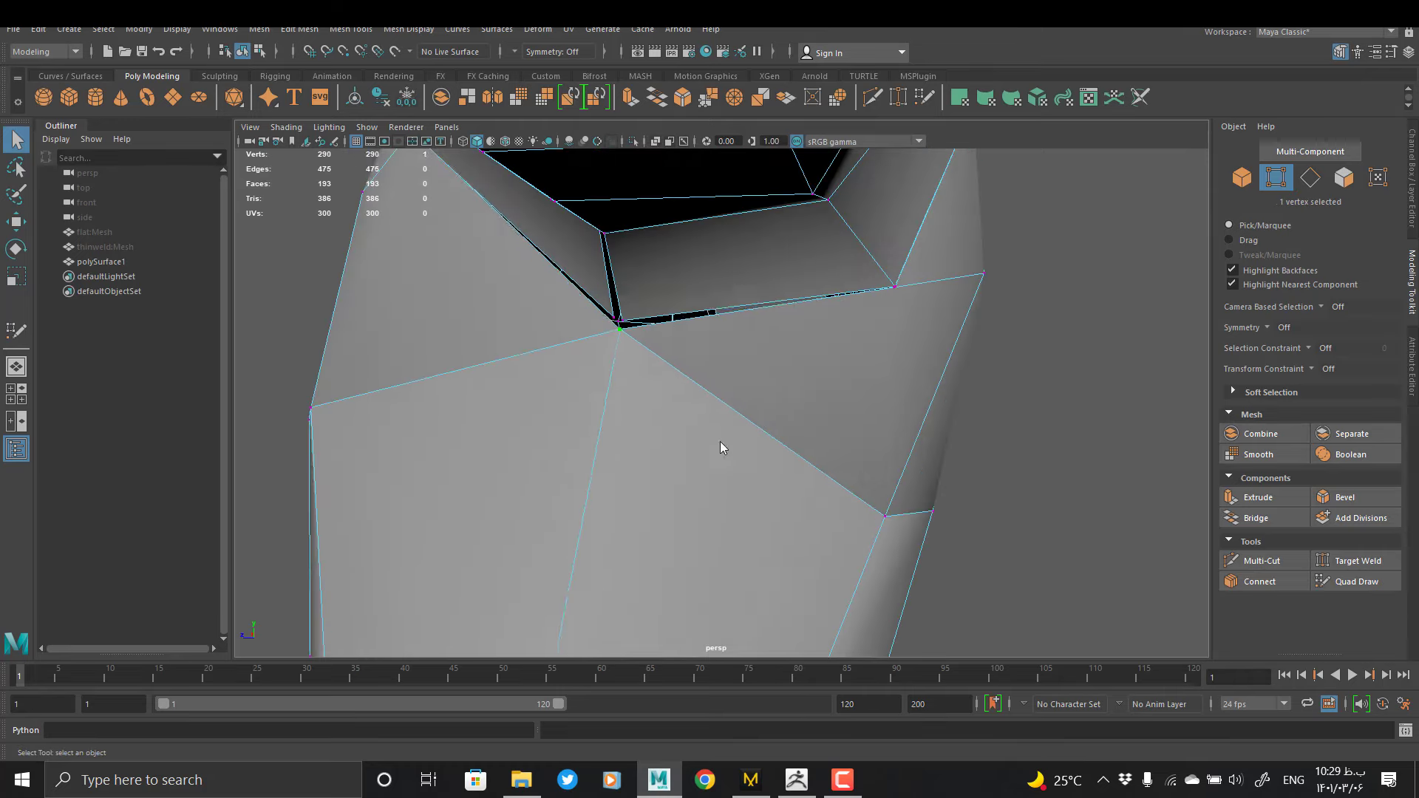
Merge the front and back panel vertices at the sleeve end of the right shoulder seam
right_click_drag(722, 449, 675, 335, "alt")
left_click_drag(674, 335, 836, 367, "alt")
middle_click_drag(739, 311, 672, 418, "alt")
left_click_drag(672, 418, 769, 523, "alt")
right_click_drag(725, 412, 830, 465, "alt")
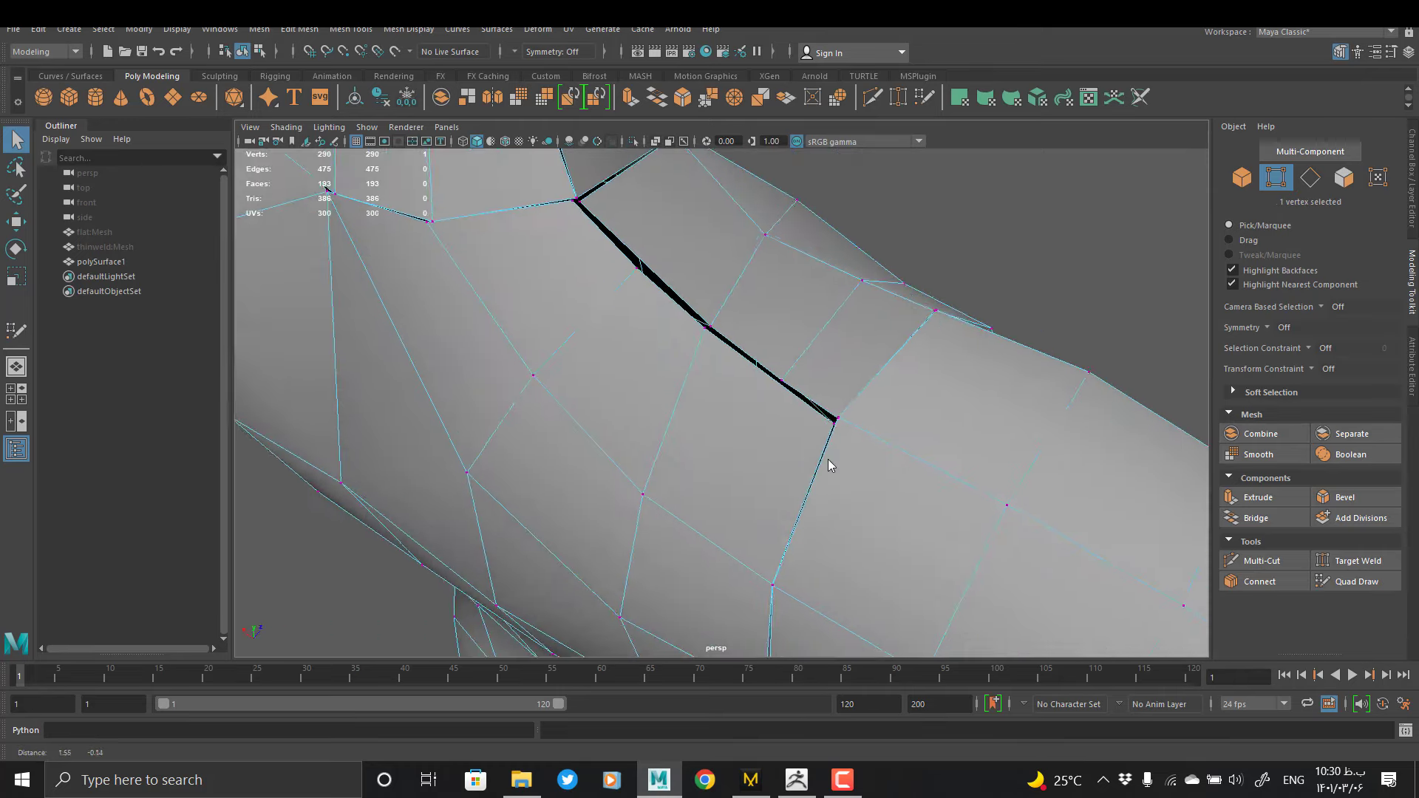
left_click_drag(856, 391, 808, 431)
right_click_drag(808, 431, 813, 325, "shift")
Merge the remaining right shoulder seam vertex pairs up to the base of the collar
middle_click_drag(722, 306, 743, 405, "alt")
left_click(730, 419)
key("w")
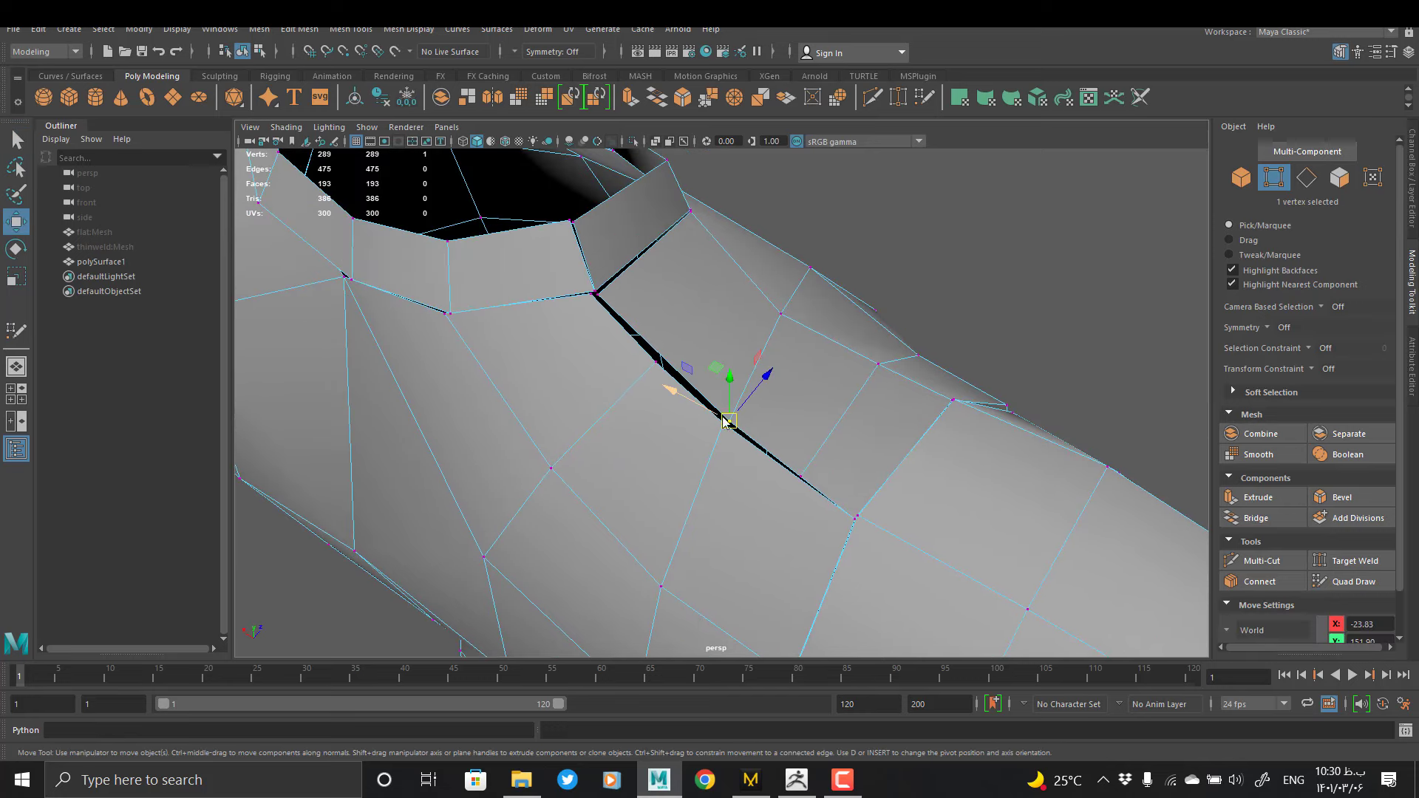
left_click_drag(726, 420, 665, 356)
left_click(656, 370, "shift")
right_click_drag(655, 377, 663, 285, "shift")
right_click_drag(761, 411, 751, 367, "shift")
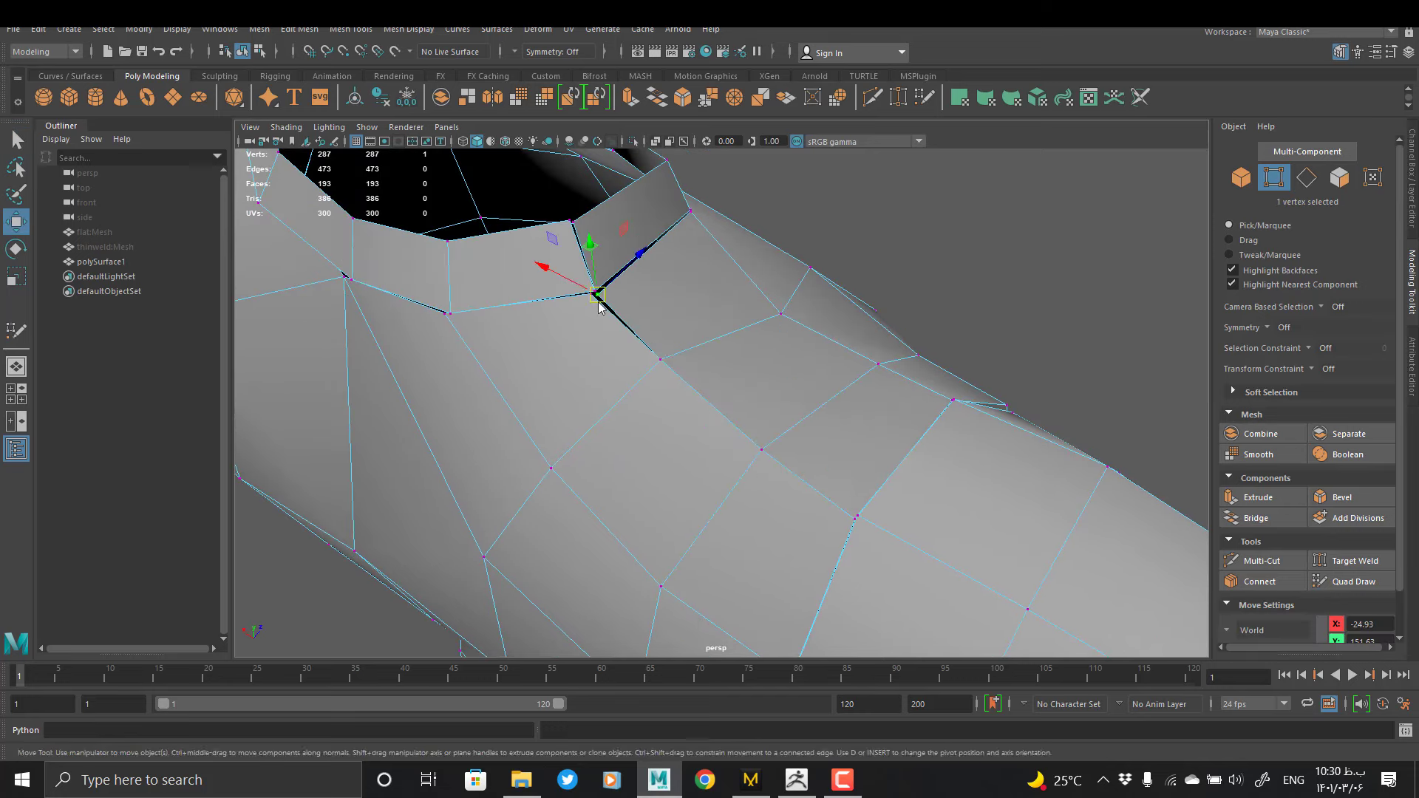
key("q")
right_click_drag(621, 309, 620, 247, "shift")
Merge the vertex pairs along the left shoulder seam, from the sleeve to the collar
left_click_drag(529, 480, 670, 487, "alt")
left_click_drag(570, 503, 614, 527)
left_click_drag(682, 433, 708, 473)
right_click_drag(708, 475, 708, 403, "shift")
left_click_drag(731, 375, 760, 420)
right_click_drag(760, 422, 759, 323, "shift")
left_click_drag(776, 316, 803, 367)
right_click_drag(803, 368, 796, 276, "shift")
Merge the collar and back panel vertices at the centre of the back neckline
left_click_drag(906, 499, 767, 303, "alt")
middle_click_drag(767, 303, 752, 561, "alt")
scroll(753, 562, "up", 4)
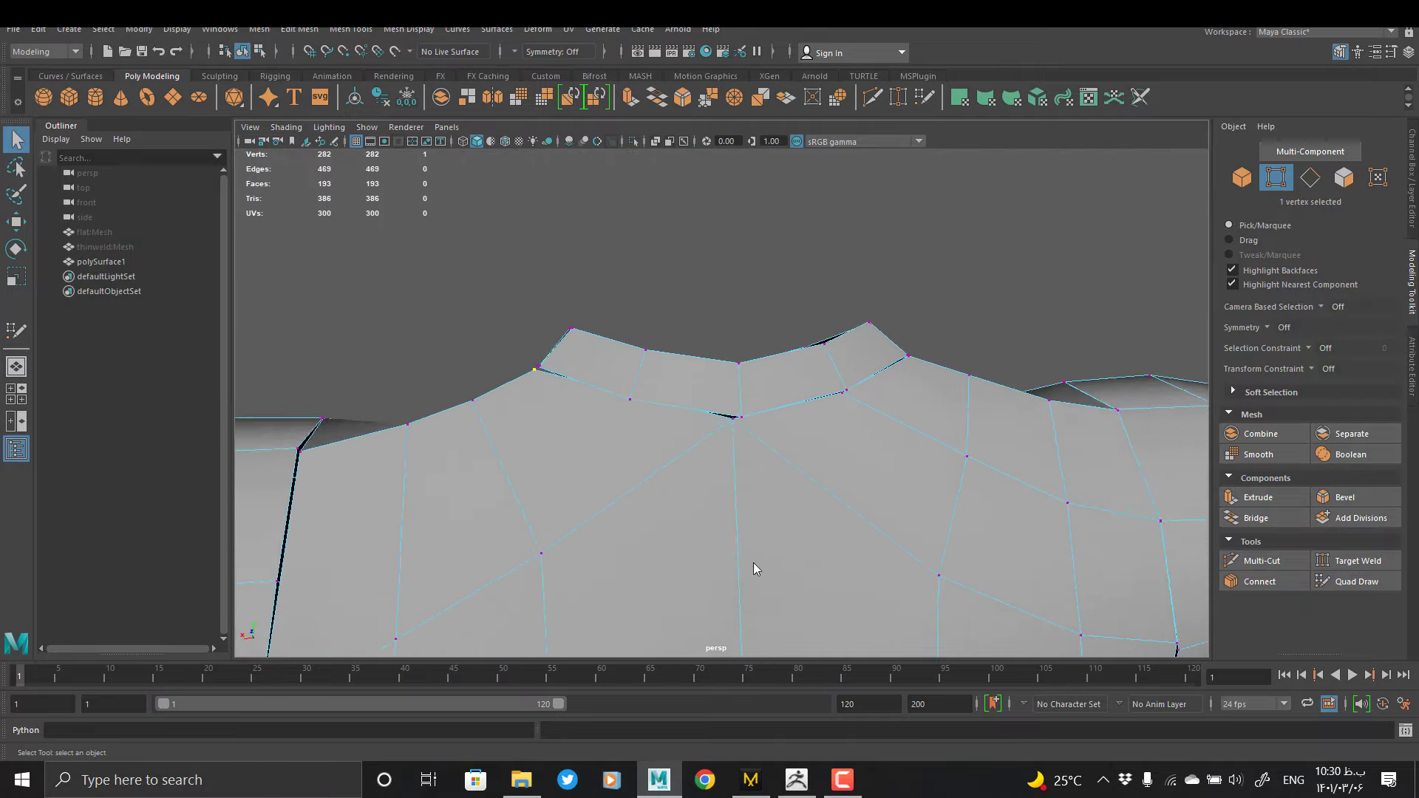
left_click_drag(724, 405, 747, 449)
key("g")
Cut new edges into the back panel faces below the collar with Multi-Cut, then return to selection
mouse_move(594, 421)
left_mouse_down("alt")
mouse_move(605, 440)
mouse_move(592, 436)
left_mouse_up("alt")
scroll(598, 436, "down", 3)
left_click(1261, 560)
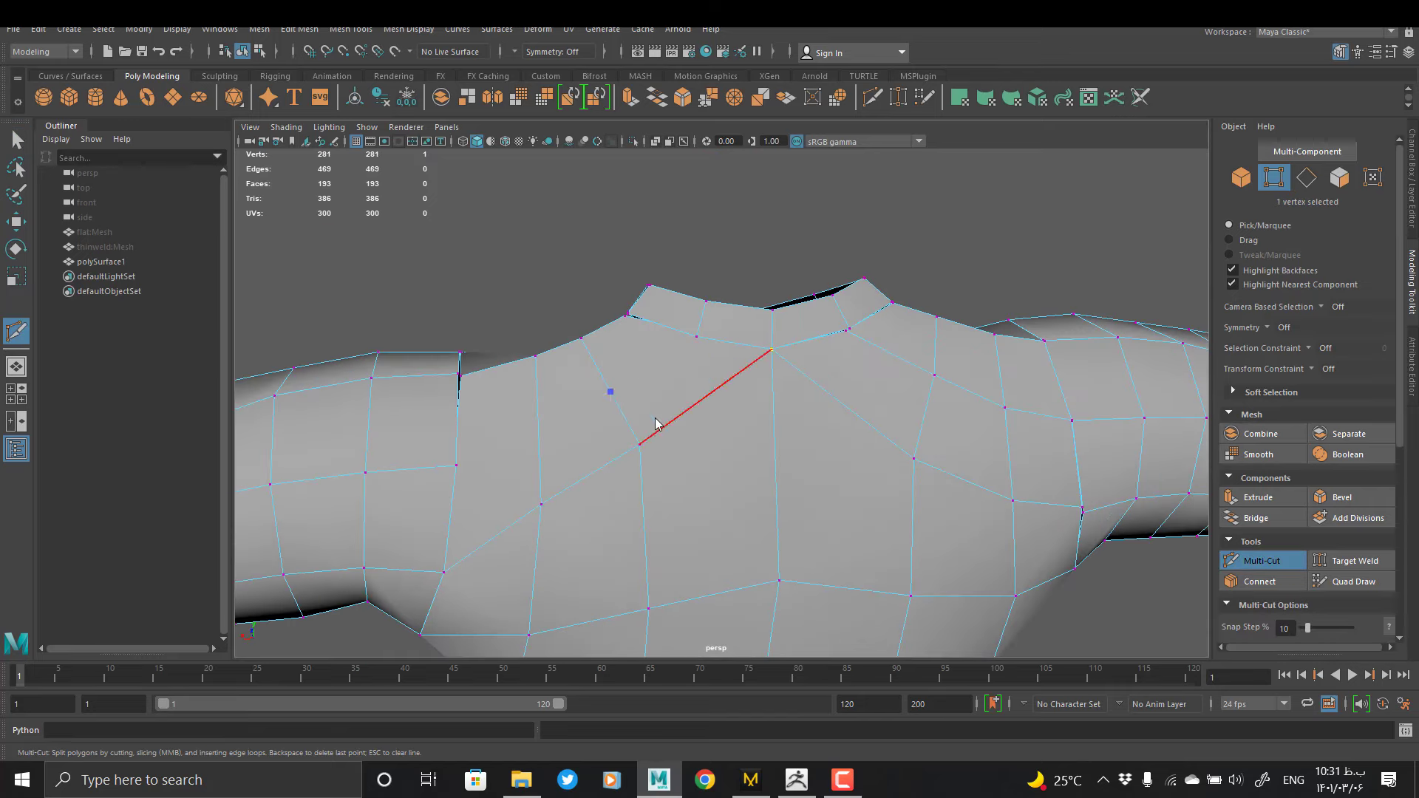
key("q")
Merge the collar vertices with the matching body vertices along the back neckline
scroll(281, 193, "up", 3)
left_click_drag(695, 257, 747, 429, "alt")
right_click_drag(747, 428, 594, 335, "shift")
left_click_drag(593, 334, 601, 378, "alt")
right_click_drag(602, 379, 538, 309, "shift")
left_click(494, 254, "shift")
left_click_drag(506, 370, 564, 415)
right_click_drag(564, 414, 481, 355, "shift")
Merge the remaining open vertex pairs around the neckline, including the split corner on the collar's upper edge
left_click_drag(592, 333, 879, 370, "alt")
left_click_drag(602, 425, 652, 445)
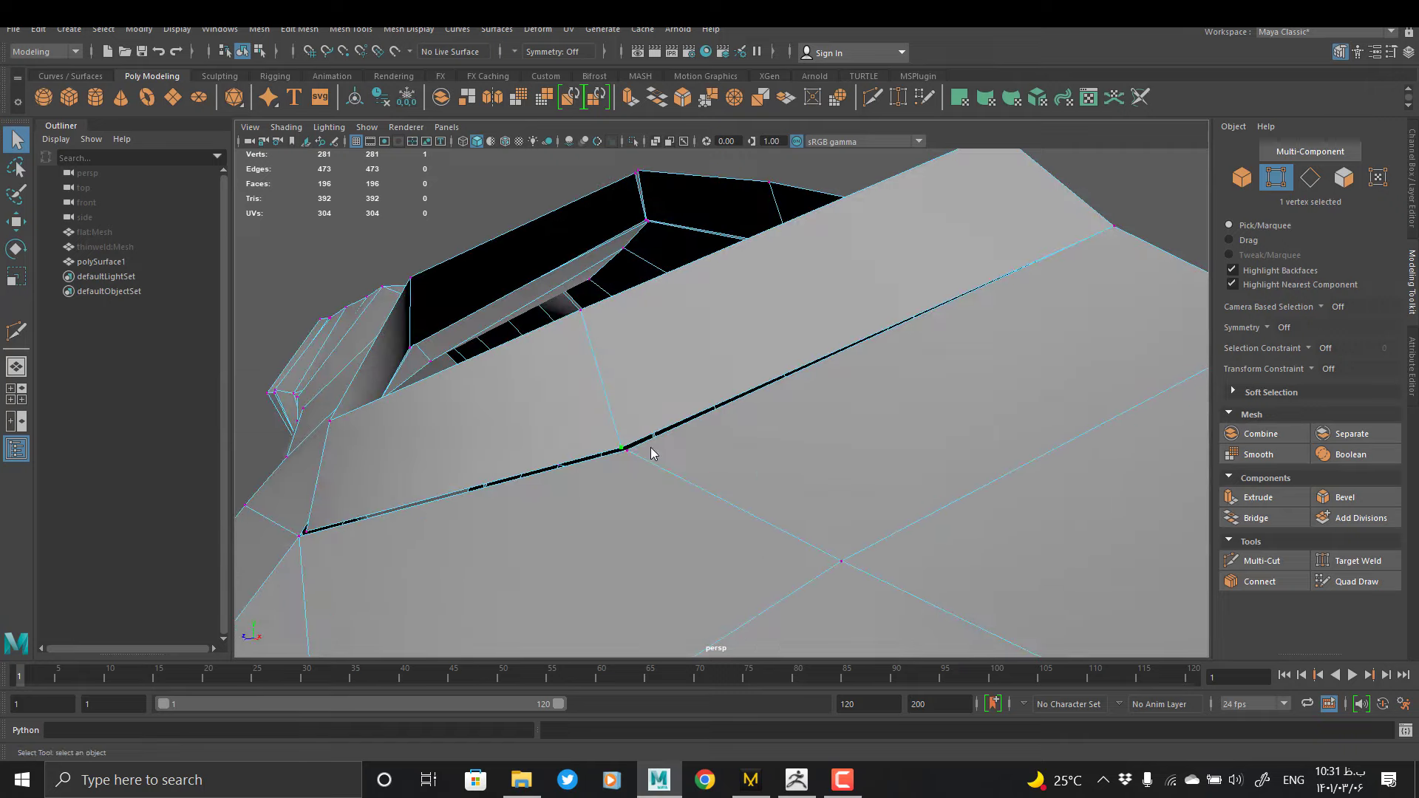
right_click_drag(651, 468, 549, 409, "shift")
left_click_drag(548, 408, 666, 418, "alt")
left_click_drag(385, 423, 473, 357, "alt")
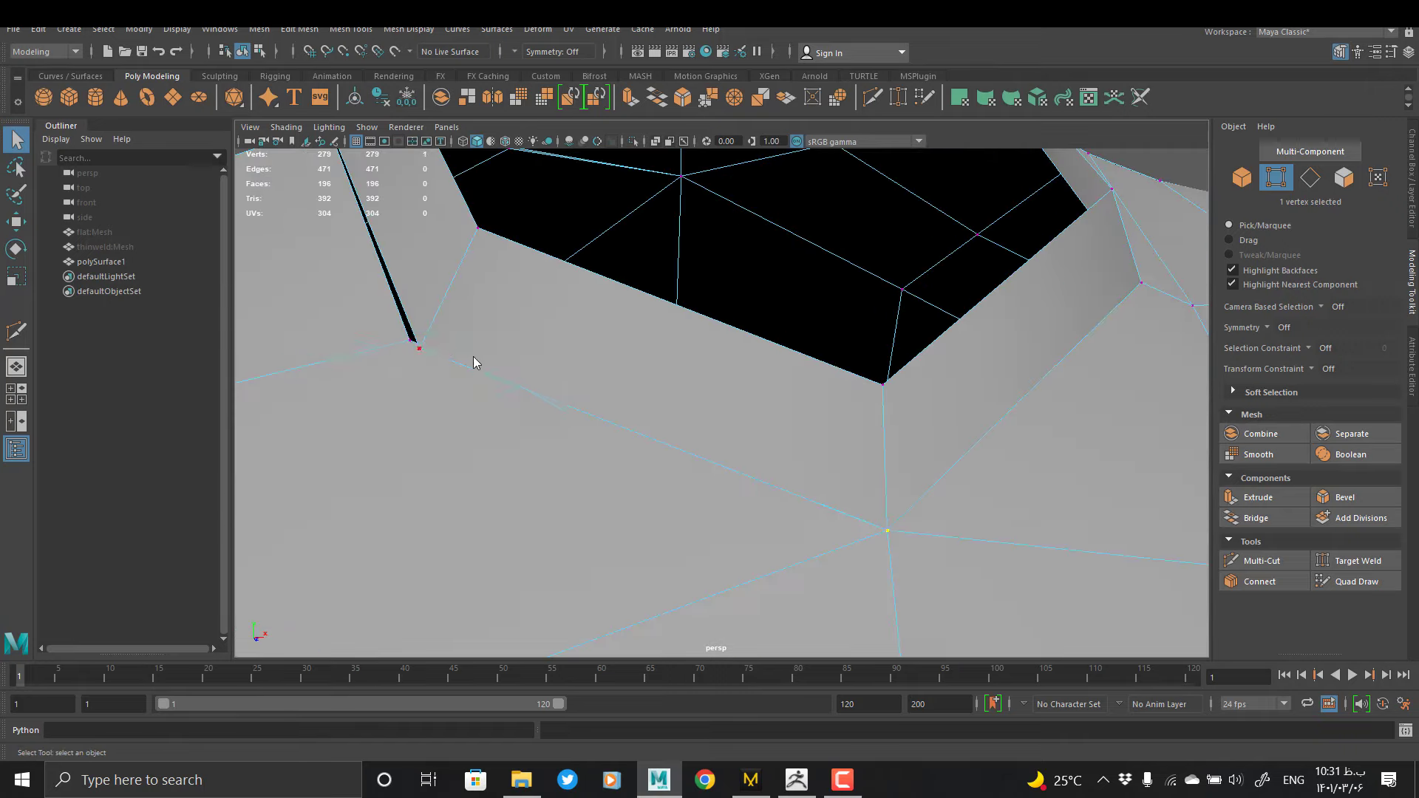
left_click_drag(443, 290, 579, 408, "alt")
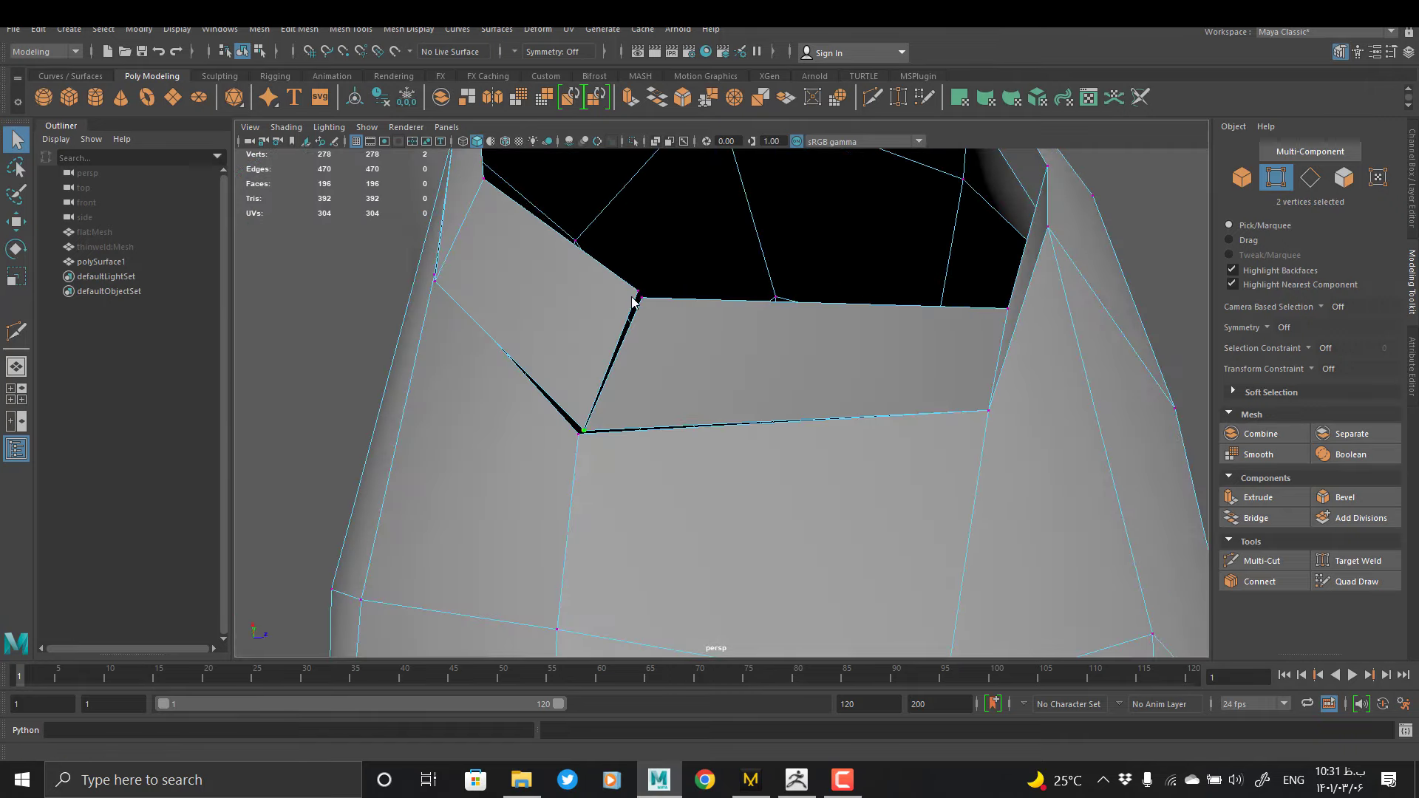
right_click_drag(657, 333, 658, 238, "shift")
left_click_drag(583, 437, 589, 432, "alt")
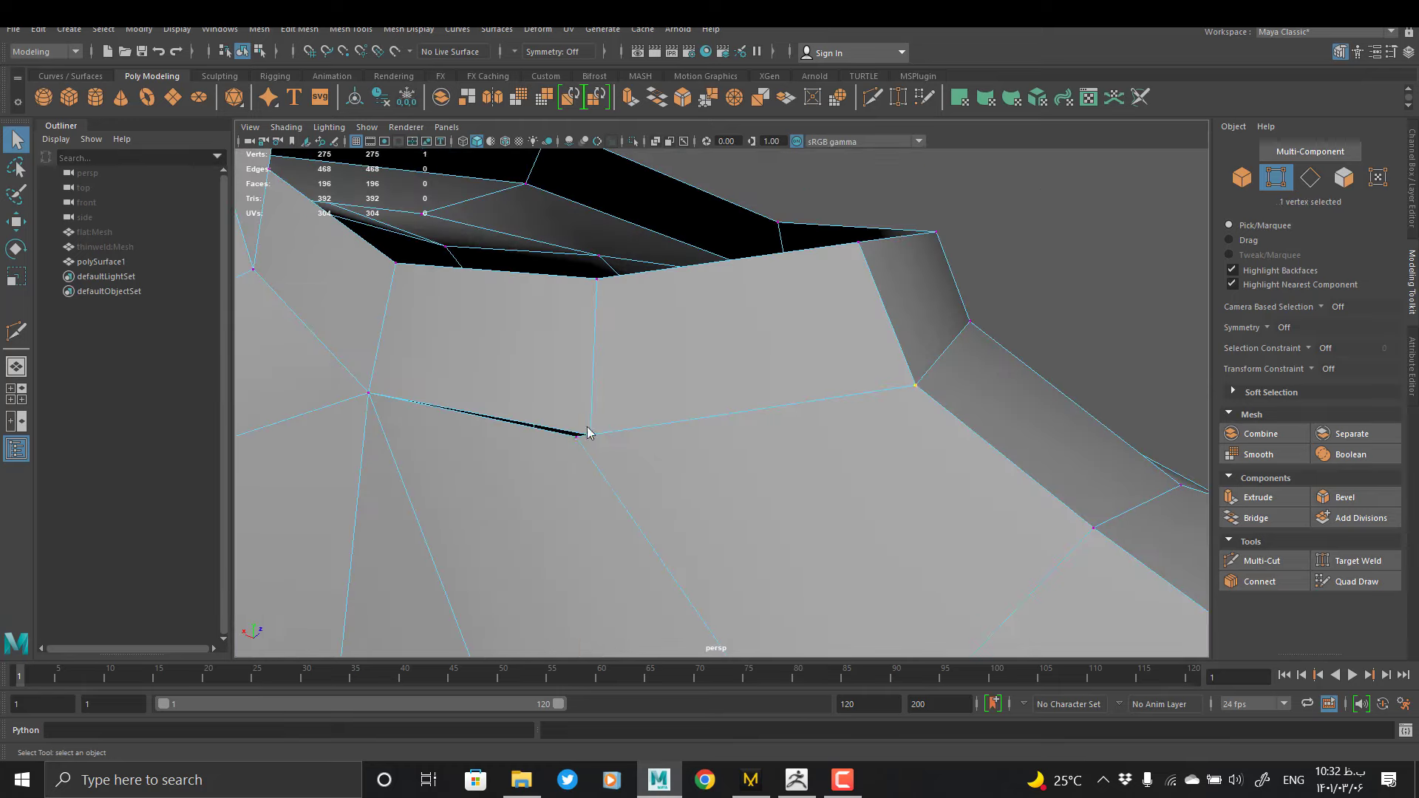
key("g")
Merge the cuff band with the left sleeve at the open vertex pairs on the front of the cuff seam
scroll(650, 410, "down", 8)
left_click_drag(716, 450, 705, 374, "alt")
scroll(706, 374, "up", 8)
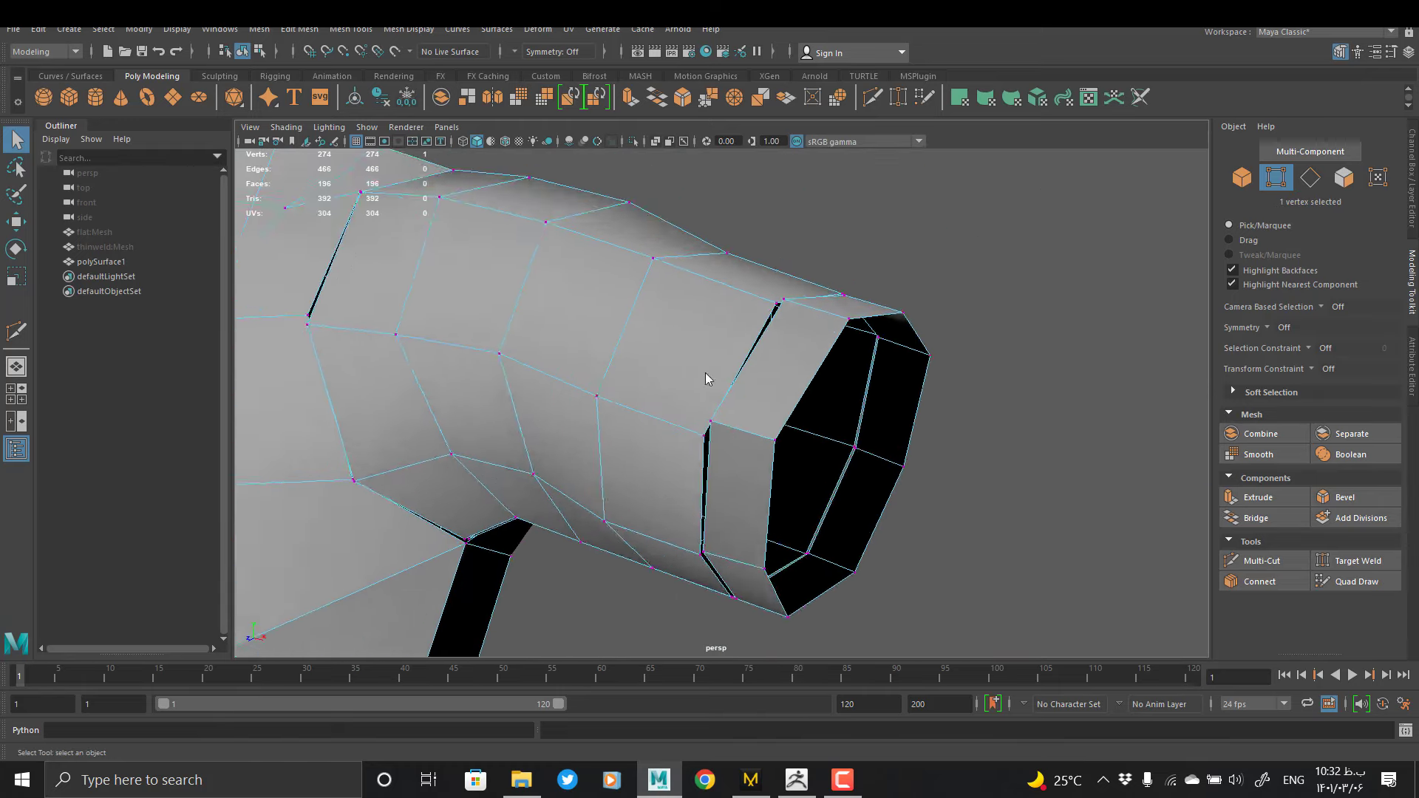
left_click(672, 488, "shift")
right_click_drag(734, 486, 764, 393, "shift")
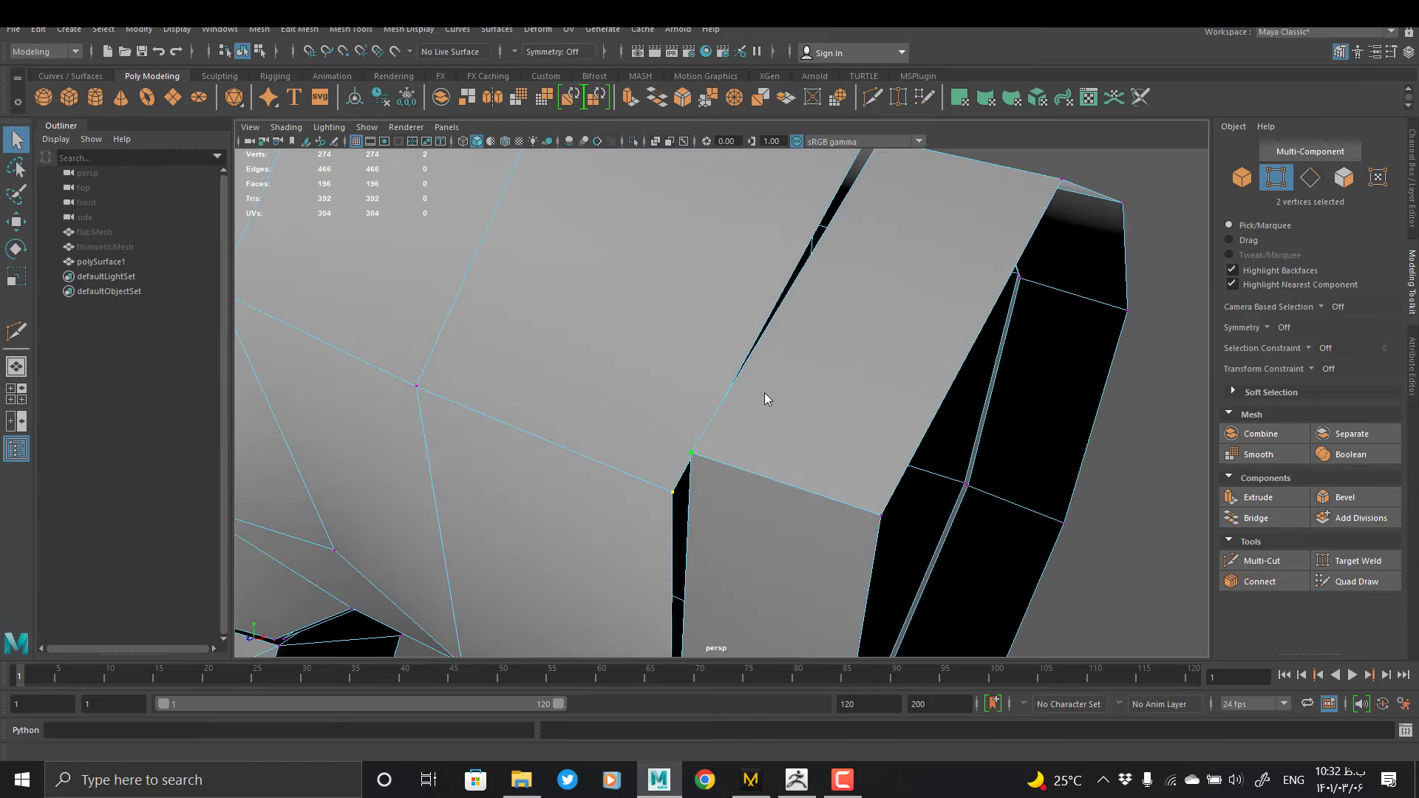
left_click_drag(764, 393, 710, 494, "alt")
left_click(703, 489, "shift")
right_click_drag(721, 497, 721, 405, "shift")
Merge the next cuff and sleeve vertex pairs over the outer side of the left sleeve
left_click_drag(811, 446, 510, 400, "alt")
left_click(507, 396)
left_click(507, 399, "shift")
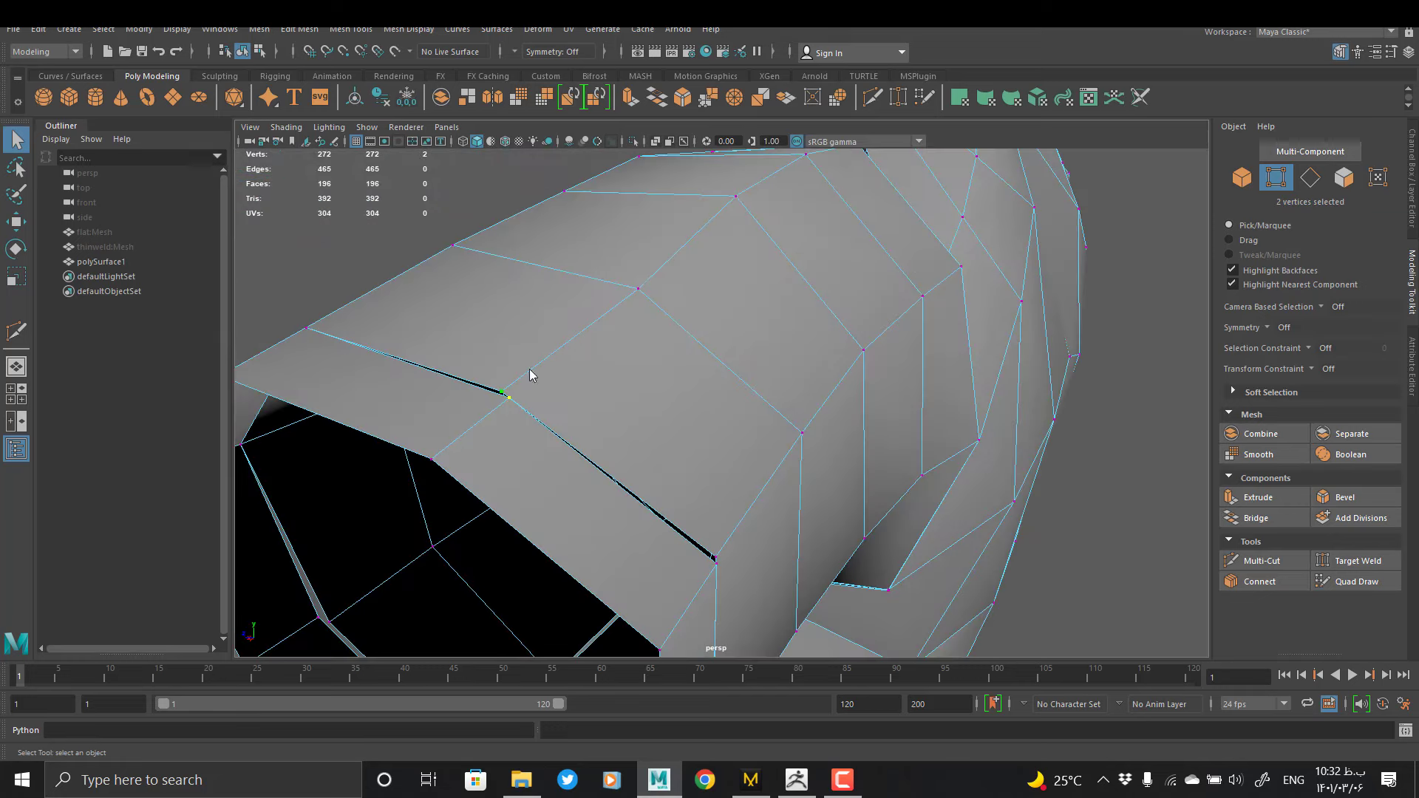
right_click_drag(567, 454, 568, 360, "shift")
left_click_drag(665, 414, 567, 368, "alt")
left_click(571, 337)
left_click(577, 335, "shift")
right_click_drag(597, 370, 597, 281, "shift")
Merge the cuff and sleeve vertex pairs on the back of the left sleeve
left_click_drag(606, 415, 590, 434, "alt")
scroll(591, 434, "up", 5)
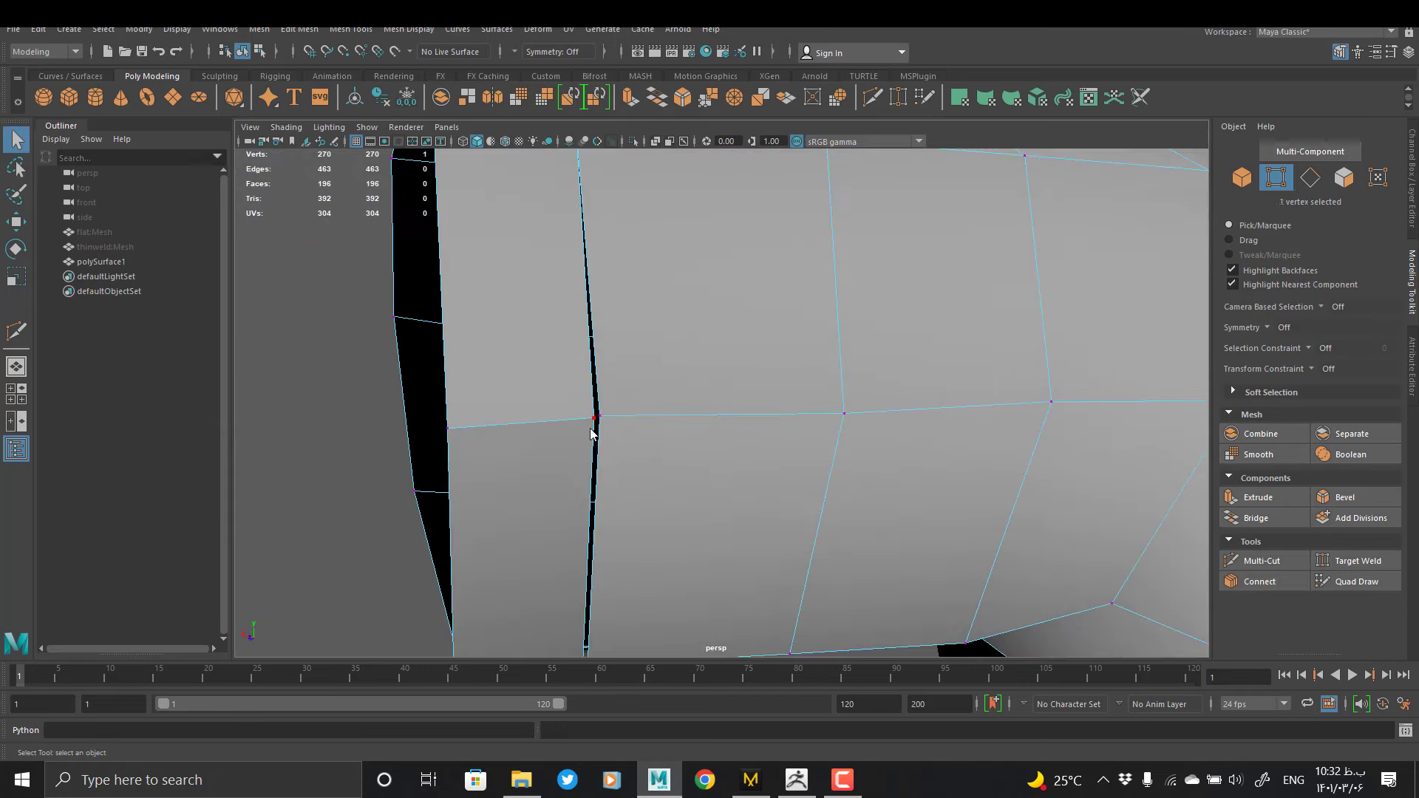
right_click_drag(663, 472, 665, 383, "shift")
left_click_drag(664, 383, 610, 469, "alt")
right_click_drag(644, 439, 645, 355, "shift")
Merge the cuff seam vertices on the underside of the left sleeve, including the split cuff ends at the underarm seam
left_click_drag(651, 399, 517, 396, "alt")
left_click_drag(714, 276, 743, 311)
right_click_drag(732, 346, 732, 258, "shift")
left_click_drag(630, 362, 658, 383)
right_click_drag(661, 376, 660, 292, "shift")
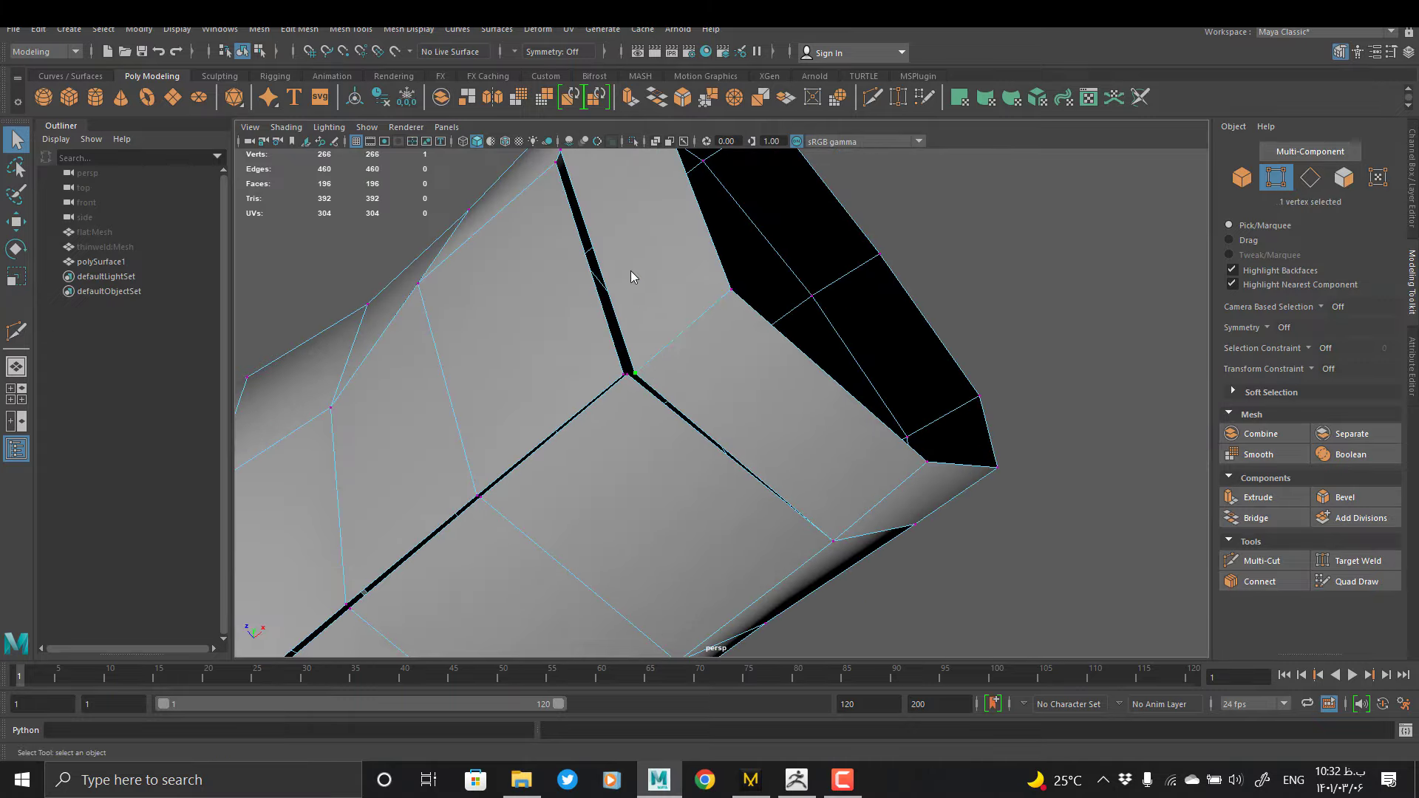
Merge the cuff corner vertices with the sleeve panel vertices where the left cuff meets the underarm seam
left_click_drag(632, 271, 674, 306, "alt")
left_click_drag(652, 206, 677, 233)
right_click_drag(674, 235, 672, 157, "shift")
left_click_drag(705, 237, 723, 238, "alt")
middle_click_drag(722, 238, 612, 327, "alt")
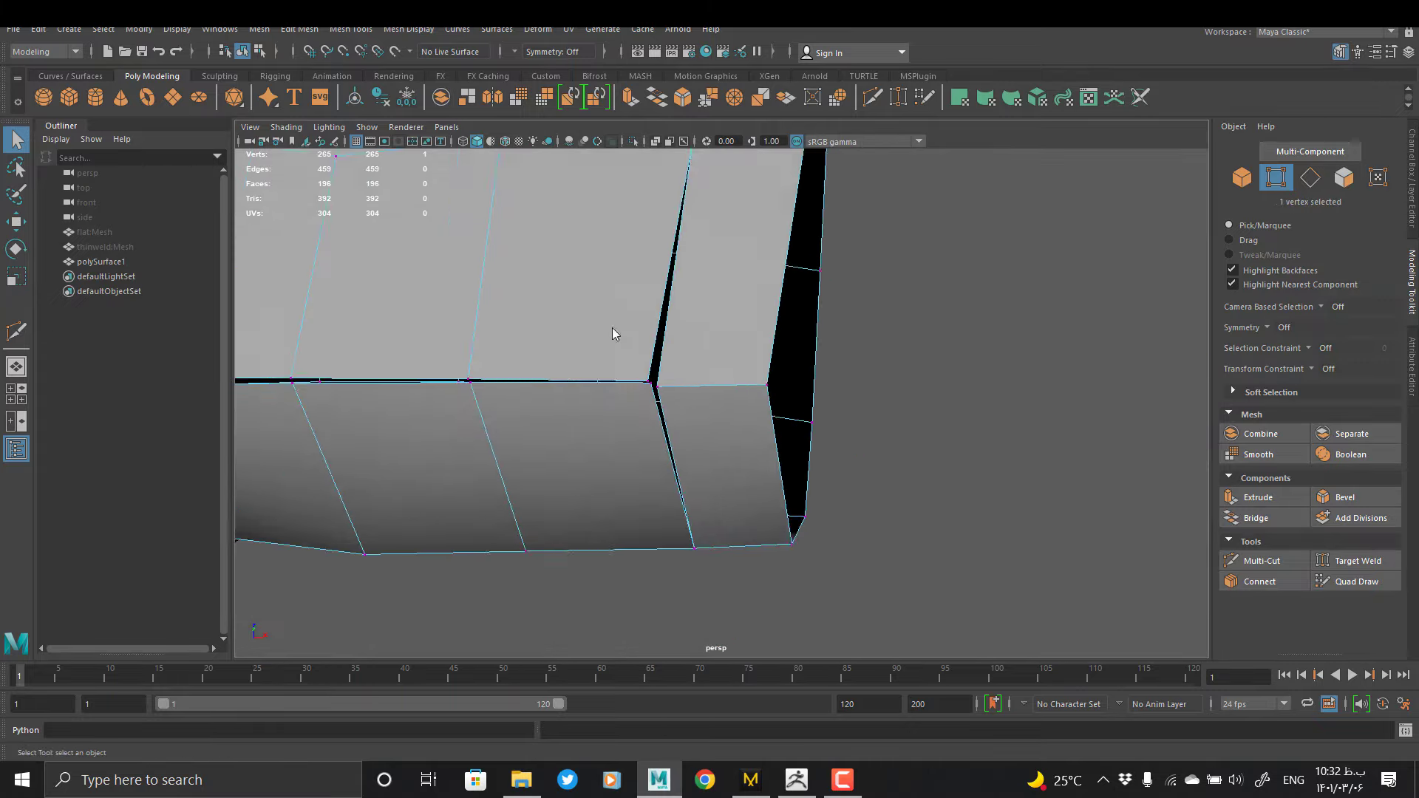
left_click_drag(612, 327, 640, 303, "alt")
left_click_drag(674, 320, 658, 348)
right_click_drag(684, 340, 685, 258, "shift")
left_click_drag(650, 314, 701, 345)
right_click_drag(701, 341, 695, 262, "shift")
Merge the remaining open vertex pairs along the left sleeve's underarm seam from the cuff up to the armpit
left_click_drag(424, 313, 452, 349)
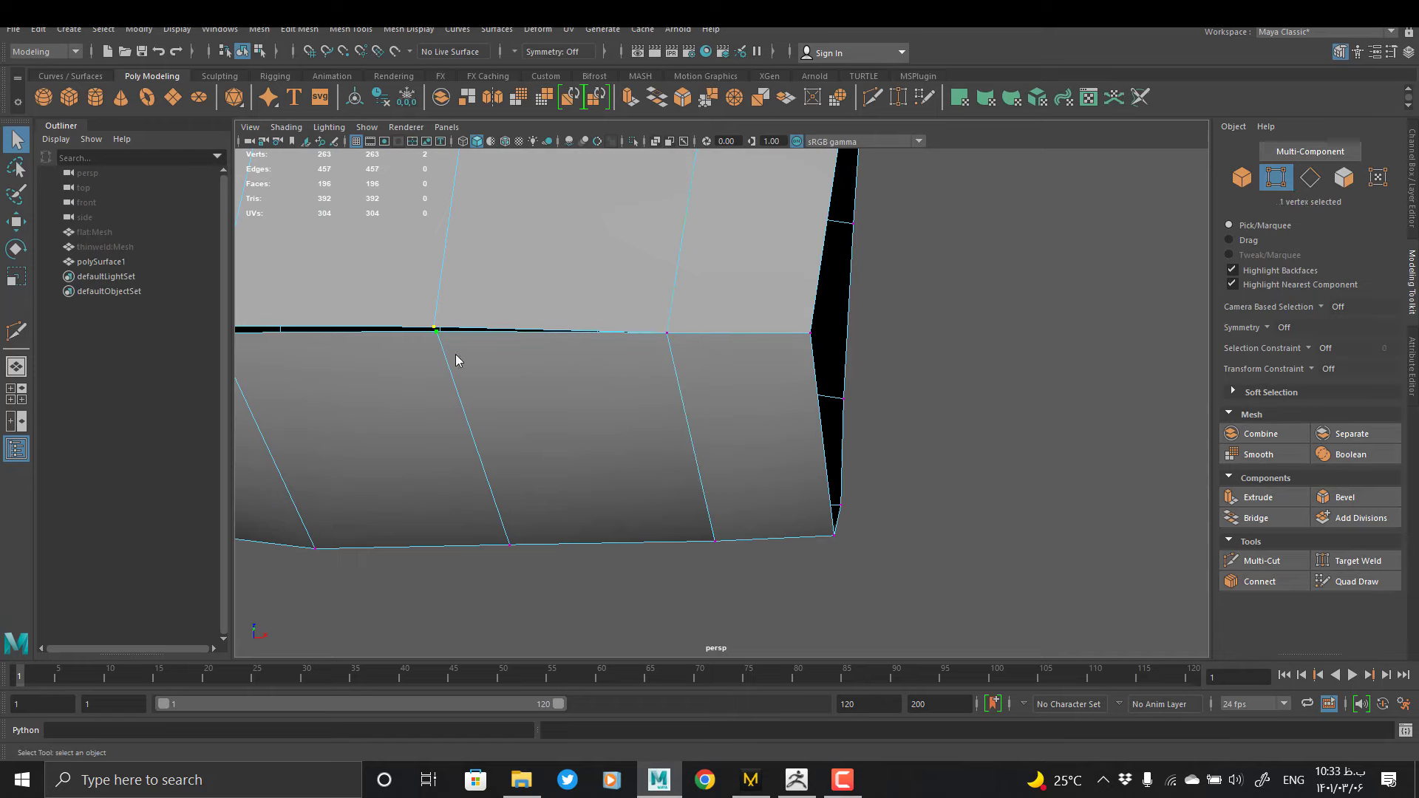
right_click_drag(453, 350, 454, 273, "shift")
middle_click_drag(464, 325, 669, 353, "alt")
left_click_drag(510, 318, 539, 349)
right_click_drag(538, 349, 539, 255, "shift")
middle_click_drag(458, 329, 698, 338, "alt")
left_click_drag(530, 318, 557, 352)
right_click_drag(558, 352, 558, 244, "shift")
left_click_drag(326, 368, 355, 399)
right_click_drag(386, 405, 386, 303, "shift")
Merge the first open vertex pairs of the right sleeve's underarm seam, starting near the armpit
scroll(584, 422, "down", 15)
scroll(744, 317, "up", 10)
left_click_drag(589, 431, 745, 437, "alt")
scroll(745, 437, "down", 6)
left_click(745, 438)
key("f")
right_click_drag(745, 437, 148, 340, "alt")
left_click_drag(702, 380, 744, 415)
right_click_drag(745, 406, 745, 311, "shift")
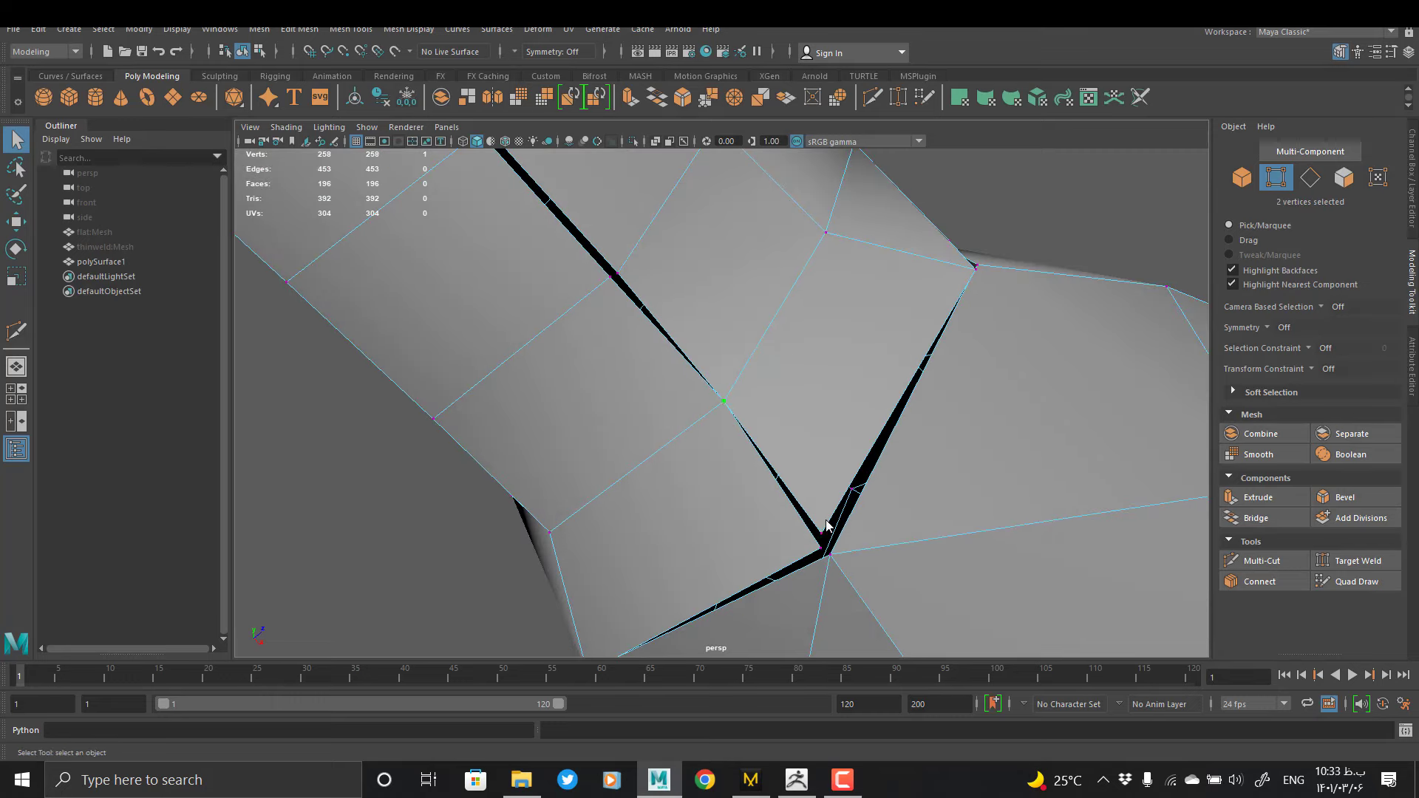
left_click_drag(595, 256, 624, 287)
right_click_drag(623, 287, 618, 193, "shift")
Merge the next vertex pairs of the right sleeve's underarm seam up to the cuff seam
middle_click_drag(602, 231, 663, 385, "alt")
left_click_drag(541, 298, 580, 344)
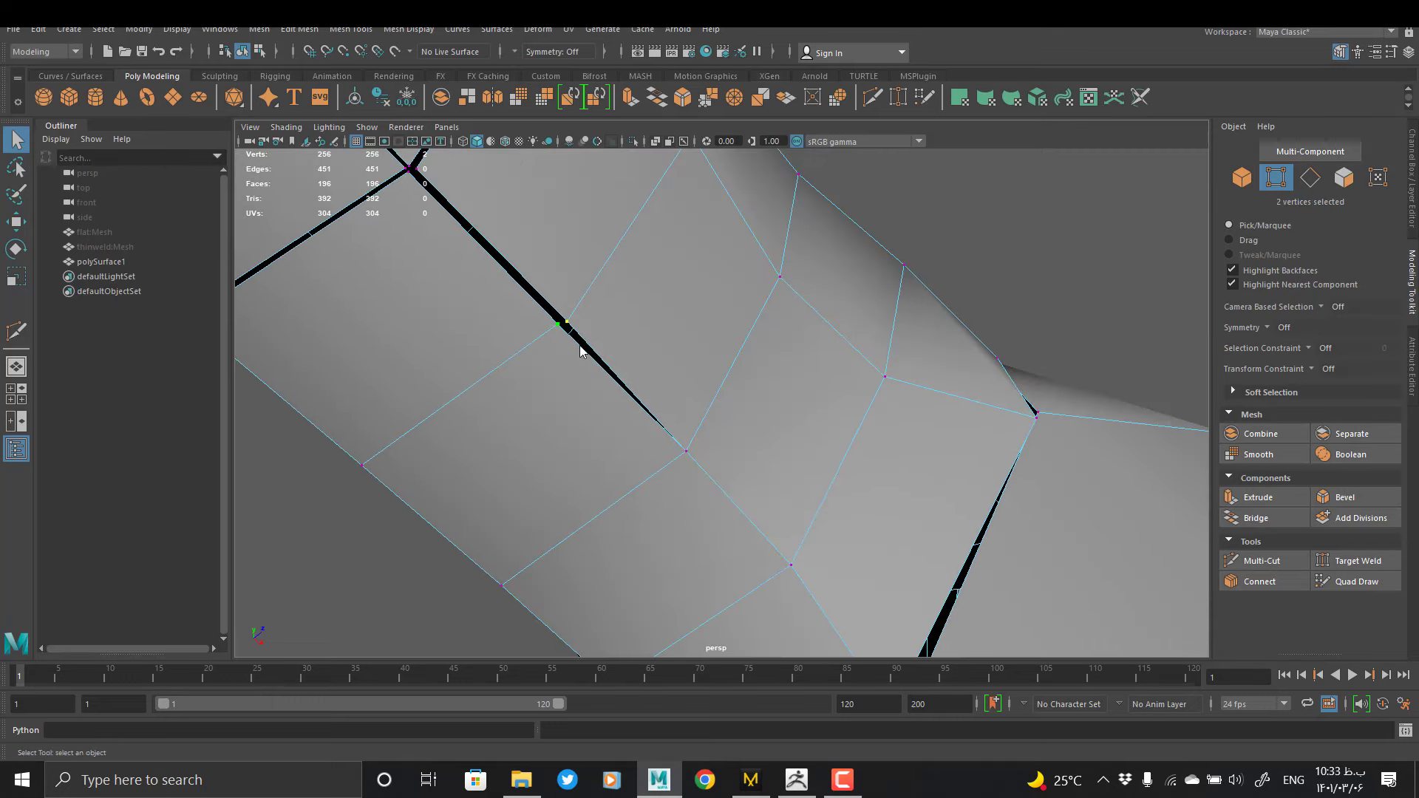
right_click_drag(579, 344, 522, 263, "shift")
middle_click_drag(521, 263, 640, 381, "alt")
left_click_drag(510, 262, 567, 326)
right_click_drag(567, 326, 534, 273, "shift")
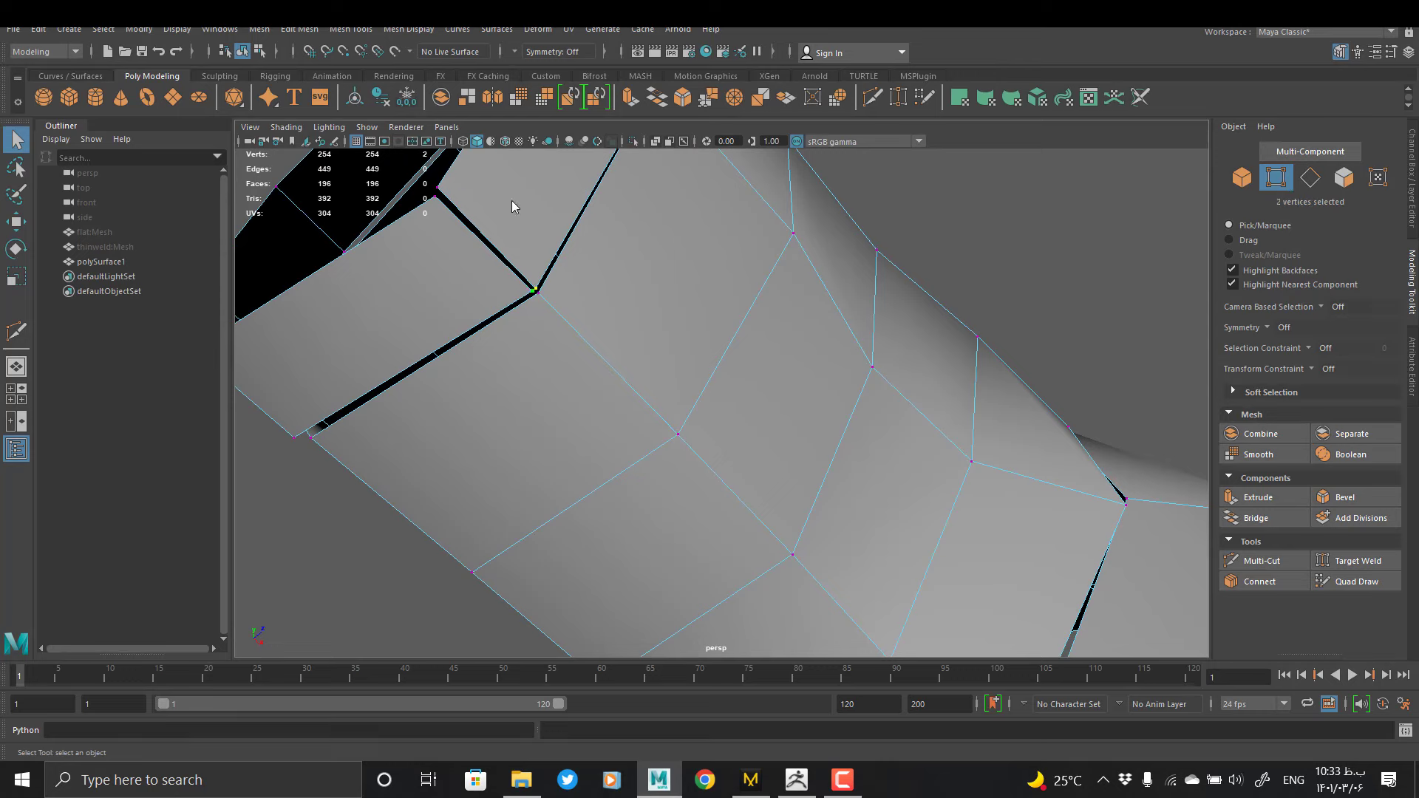
Merge the cuff corner vertices and the split cuff ends at the underarm seam of the right sleeve
left_click_drag(517, 270, 559, 313)
right_click_drag(559, 314, 562, 132, "shift")
left_click_drag(561, 311, 665, 406, "alt")
left_click_drag(591, 392, 628, 436)
right_click_drag(629, 436, 625, 310, "shift")
left_click_drag(625, 310, 664, 428, "alt")
left_click_drag(580, 303, 629, 355)
right_click_drag(628, 355, 654, 200, "shift")
Merge the open cuff and sleeve vertex pairs along the front of the right cuff seam
left_click_drag(653, 222, 629, 372, "alt")
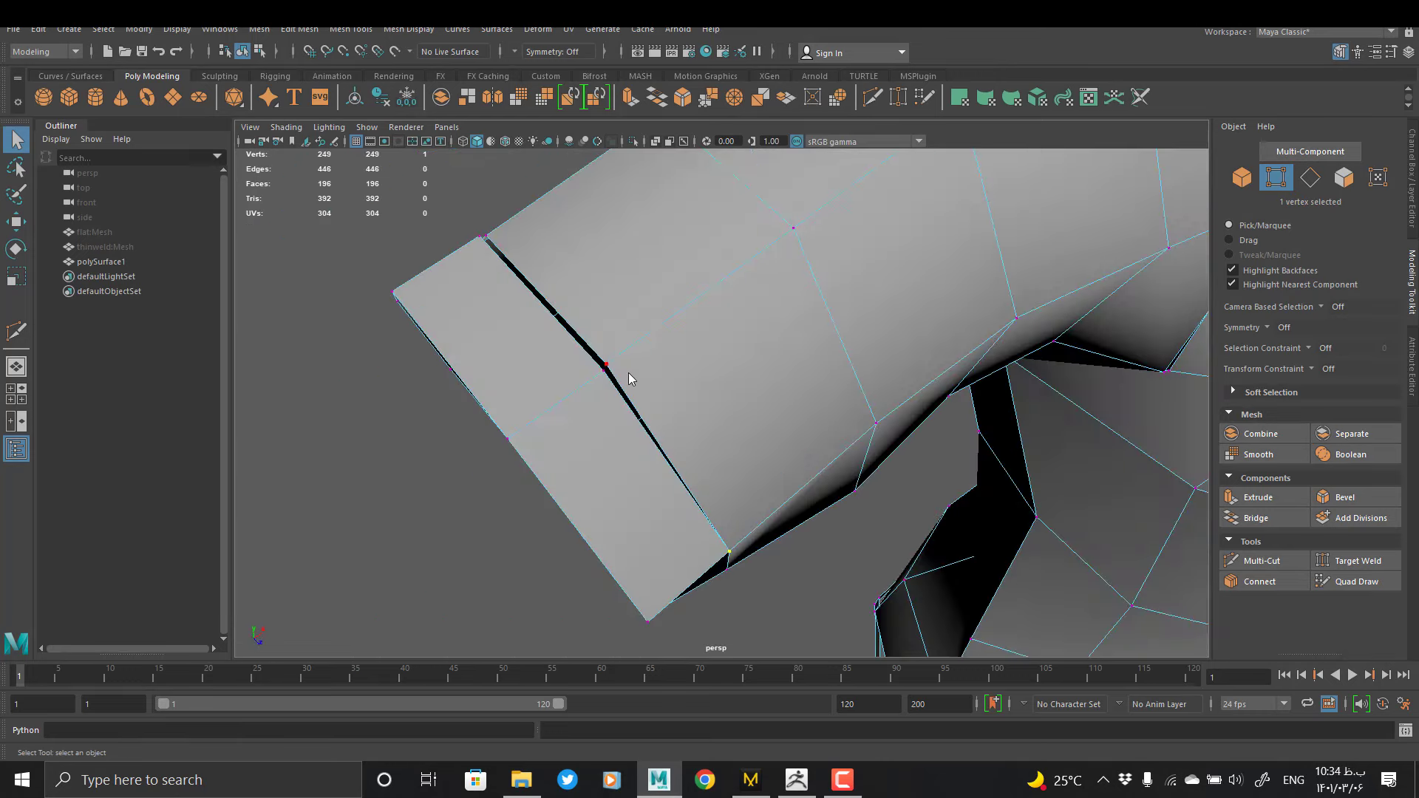
right_click_drag(519, 257, 520, 178, "shift")
left_click_drag(520, 258, 720, 380, "alt")
key("g")
left_click_drag(612, 336, 676, 246, "alt")
key("g")
Merge the cuff and sleeve vertex pairs on the back of the right sleeve
left_click_drag(604, 439, 561, 288, "alt")
left_click_drag(561, 288, 621, 194)
key("g")
left_click_drag(551, 381, 595, 436)
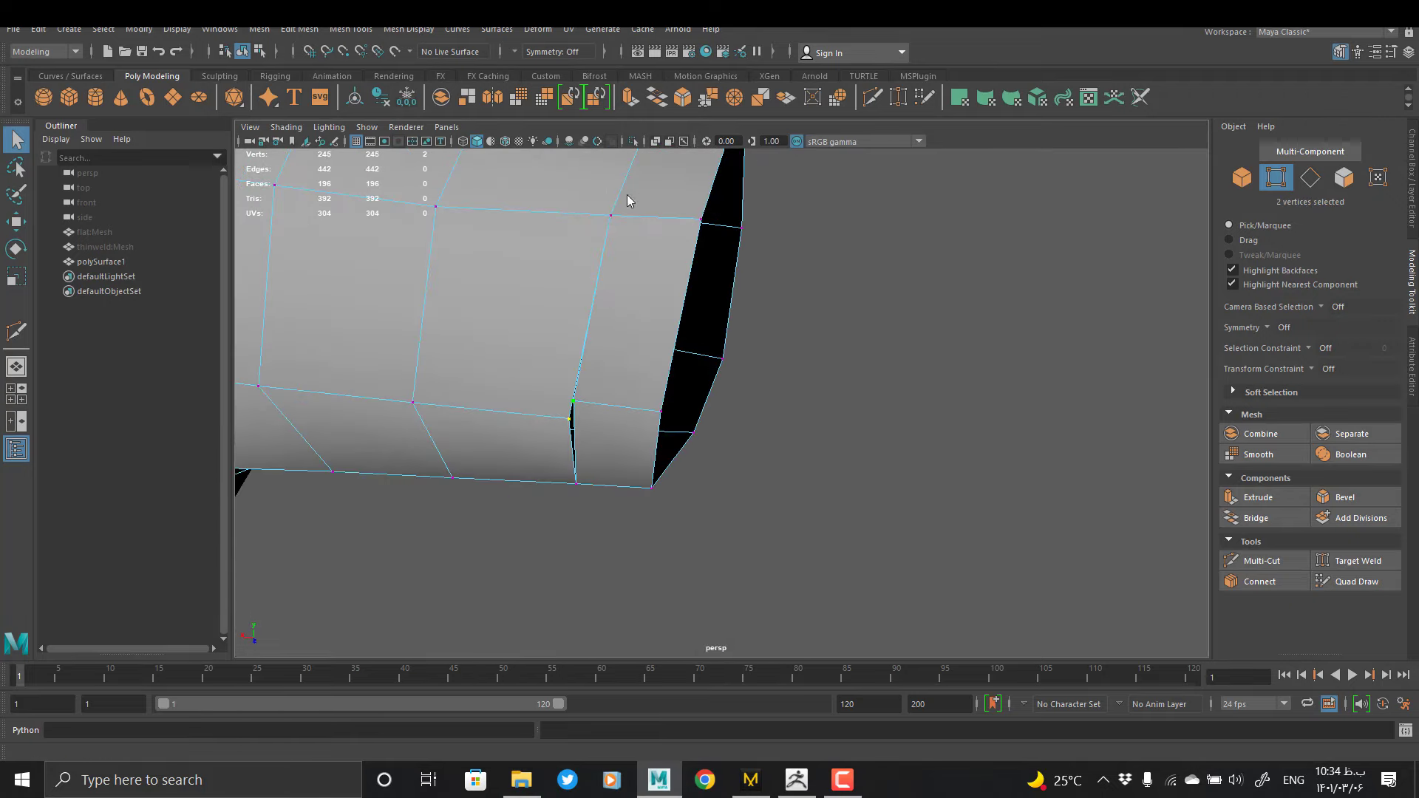
key("g")
Merge the open armhole vertex pairs joining the left sleeve to the body on the shoulder and front
left_click_drag(602, 370, 574, 291, "alt")
scroll(573, 291, "down", 5)
middle_click_drag(574, 292, 685, 355, "alt")
scroll(686, 370, "up", 3)
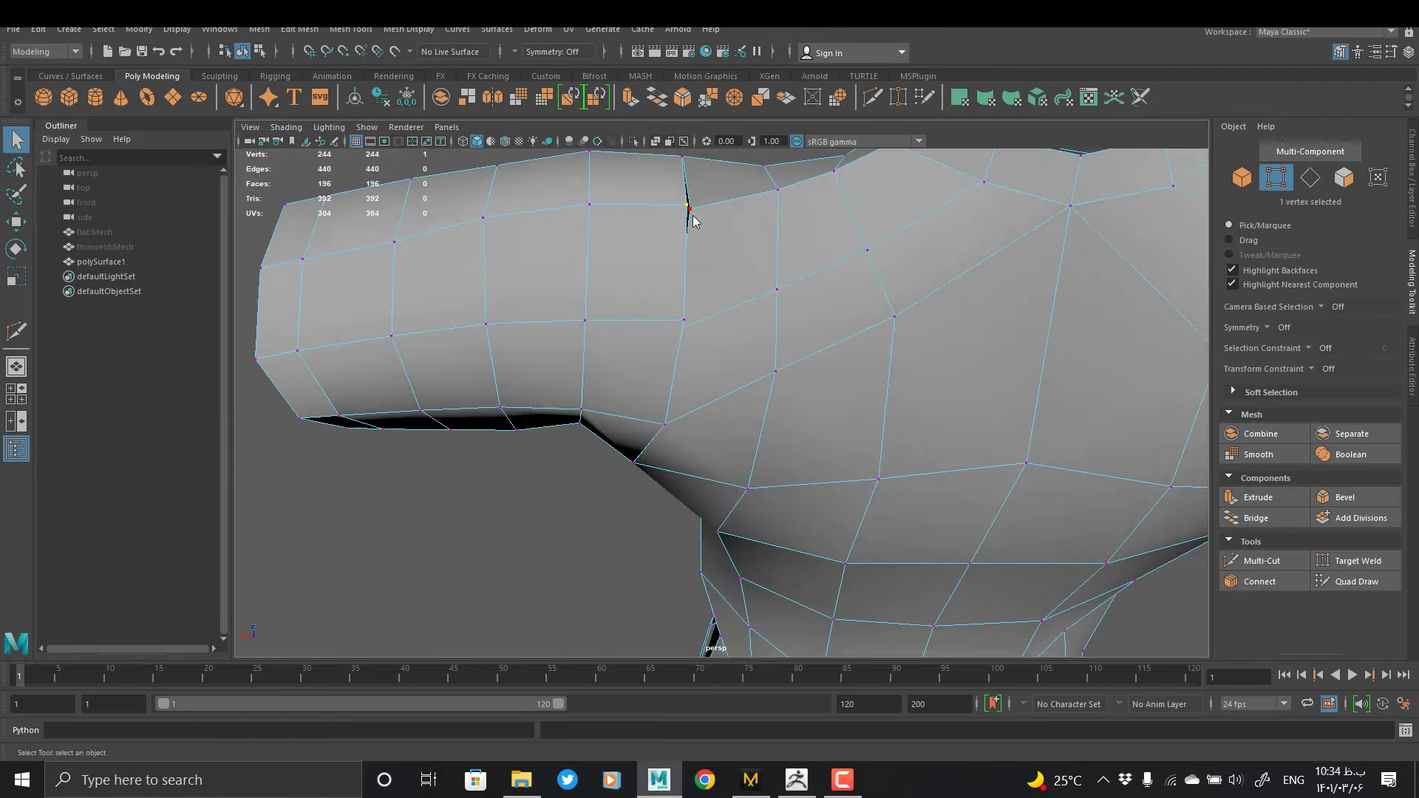
left_click_drag(723, 208, 631, 424, "alt")
middle_click_drag(631, 425, 727, 450, "alt")
scroll(645, 360, "up", 5)
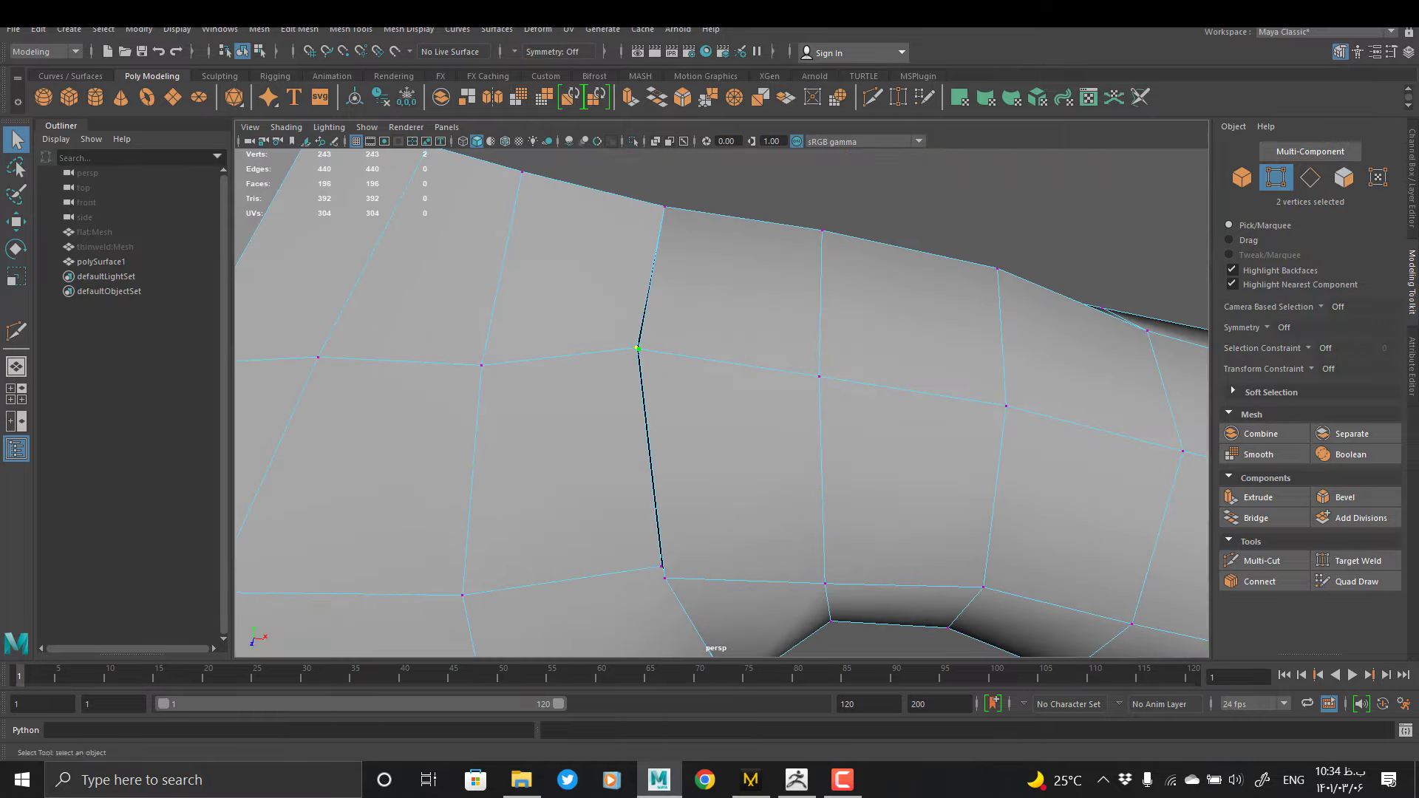
key("g")
left_click_drag(639, 347, 614, 170, "alt")
left_click_drag(613, 170, 601, 280)
key("g")
Merge the remaining left armhole vertex pairs around the armpit and the lower back of the sleeve
left_click_drag(601, 279, 710, 234)
key("g")
right_click_drag(754, 180, 754, 199, "shift")
left_click_drag(754, 199, 702, 322, "alt")
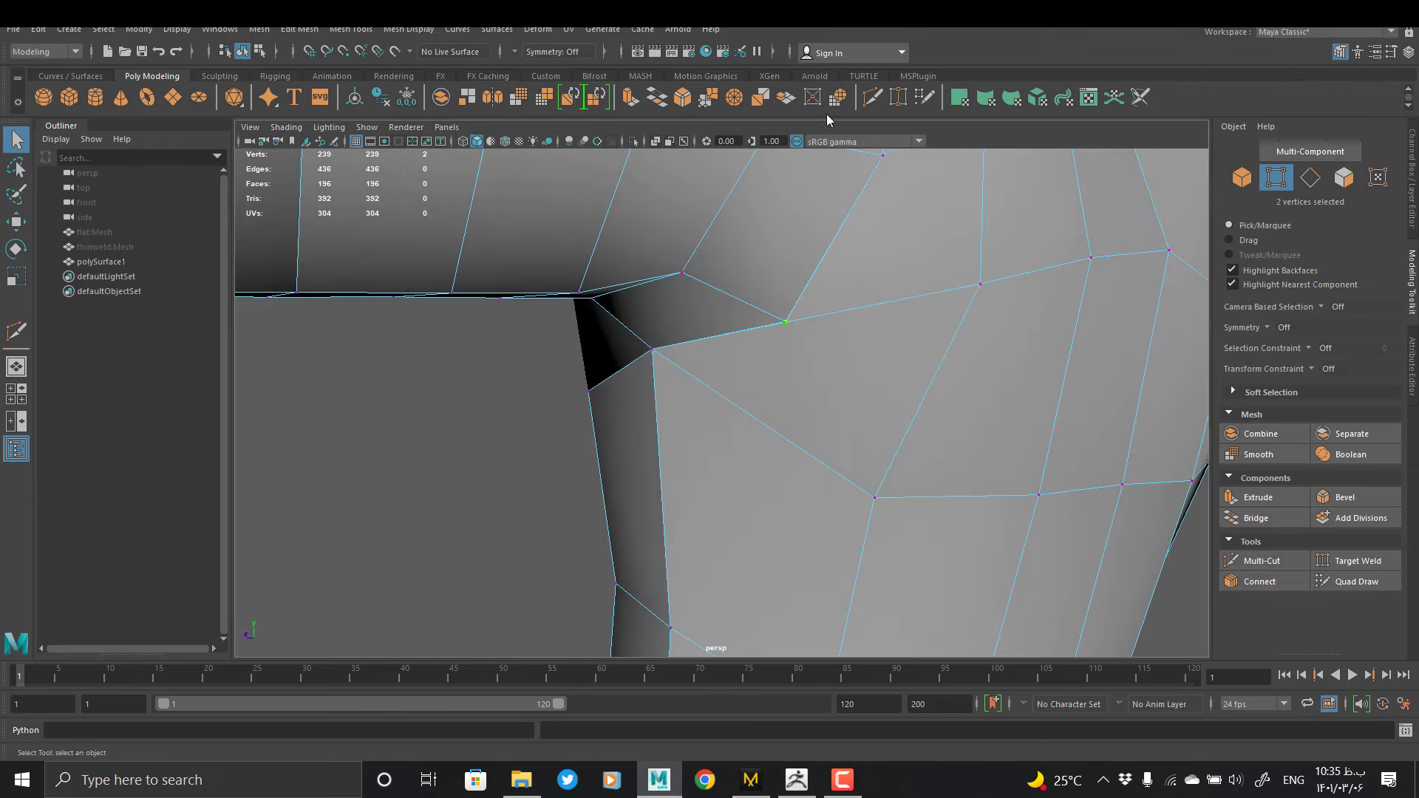
key("g")
left_click_drag(821, 192, 787, 338, "alt")
left_click_drag(743, 406, 680, 401, "alt")
key("g")
Merge the open armhole vertex pairs joining the right sleeve to the body on the back
scroll(680, 400, "down", 4)
middle_click_drag(928, 473, 619, 340, "alt")
middle_click_drag(975, 244, 704, 317, "alt")
scroll(704, 316, "up", 4)
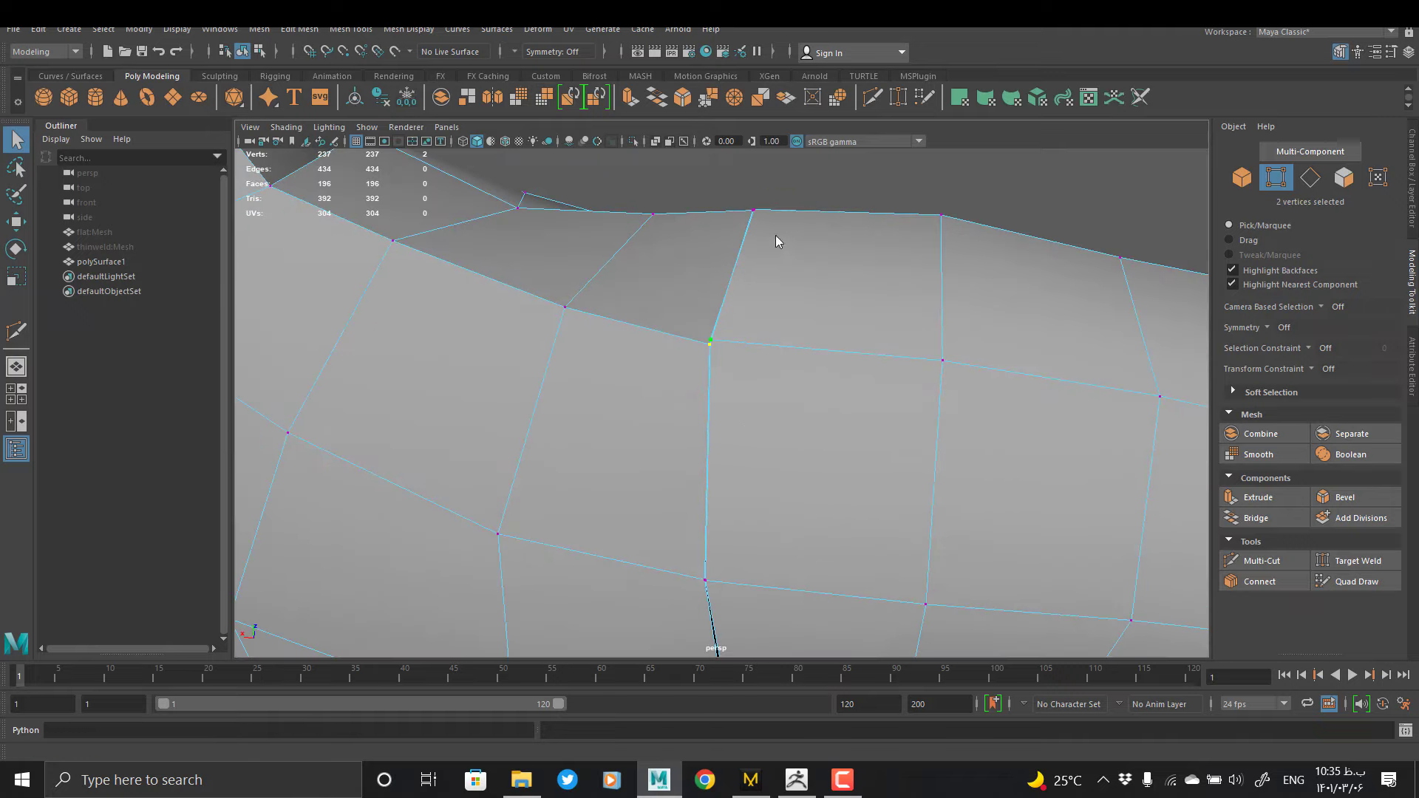
key("g")
left_click_drag(749, 436, 729, 290, "alt")
right_click_drag(786, 243, 787, 264, "shift")
left_click_drag(787, 264, 734, 372, "alt")
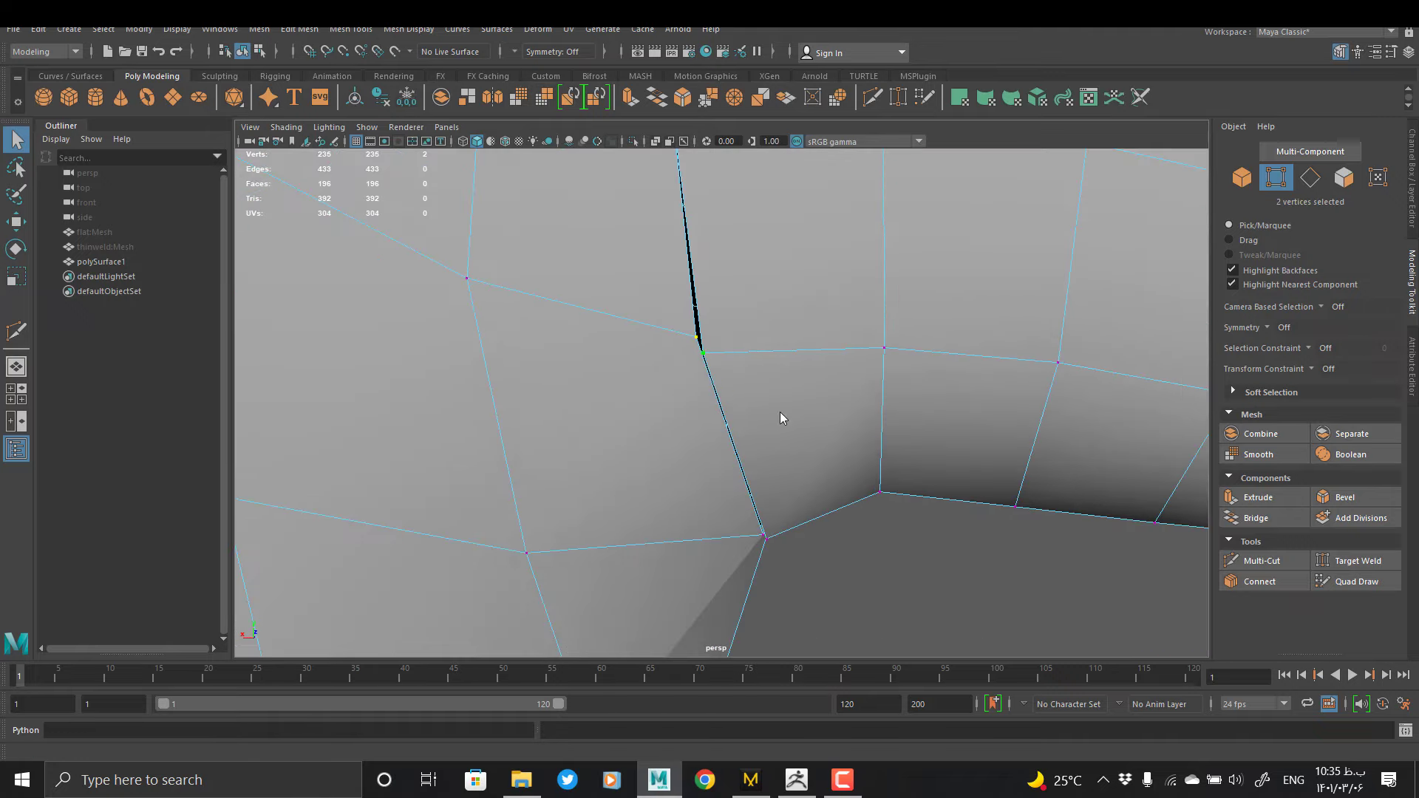
key("g")
Merge the right armhole vertices around the armpit
left_click_drag(779, 412, 739, 466, "alt")
left_click_drag(699, 462, 732, 486)
key("g")
left_click_drag(787, 428, 850, 407, "alt")
key("g")
Merge the vertex pairs on the front of the right armhole up towards the shoulder
left_click_drag(883, 262, 784, 304, "alt")
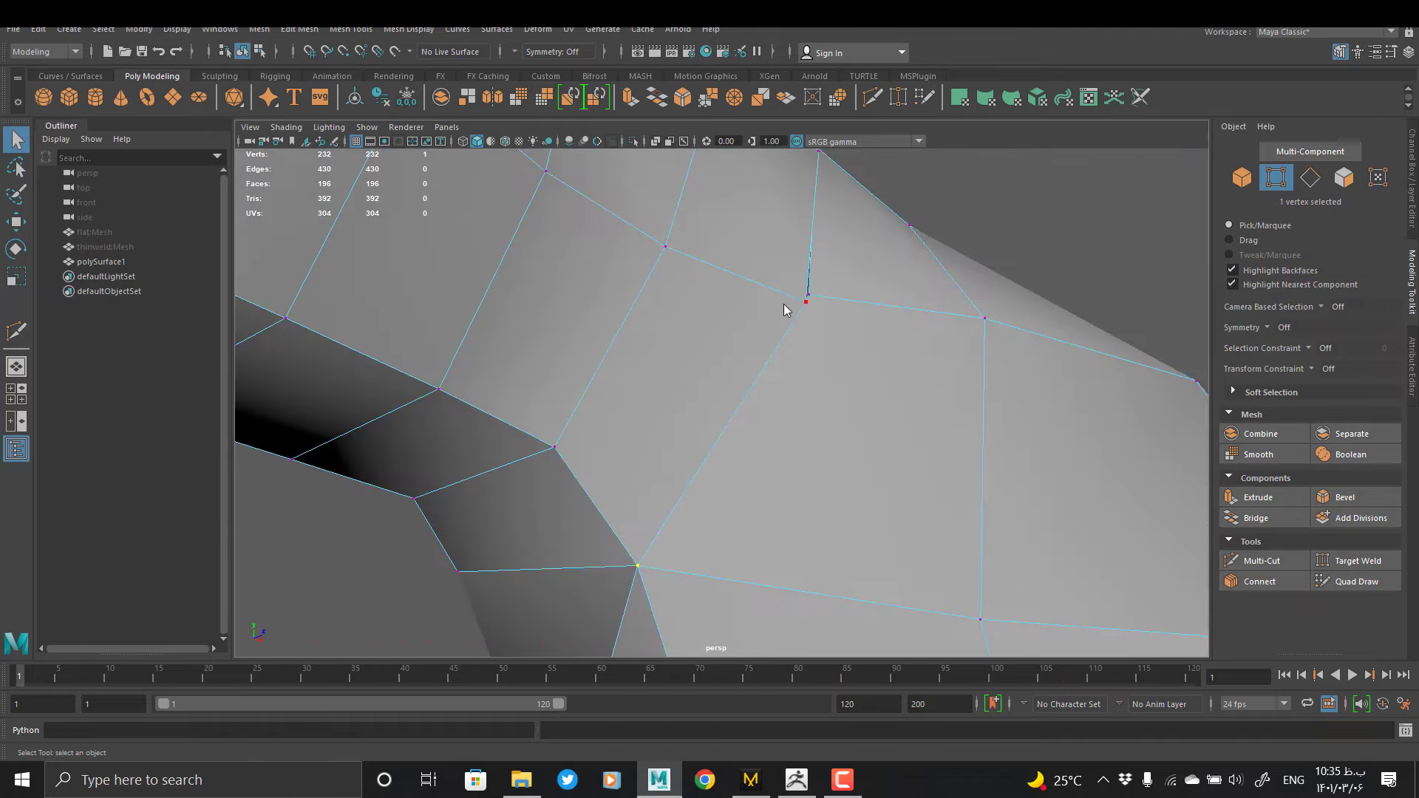
right_click_drag(877, 275, 877, 295, "shift")
left_click_drag(878, 295, 770, 368, "alt")
key("g")
left_click_drag(775, 213, 769, 240, "alt")
left_click_drag(720, 236, 842, 54)
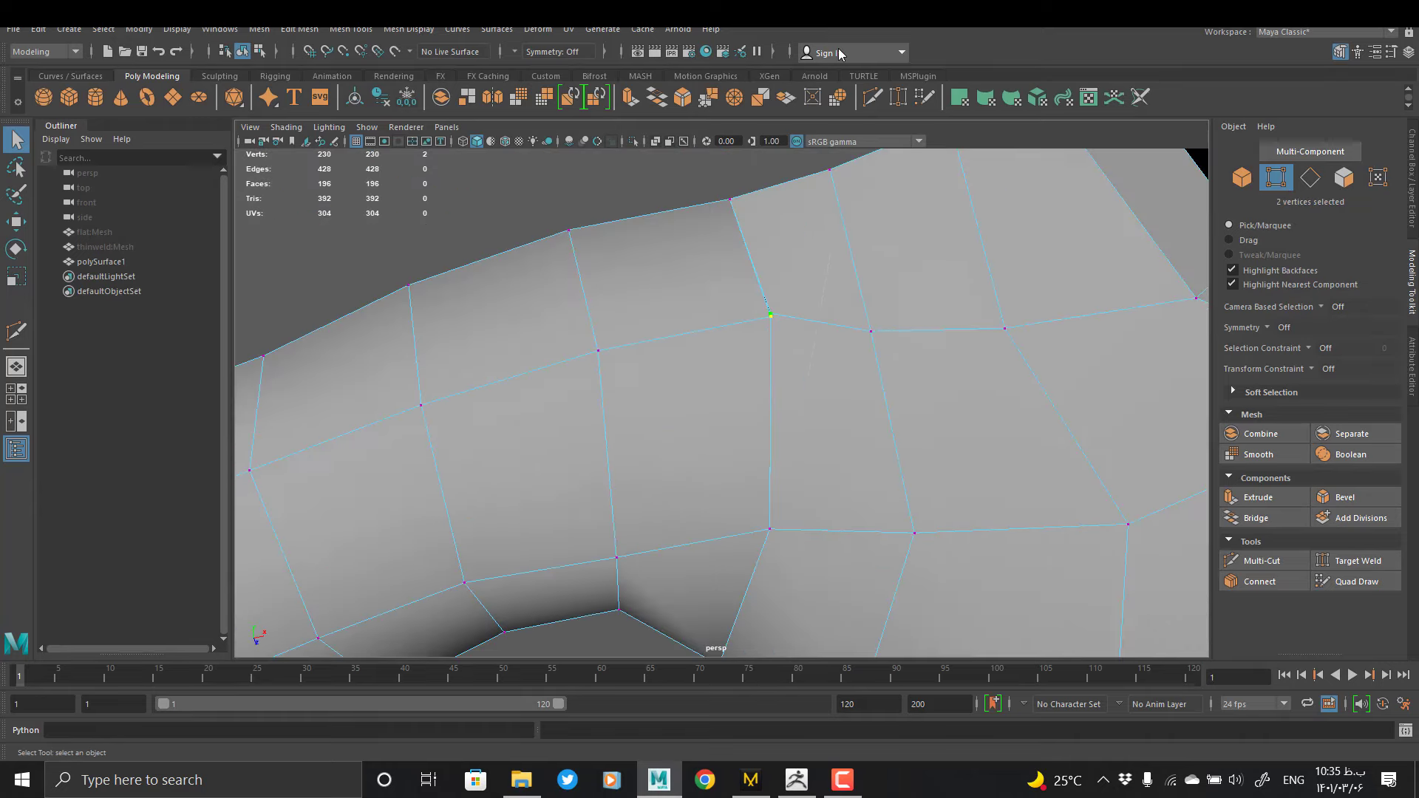
key("g")
Merge the split ends of the hem band and its corner with the body at the first side seam
left_click_drag(740, 207, 818, 269, "alt")
right_click_drag(818, 269, 672, 313, "alt")
left_click_drag(880, 420, 766, 321, "alt")
middle_click_drag(766, 313, 769, 152, "alt")
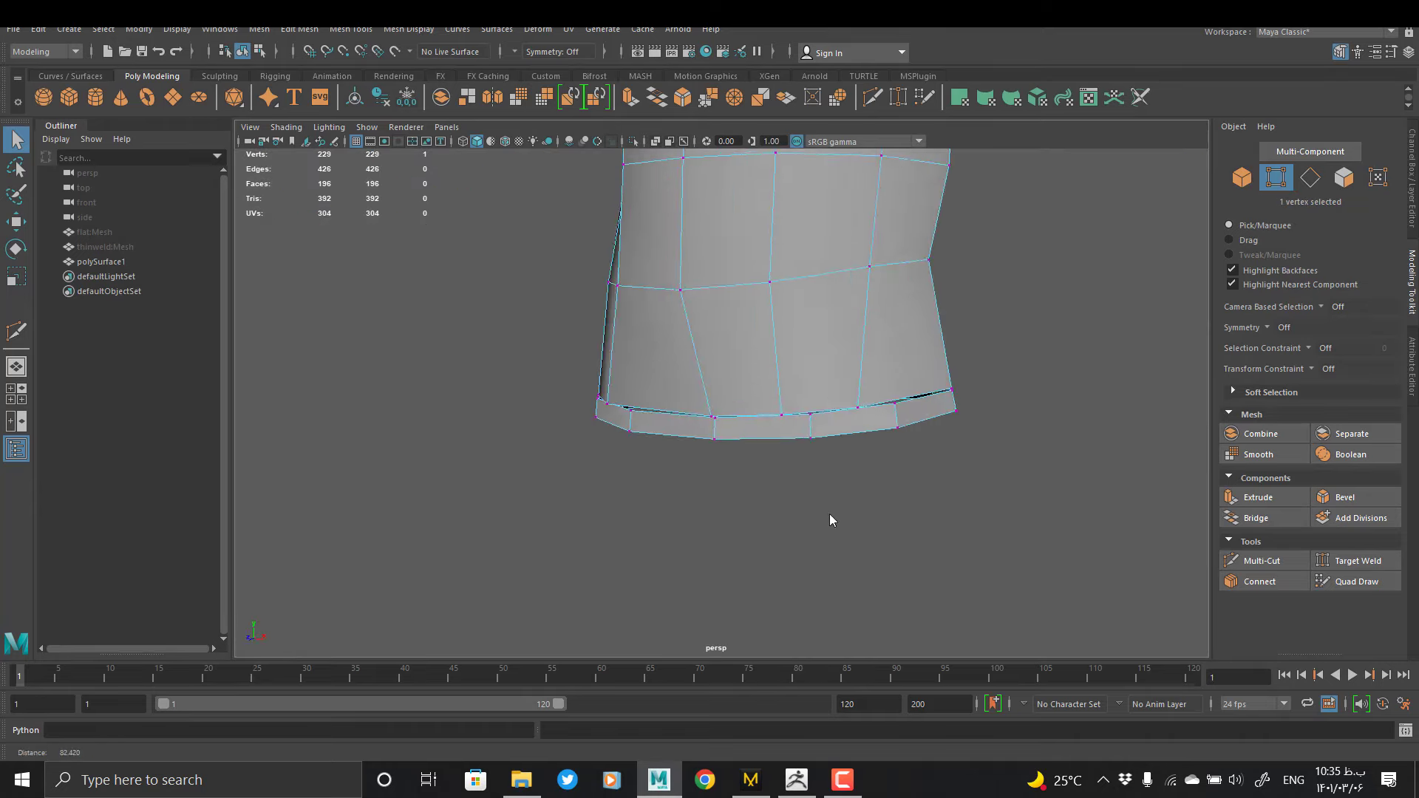
left_click_drag(830, 513, 799, 443, "alt")
right_click_drag(799, 444, 898, 340, "alt")
left_click_drag(901, 349, 930, 393)
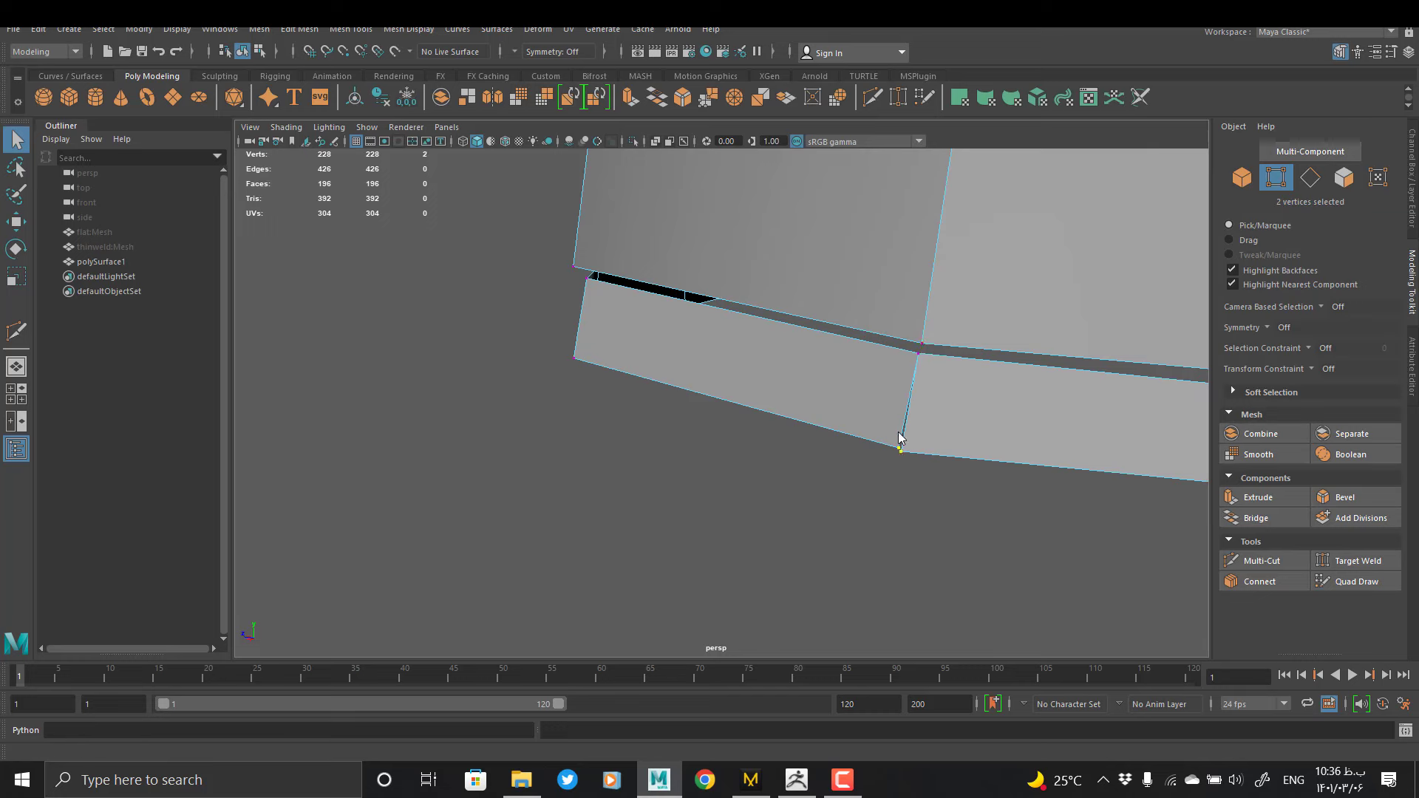
right_click_drag(899, 433, 903, 333, "shift")
middle_click_drag(940, 426, 895, 435, "alt")
left_click_drag(850, 341, 818, 388)
right_click_drag(822, 395, 842, 266, "shift")
Merge the next hem band vertices with the nearest vertices on the body's bottom edge
middle_click_drag(925, 400, 695, 414, "alt")
left_click_drag(728, 418, 619, 457)
right_click_drag(628, 442, 643, 319, "shift")
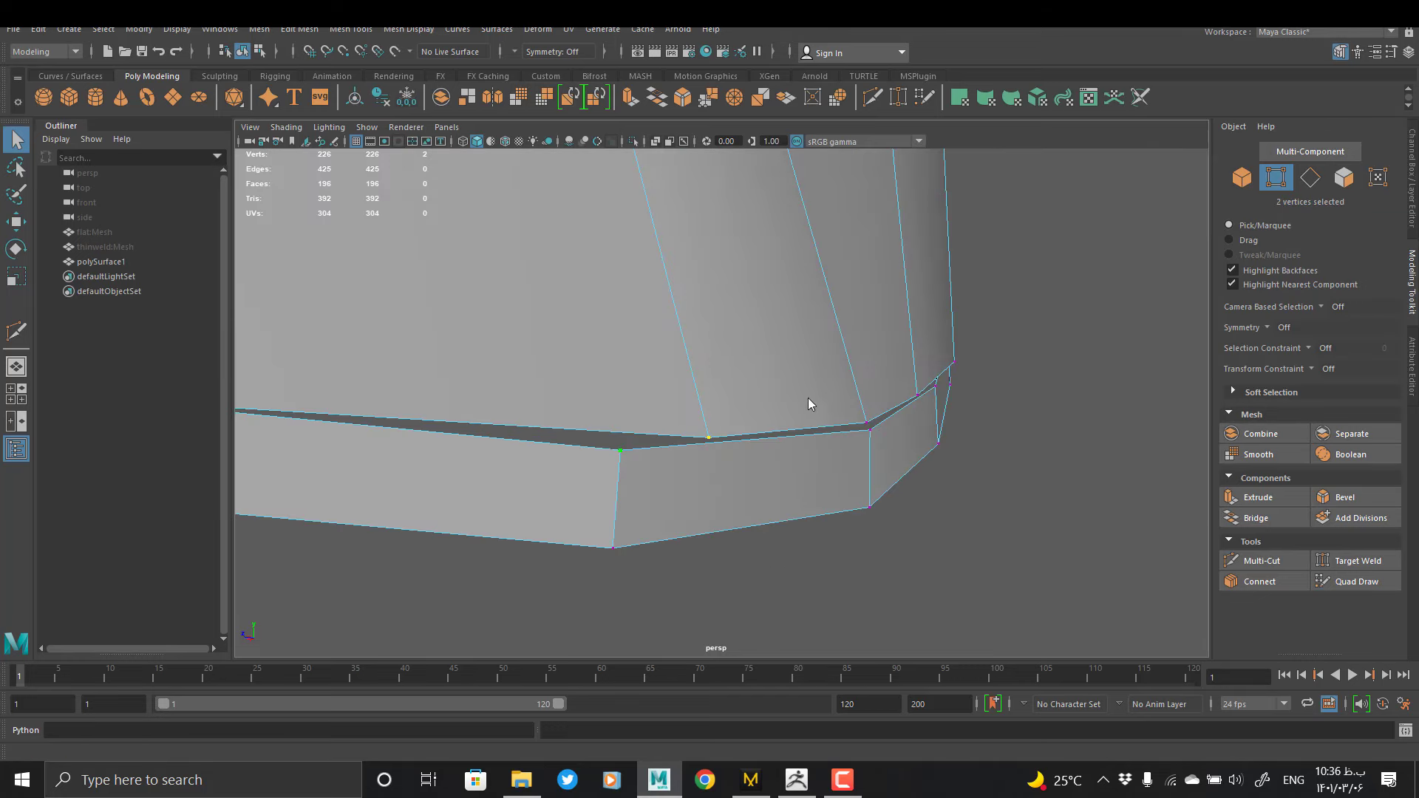
left_click_drag(809, 405, 754, 383, "alt")
left_click_drag(842, 352, 609, 409)
right_click_drag(608, 409, 601, 244, "shift")
Merge the following hem band and body vertex pairs along the hem up to the opposite side seam
left_click_drag(767, 368, 695, 367, "alt")
left_click_drag(528, 326, 643, 380)
right_click_drag(643, 380, 643, 247, "shift")
left_click_drag(746, 384, 655, 363, "alt")
left_click_drag(628, 341, 816, 384)
right_click_drag(813, 384, 798, 289, "shift")
left_click_drag(840, 367, 695, 370, "alt")
left_click_drag(662, 355, 895, 393)
right_click_drag(874, 393, 884, 277, "shift")
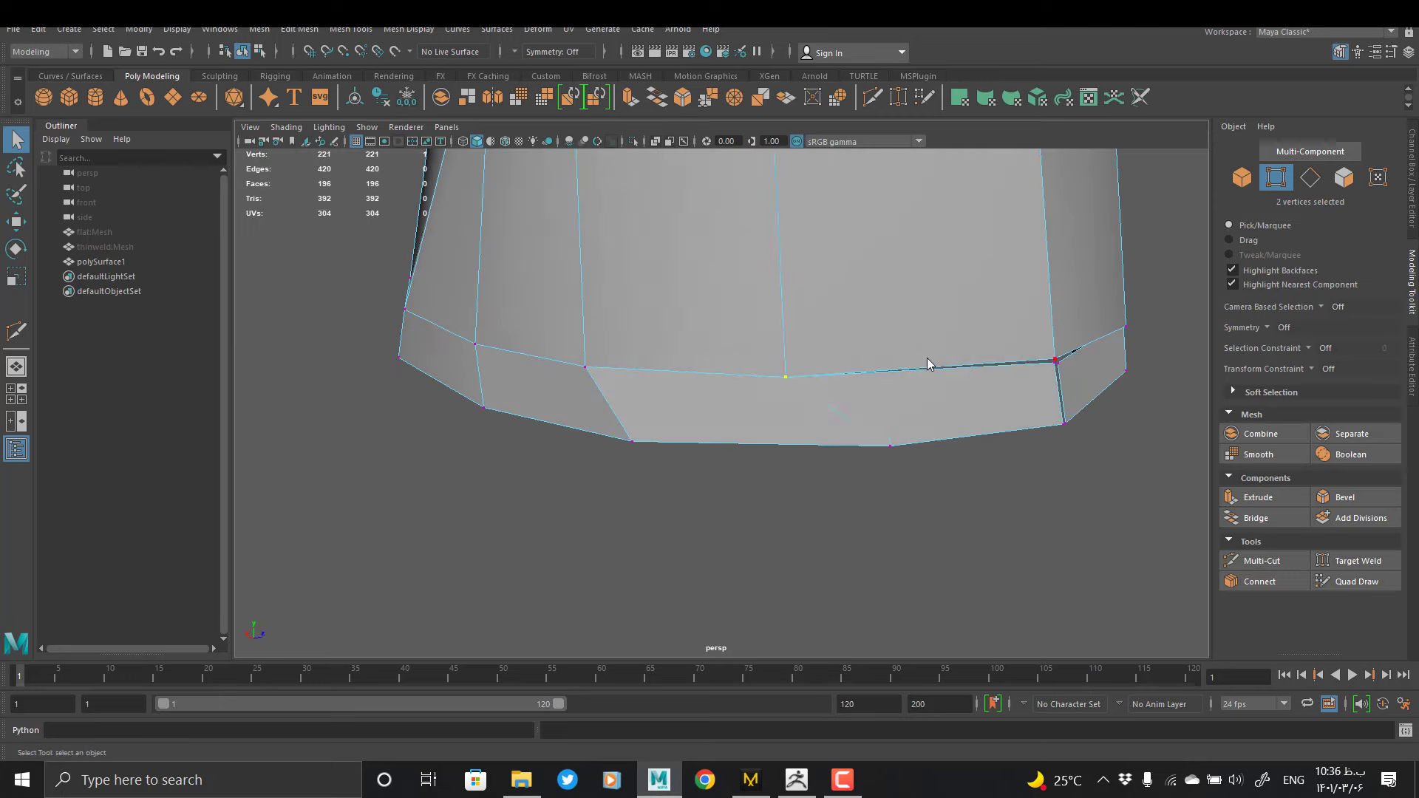
Merge the hem band's split ends and corner vertices with the body at the opposite side seam
left_click_drag(927, 363, 724, 347, "alt")
right_click_drag(718, 392, 698, 292, "shift")
left_click_drag(683, 367, 741, 288, "alt")
right_click_drag(756, 313, 754, 214, "shift")
left_click_drag(742, 274, 779, 313)
right_click_drag(780, 283, 778, 188, "shift")
left_click_drag(786, 338, 756, 358)
right_click_drag(793, 338, 798, 228, "shift")
Merge the remaining hem band vertices with the body's bottom edge to close the hem seam
left_click_drag(953, 318, 800, 316, "alt")
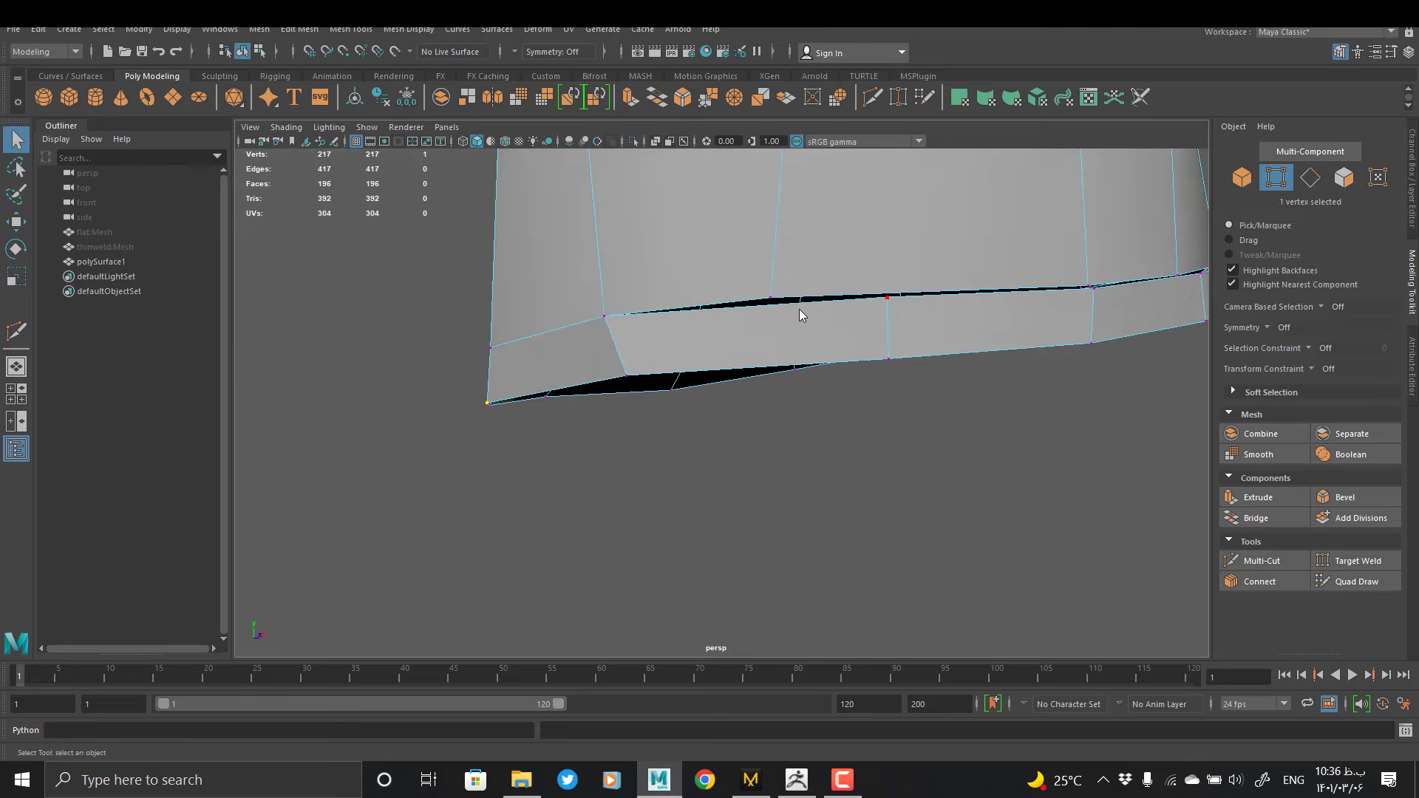
left_click_drag(939, 325, 851, 333, "alt")
left_click_drag(954, 358, 871, 377, "alt")
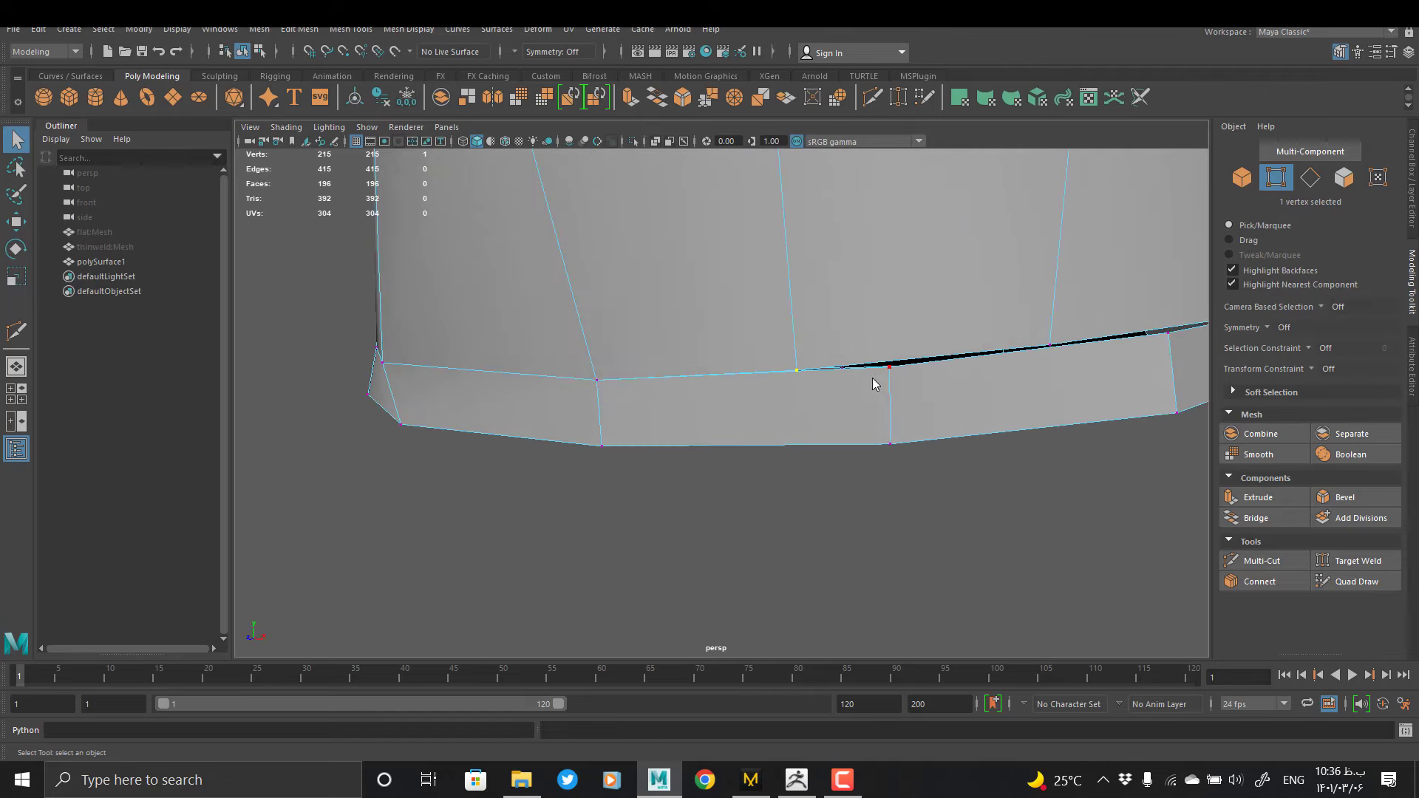
left_click_drag(784, 347, 903, 383)
right_click_drag(908, 377, 908, 295, "shift")
left_click_drag(976, 387, 929, 357, "alt")
left_click_drag(799, 322, 943, 362)
right_click_drag(920, 362, 920, 269, "shift")
right_click_drag(944, 388, 944, 295, "shift")
Inspect the merged shirt from several sides and return it to object mode with nothing selected
right_click_drag(924, 370, 778, 402, "alt")
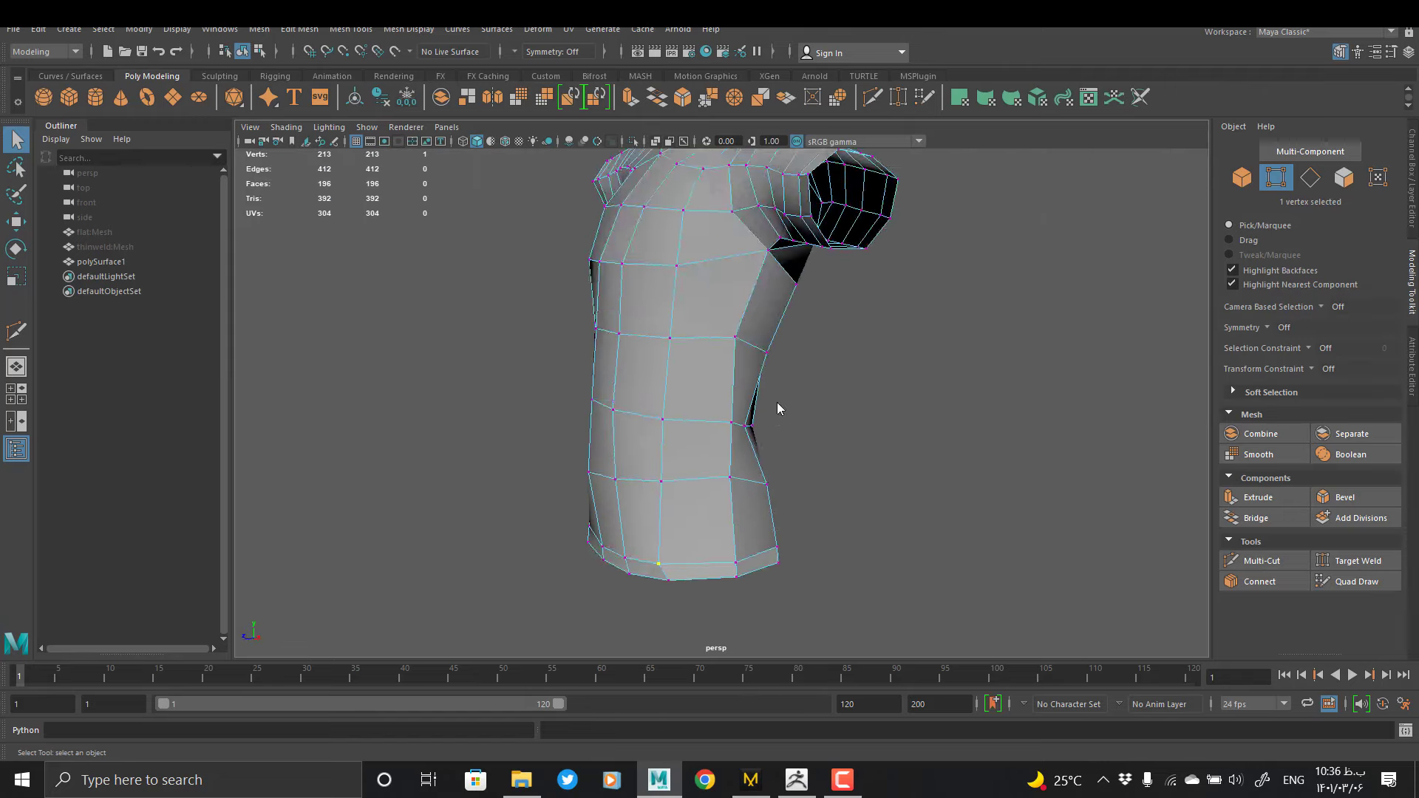
left_click_drag(778, 402, 924, 443, "alt")
right_click_drag(821, 473, 867, 482, "alt")
left_click_drag(932, 473, 626, 374, "alt")
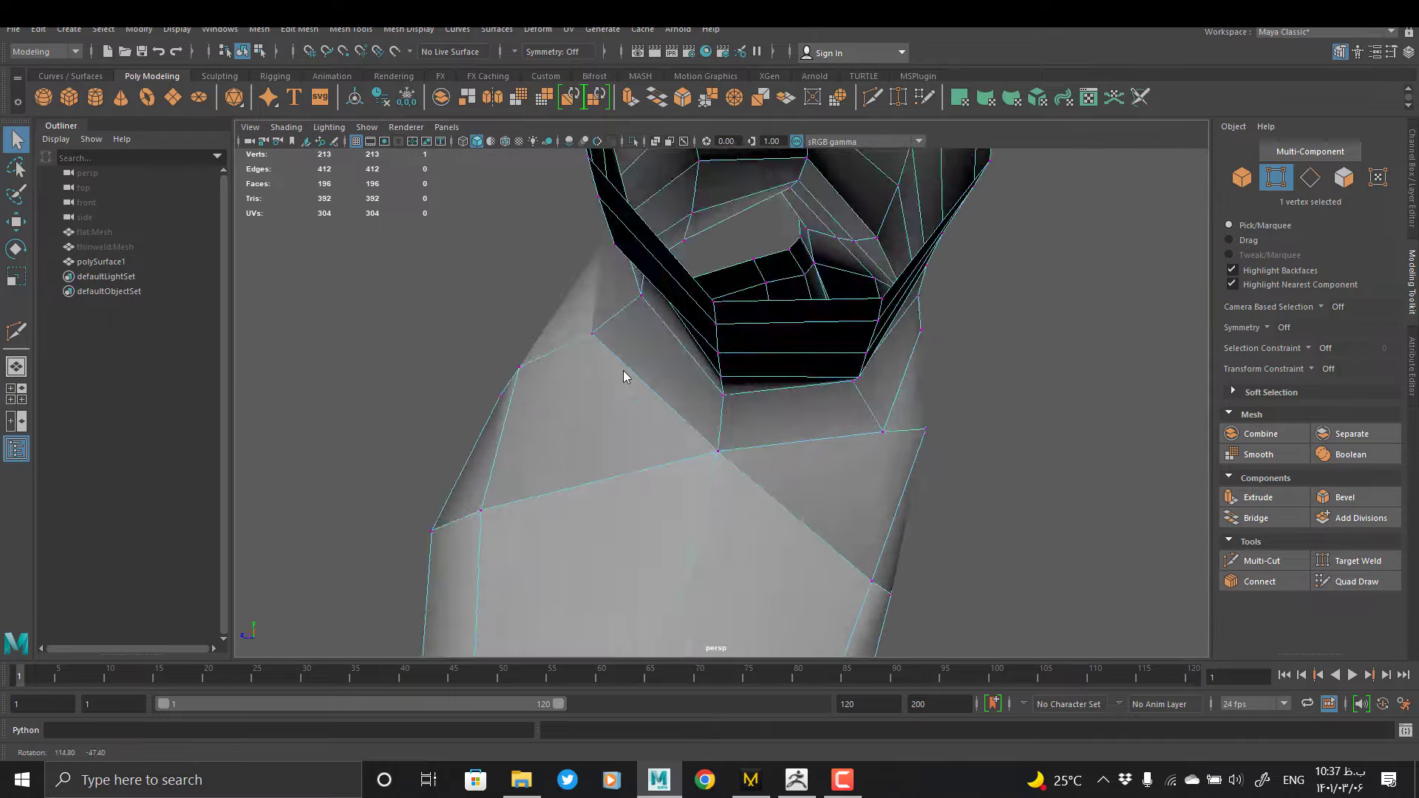
left_click_drag(558, 514, 729, 331, "alt")
right_click_drag(729, 331, 650, 340, "alt")
left_click_drag(650, 340, 687, 421, "alt")
right_click_drag(688, 422, 650, 411, "alt")
right_click_drag(765, 393, 833, 358)
left_click(880, 419)
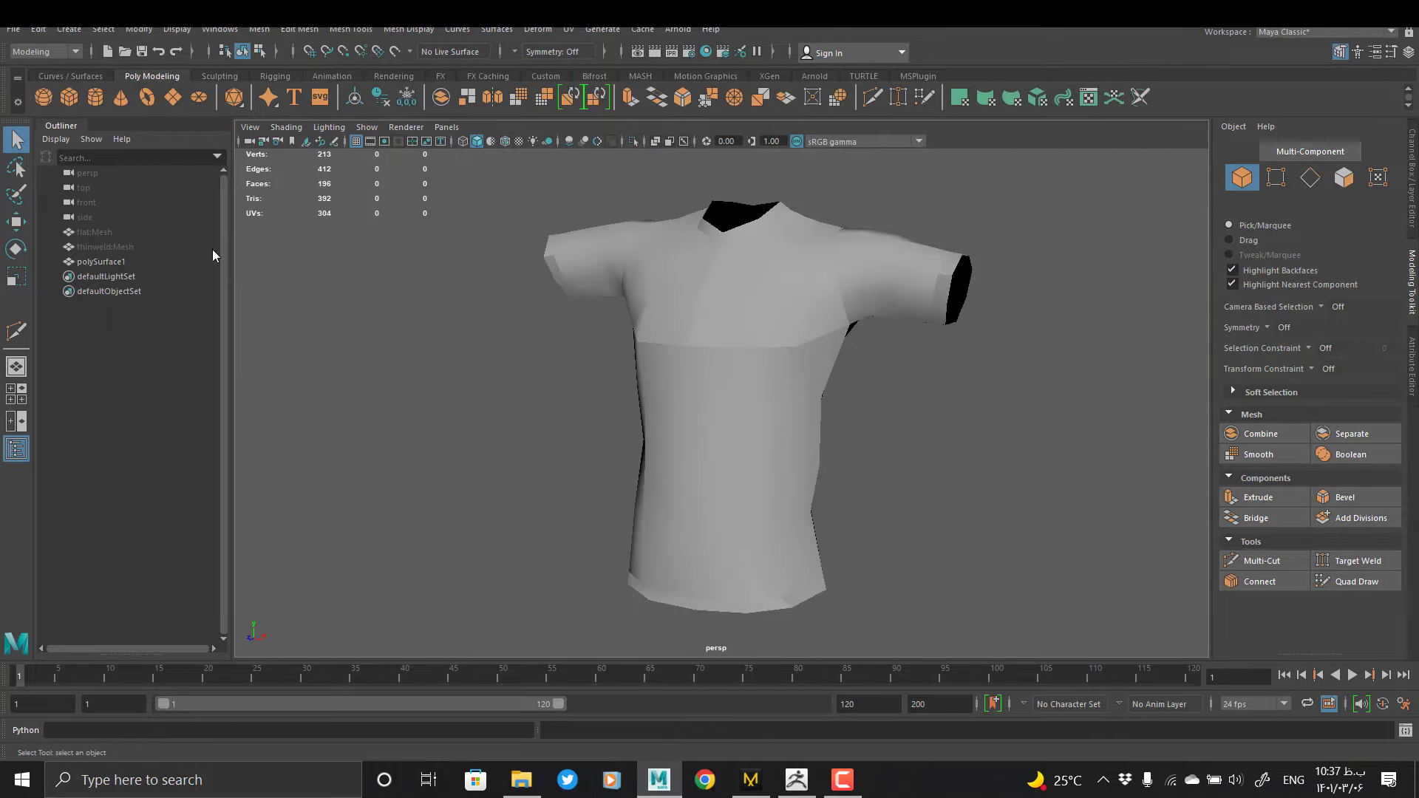
Unhide thinweld:Mesh, select it together with polySurface1, and run Transfer Attributes
left_click(114, 247)
key("h")
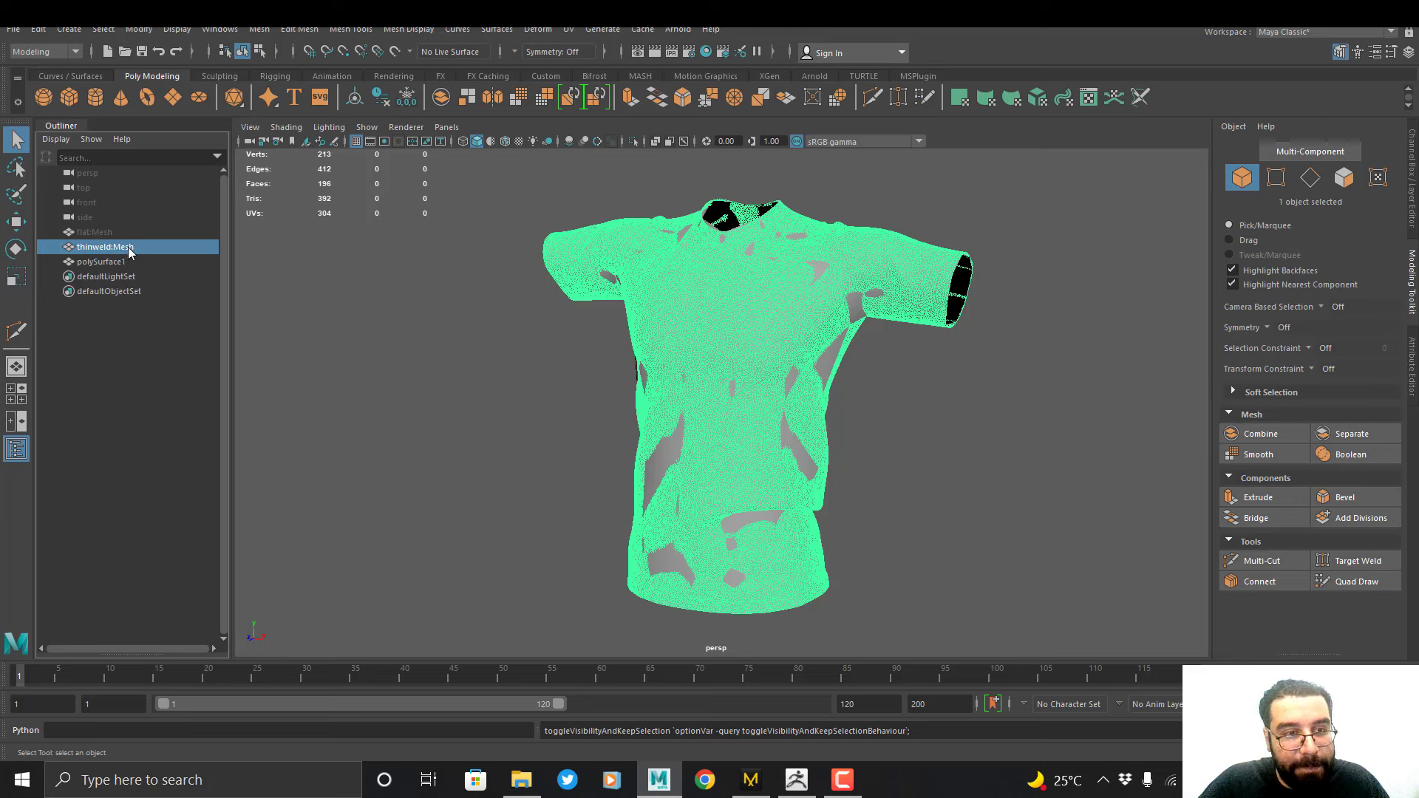
left_click(92, 268, "ctrl")
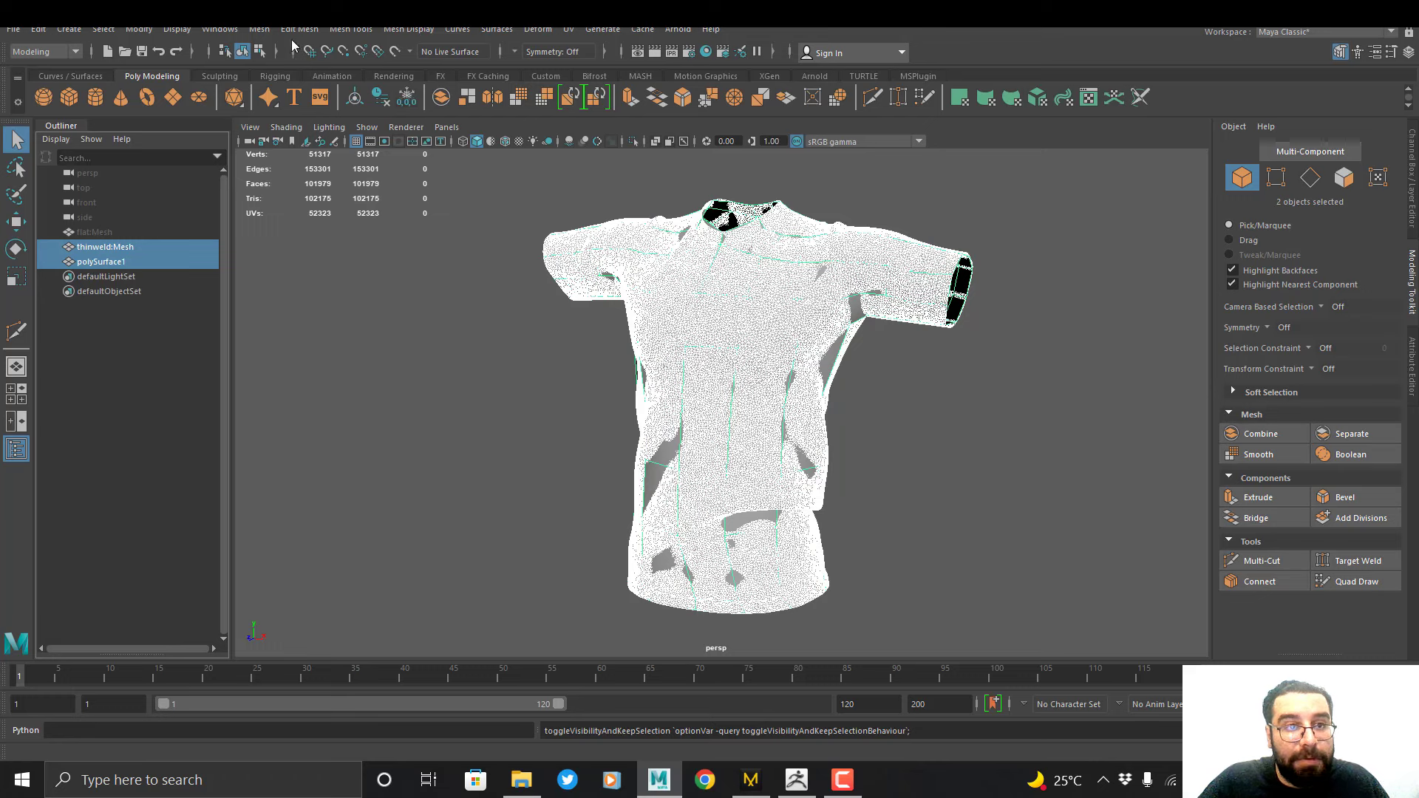
left_click(258, 29)
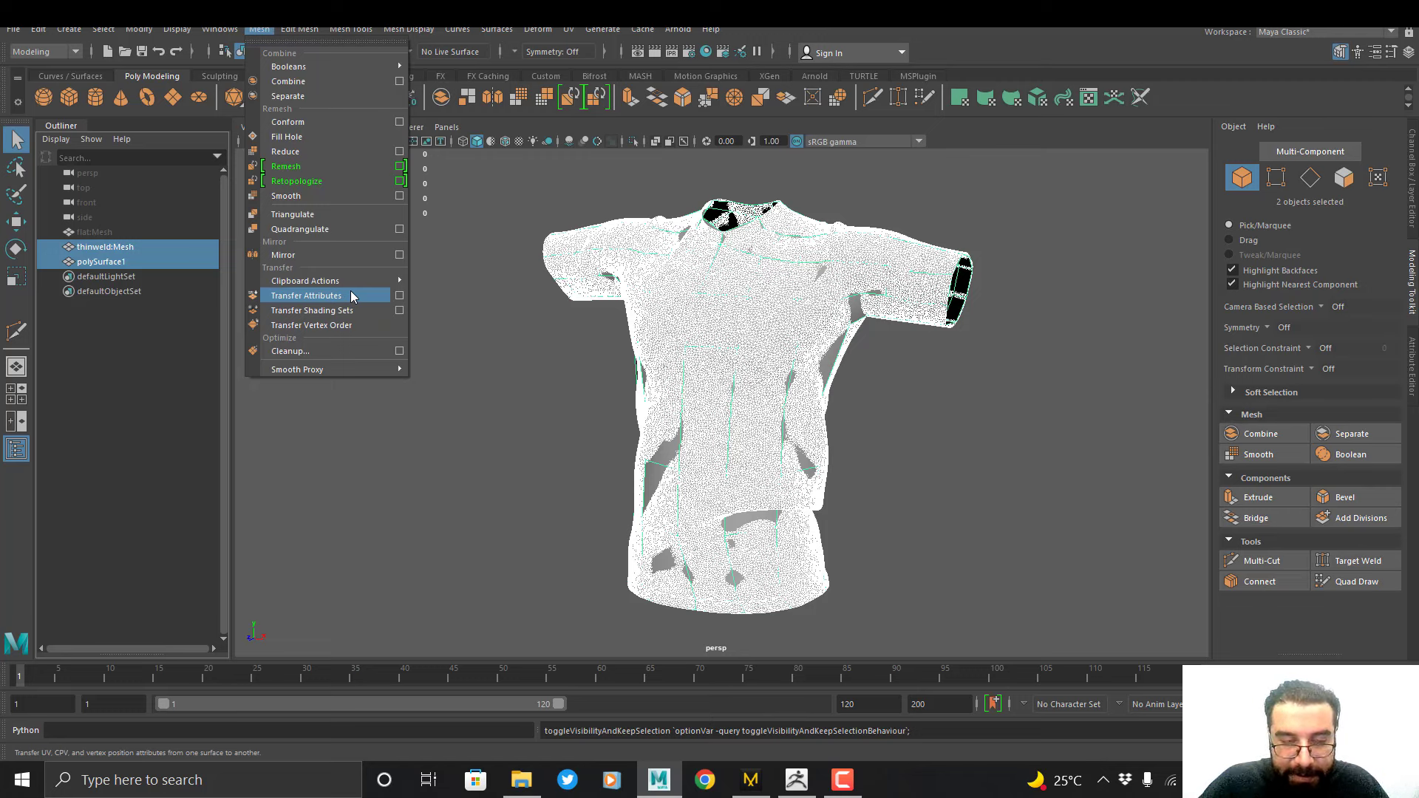
left_click(311, 296)
Hide thinweld:Mesh again and select only polySurface1
left_click(105, 247)
key("h")
left_click(101, 262)
left_click_drag(488, 259, 568, 253, "alt")
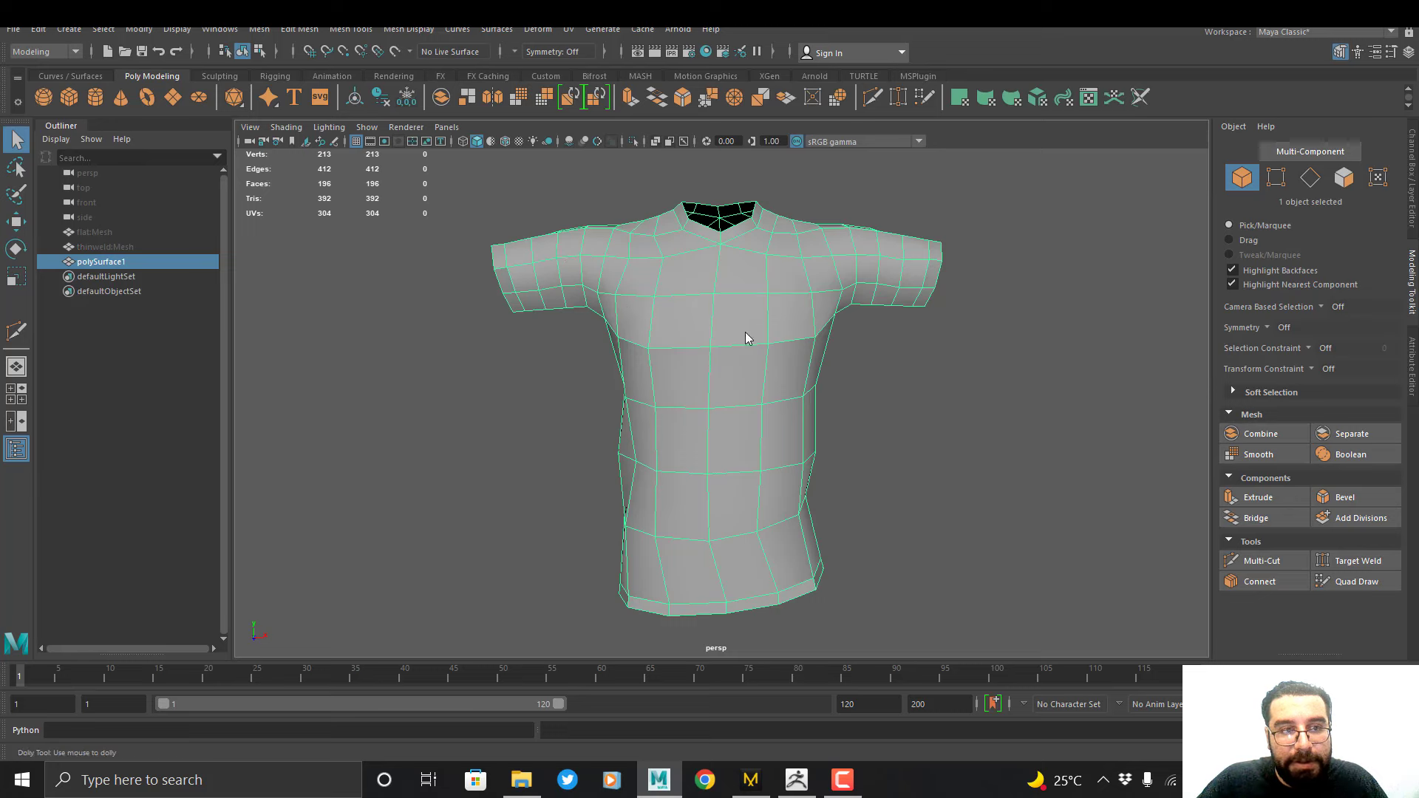
Duplicate polySurface1 and place the copy about 311 units away along X
scroll(748, 339, "down", 3)
key("w")
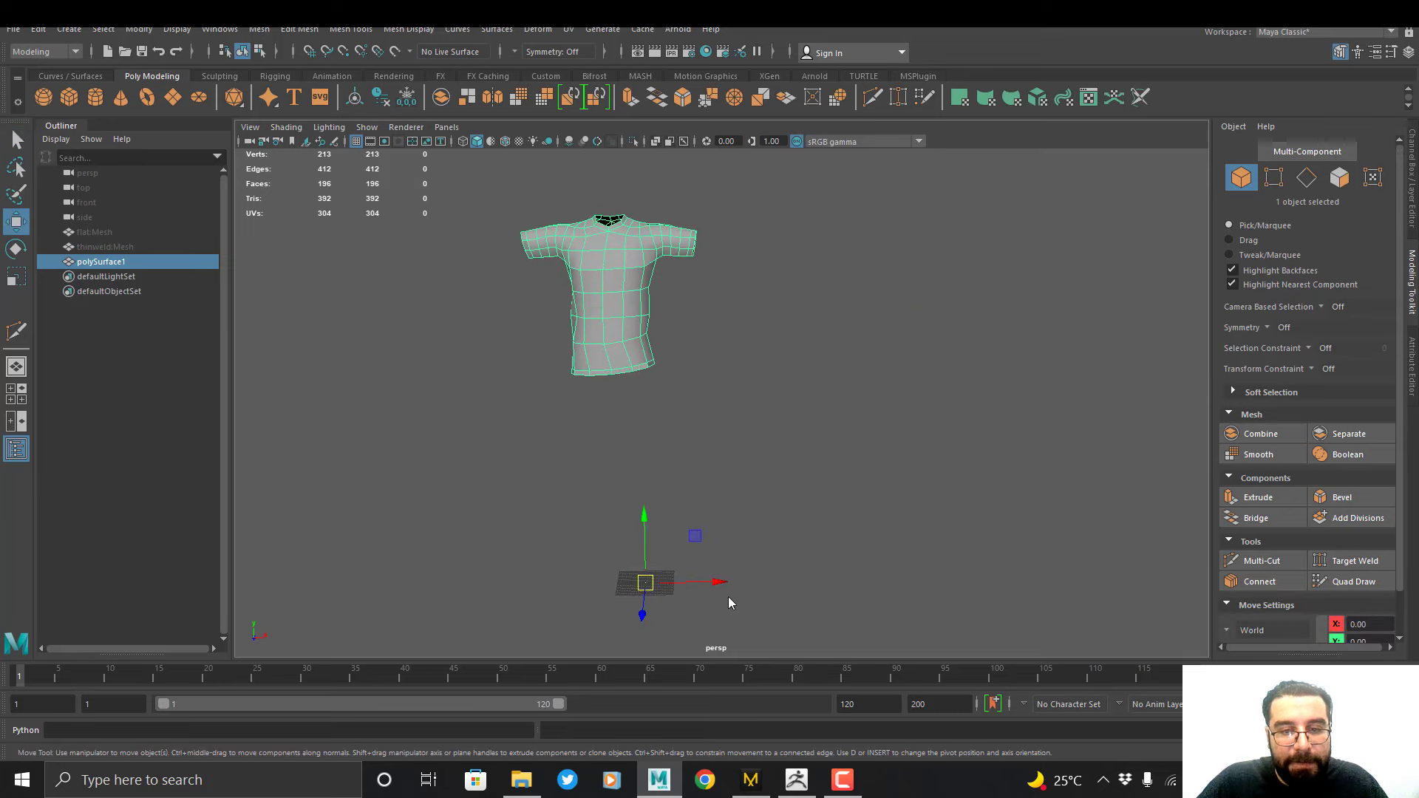
left_click_drag(713, 578, 1416, 575, "shift")
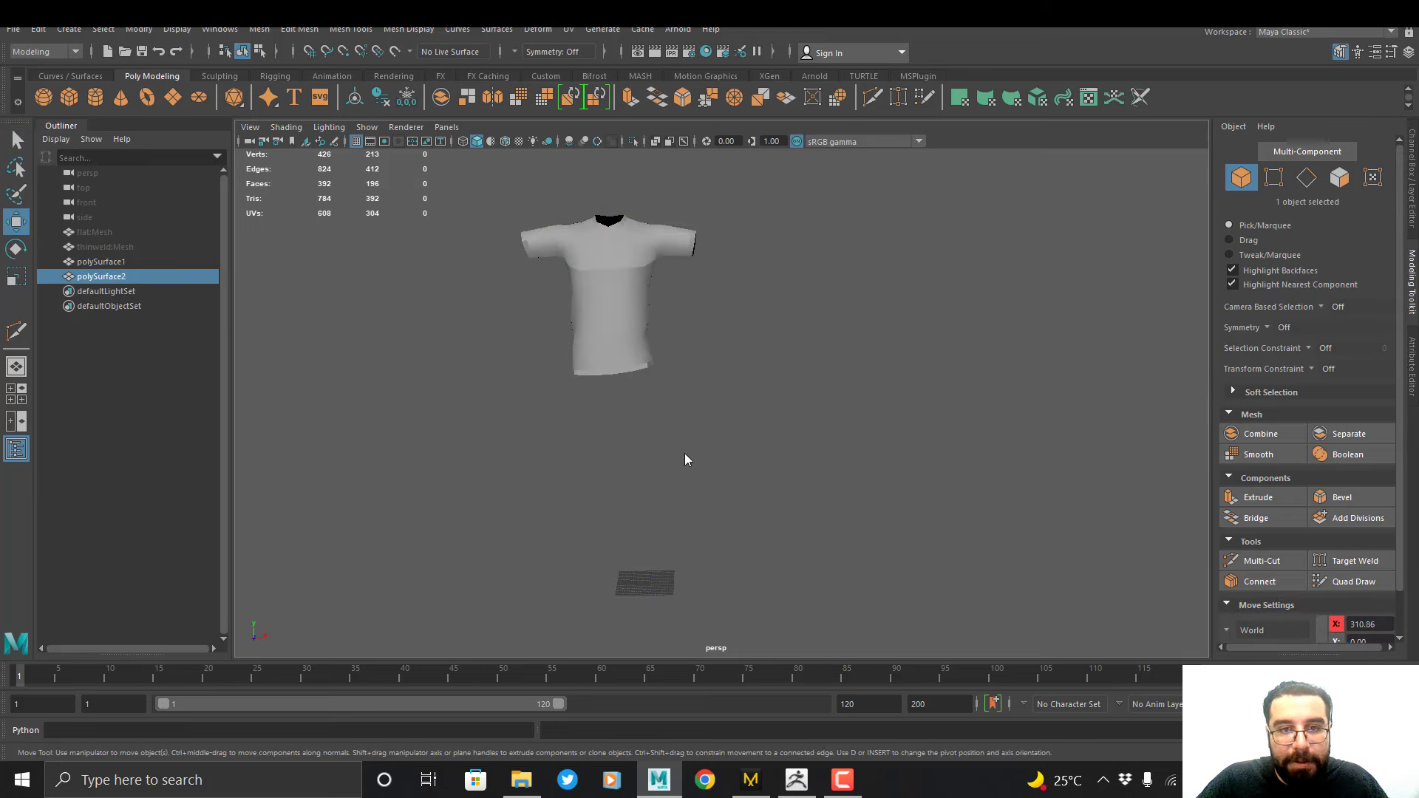
Smooth the original polySurface1 with 1 division and return it to object mode
left_click(600, 301)
middle_click_drag(584, 312, 583, 376, "alt")
key("f")
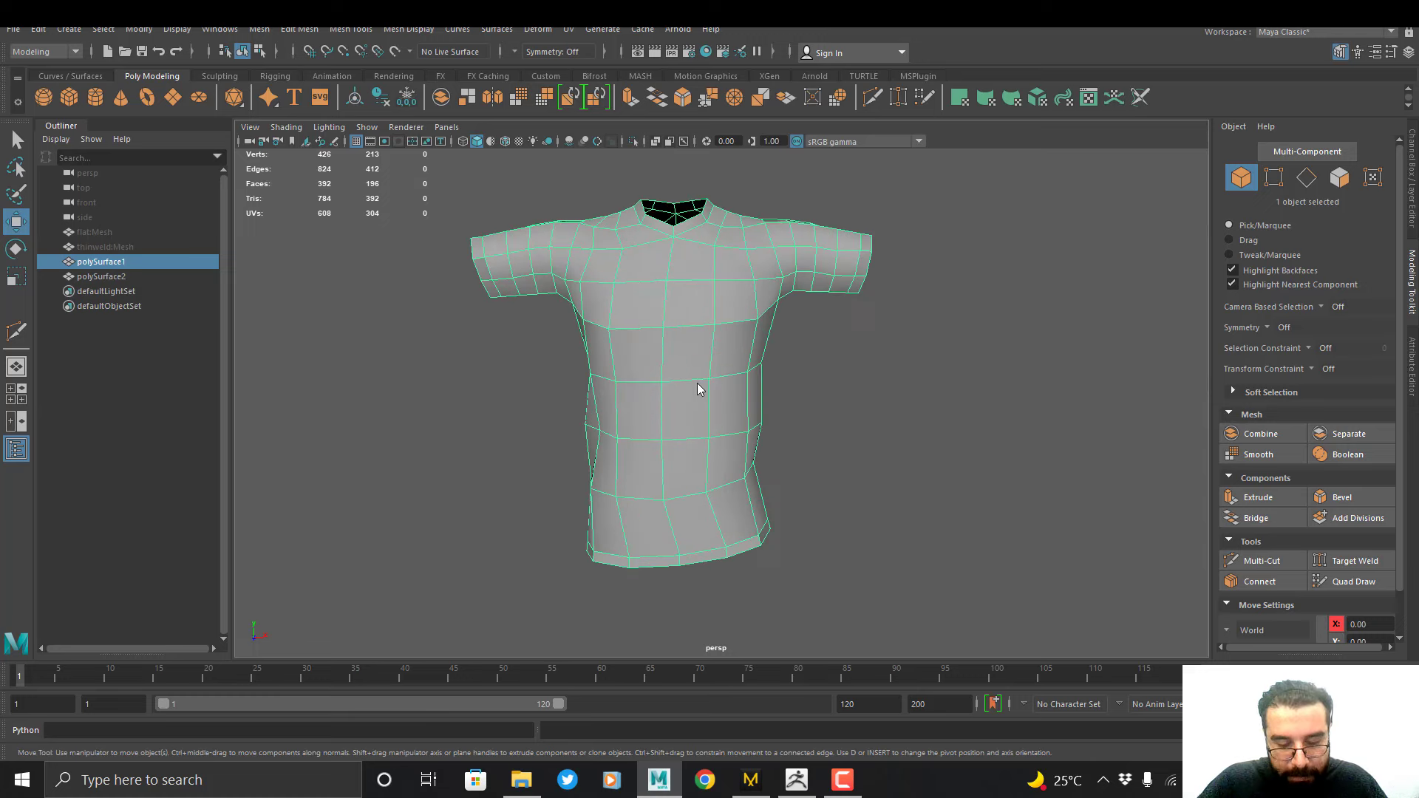
right_click(675, 326, "shift")
right_click_drag(674, 331, 644, 423, "shift")
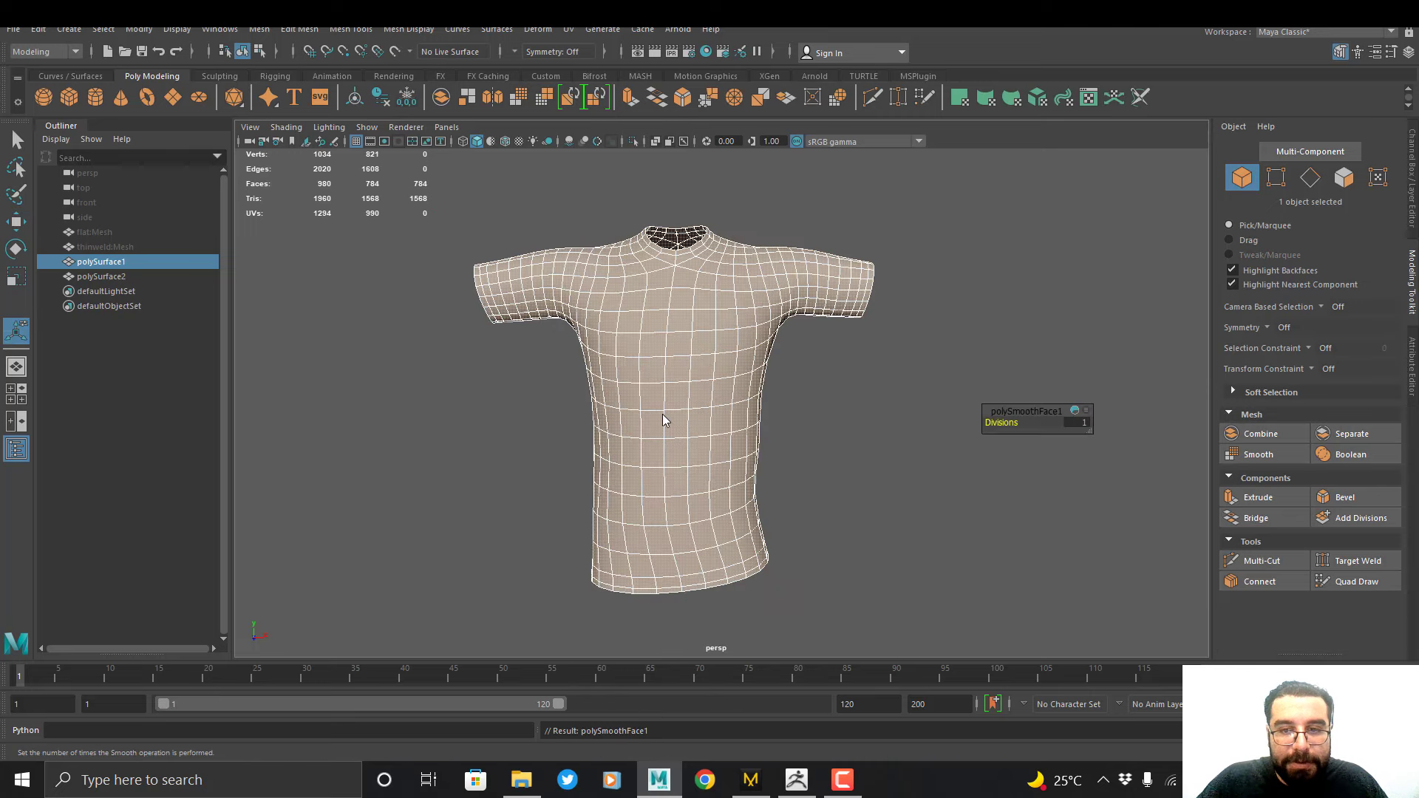
right_click_drag(867, 400, 916, 359)
left_click(848, 370)
left_click(723, 347)
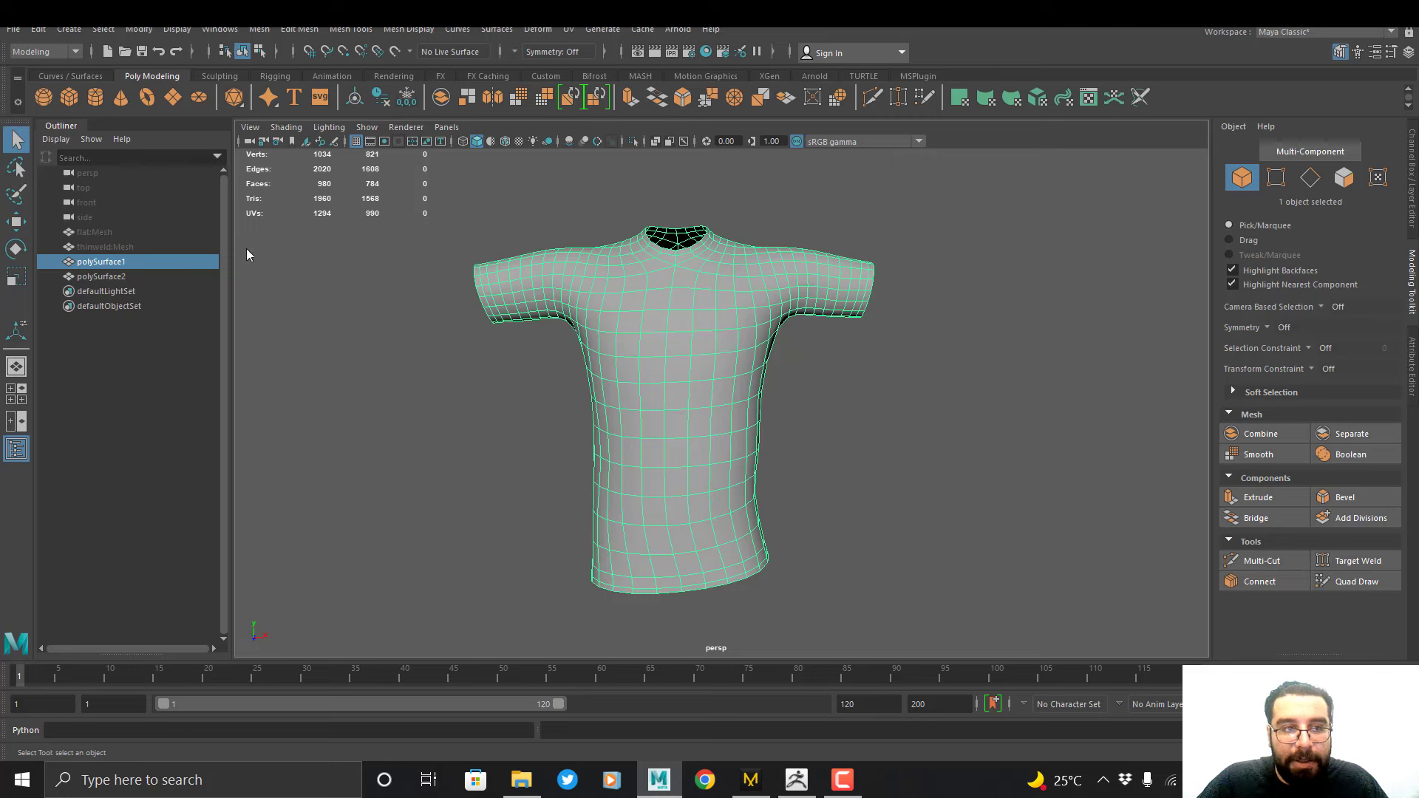
Unhide thinweld:Mesh, add polySurface1 to the selection, and transfer its attributes to the smoothed shirt
left_click(156, 250)
key("h")
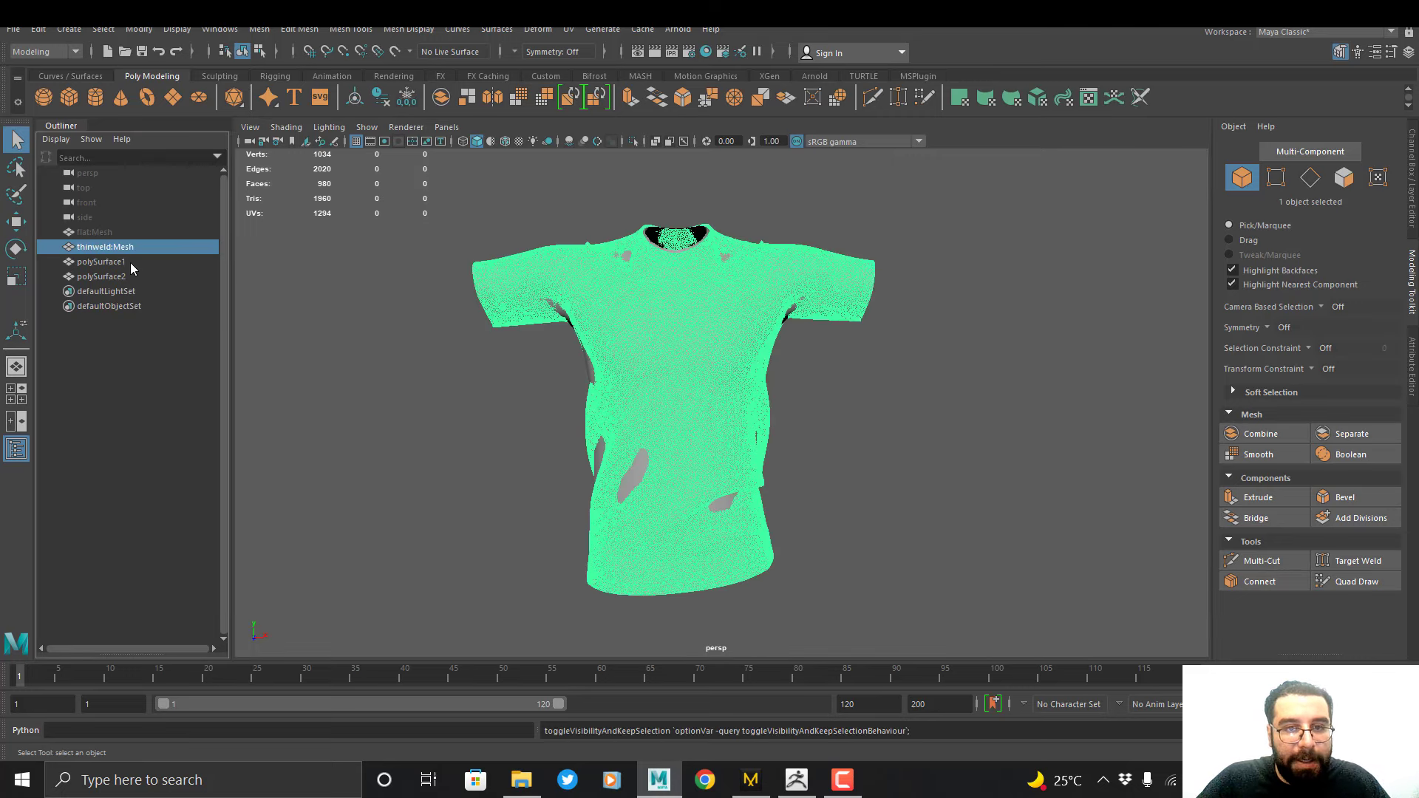
left_click(130, 263, "ctrl")
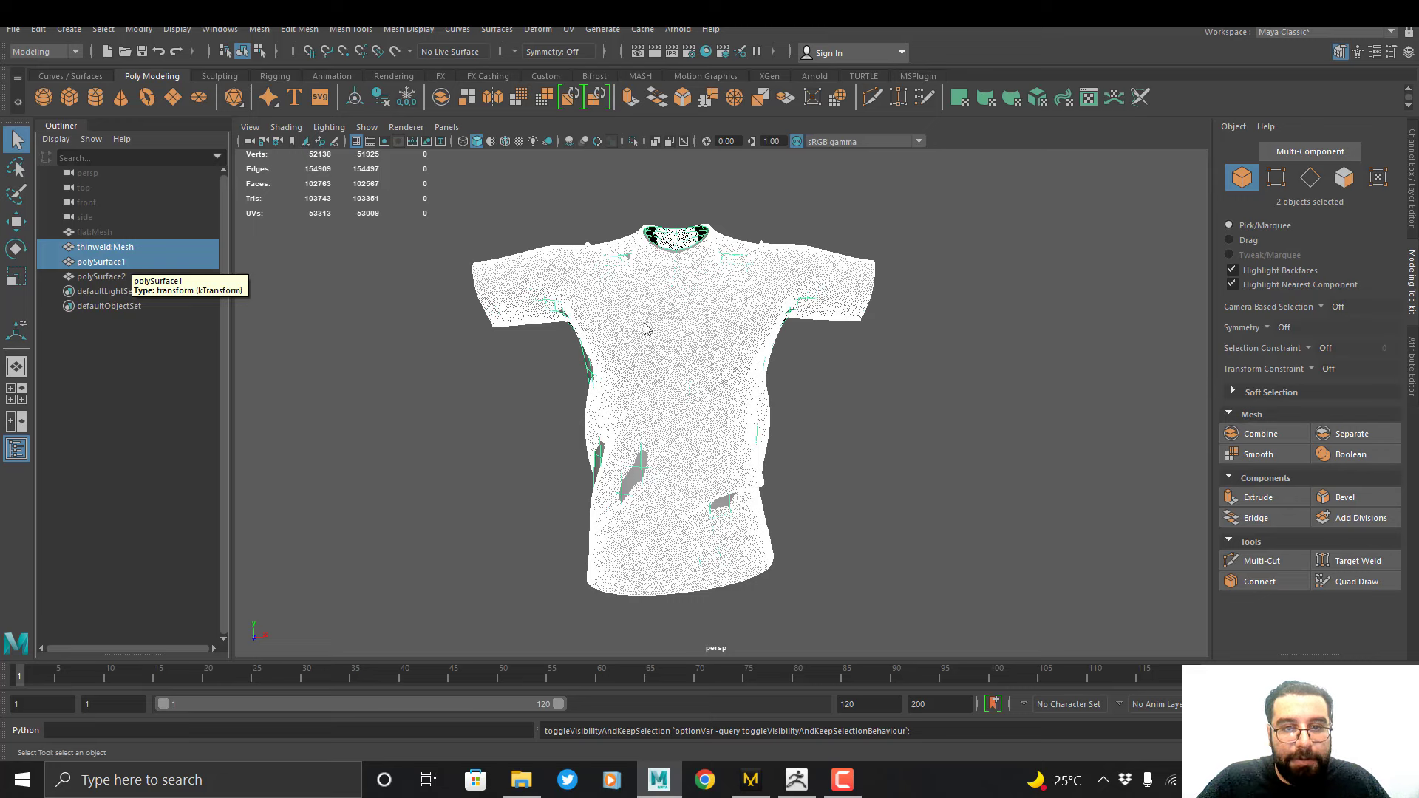
left_click(269, 32)
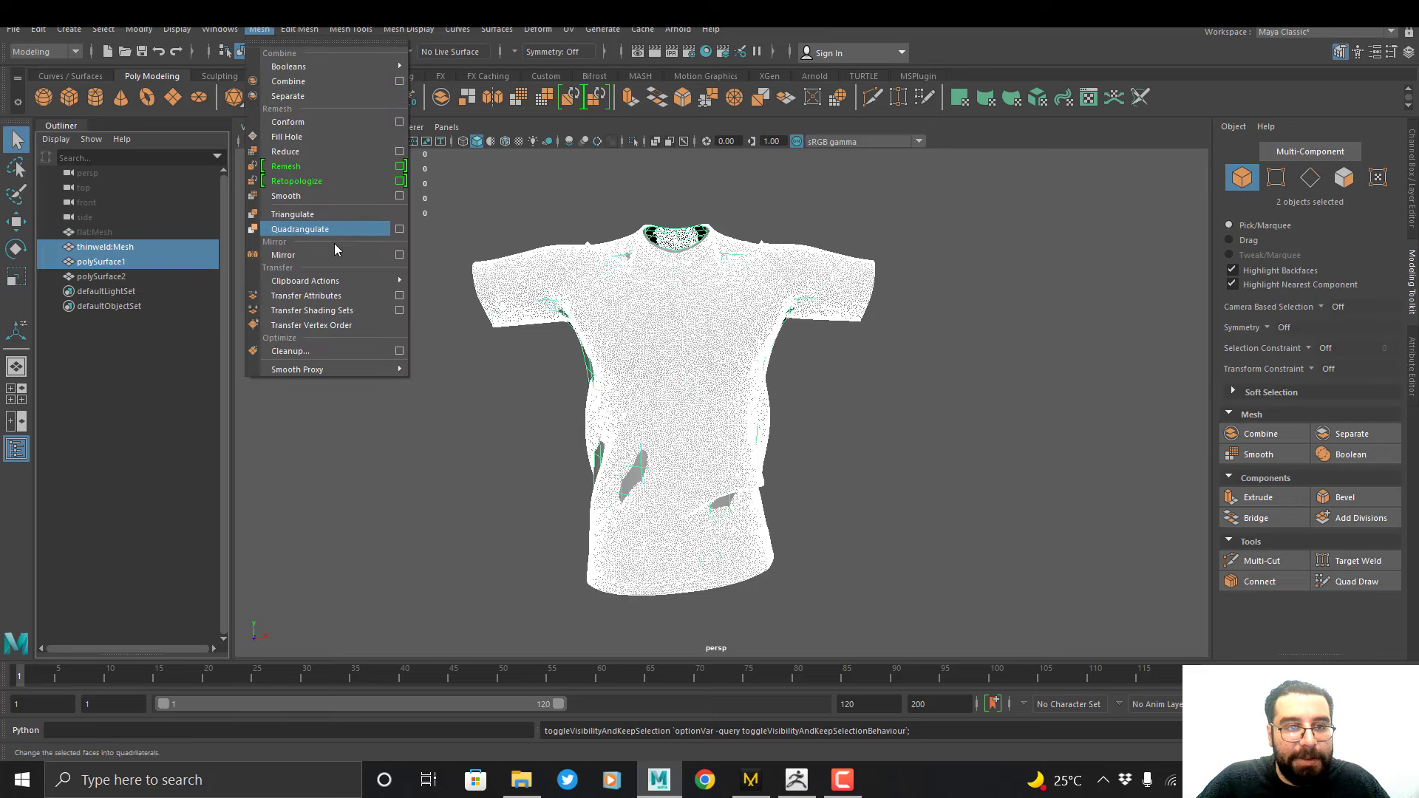
left_click(292, 296)
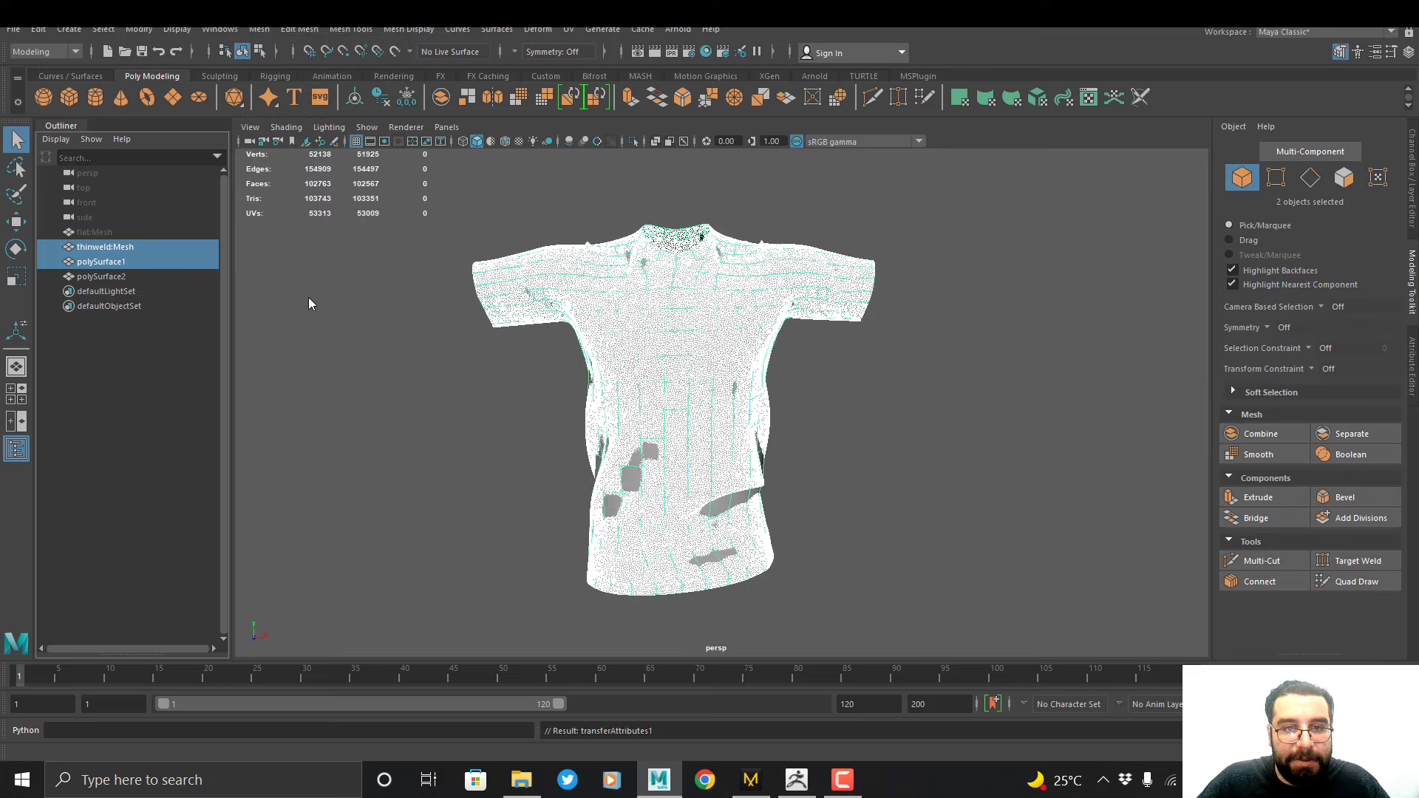
Hide thinweld:Mesh and duplicate polySurface1 to keep a copy of this smoothing level
left_click(105, 246)
key("ctrl+h")
left_click(101, 261)
key("ctrl+d")
Smooth polySurface1 a second time and return it to object mode
left_click(1259, 454)
right_click_drag(903, 384, 965, 343)
left_click(944, 356)
Unhide thinweld:Mesh again and transfer its attributes to the twice-smoothed polySurface1
left_click(125, 279)
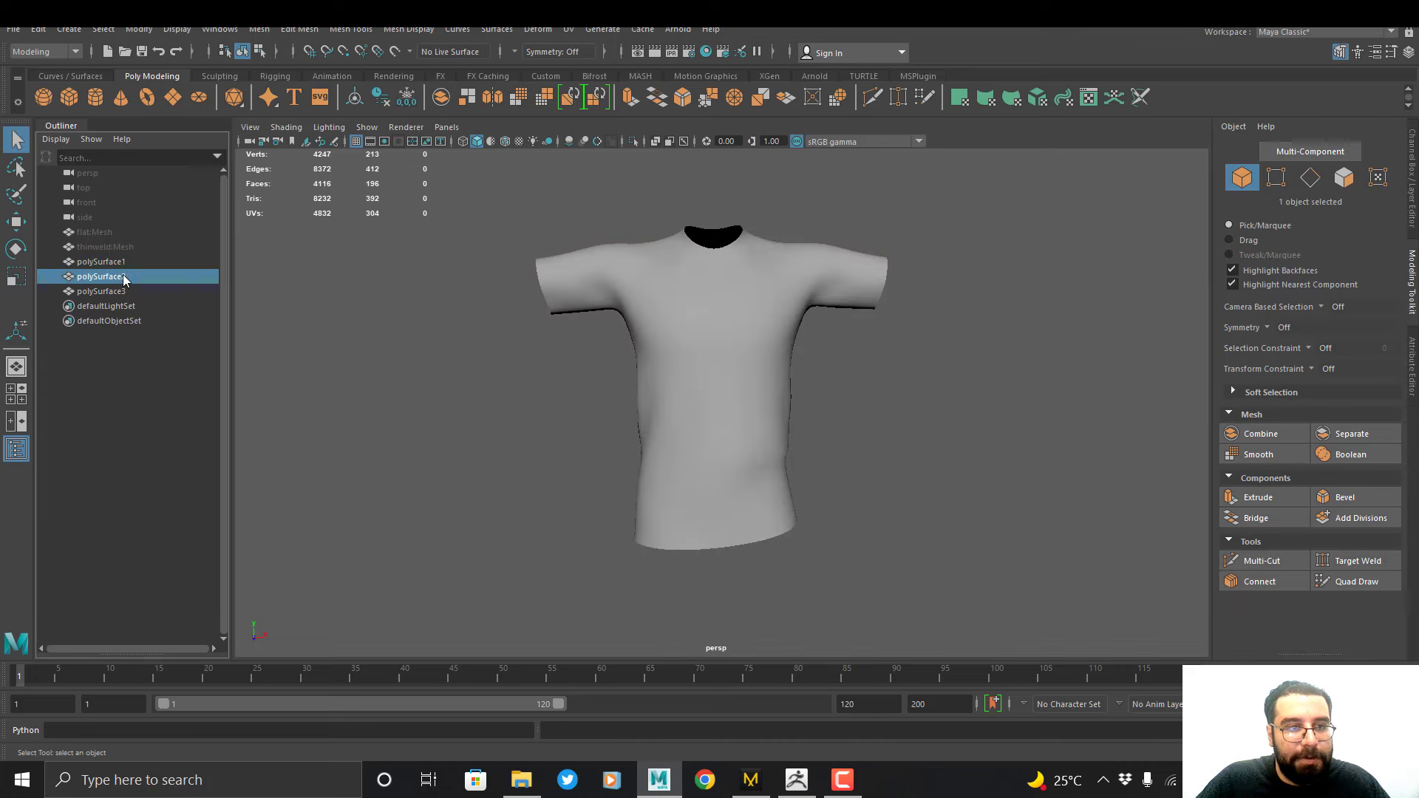
left_click(110, 255)
key("h")
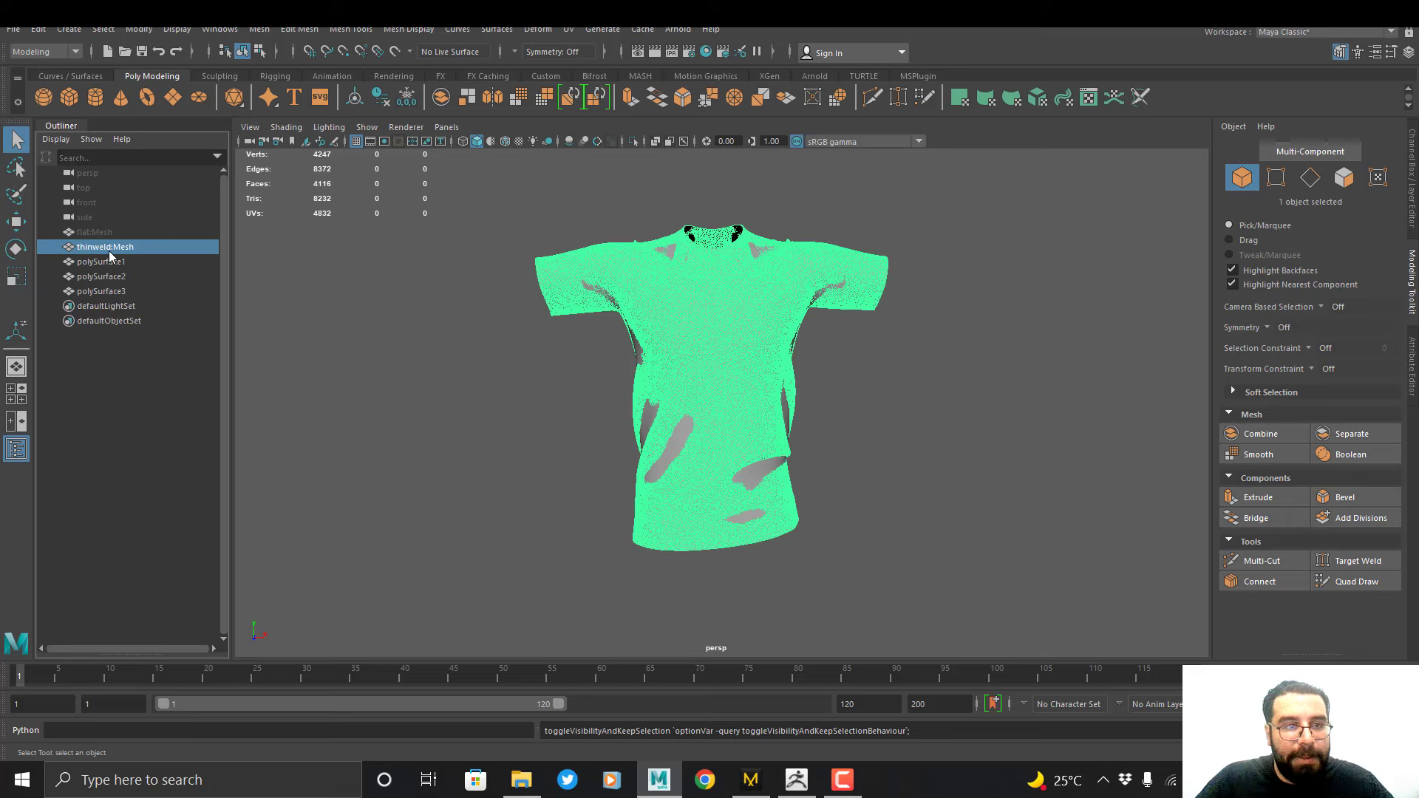
left_click(110, 264, "ctrl")
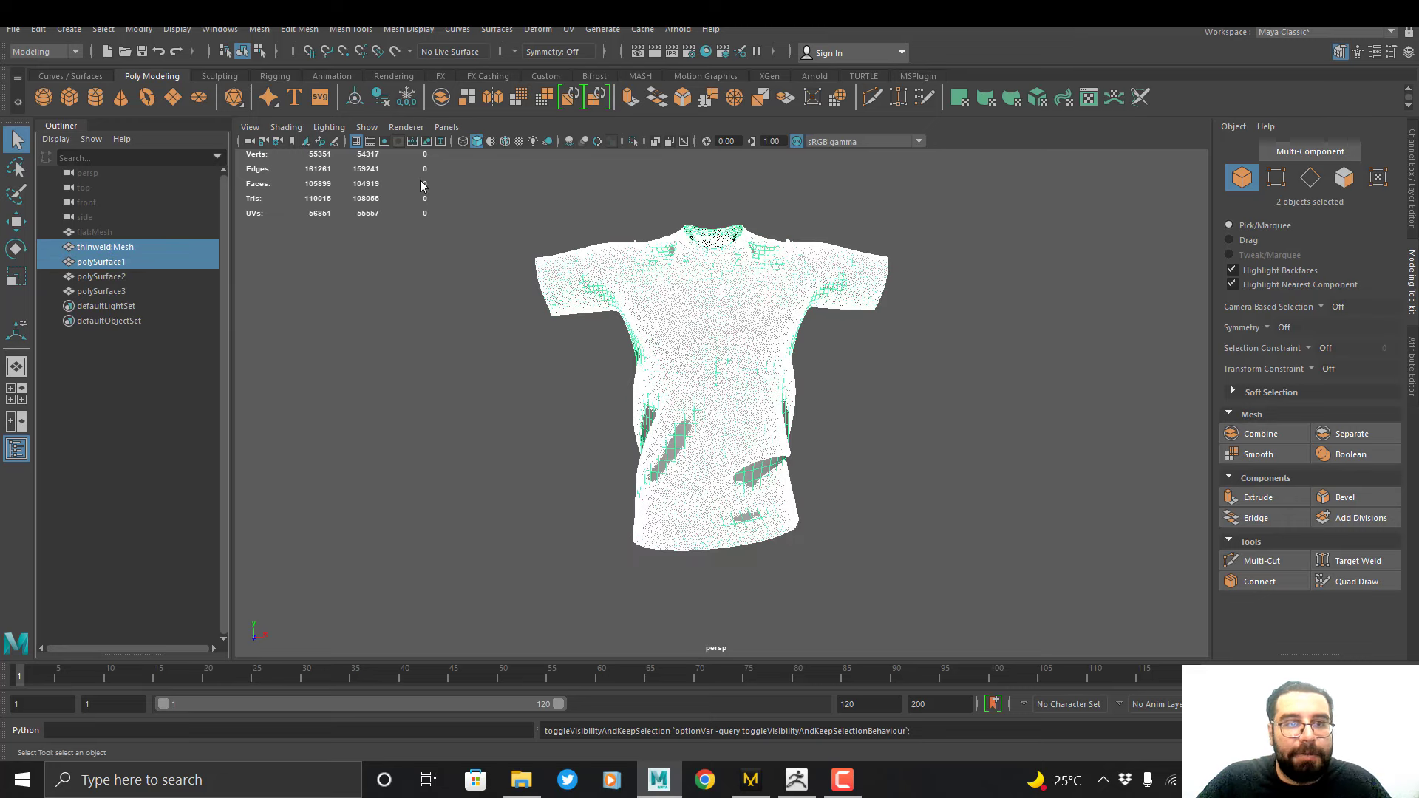
left_click(269, 30)
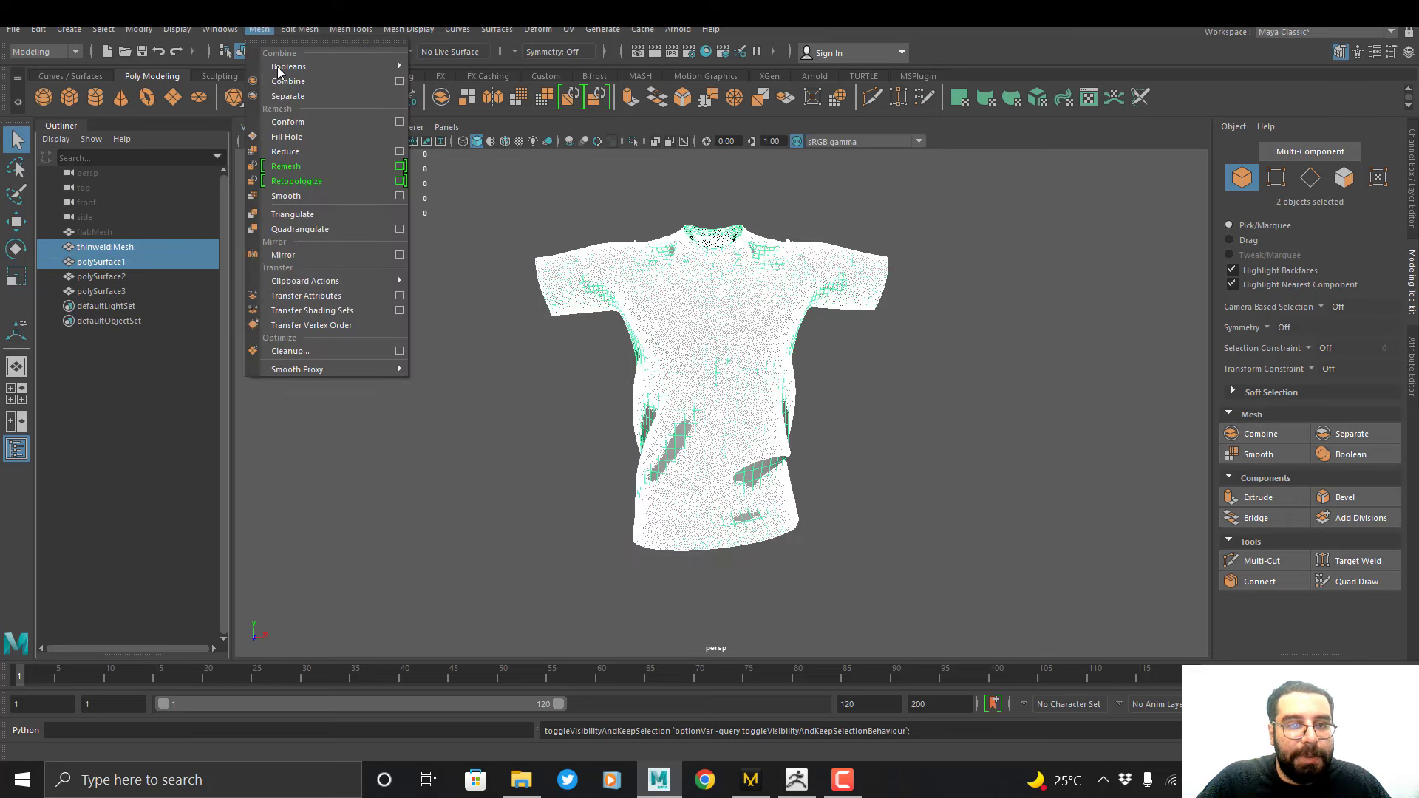
left_click(302, 297)
Smooth polySurface1 a third time for a denser quad mesh and delete its history
key("w")
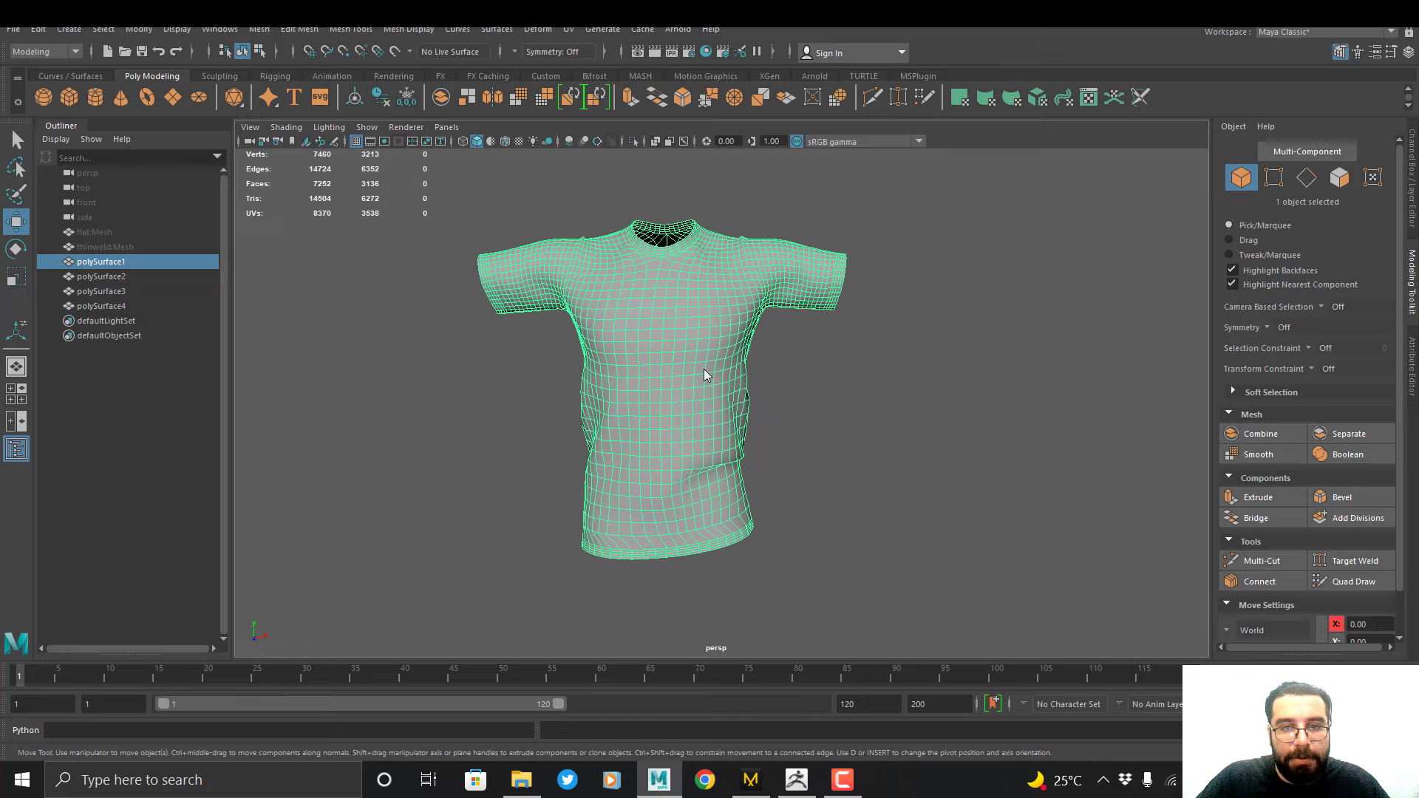
right_click_drag(682, 369, 672, 387, "alt")
middle_click_drag(672, 387, 687, 392, "alt")
right_click_drag(687, 391, 699, 412, "alt")
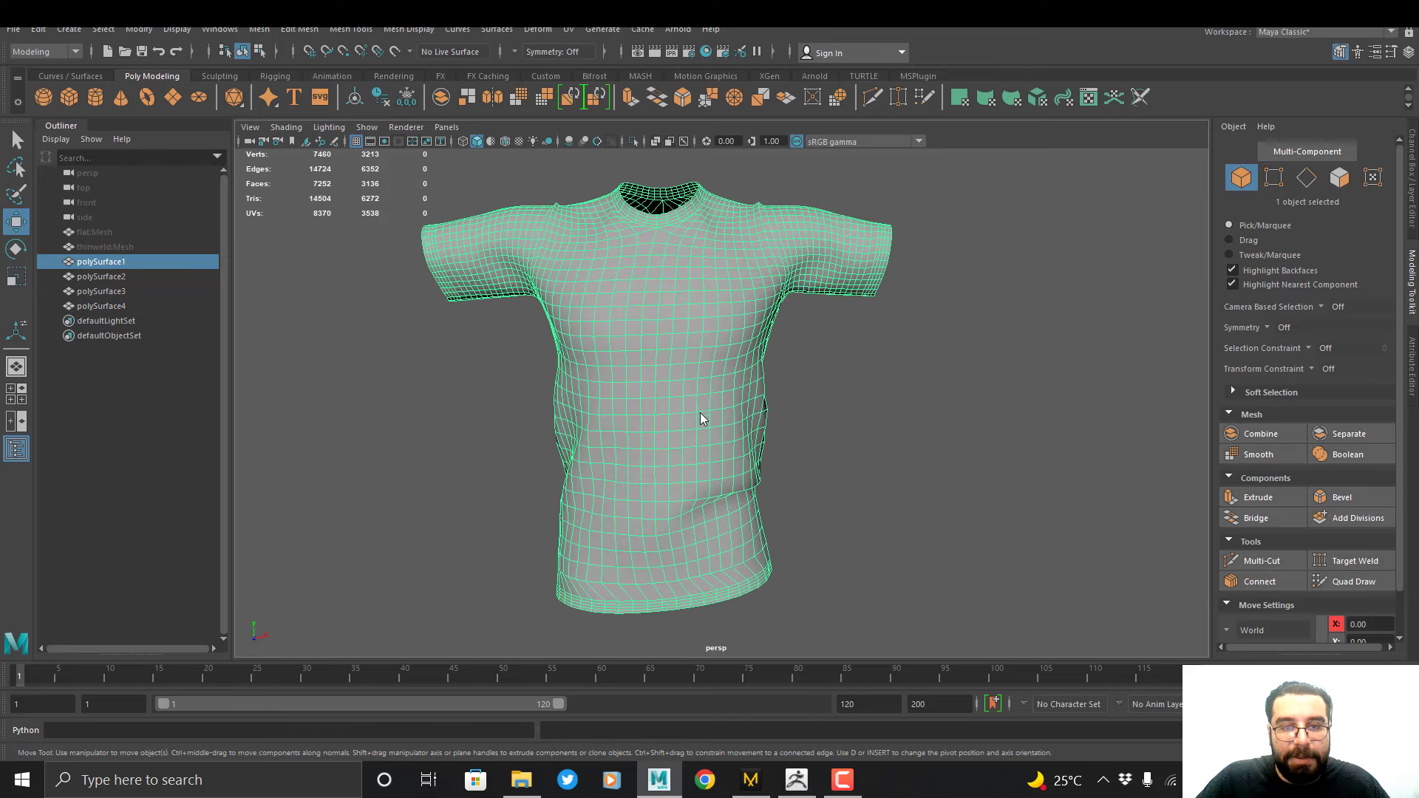
left_click_drag(700, 412, 699, 392, "alt")
right_click_drag(698, 334, 695, 416, "shift")
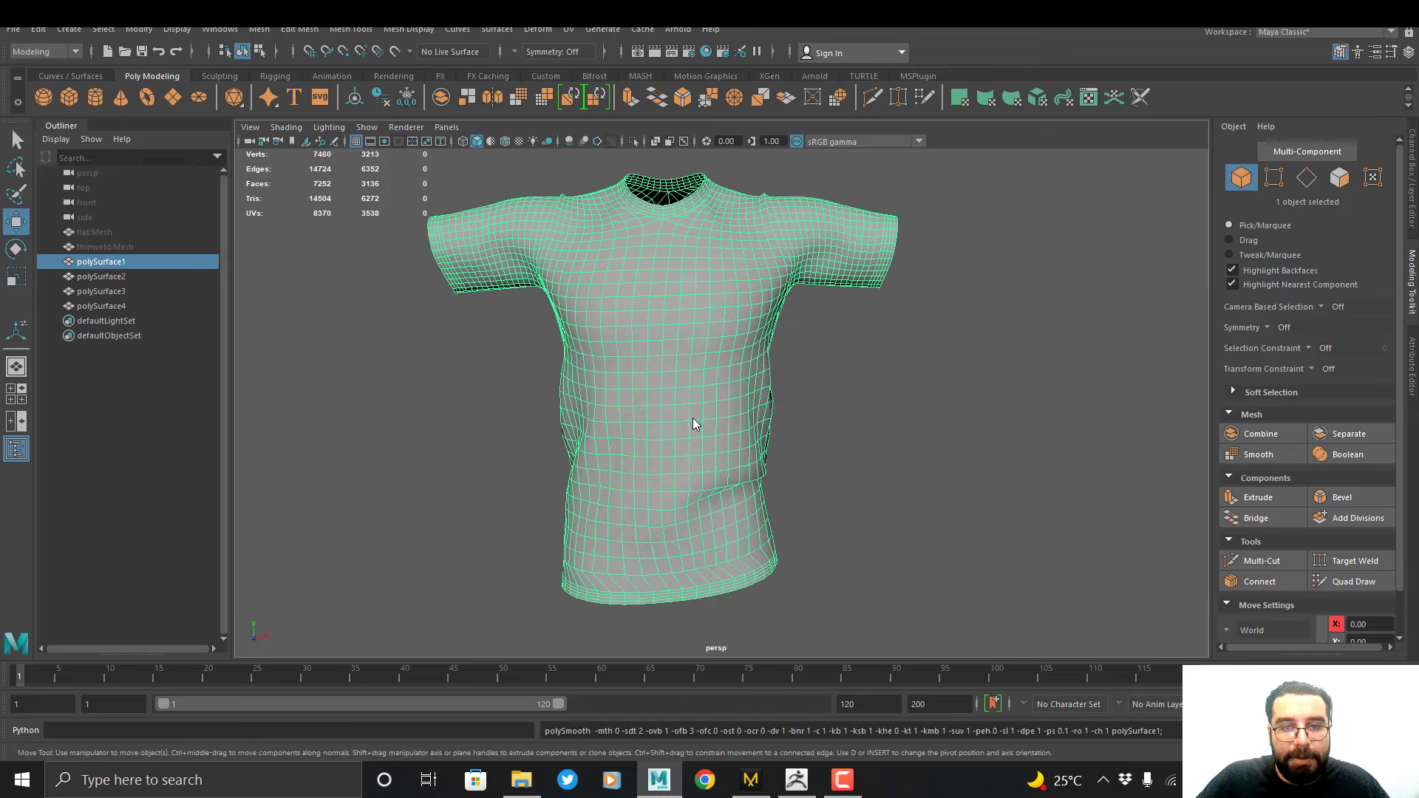
key("g")
key("q")
scroll(693, 418, "down", 5)
left_click(380, 100)
Duplicate polySurface1 about 97 units along X in line with the other shirt copies, and hide the original
scroll(630, 323, "down", 3)
key("w")
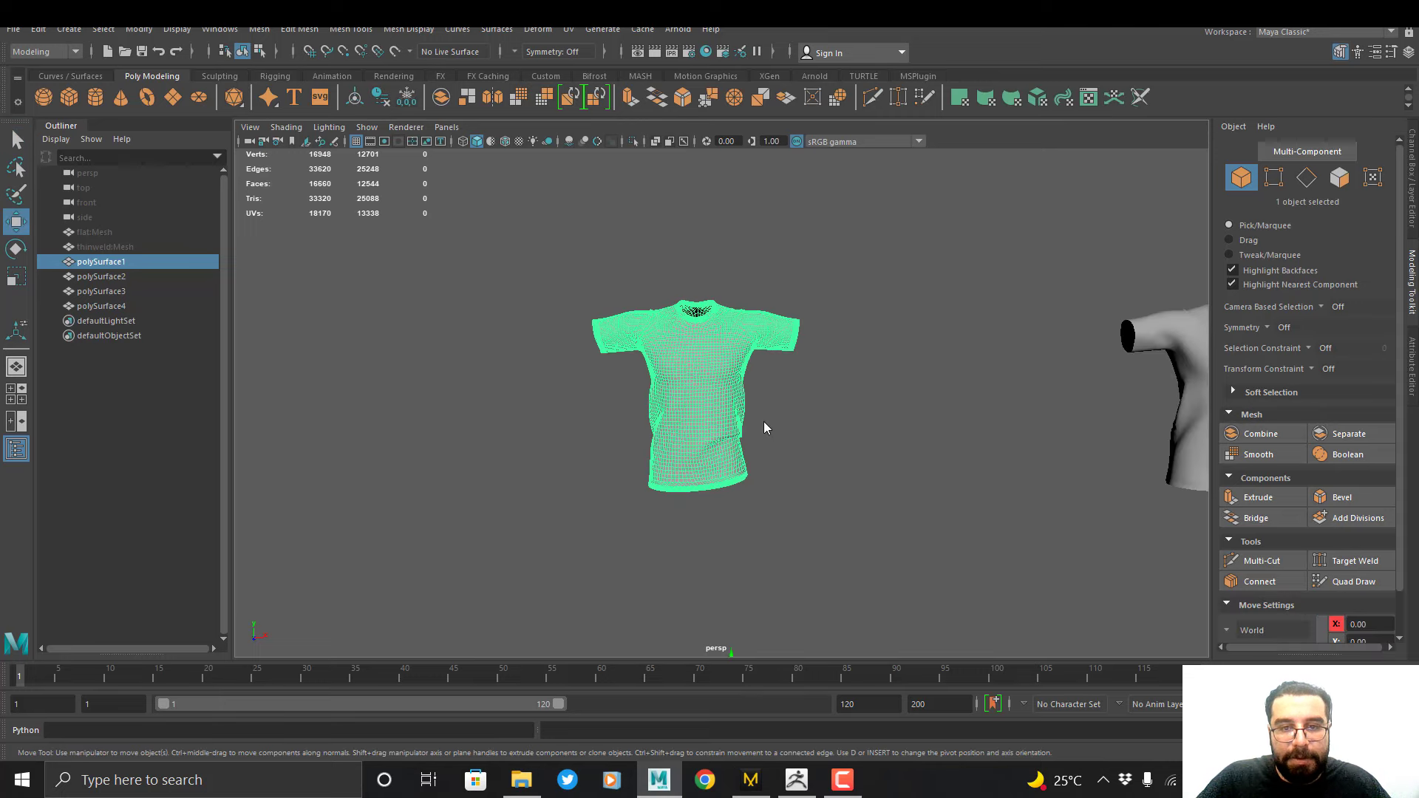
scroll(698, 433, "down", 3)
middle_click_drag(698, 433, 671, 369, "alt")
left_click_drag(774, 581, 983, 579, "shift")
left_click(768, 393)
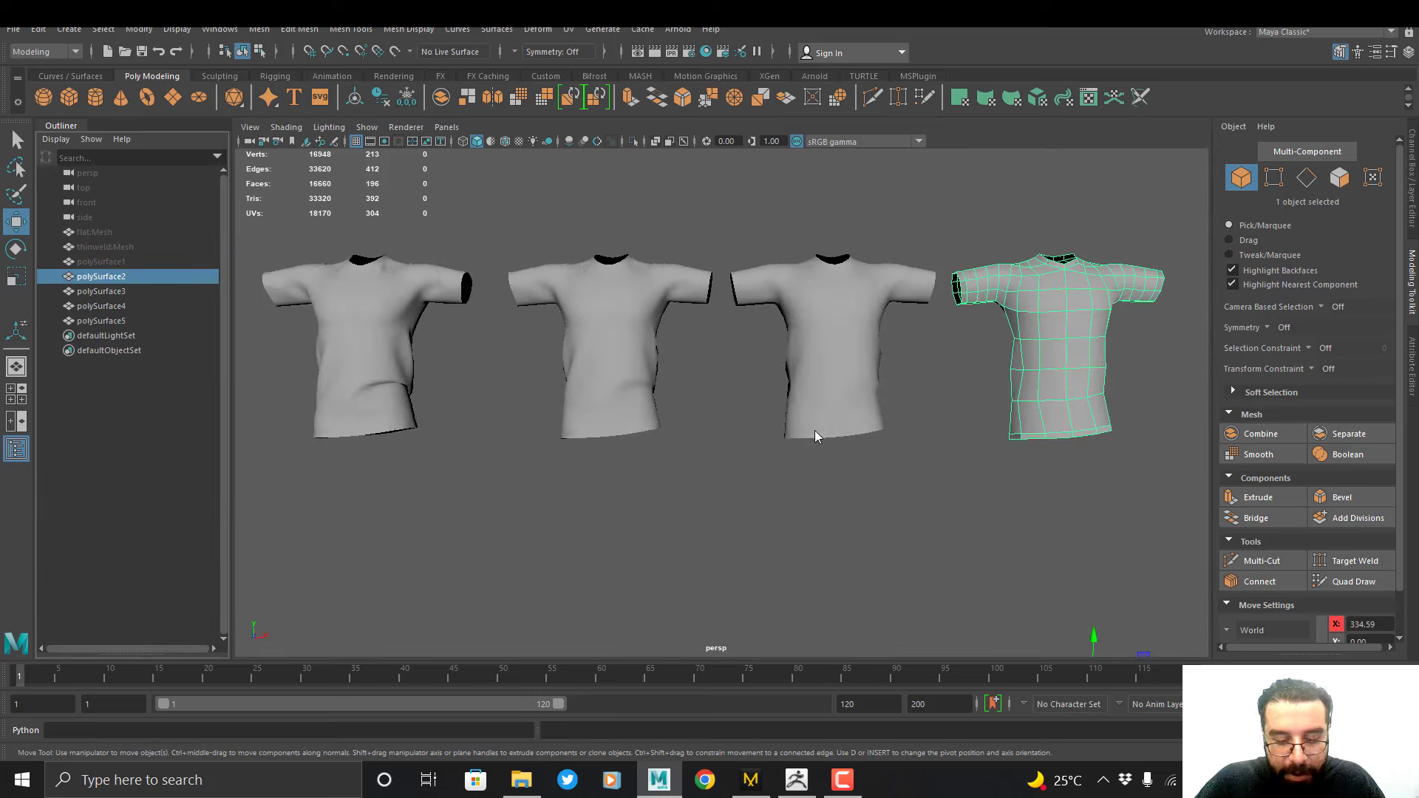
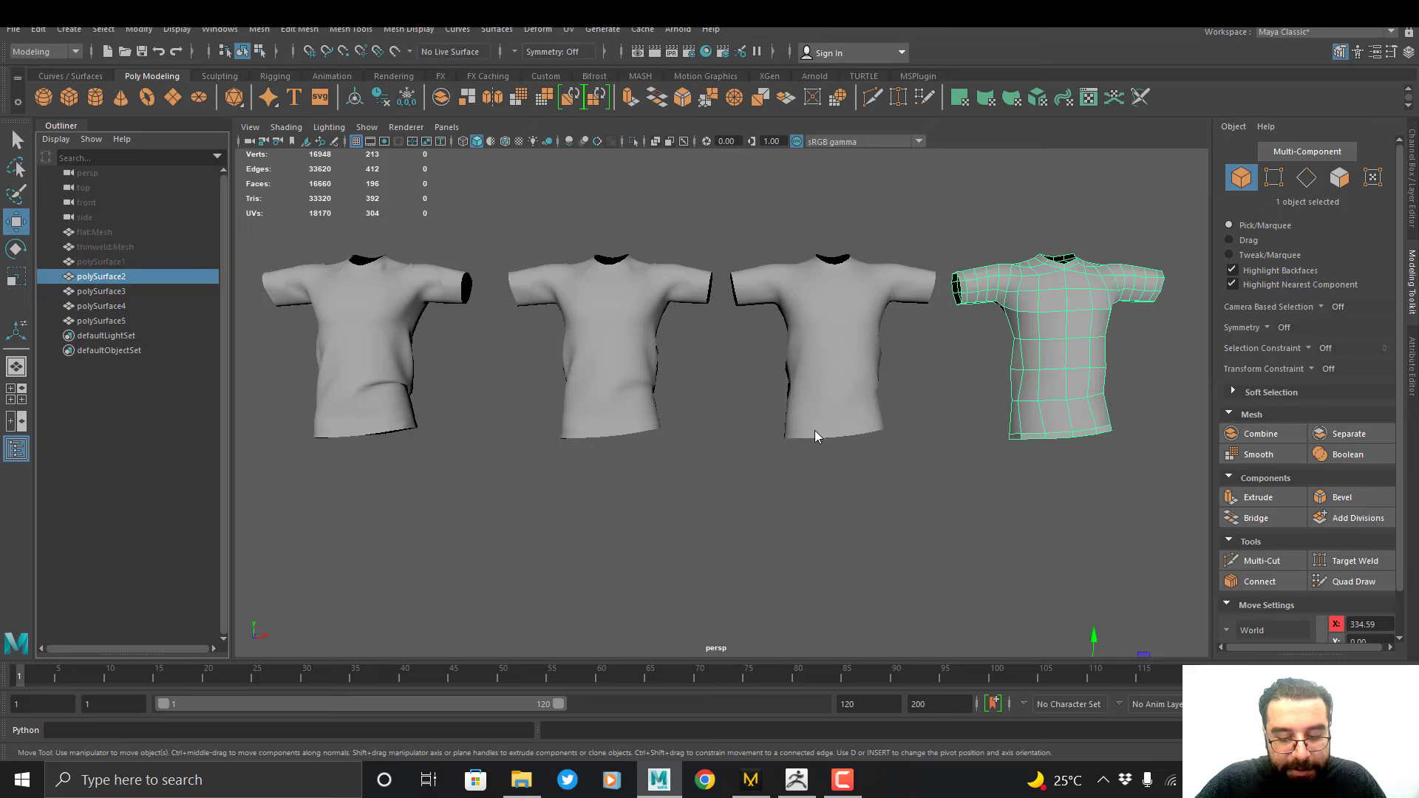
Select polySurface5, the densest shirt copy, and activate Quad Draw on it
middle_click_drag(814, 430, 989, 504, "alt")
right_click_drag(518, 532, 658, 596, "alt")
middle_click_drag(626, 492, 700, 545, "alt")
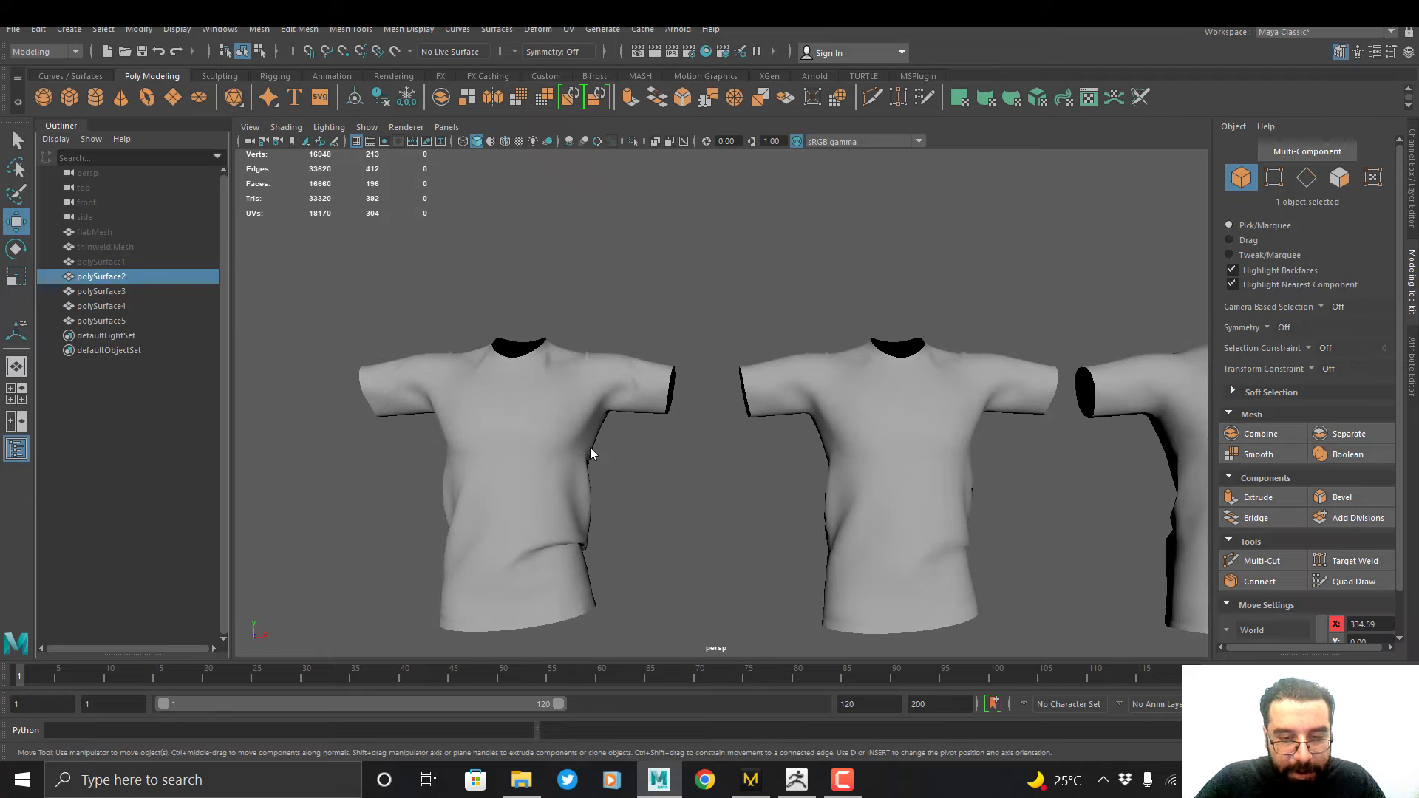
left_click(544, 450)
left_click_drag(566, 475, 676, 473, "alt")
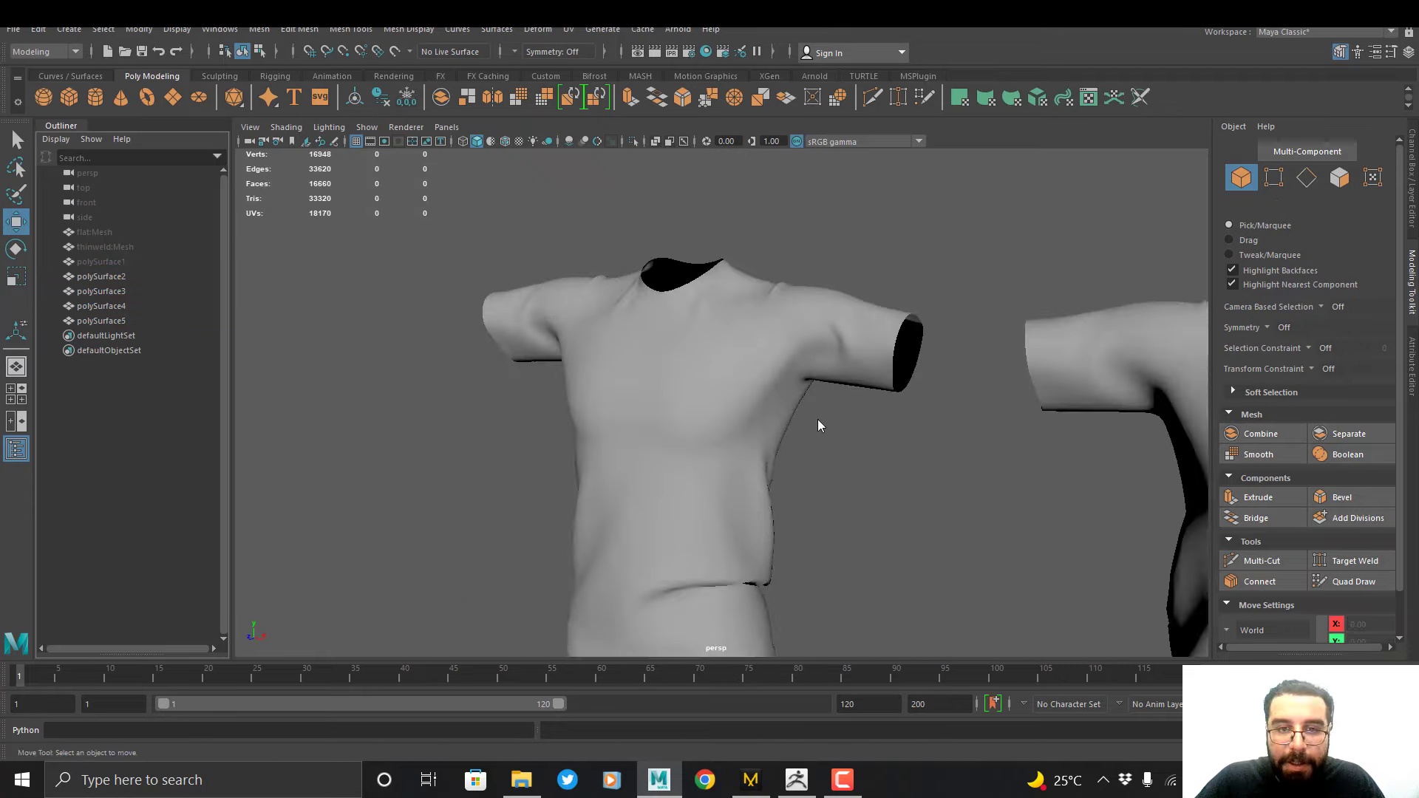
left_click(770, 378)
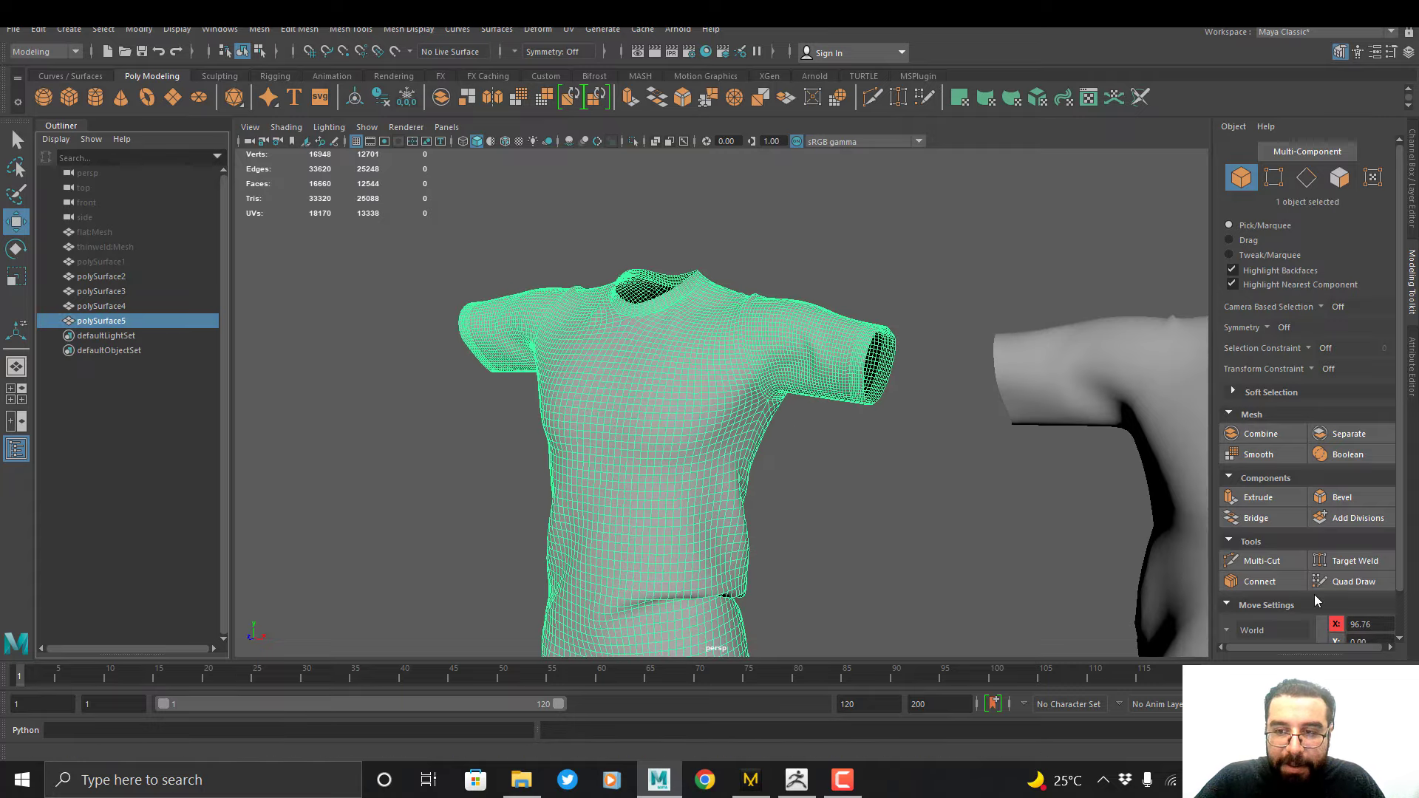
left_click(1354, 581)
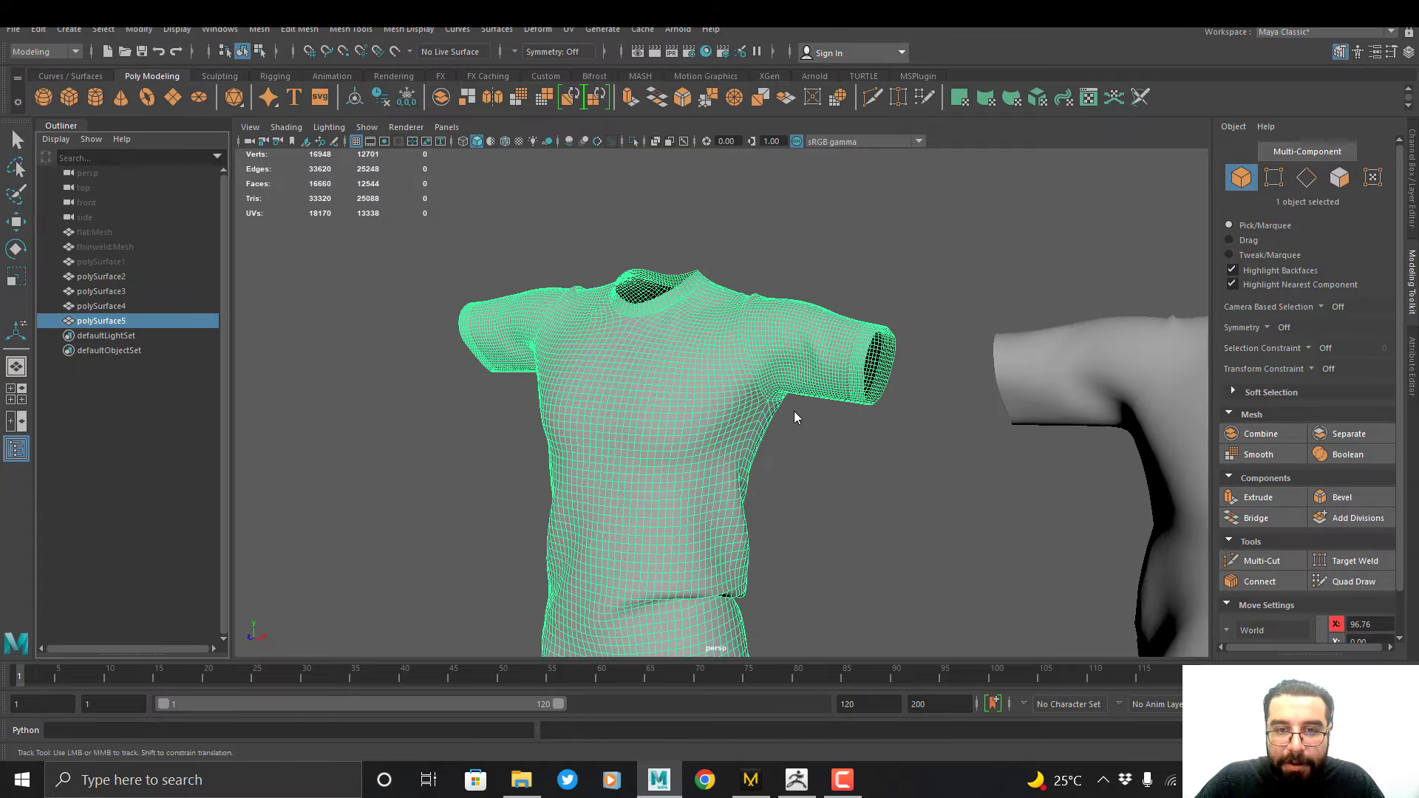
Relax the vertices around the shoulder and sleeve seam with Quad Draw, and return to object mode with nothing selected
mouse_move(792, 415)
right_mouse_down("alt")
mouse_move(767, 488)
mouse_move(725, 482)
right_mouse_up("alt")
left_click_drag(725, 482, 765, 451, "alt")
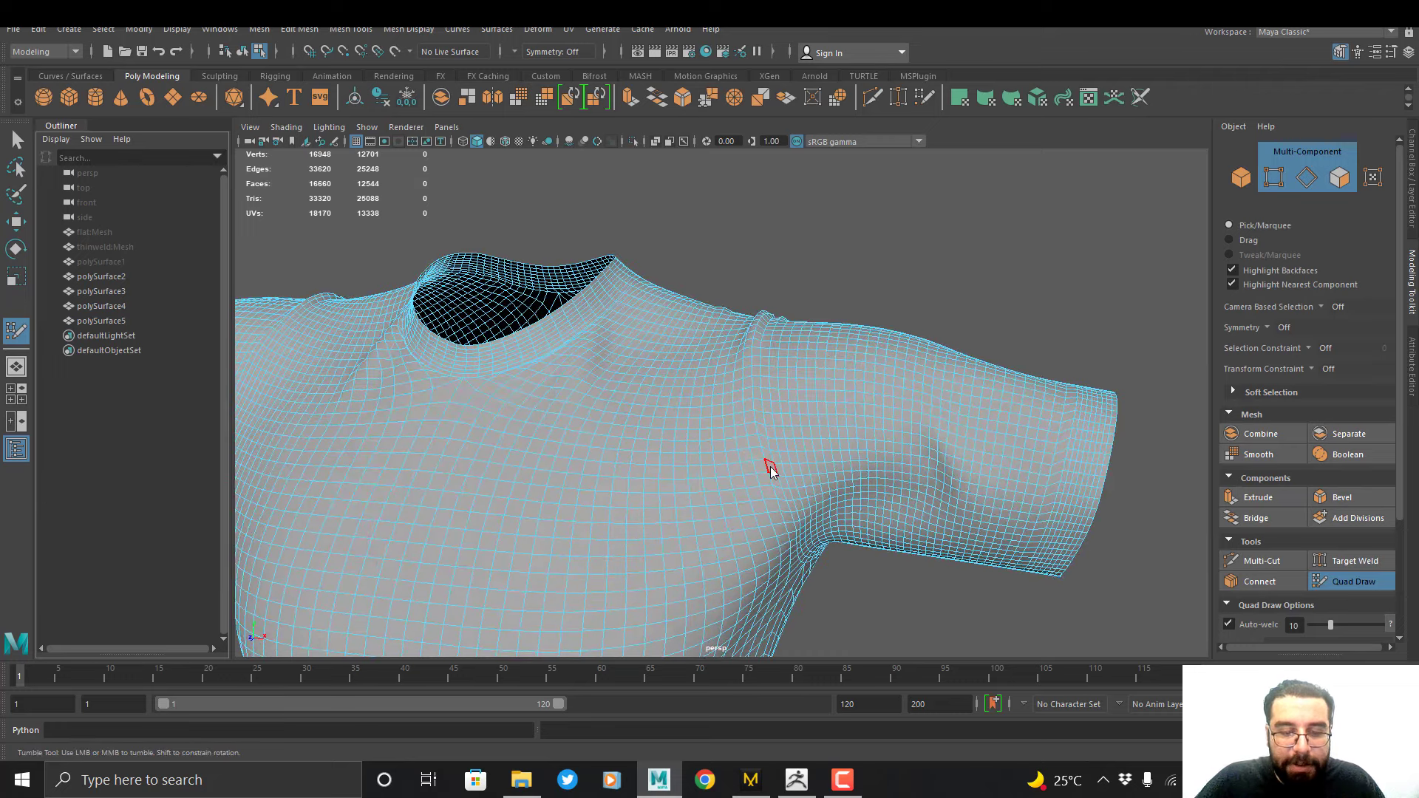
mouse_move(771, 468)
left_mouse_down("shift")
mouse_move(758, 447)
mouse_move(771, 478)
mouse_move(738, 481)
mouse_move(813, 477)
left_mouse_up("shift")
right_click_drag(813, 476, 818, 473, "alt")
left_click_drag(818, 473, 731, 416, "shift")
scroll(739, 427, "up", 2)
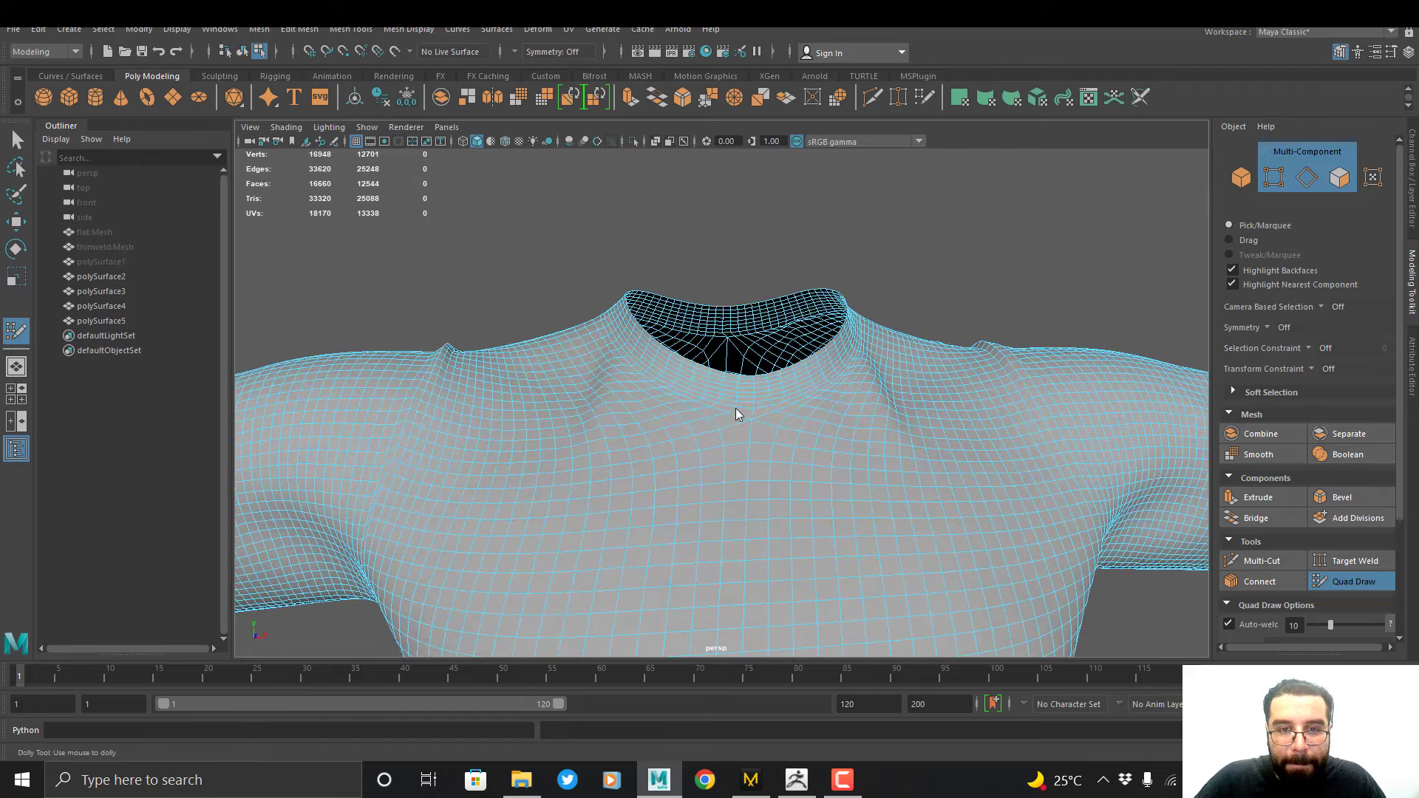
key("q")
key("a")
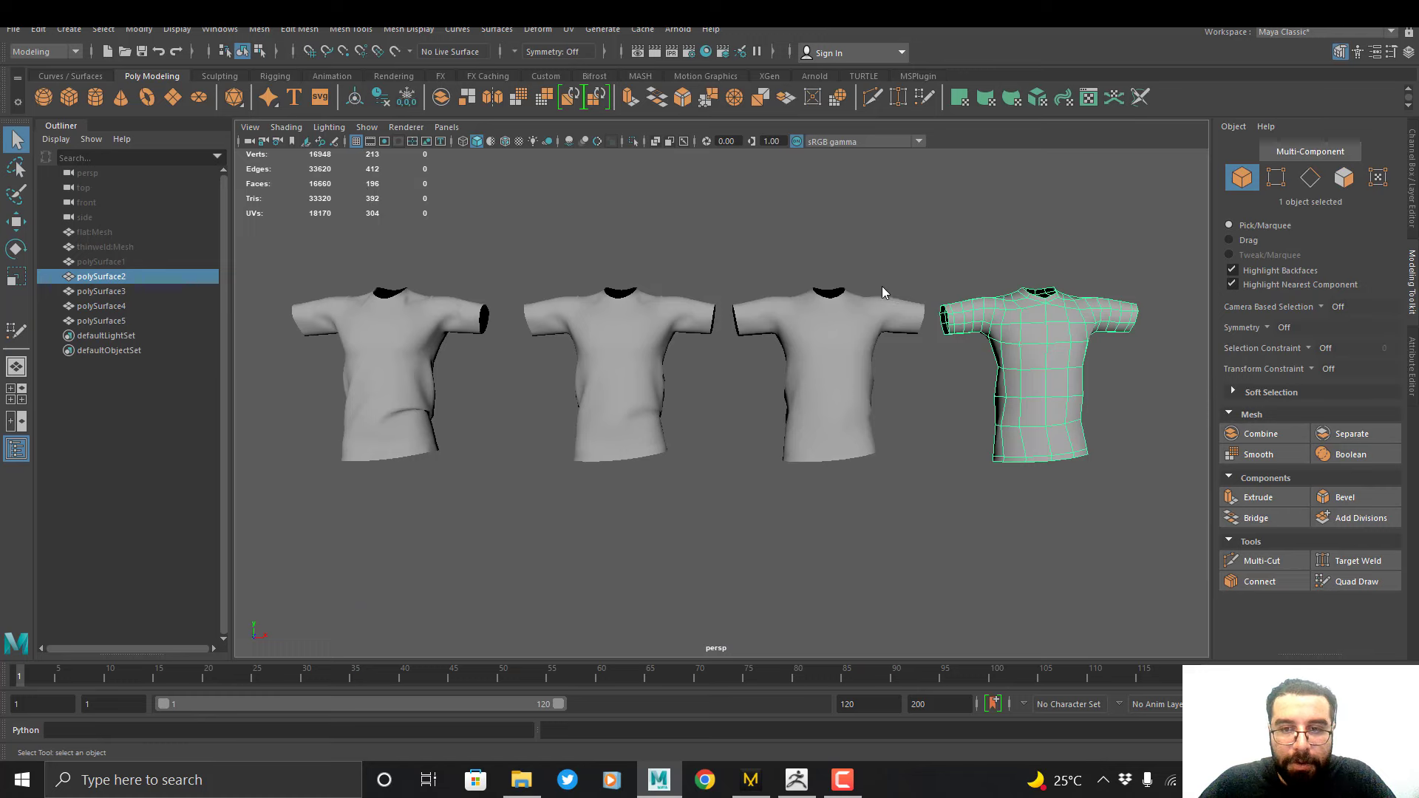
left_click(865, 259)
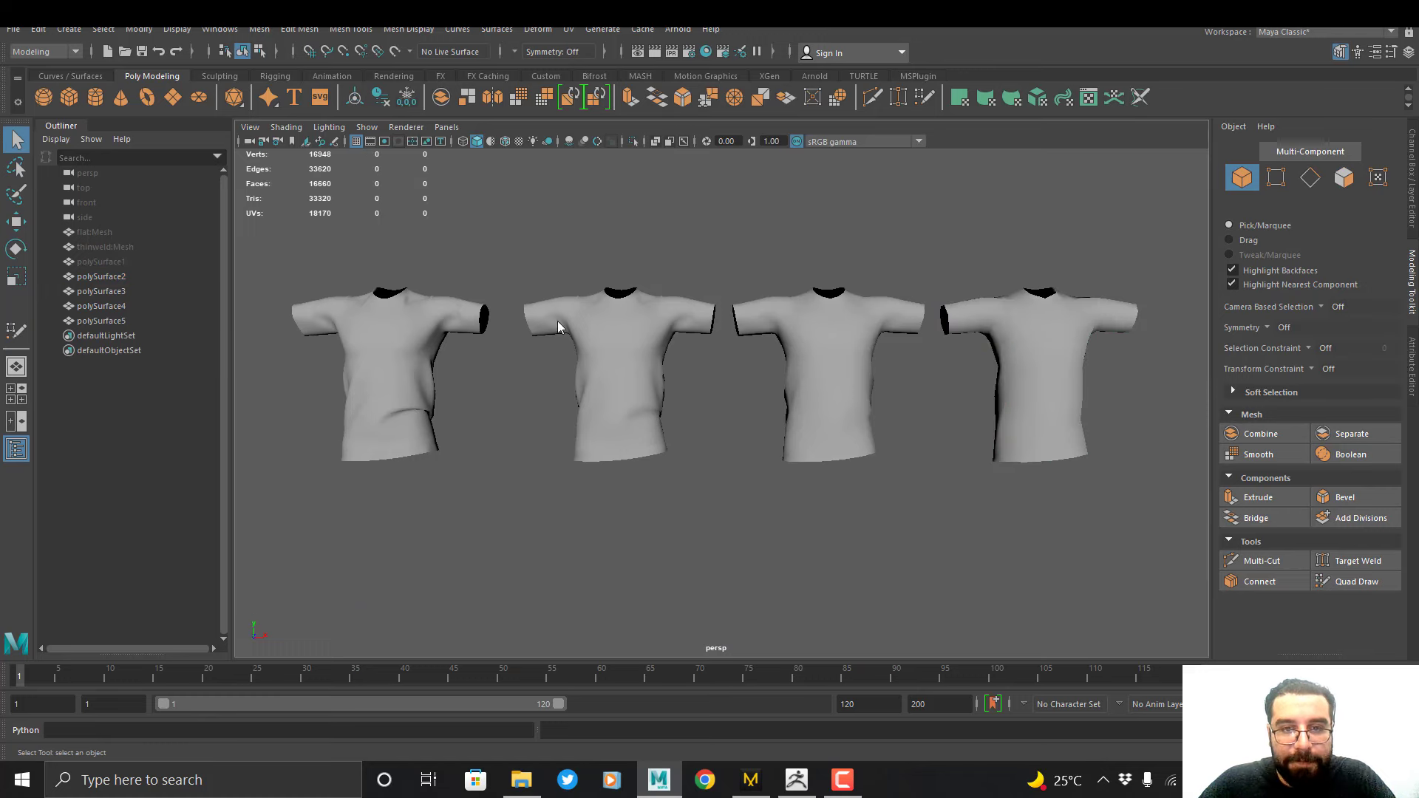
Compare the face counts and wireframes of the four shirt copies from lowest to highest resolution
left_click(1027, 329)
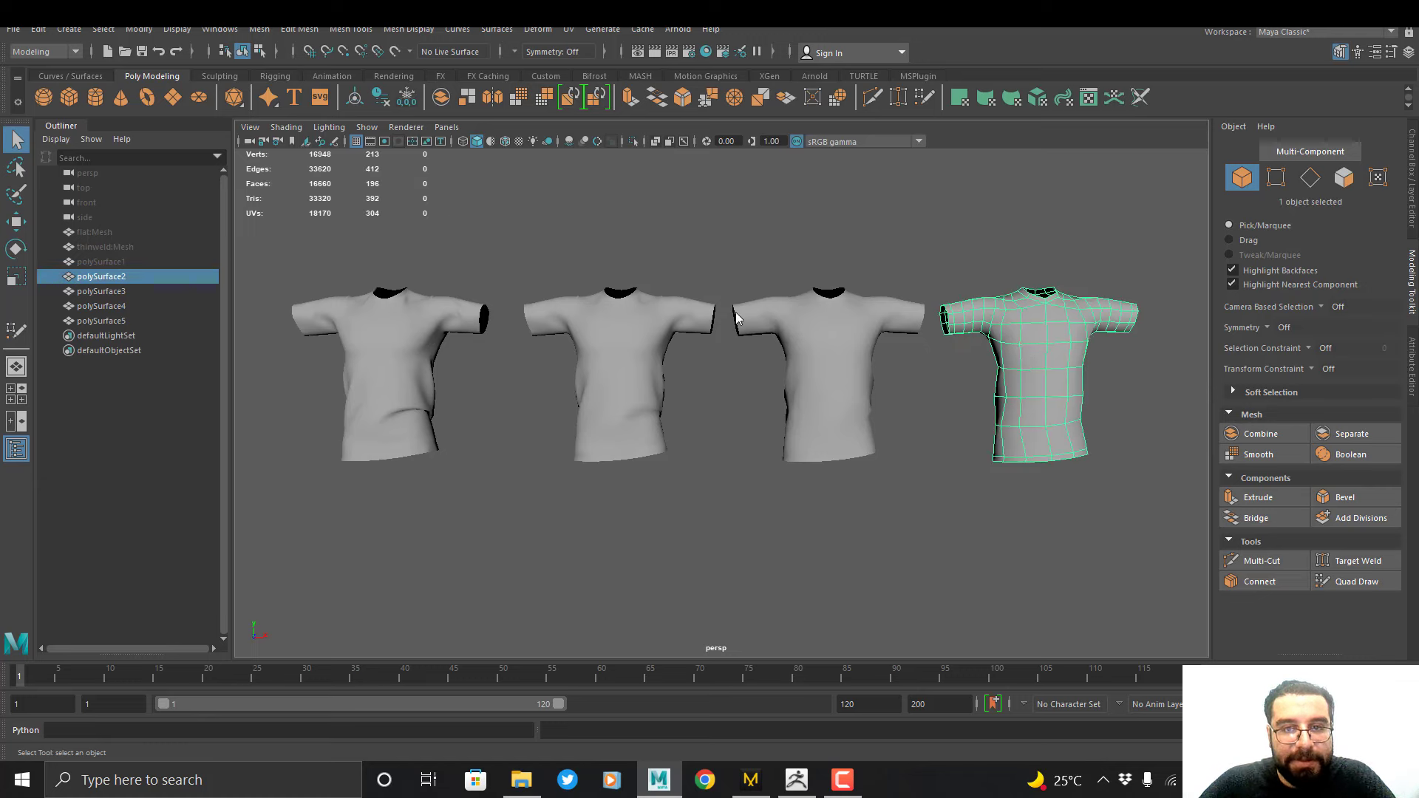
key("Right")
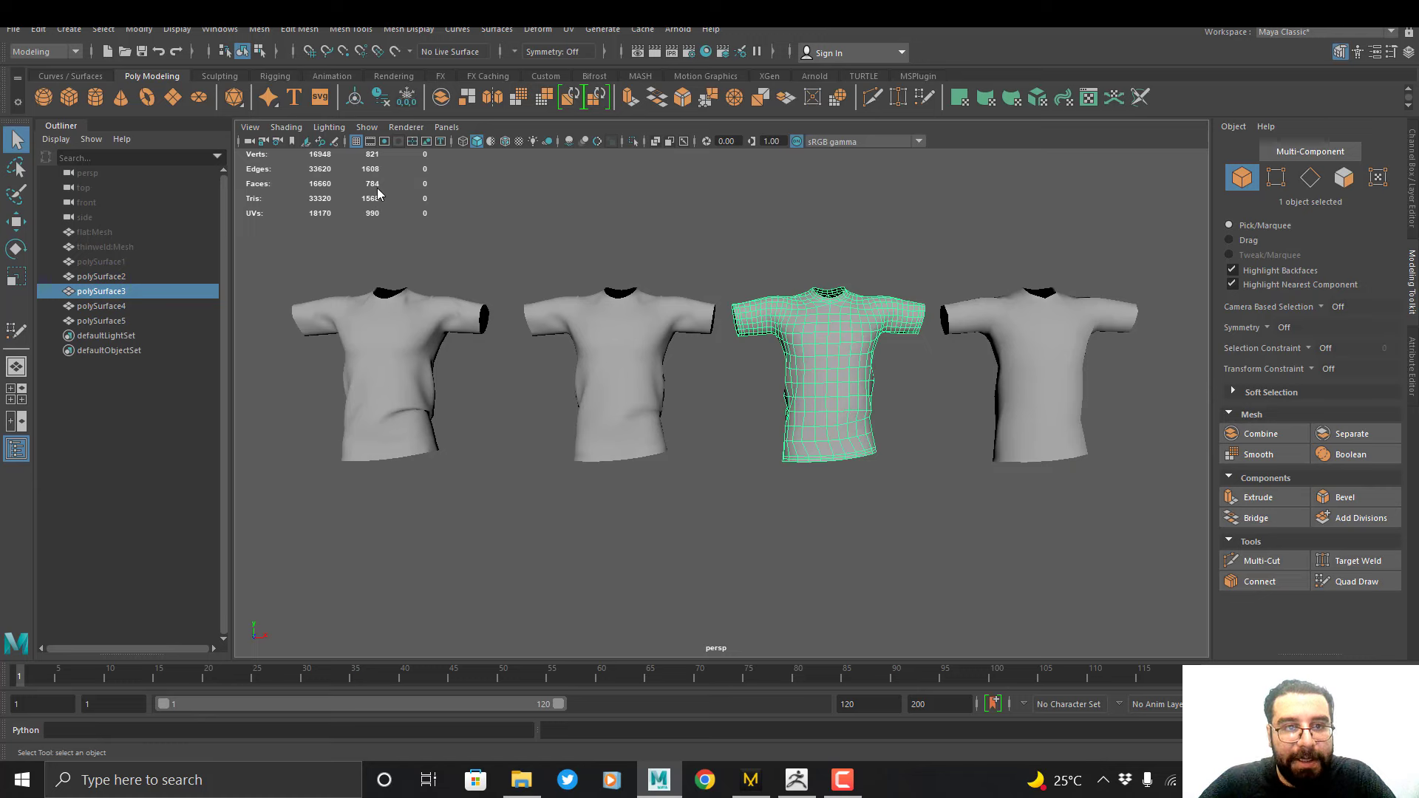
left_click(596, 330)
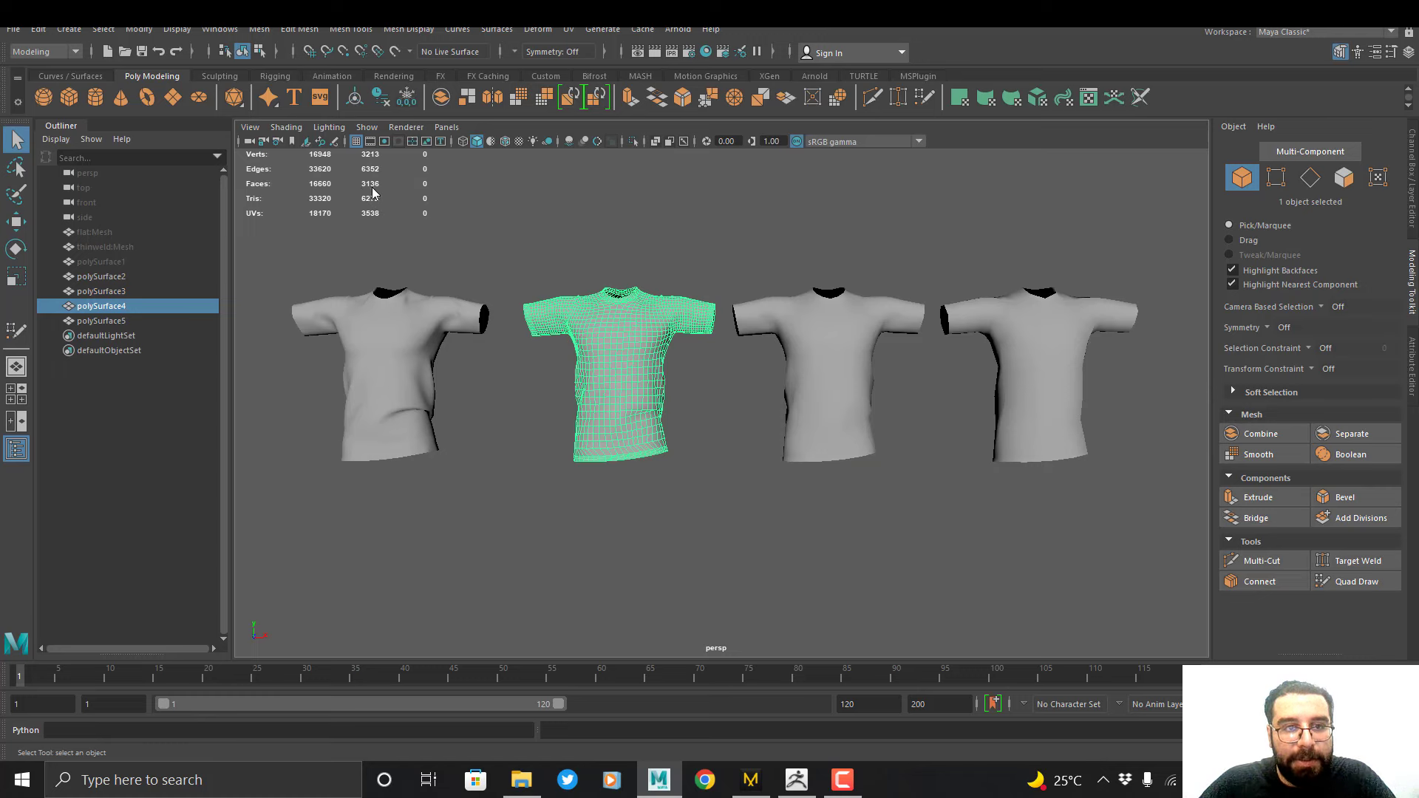
left_click(380, 330)
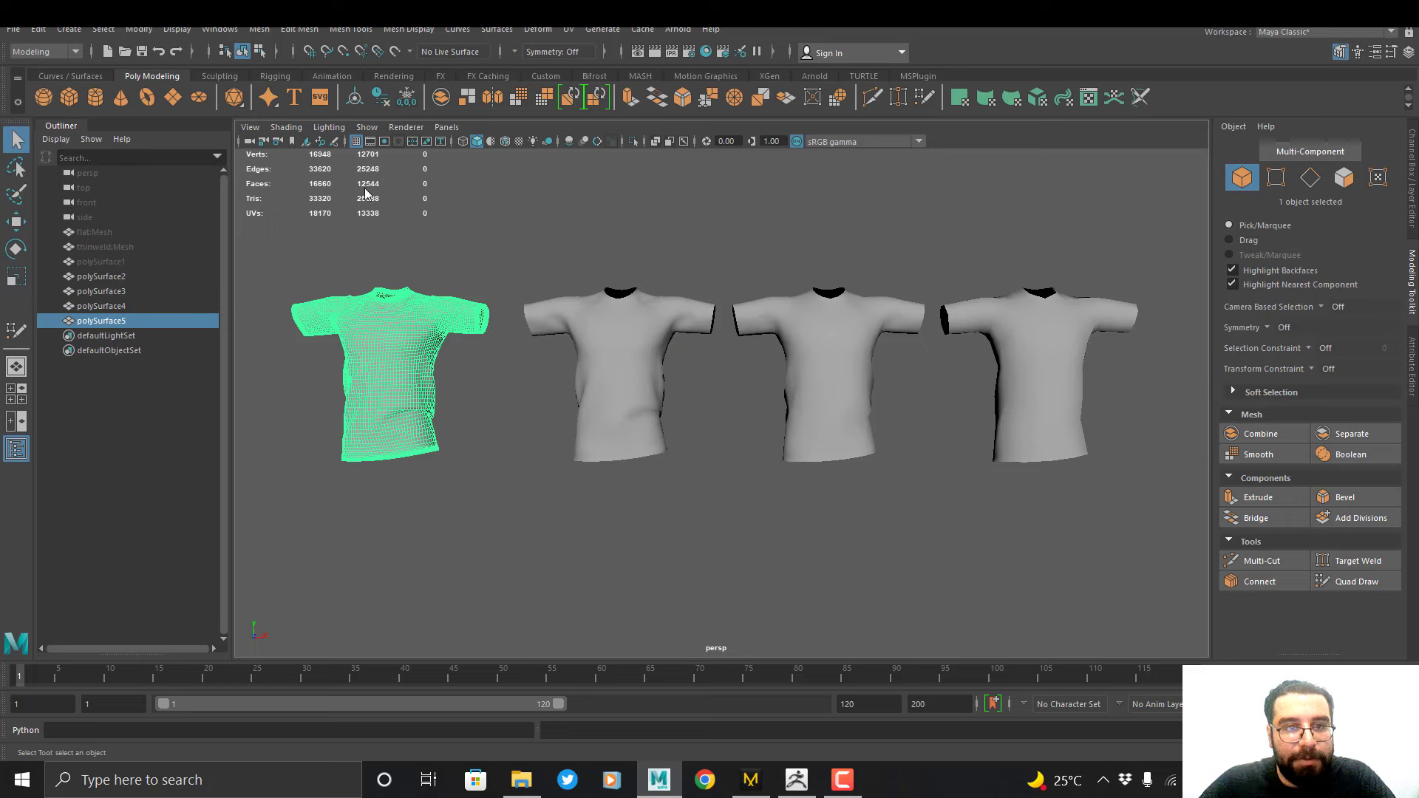
left_click(513, 298)
left_click(623, 368)
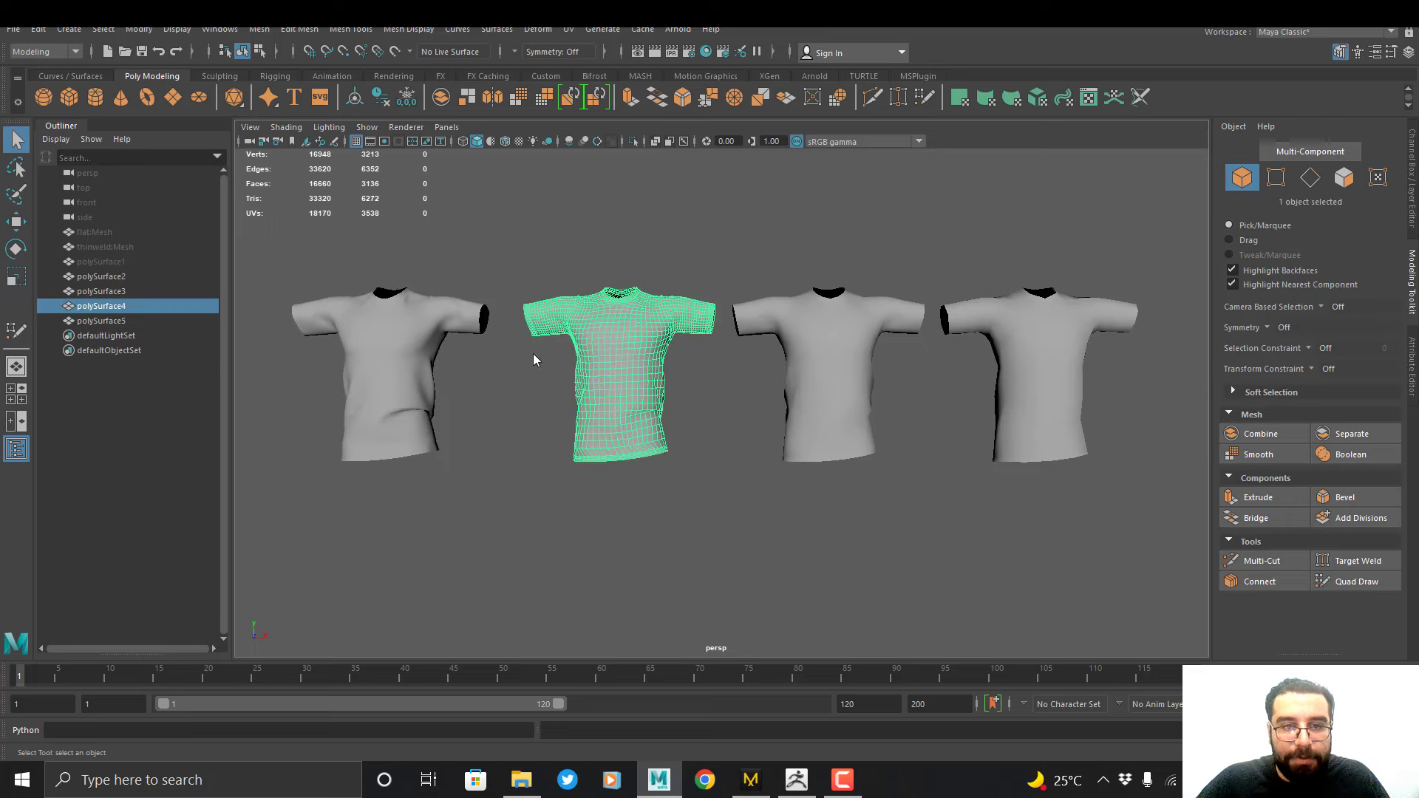
left_click_drag(408, 278, 982, 410)
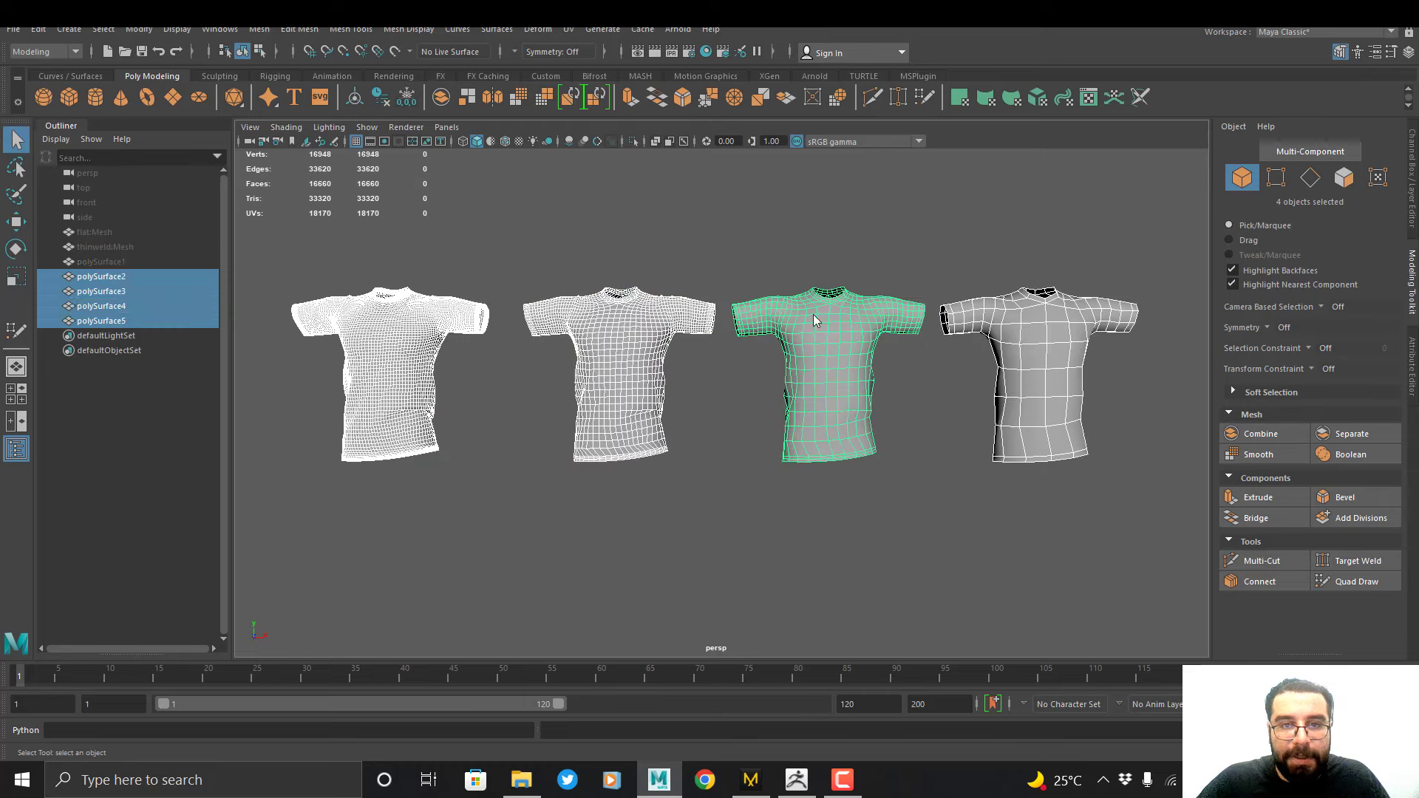
left_click(725, 345)
Examine the UV layout of polySurface4 in the UV Editor, close the UV windows, and deselect the shirt
left_click(599, 377)
left_click(569, 29)
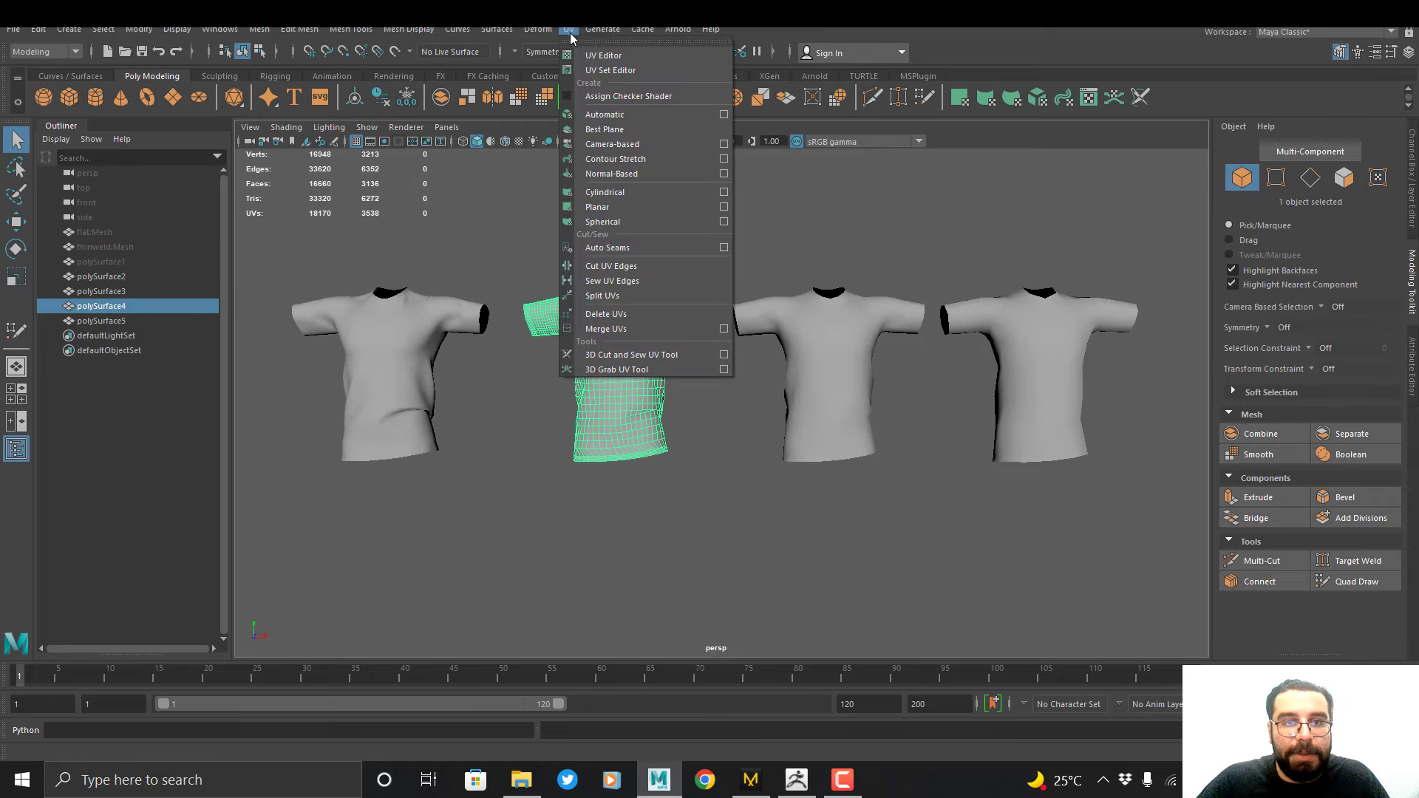
left_click(592, 59)
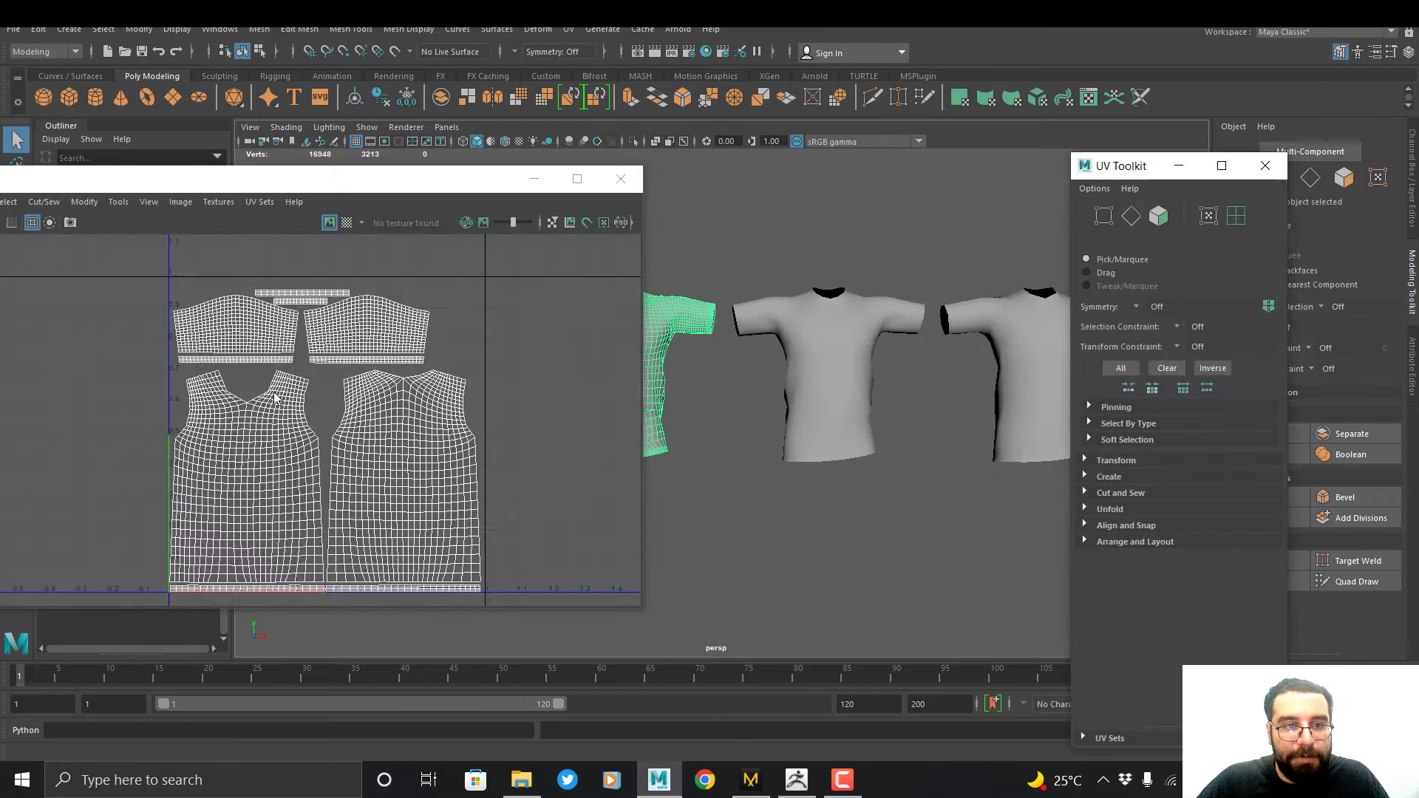
scroll(307, 437, "up", 5)
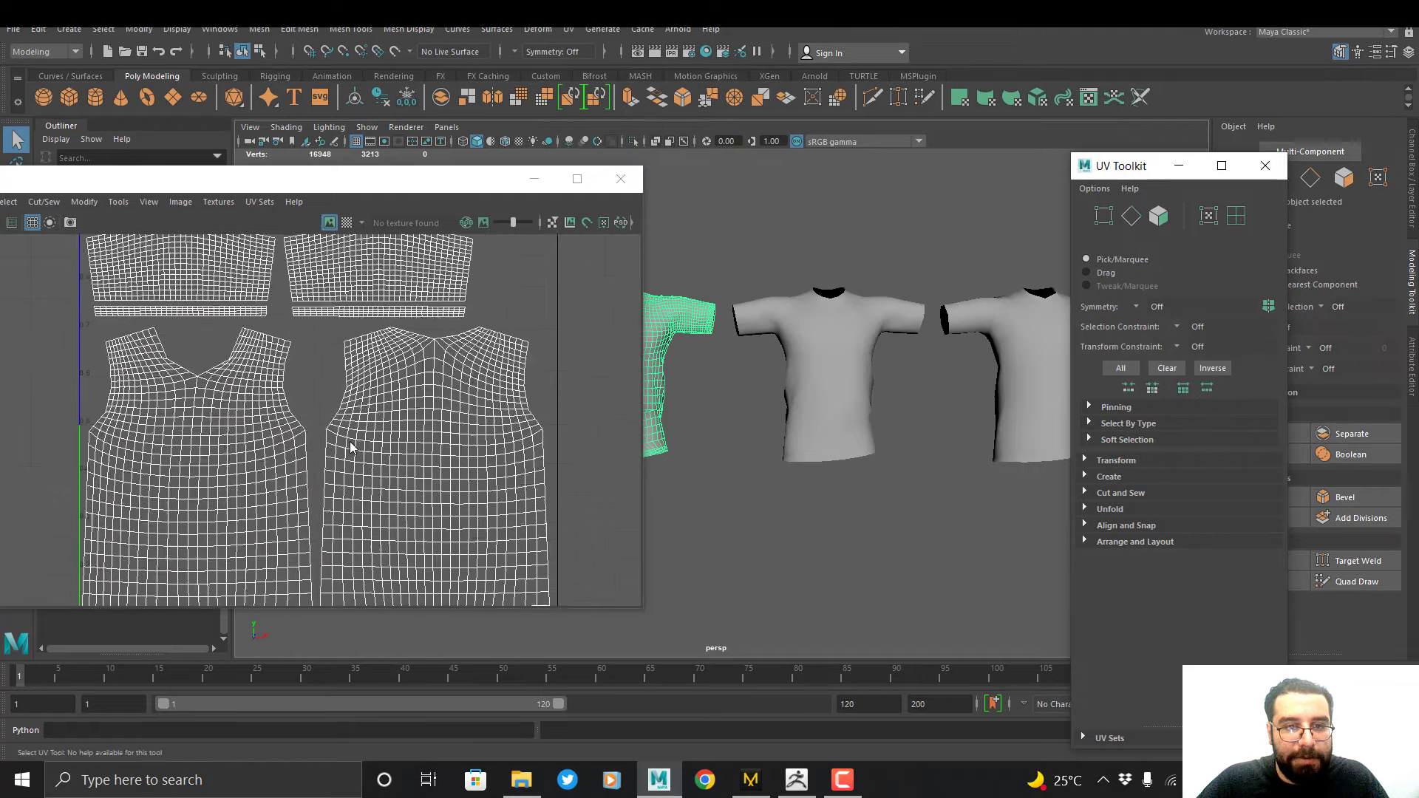
left_click(621, 179)
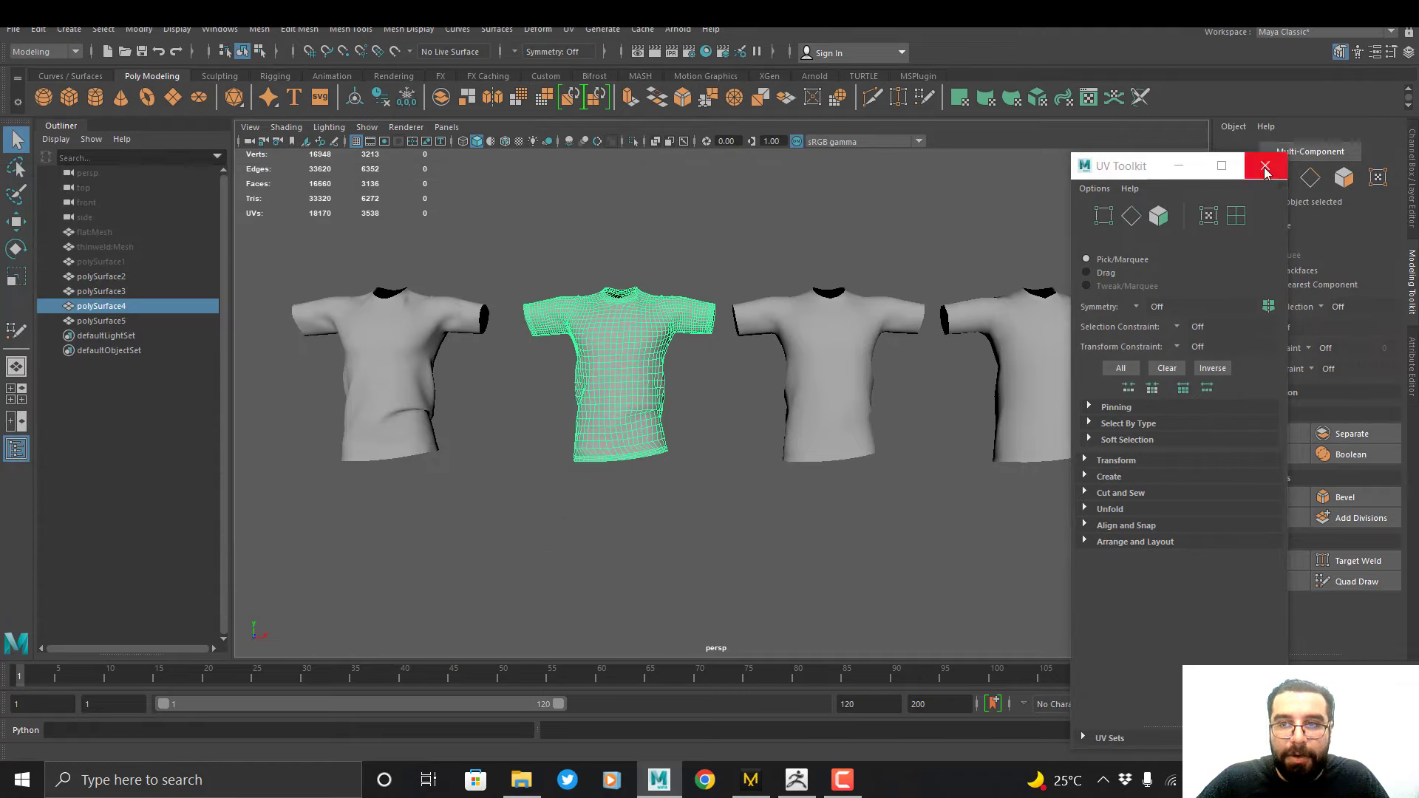
left_click(1266, 165)
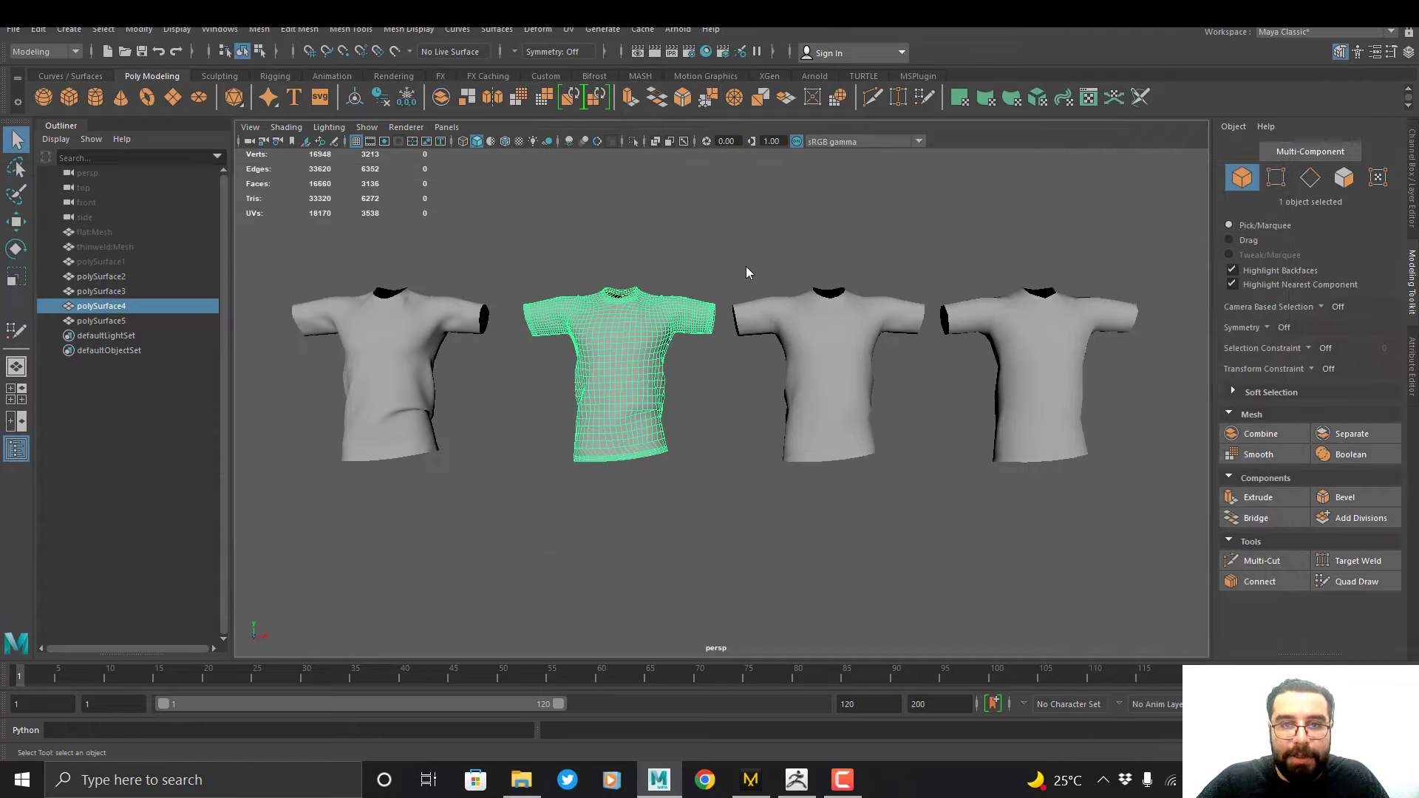
left_click(782, 231)
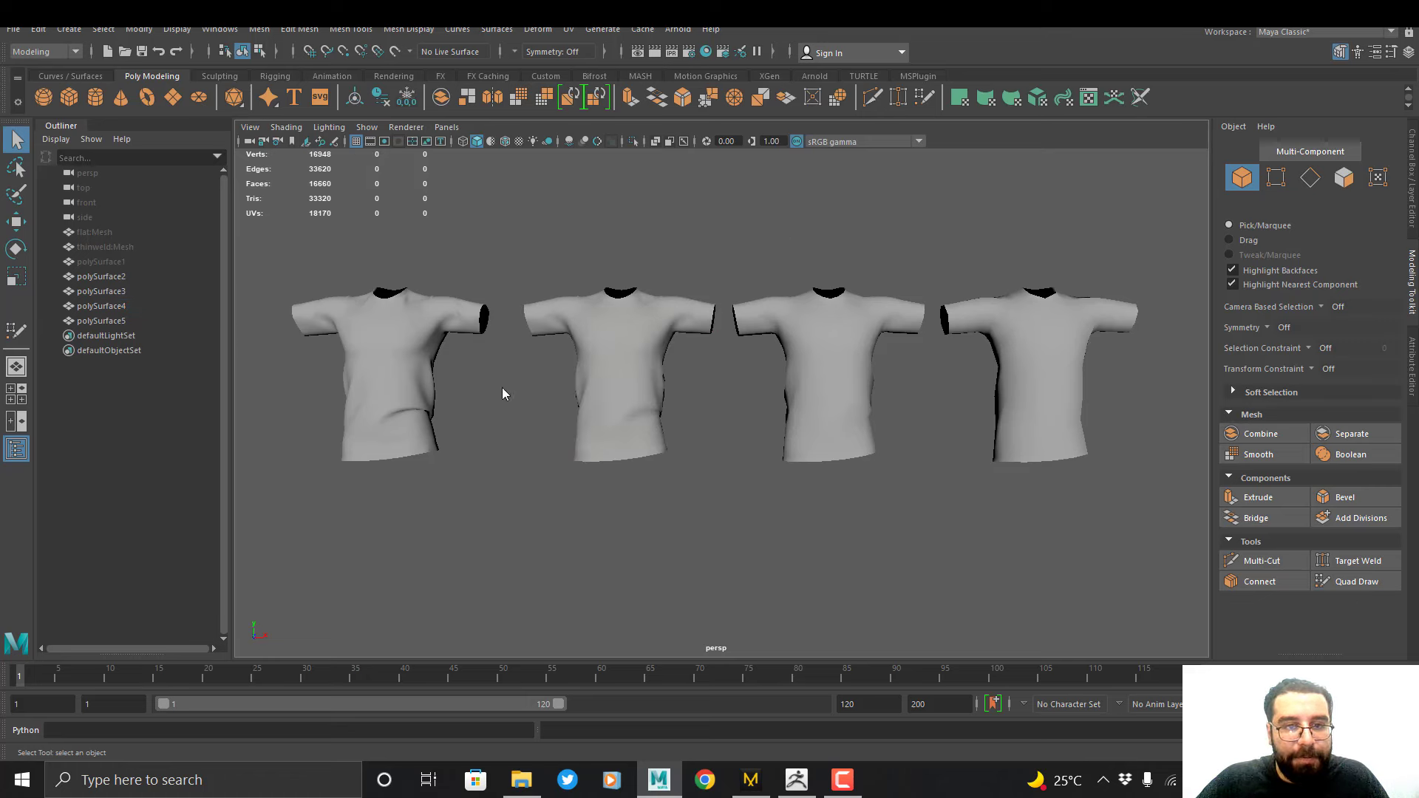
mouse_move(503, 393)
left_mouse_down("alt")
mouse_move(599, 387)
mouse_move(456, 389)
mouse_move(512, 377)
left_mouse_up("alt")
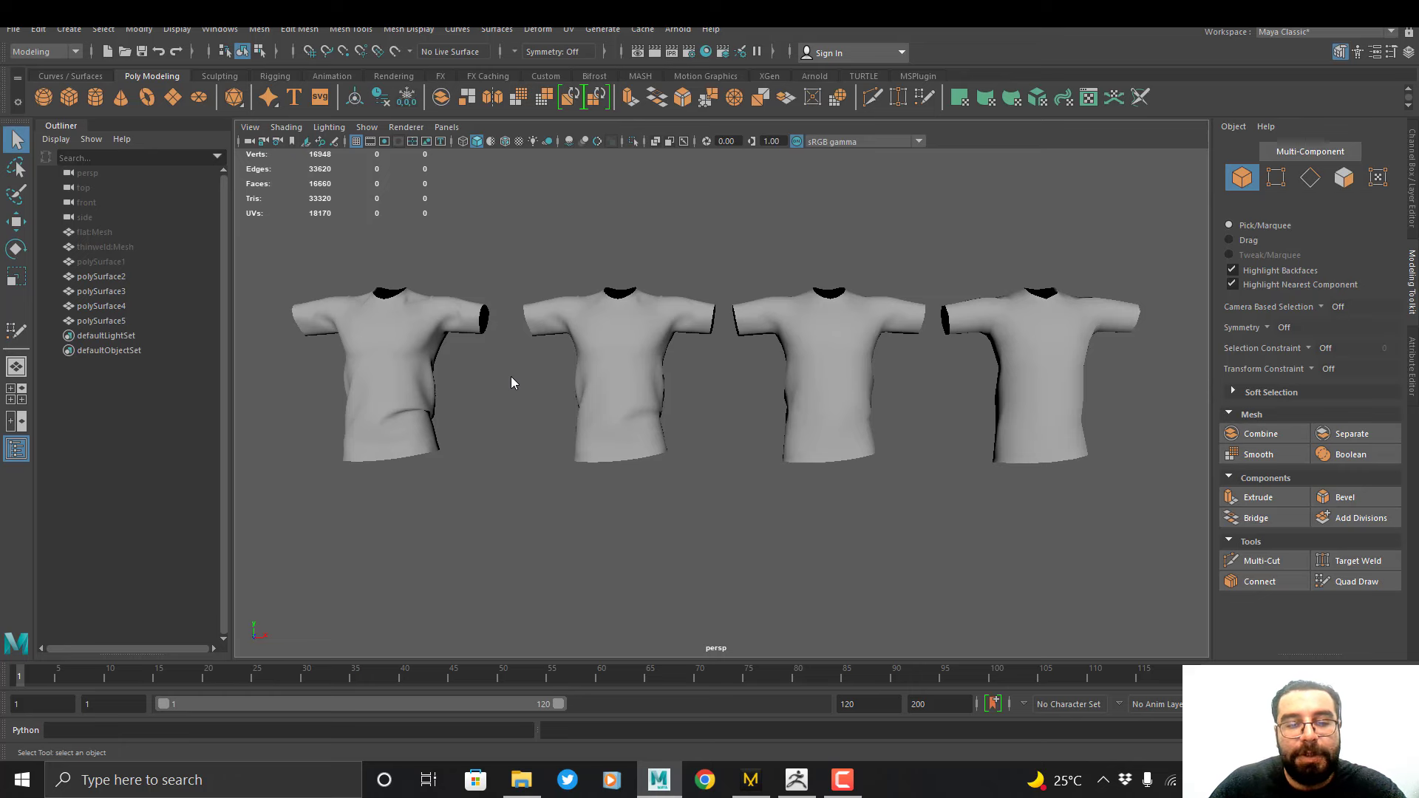